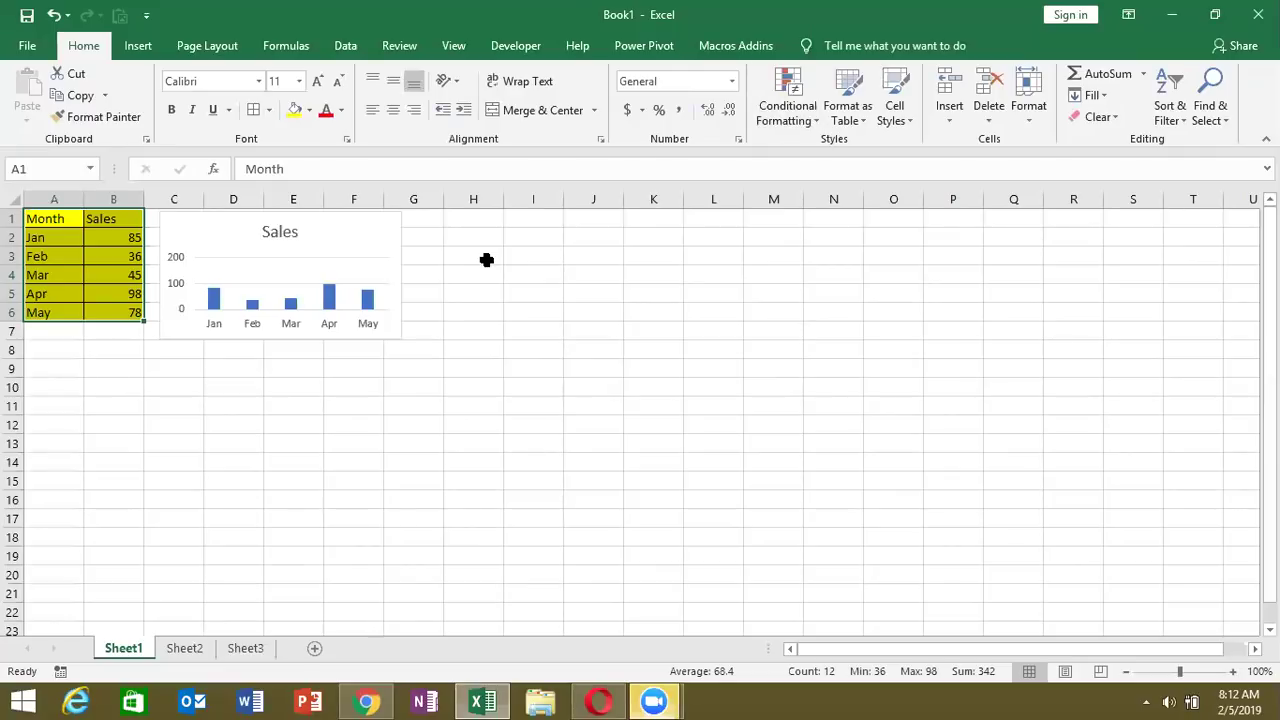
Step: Add a Name heading in A11 and fill six names down through A17
{"action": "left_click", "coordinate": [54, 409]}
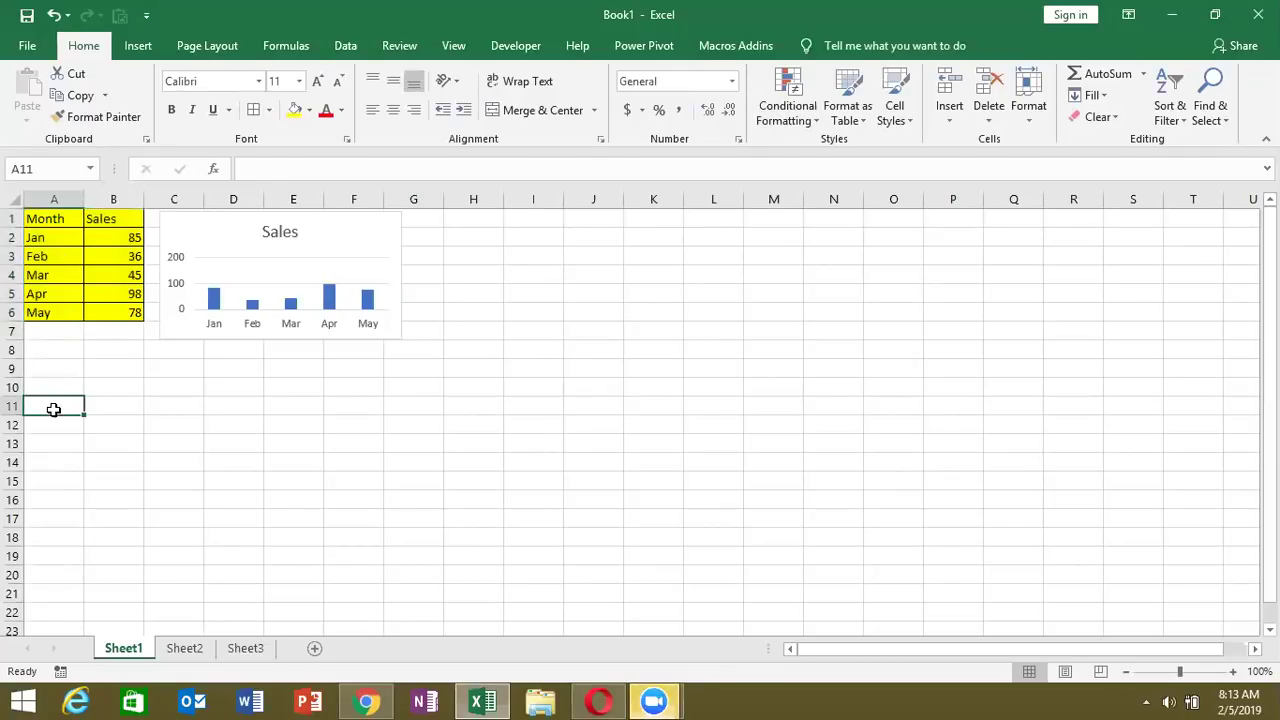
{"action": "type", "text": "M"}
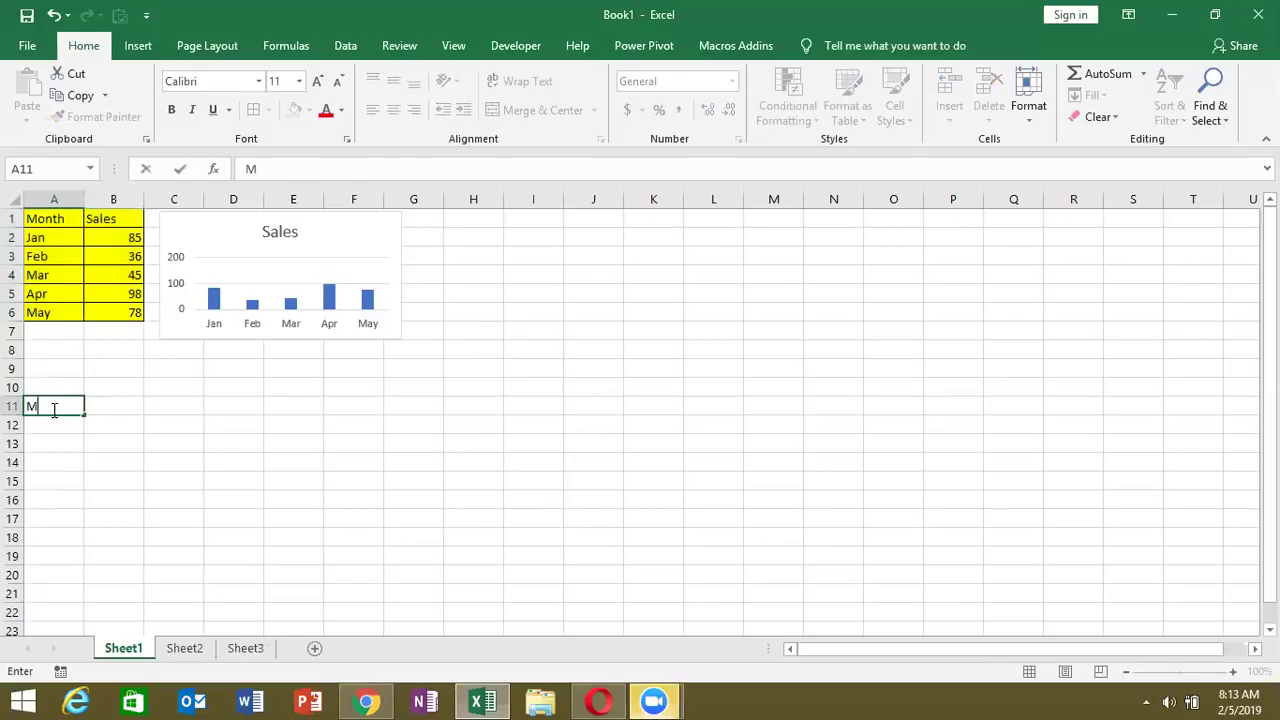
{"action": "key", "text": "BackSpace"}
{"action": "type", "text": "Name"}
{"action": "key", "text": "Tab"}
{"action": "key", "text": "Down"}
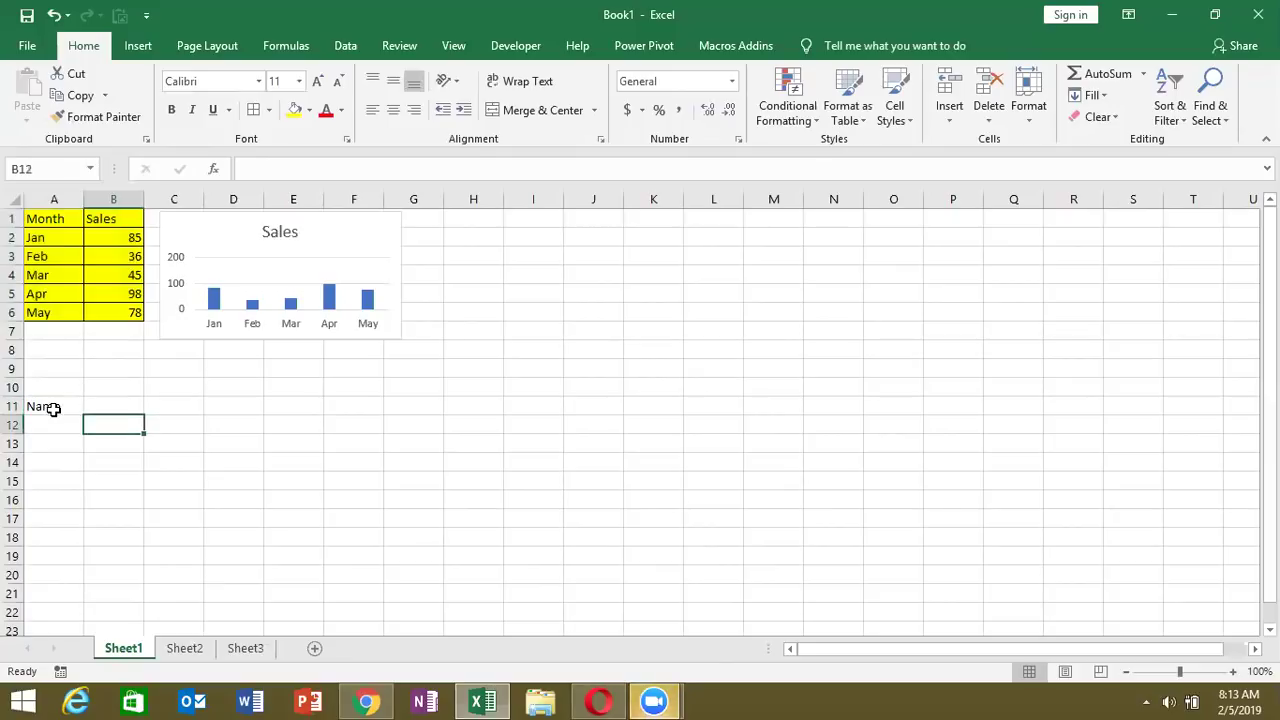
{"action": "key", "text": "Left"}
{"action": "type", "text": "Puja"}
{"action": "key", "text": "Return"}
{"action": "left_click", "coordinate": [56, 424]}
{"action": "left_click_drag", "start_coordinate": [86, 435], "coordinate": [80, 522]}
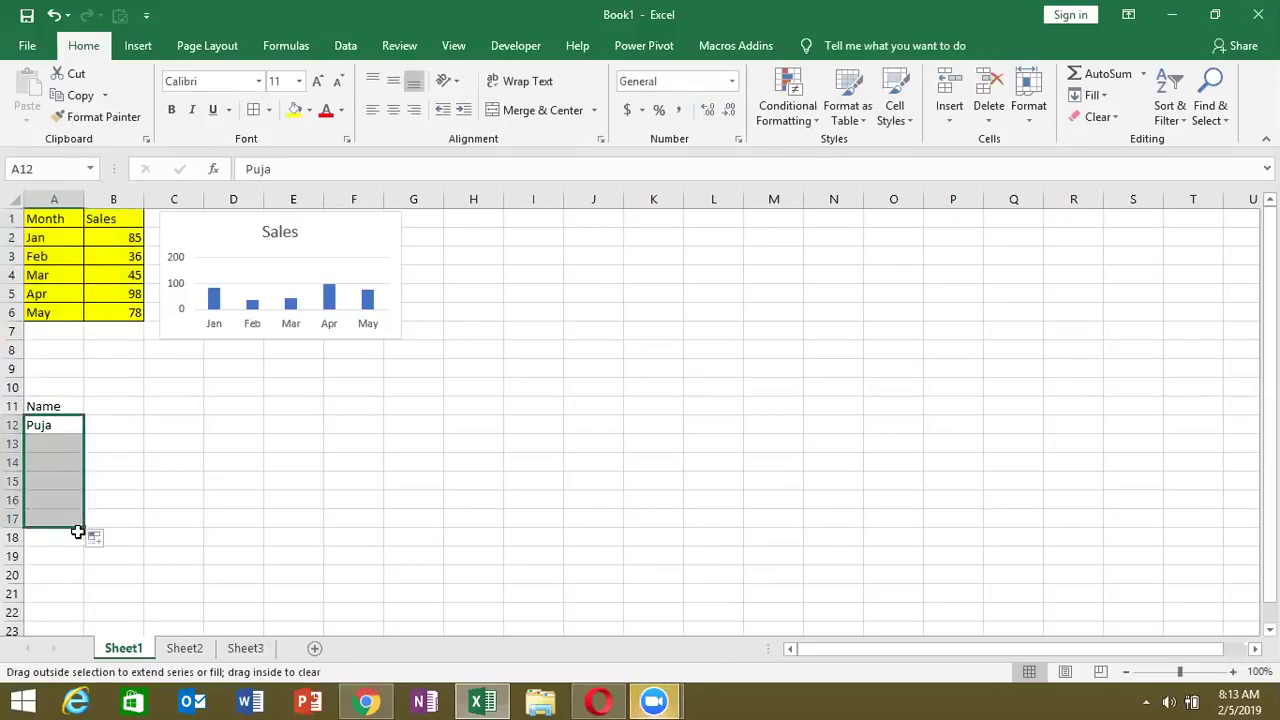
Step: Head column B with Sales in B11 and enter 98, 36, 45, 85 and 25 below it
{"action": "left_click", "coordinate": [119, 405]}
{"action": "type", "text": "Sales"}
{"action": "key", "text": "Return"}
{"action": "type", "text": "98"}
{"action": "key", "text": "Return"}
{"action": "type", "text": "36"}
{"action": "key", "text": "Return"}
{"action": "type", "text": "45"}
{"action": "key", "text": "Return"}
{"action": "type", "text": "85"}
{"action": "key", "text": "Return"}
{"action": "type", "text": "25"}
{"action": "key", "text": "Return"}
{"action": "key", "text": "Return"}
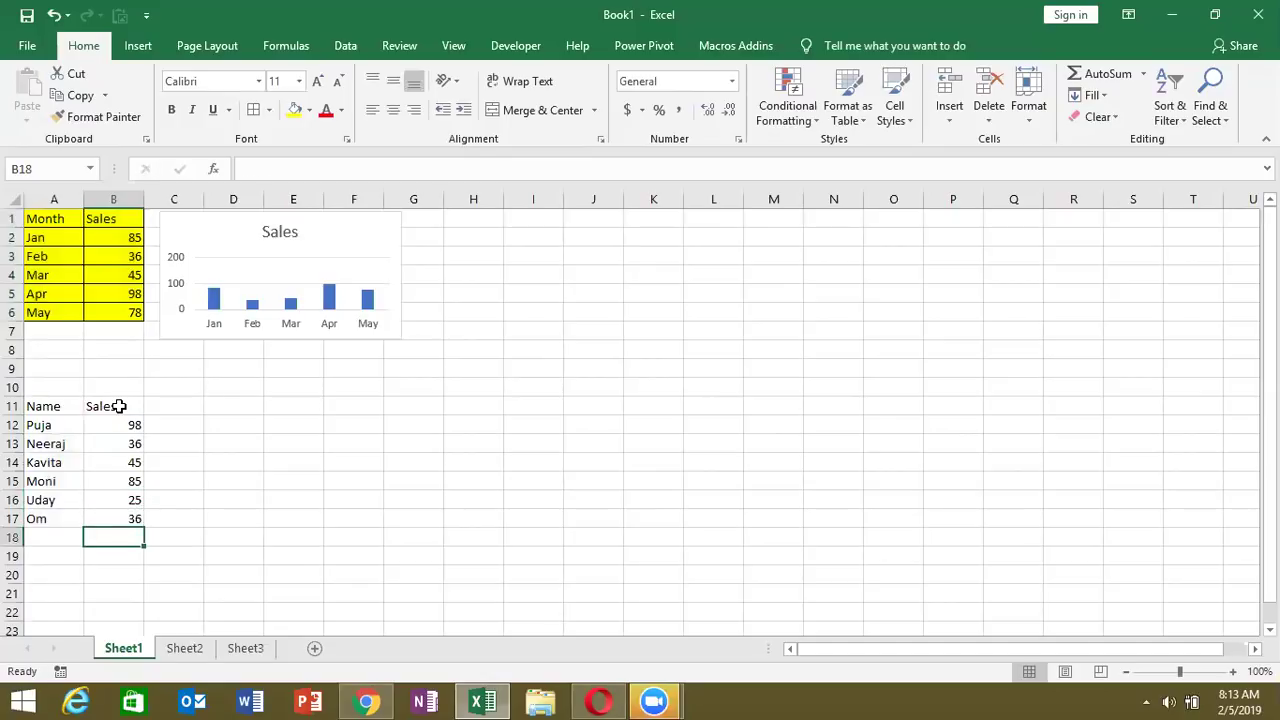
Step: Give the Name/Sales table A11:B17 all borders and a green fill
{"action": "mouse_move", "coordinate": [43, 406]}
{"action": "left_mouse_down"}
{"action": "mouse_move", "coordinate": [134, 497]}
{"action": "mouse_move", "coordinate": [134, 518]}
{"action": "left_mouse_up"}
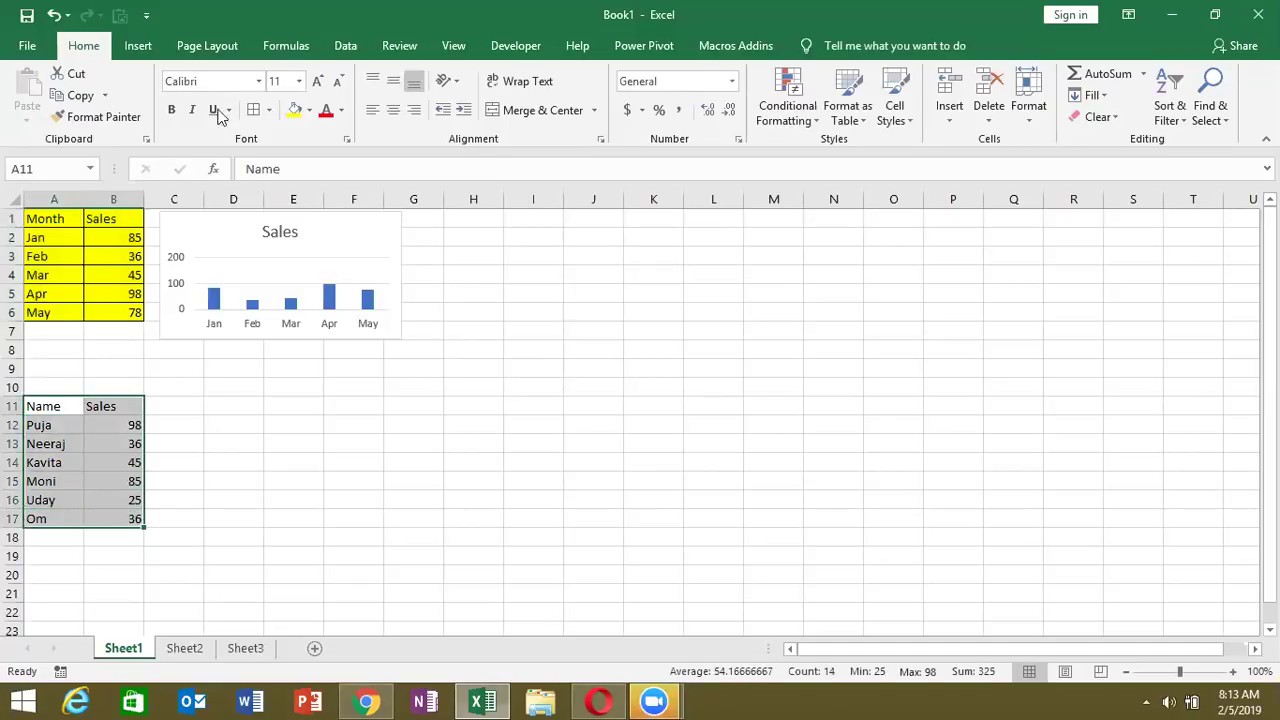
{"action": "left_click", "coordinate": [253, 110]}
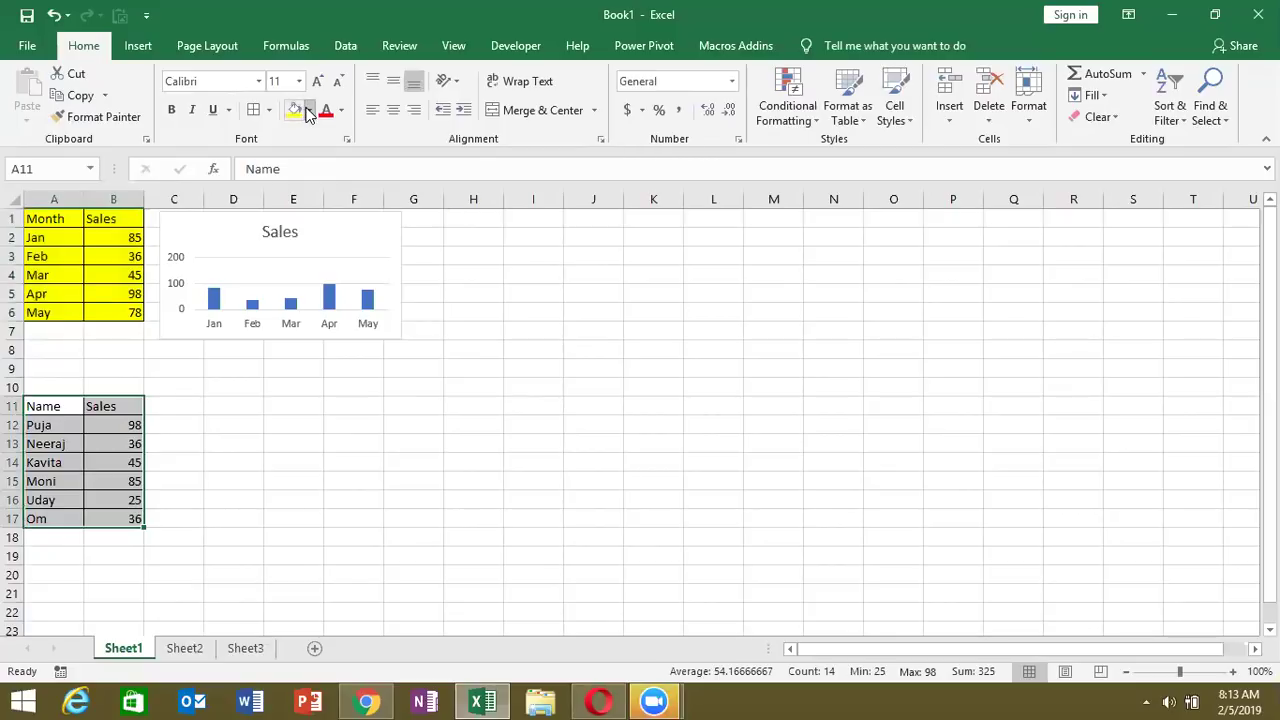
{"action": "left_click", "coordinate": [308, 110]}
{"action": "left_click", "coordinate": [369, 253]}
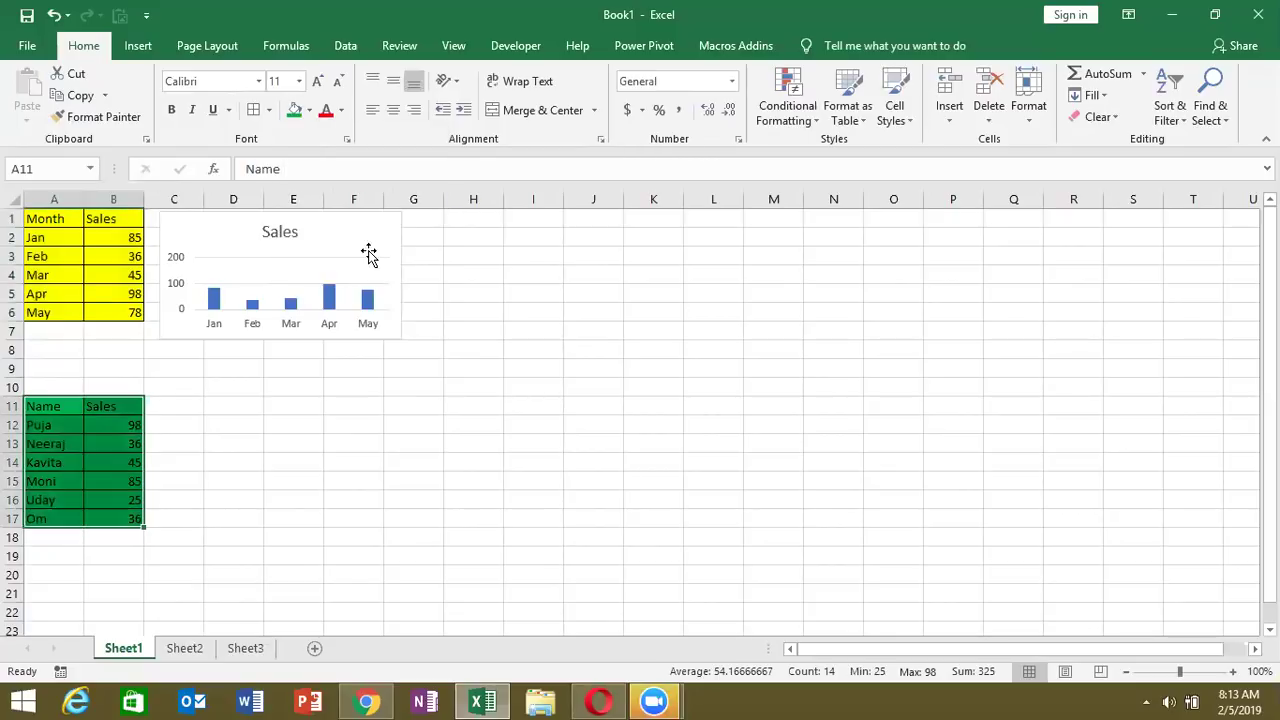
{"action": "left_click", "coordinate": [140, 47]}
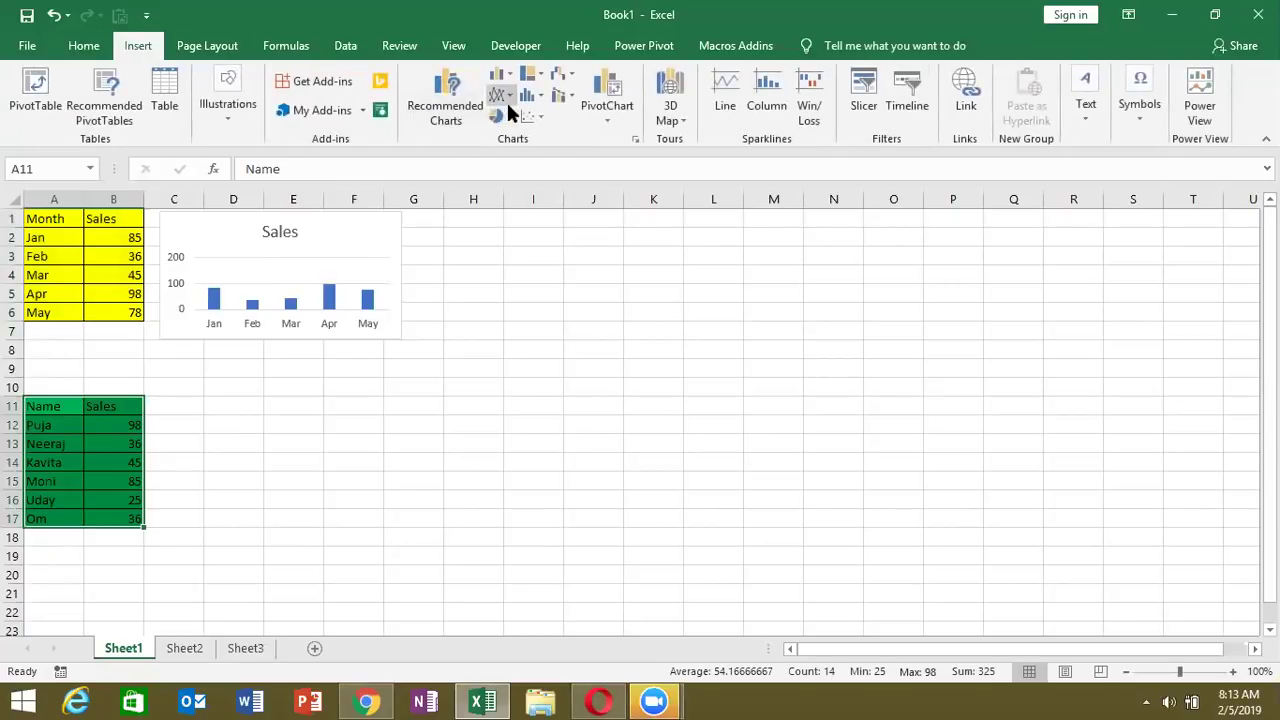
Step: Insert a line chart of the Name/Sales data, shrink it and place it beside the table
{"action": "left_click", "coordinate": [507, 100]}
{"action": "left_click", "coordinate": [514, 146]}
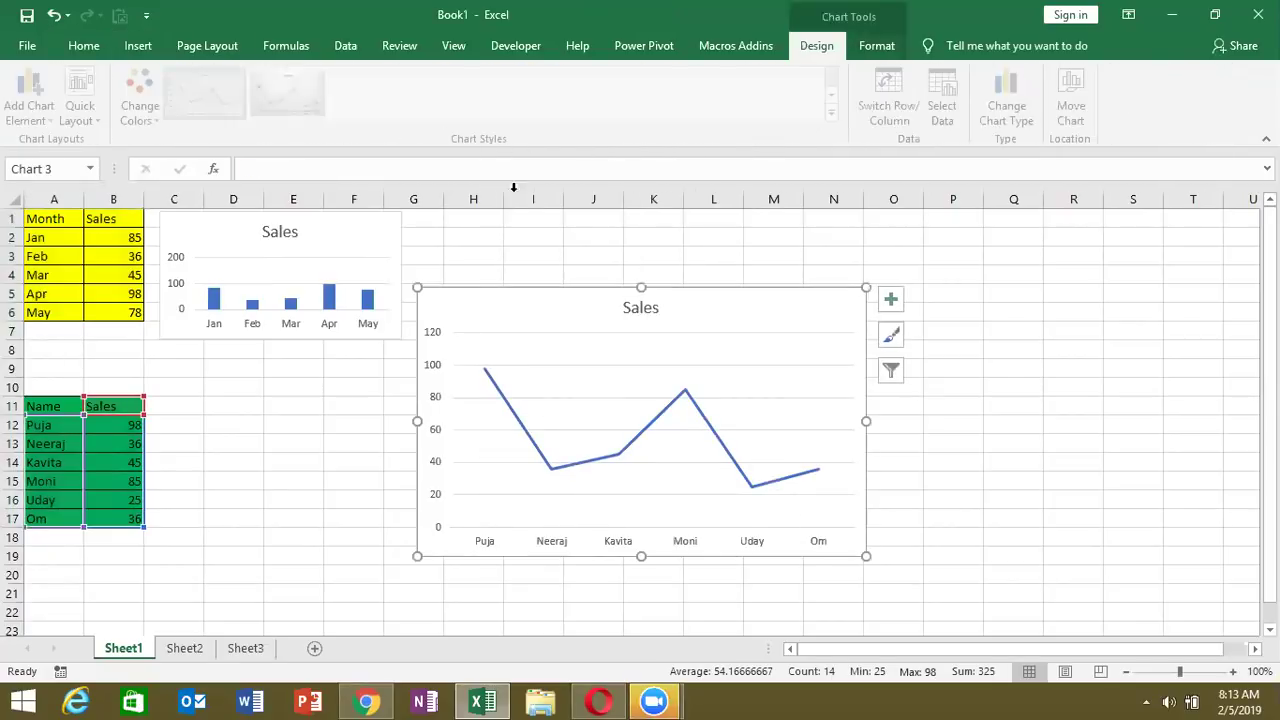
{"action": "left_click_drag", "start_coordinate": [866, 556], "coordinate": [686, 408]}
{"action": "mouse_move", "coordinate": [477, 303]}
{"action": "left_mouse_down"}
{"action": "mouse_move", "coordinate": [233, 393]}
{"action": "mouse_move", "coordinate": [220, 413]}
{"action": "left_mouse_up"}
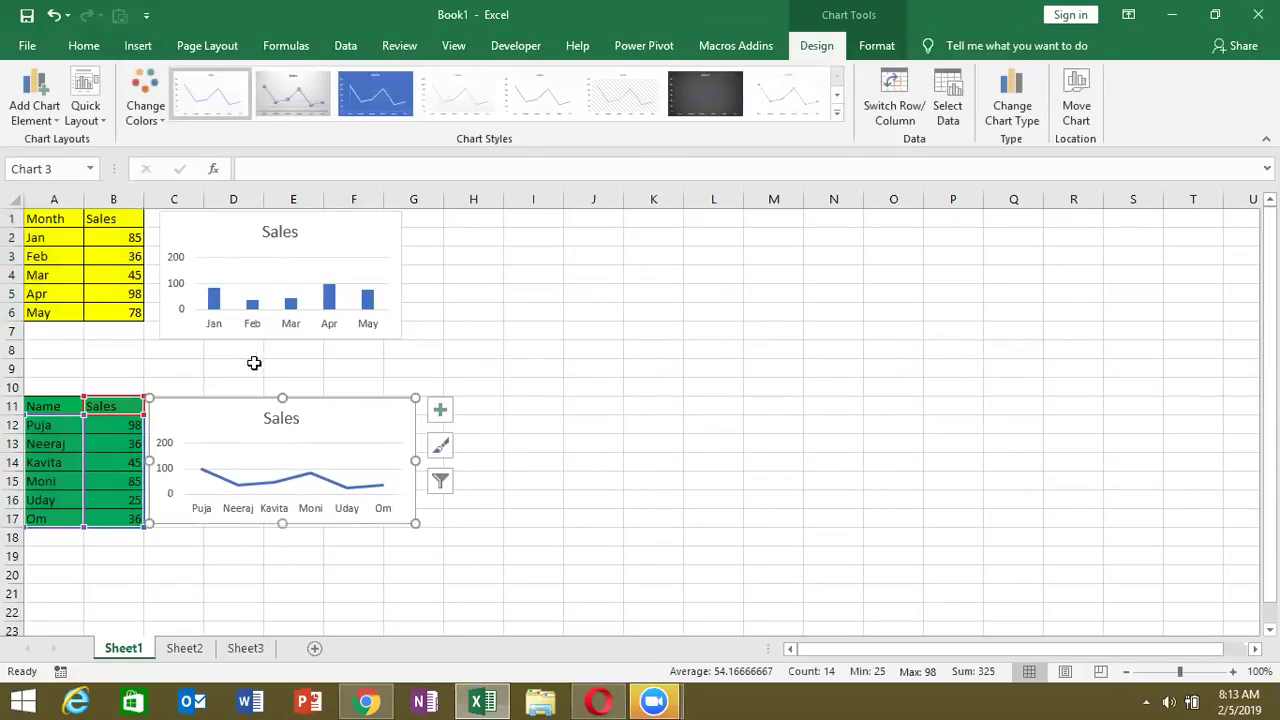
Step: Shrink the Month/Sales column chart slightly and nudge it a little left
{"action": "left_click", "coordinate": [190, 329]}
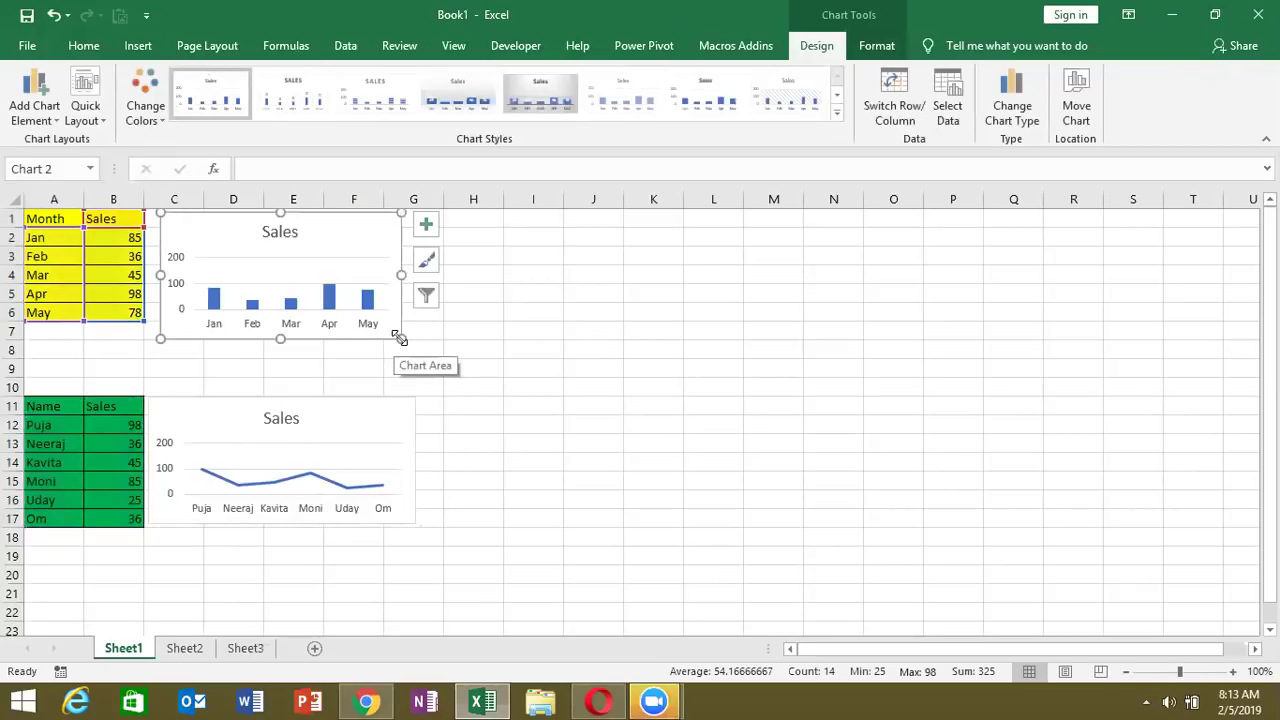
{"action": "left_click_drag", "start_coordinate": [398, 338], "coordinate": [390, 325]}
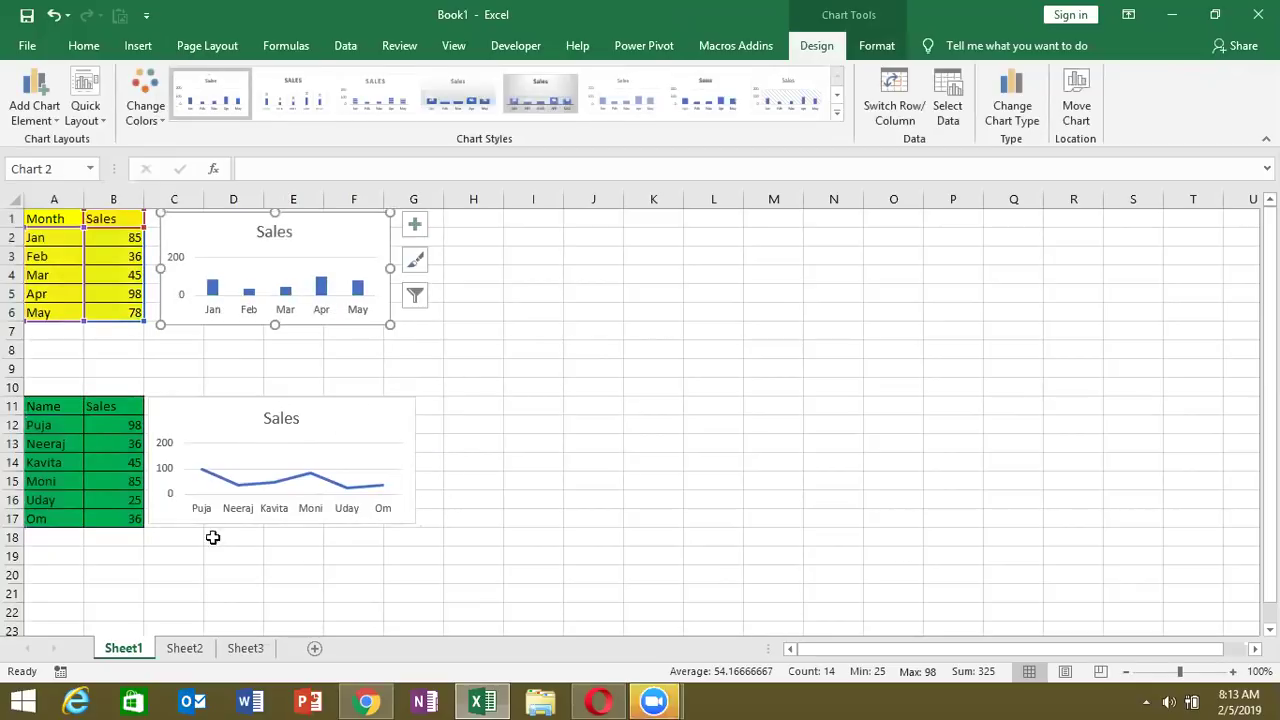
{"action": "left_click", "coordinate": [186, 369]}
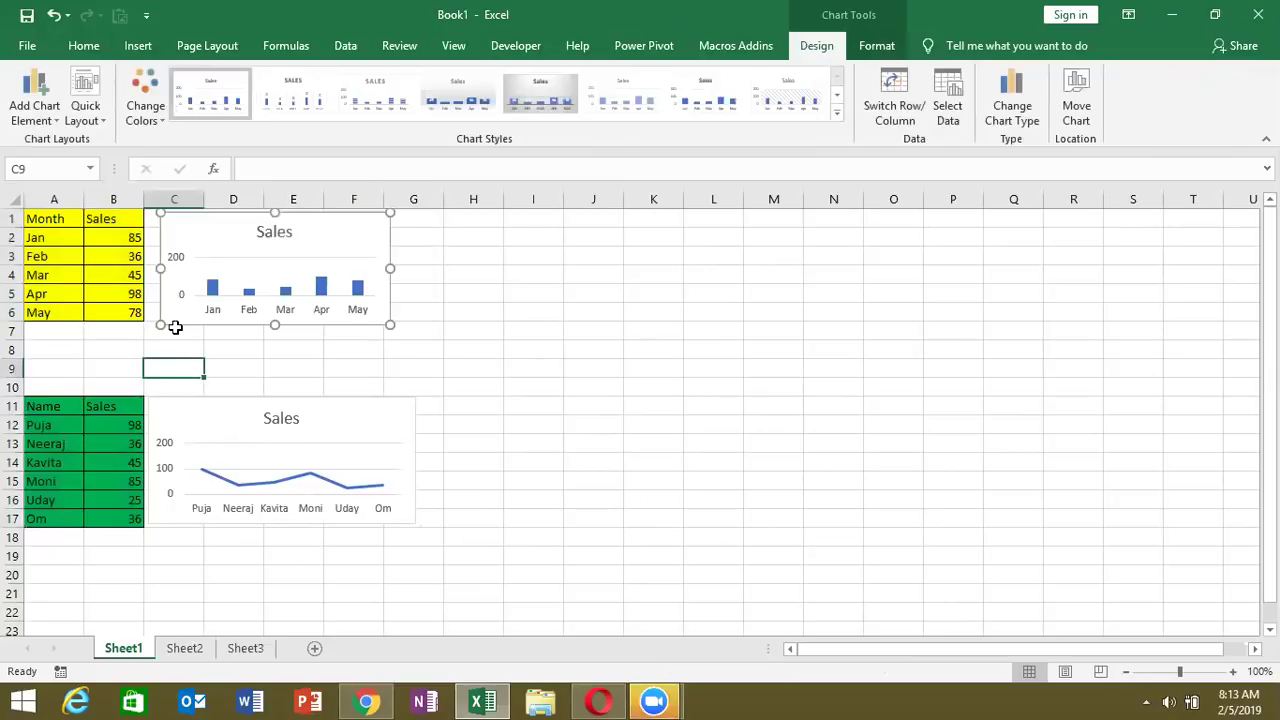
{"action": "left_click_drag", "start_coordinate": [175, 327], "coordinate": [164, 325]}
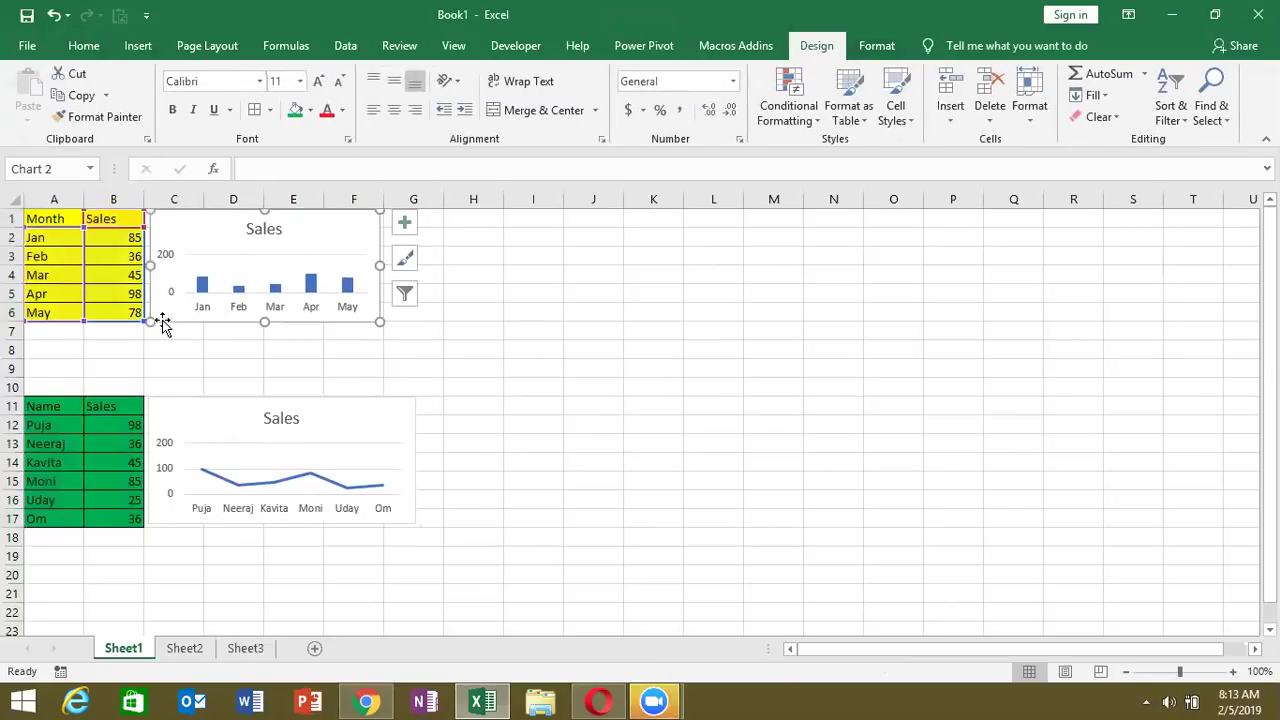
{"action": "left_click", "coordinate": [385, 392]}
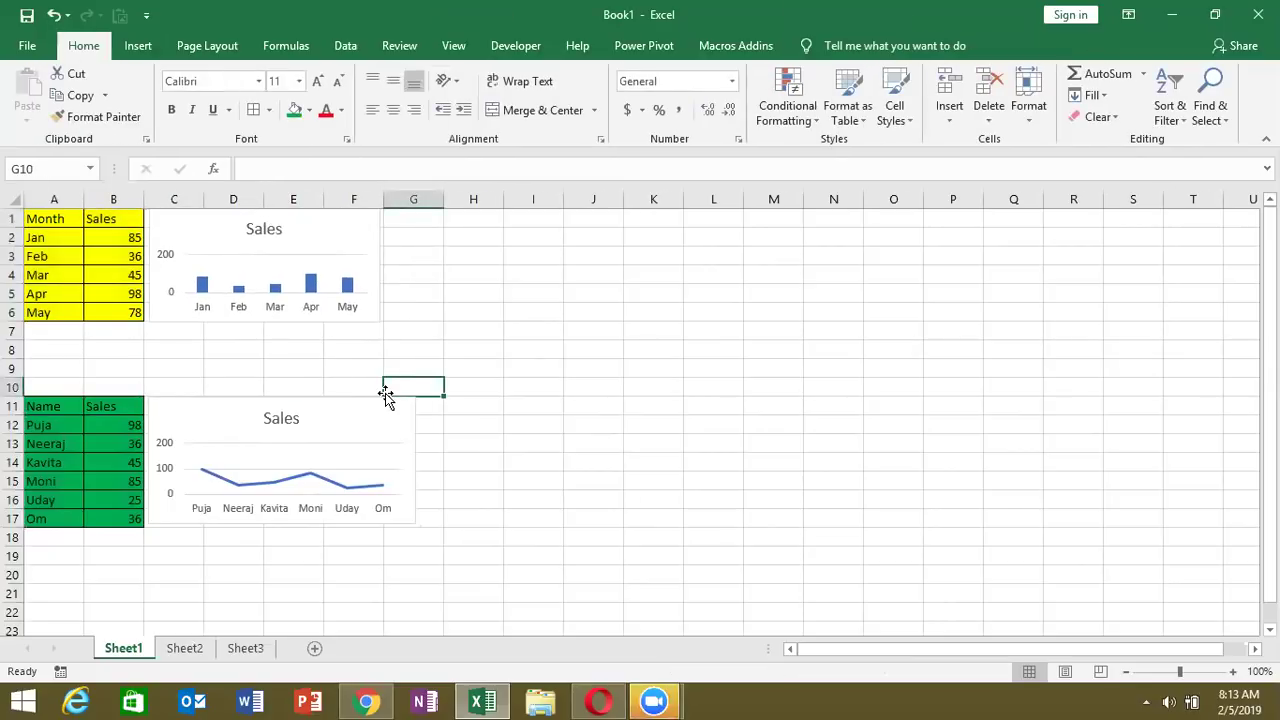
{"action": "left_click", "coordinate": [138, 45]}
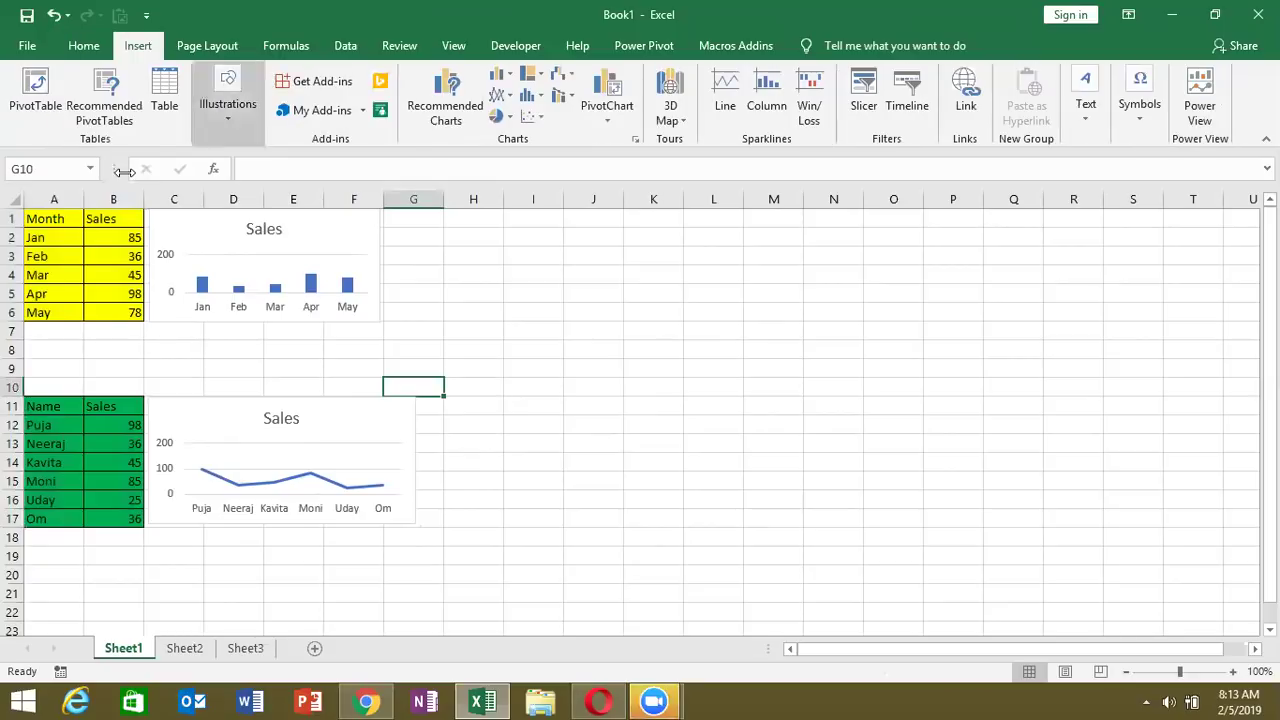
{"action": "left_click", "coordinate": [104, 425]}
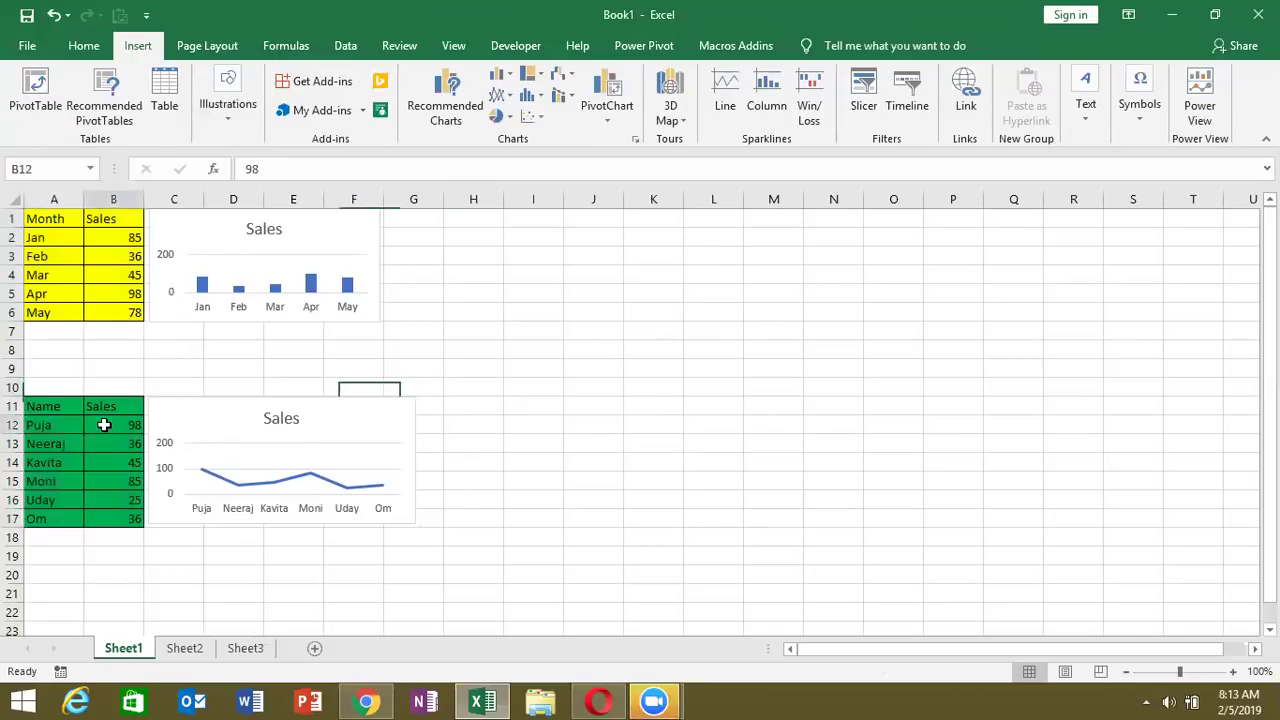
{"action": "left_click", "coordinate": [497, 95]}
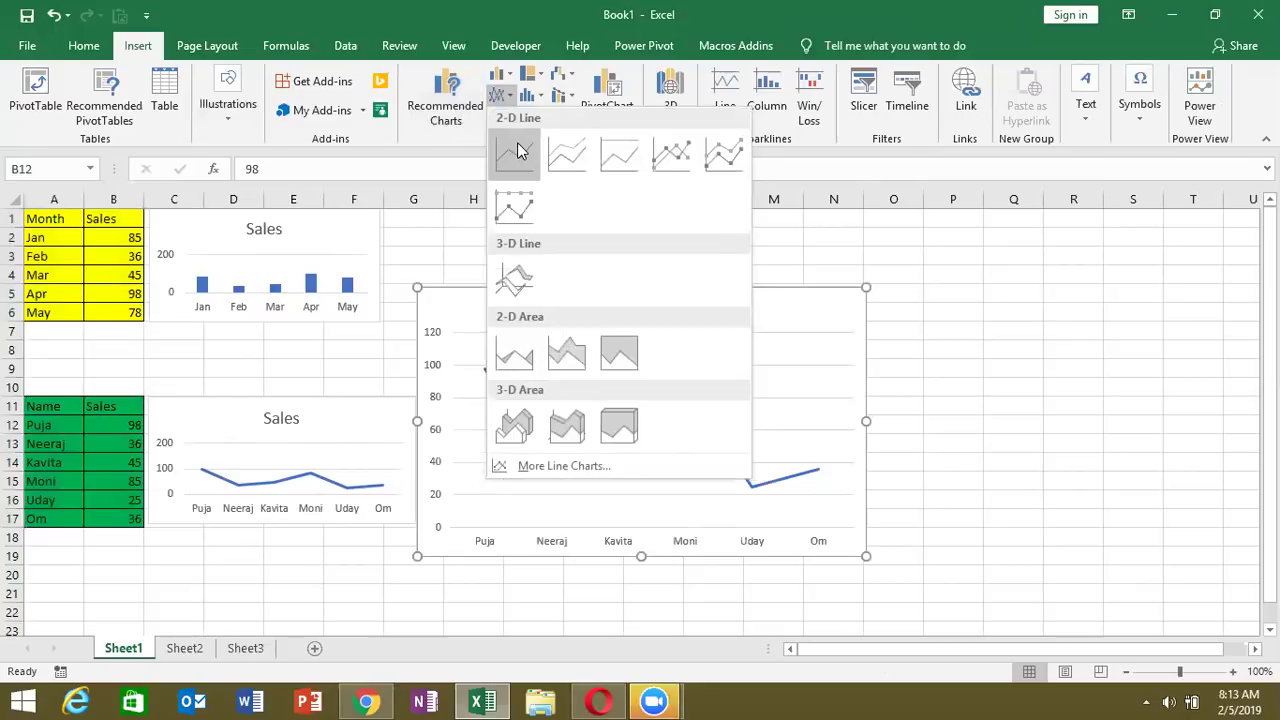
{"action": "left_click", "coordinate": [500, 74]}
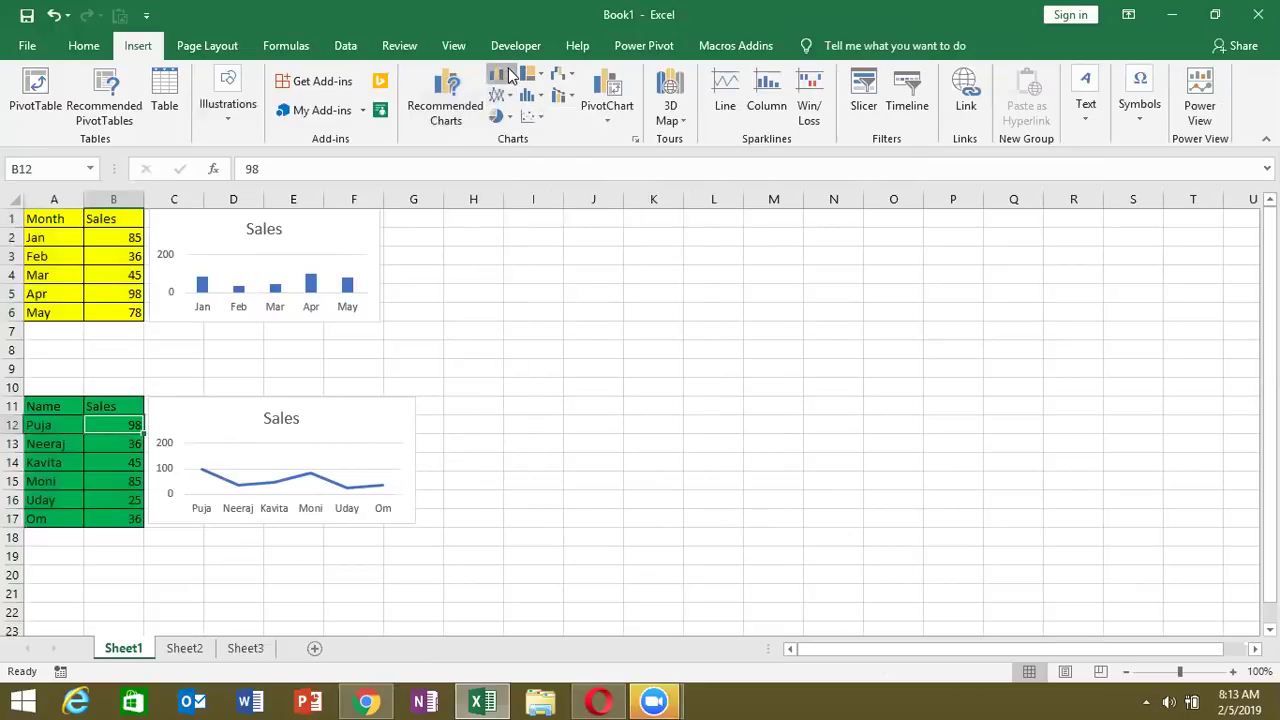
{"action": "left_click", "coordinate": [457, 142]}
{"action": "left_click", "coordinate": [511, 120]}
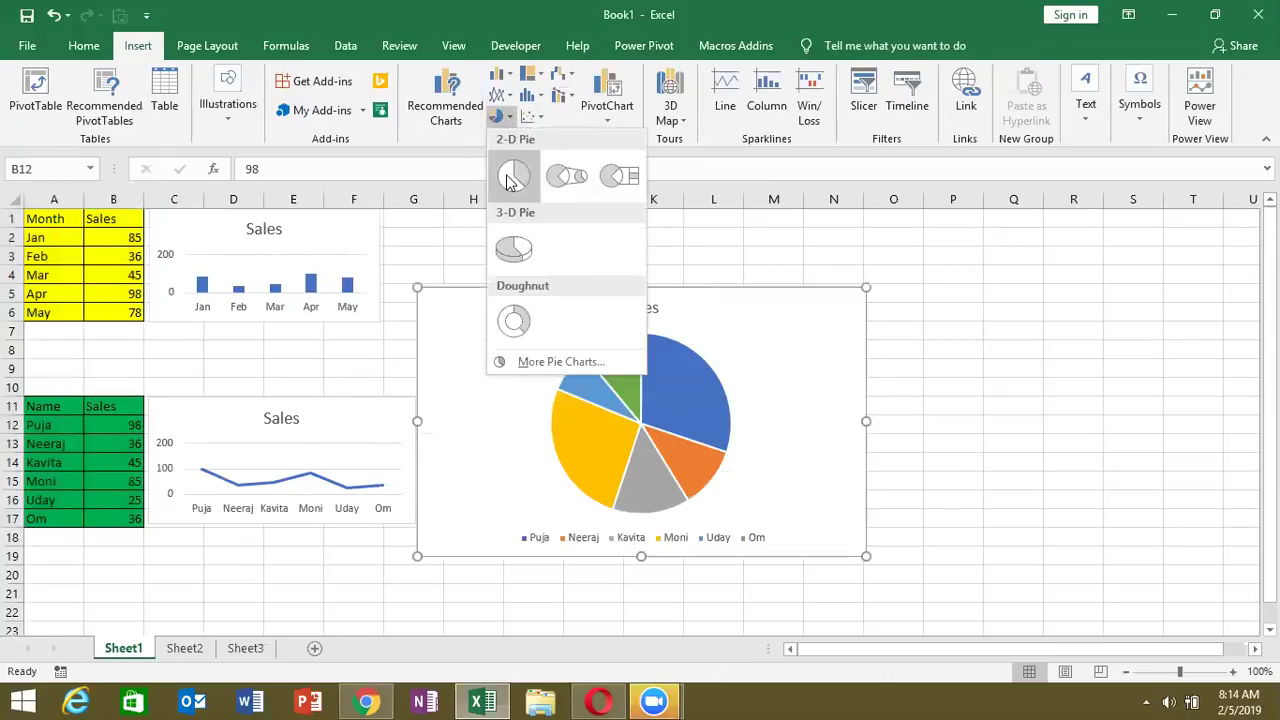
{"action": "left_click", "coordinate": [452, 152]}
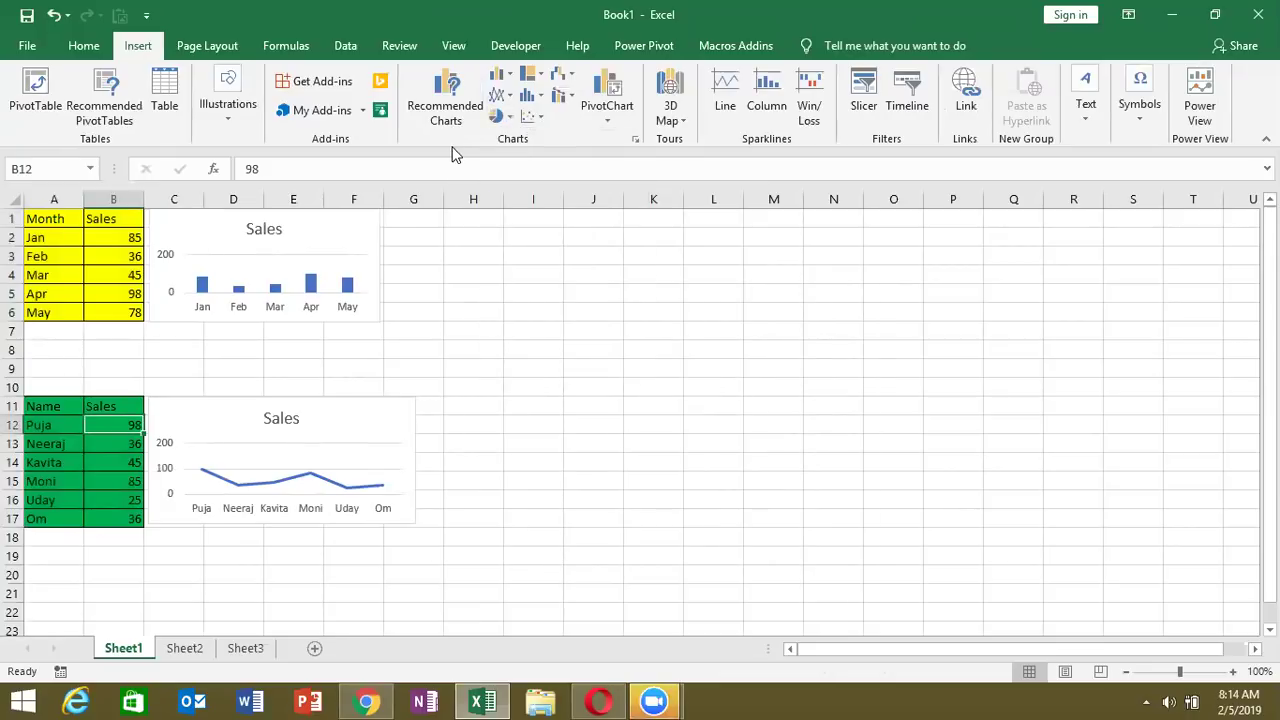
{"action": "left_click", "coordinate": [417, 384]}
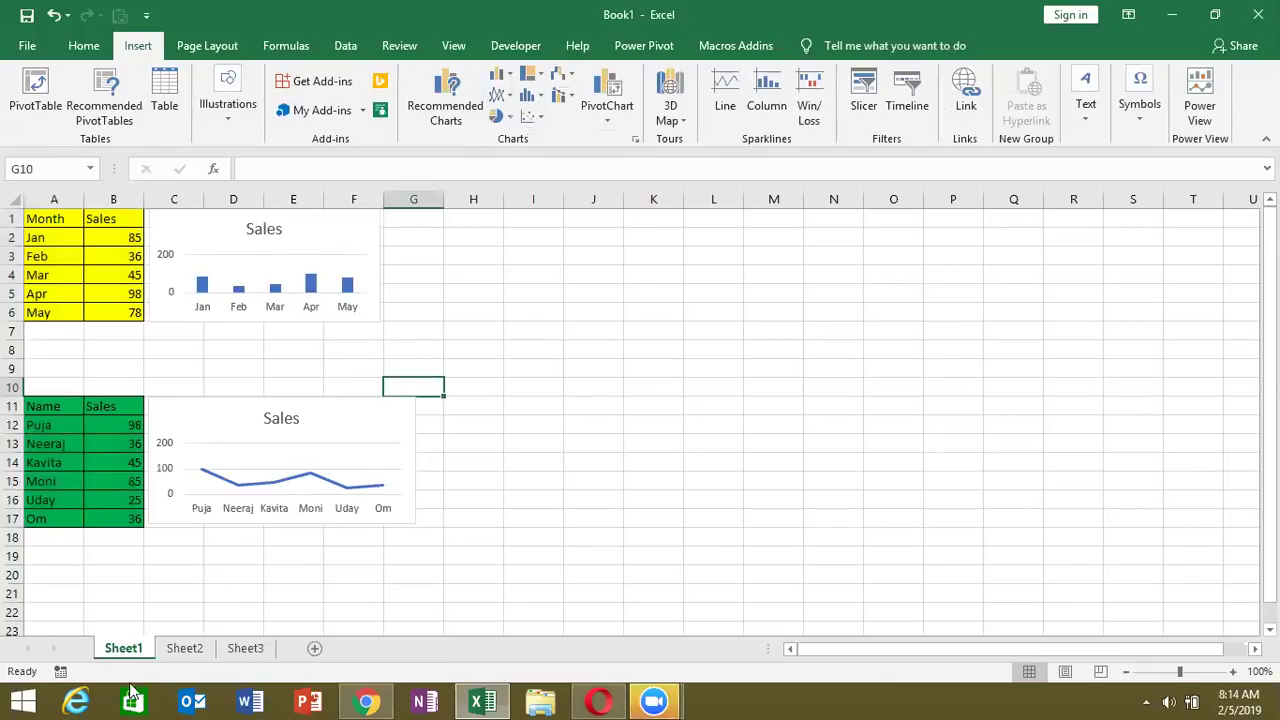
Step: On Sheet2, enter the label Select in cell A3
{"action": "left_click", "coordinate": [184, 650]}
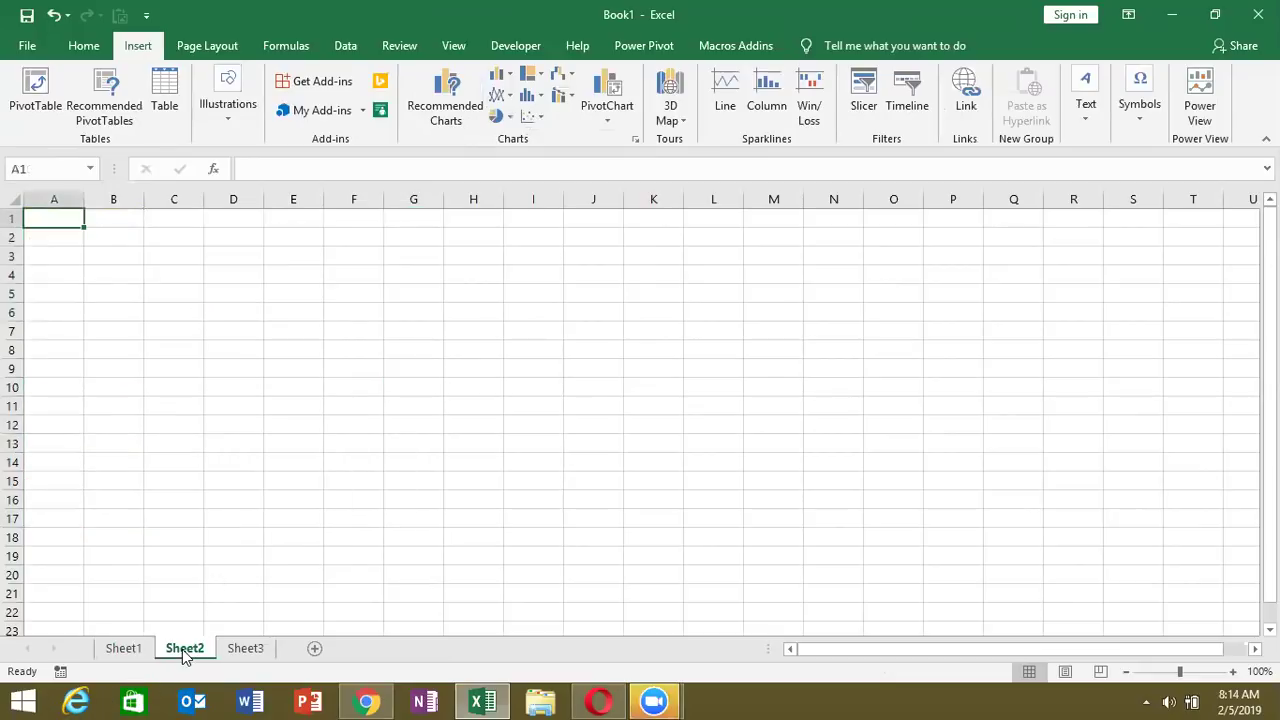
{"action": "left_click", "coordinate": [76, 261]}
{"action": "type", "text": "Select"}
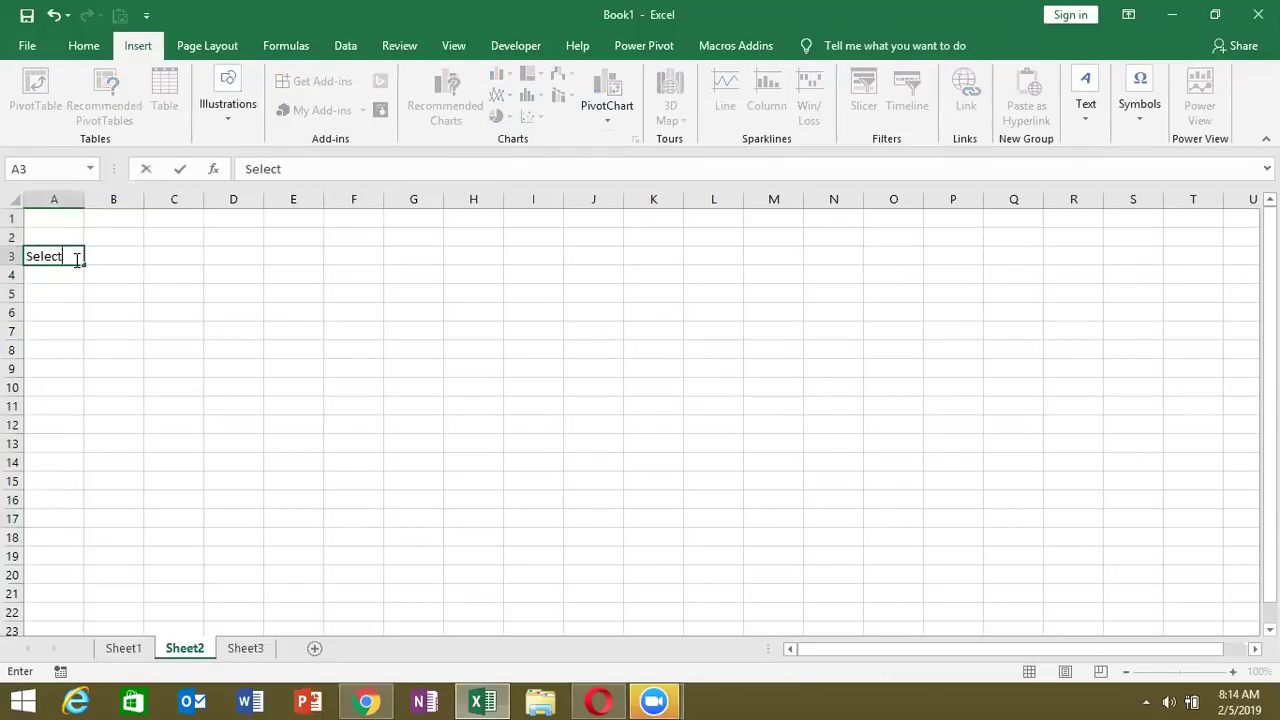
{"action": "key", "text": "Tab"}
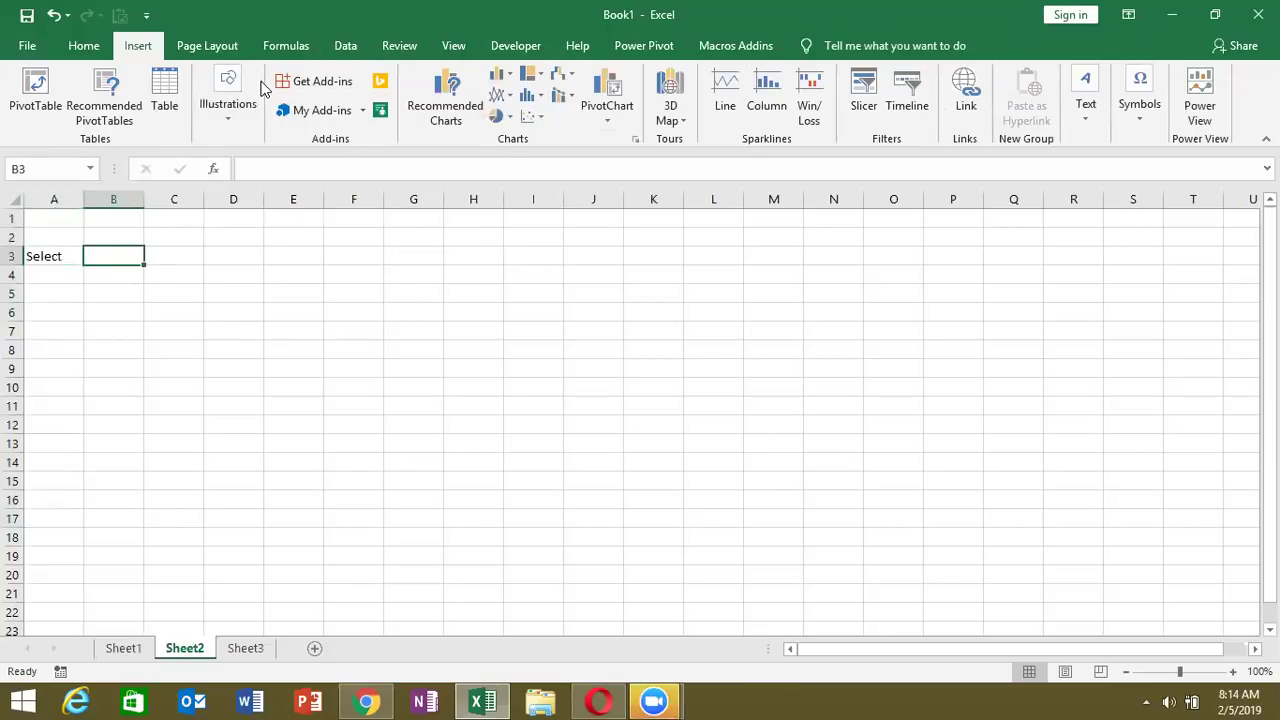
Step: Give B3 a Name/Month list dropdown via Data Validation and choose Name
{"action": "left_click", "coordinate": [345, 46]}
{"action": "left_click", "coordinate": [746, 122]}
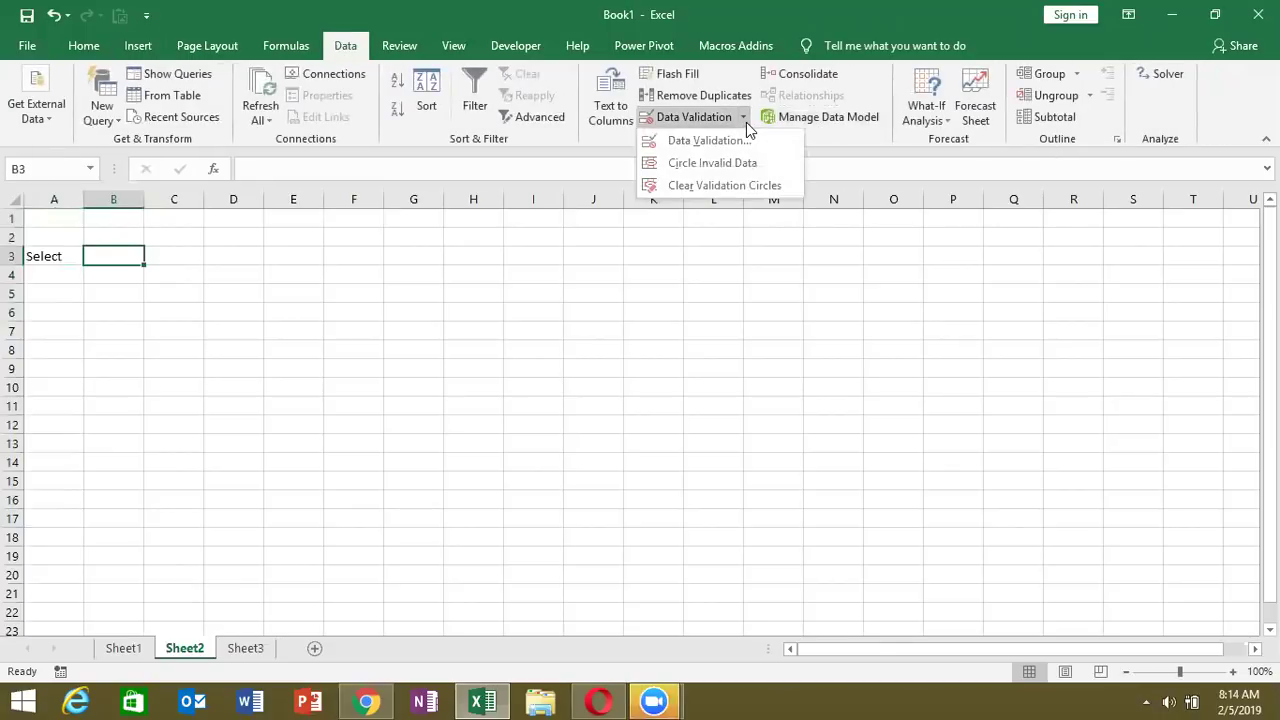
{"action": "left_click", "coordinate": [746, 139]}
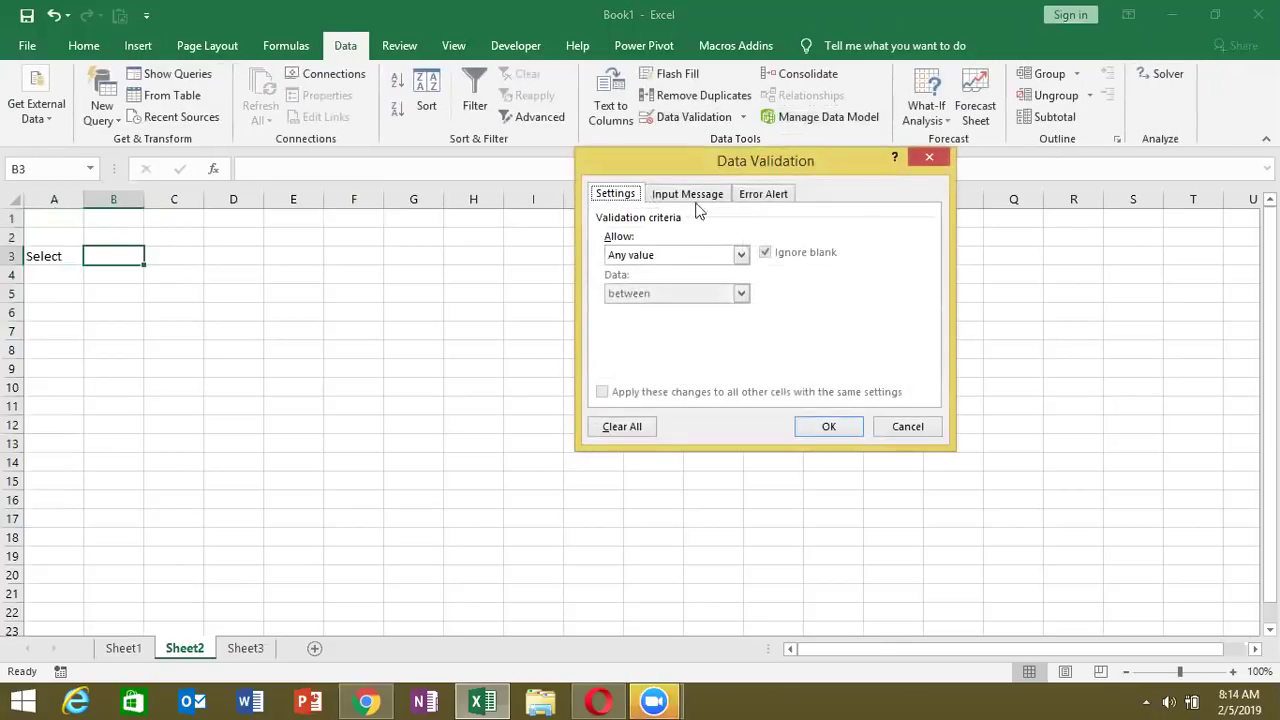
{"action": "left_click", "coordinate": [688, 256]}
{"action": "left_click", "coordinate": [669, 313]}
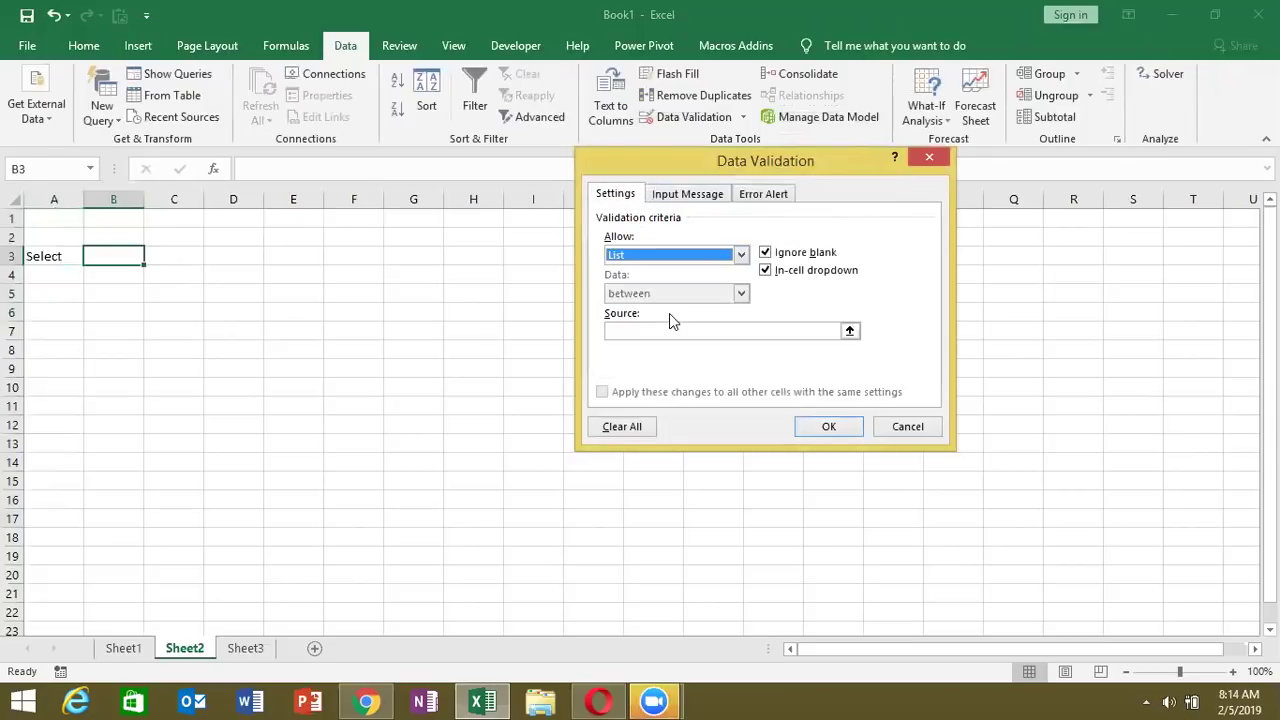
{"action": "left_click", "coordinate": [661, 330]}
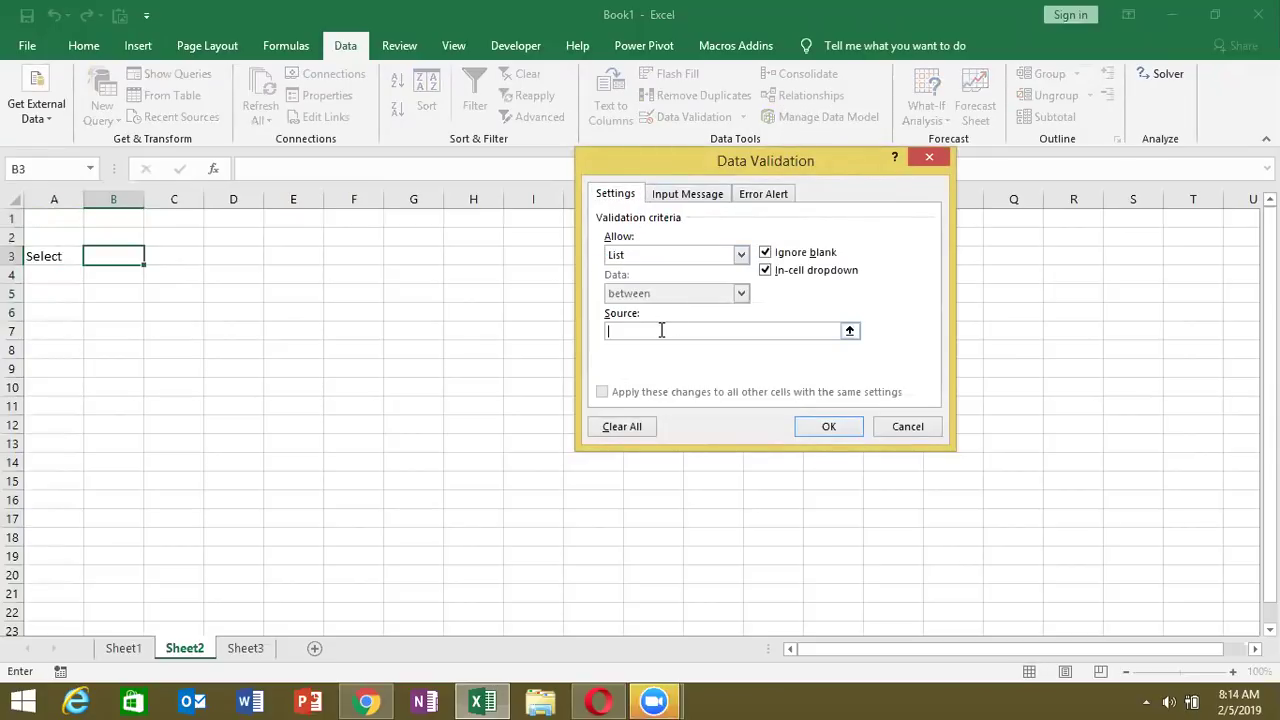
{"action": "type", "text": "Name,Month"}
{"action": "left_click", "coordinate": [832, 430]}
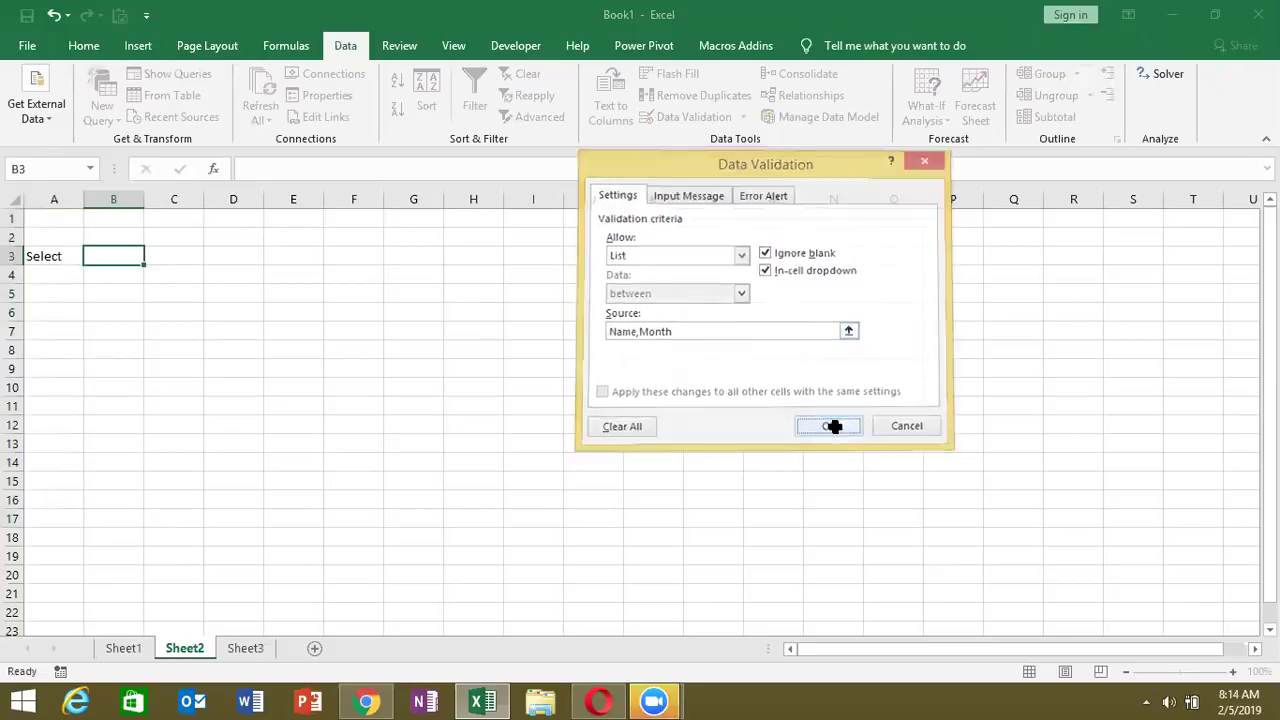
{"action": "left_click", "coordinate": [156, 258]}
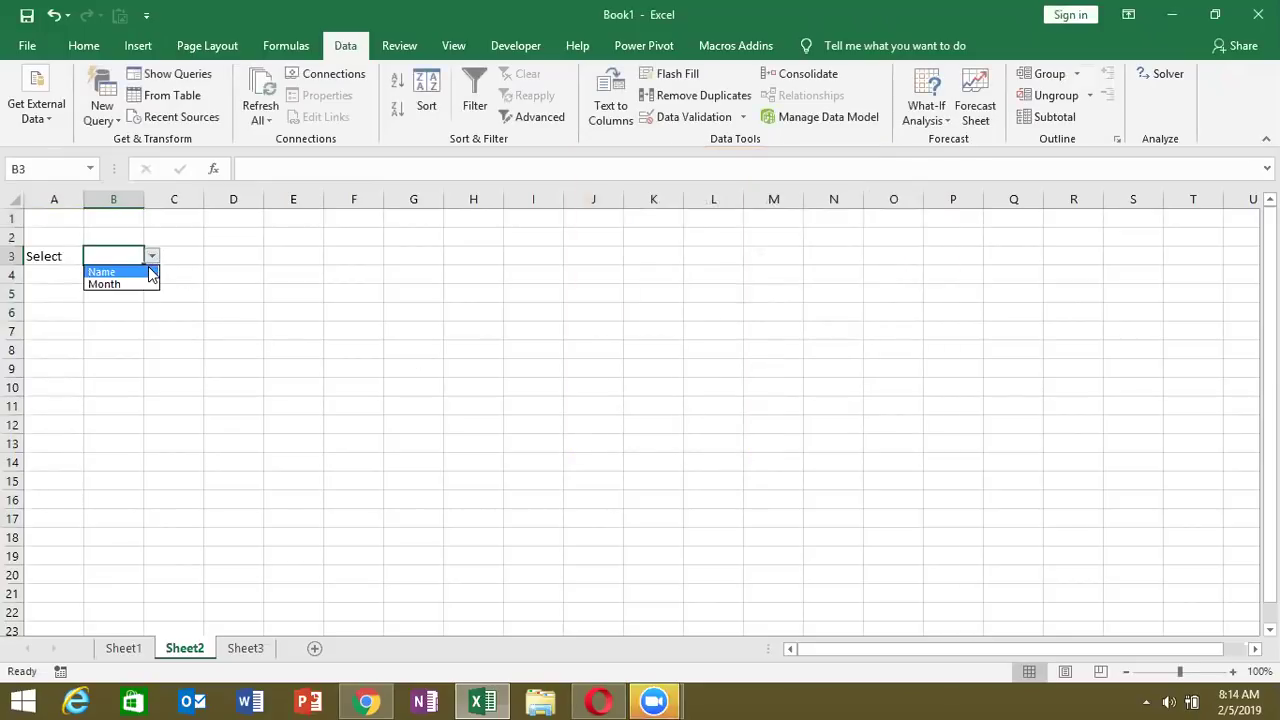
{"action": "left_click", "coordinate": [138, 270]}
Step: Back on Sheet1, turn off gridline display from the Page Layout options
{"action": "left_click", "coordinate": [123, 648]}
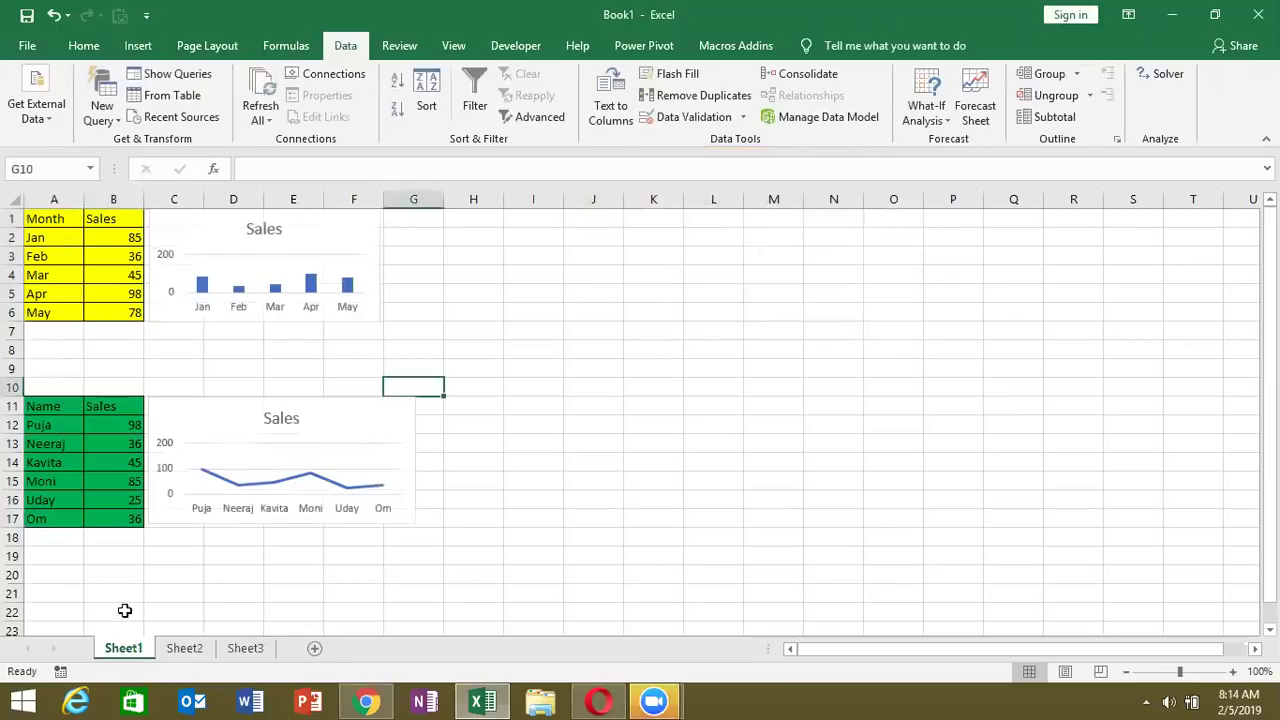
{"action": "mouse_move", "coordinate": [40, 406]}
{"action": "left_mouse_down"}
{"action": "mouse_move", "coordinate": [396, 462]}
{"action": "mouse_move", "coordinate": [396, 498]}
{"action": "left_mouse_up"}
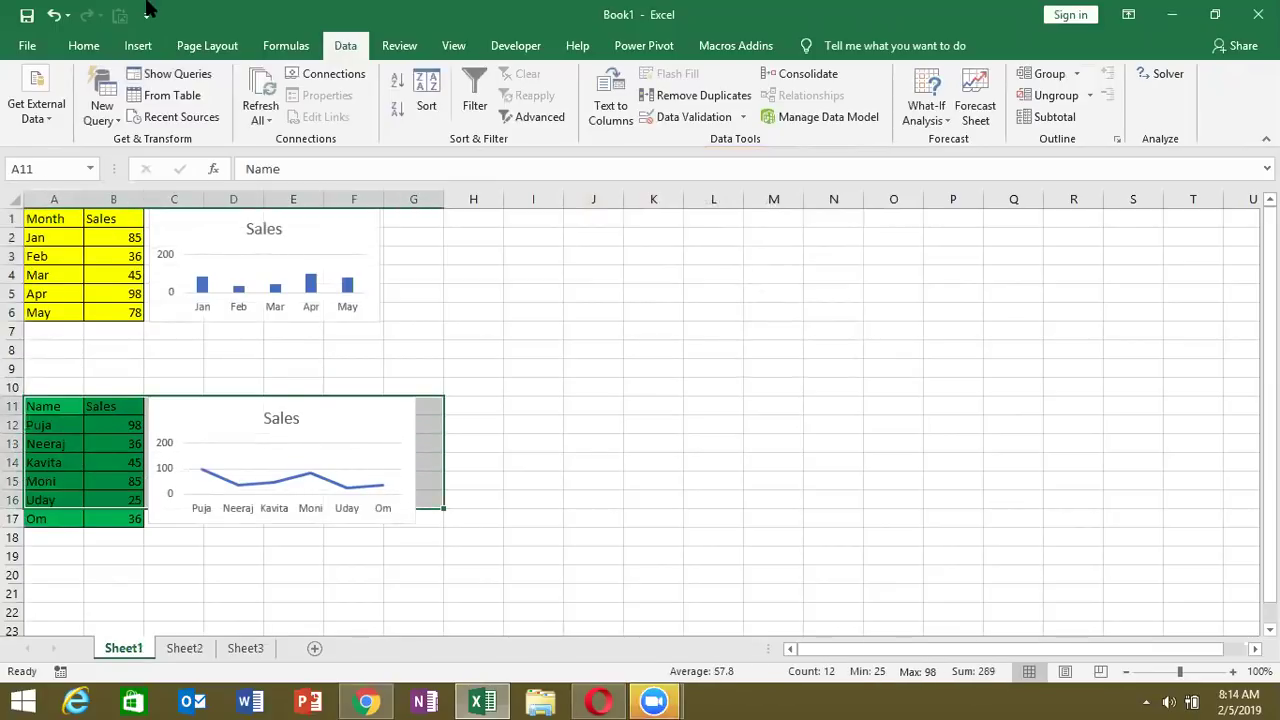
{"action": "left_click", "coordinate": [210, 46]}
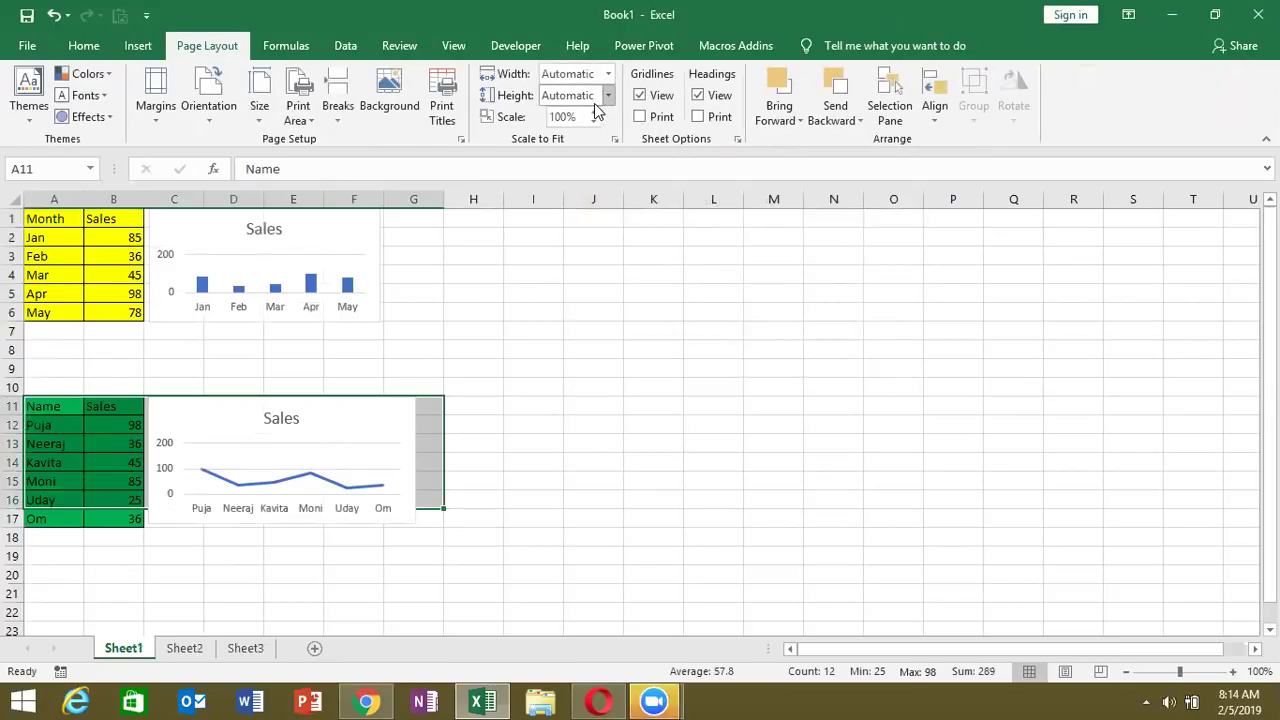
{"action": "left_click", "coordinate": [641, 95]}
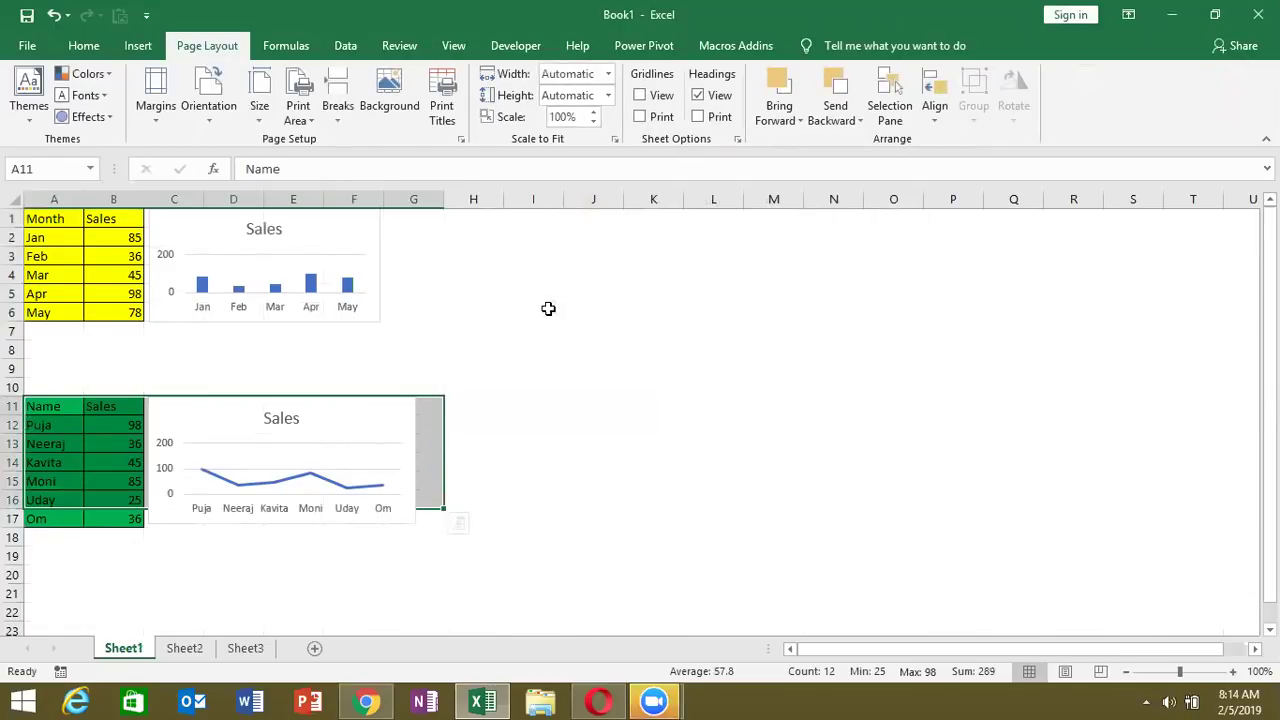
{"action": "mouse_move", "coordinate": [54, 406]}
{"action": "left_mouse_down"}
{"action": "mouse_move", "coordinate": [376, 406]}
{"action": "mouse_move", "coordinate": [417, 446]}
{"action": "mouse_move", "coordinate": [422, 517]}
{"action": "left_mouse_up"}
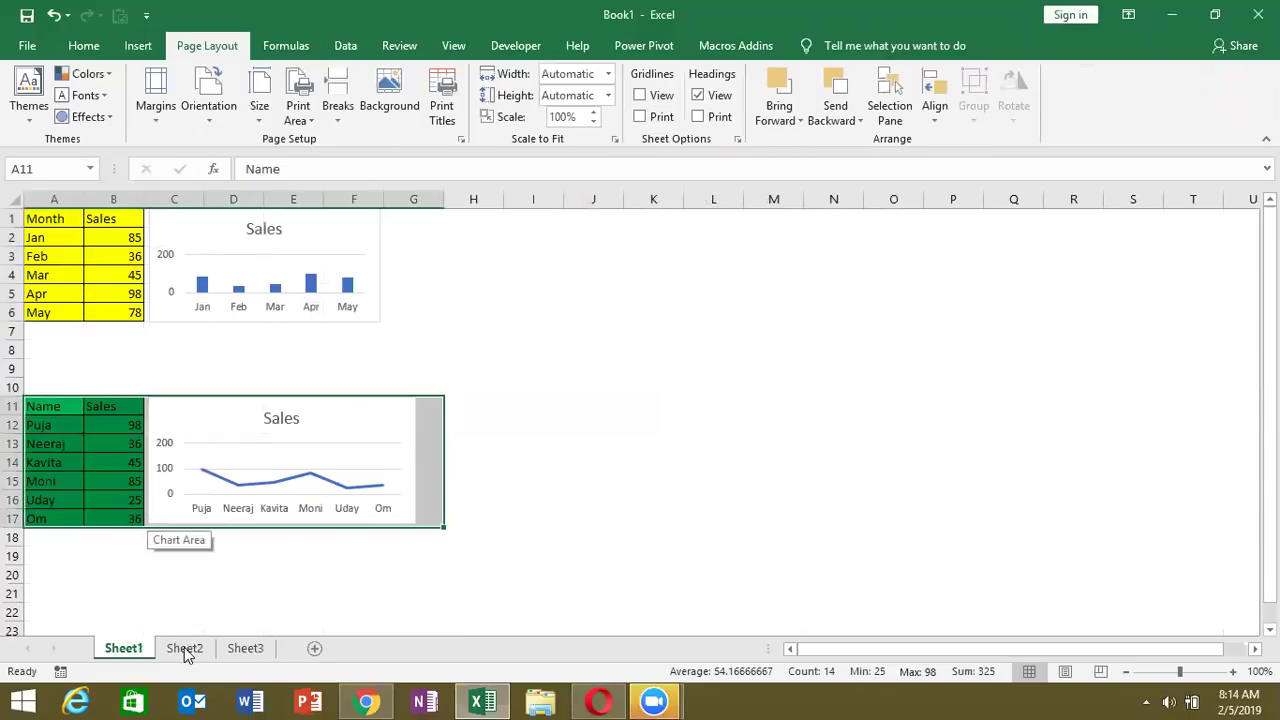
{"action": "left_click", "coordinate": [184, 648]}
{"action": "left_click", "coordinate": [152, 262]}
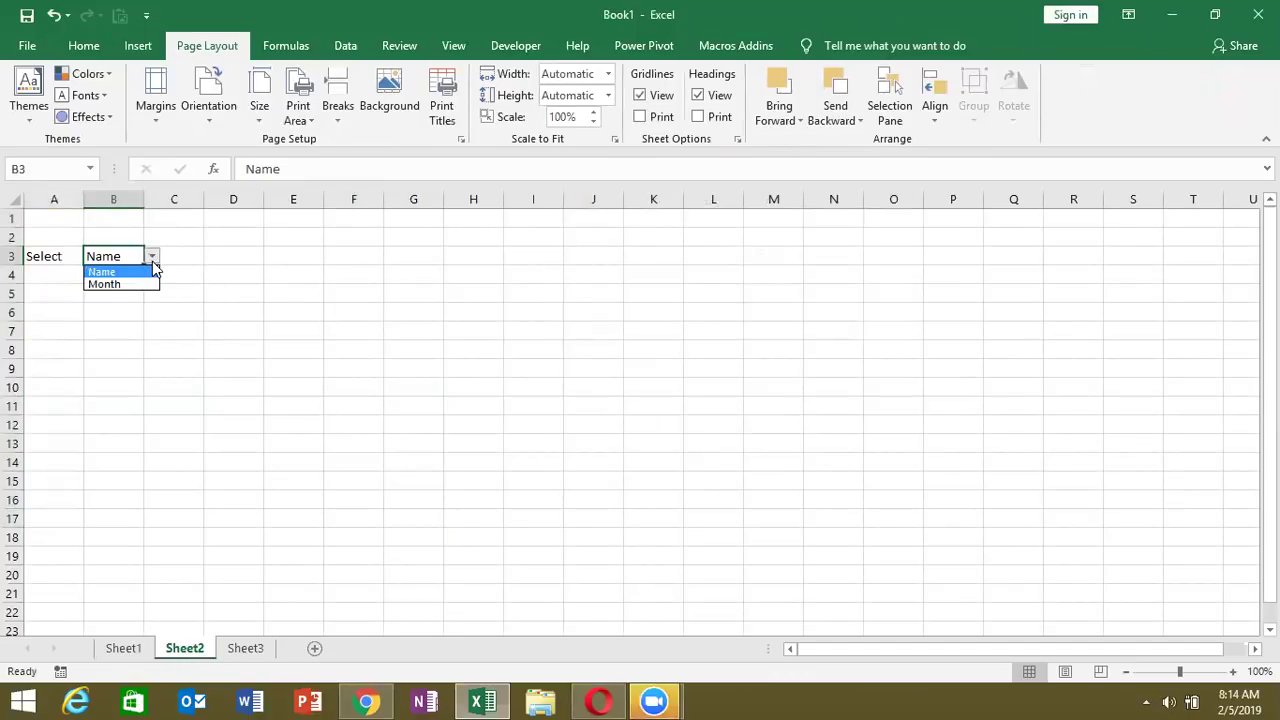
{"action": "left_click", "coordinate": [112, 284]}
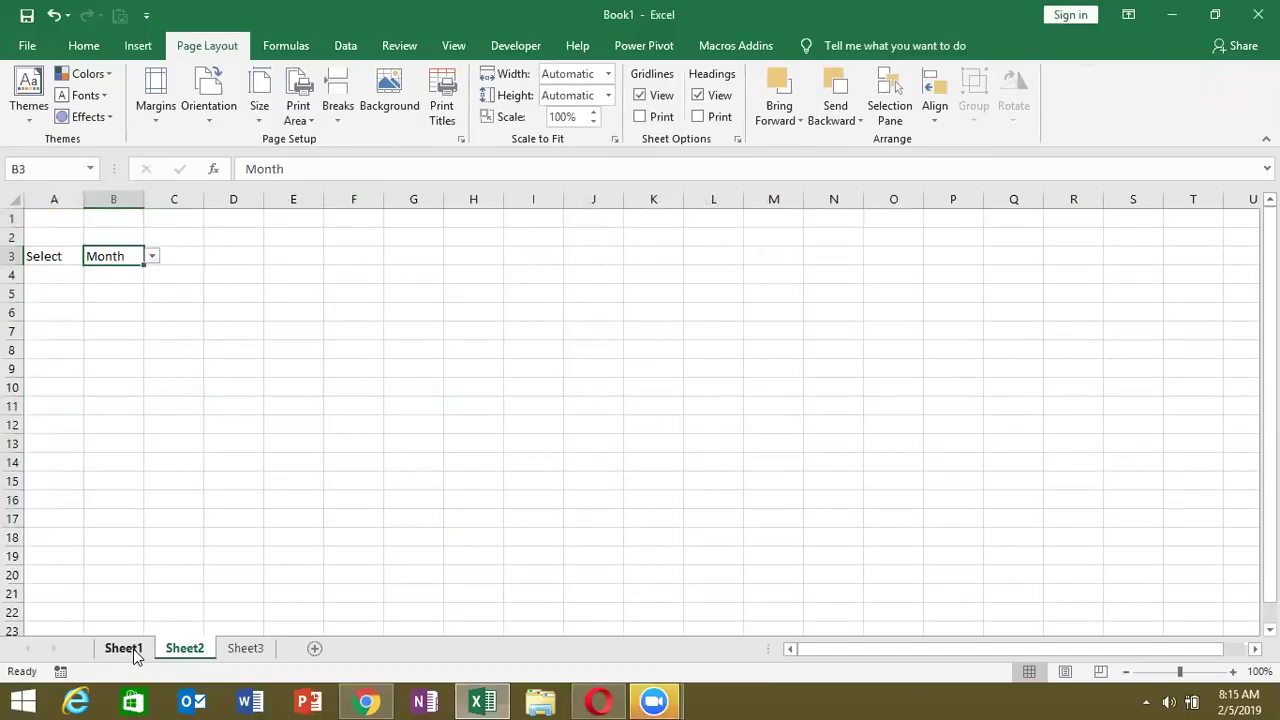
{"action": "left_click", "coordinate": [133, 649]}
{"action": "mouse_move", "coordinate": [40, 216]}
{"action": "left_mouse_down"}
{"action": "mouse_move", "coordinate": [380, 297]}
{"action": "mouse_move", "coordinate": [378, 312]}
{"action": "left_mouse_up"}
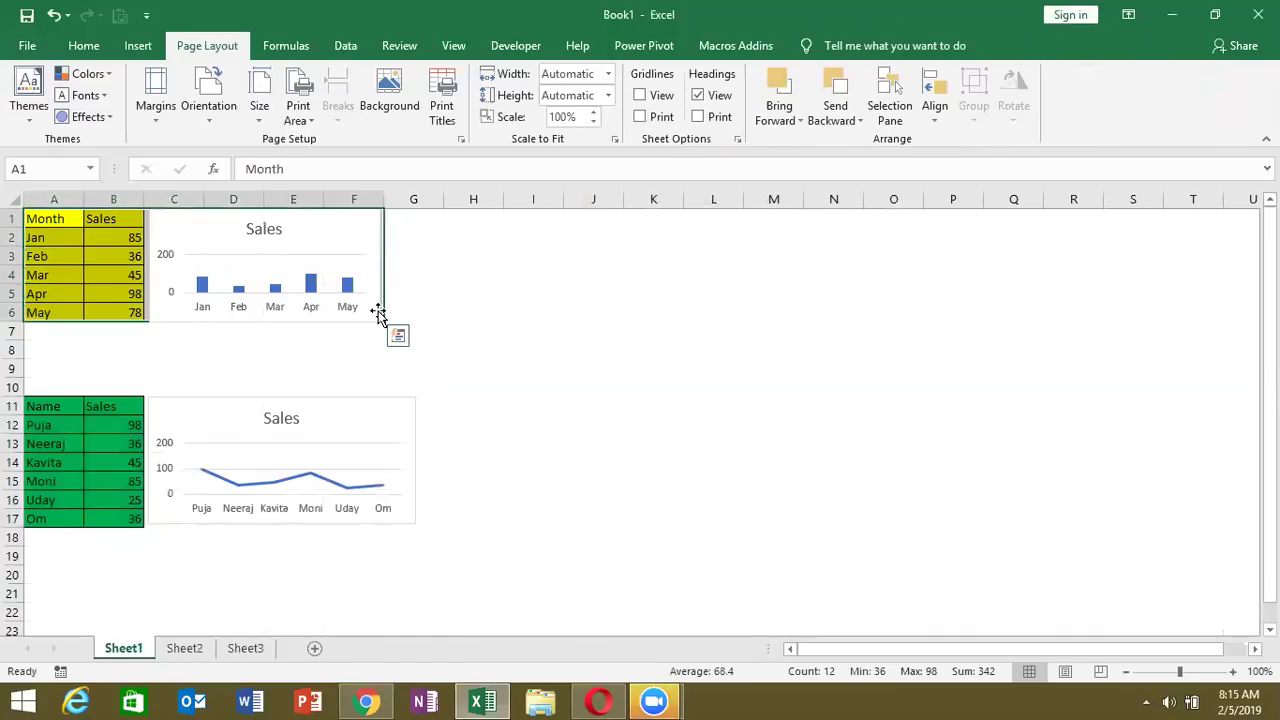
{"action": "left_click", "coordinate": [285, 246]}
{"action": "left_click", "coordinate": [254, 409]}
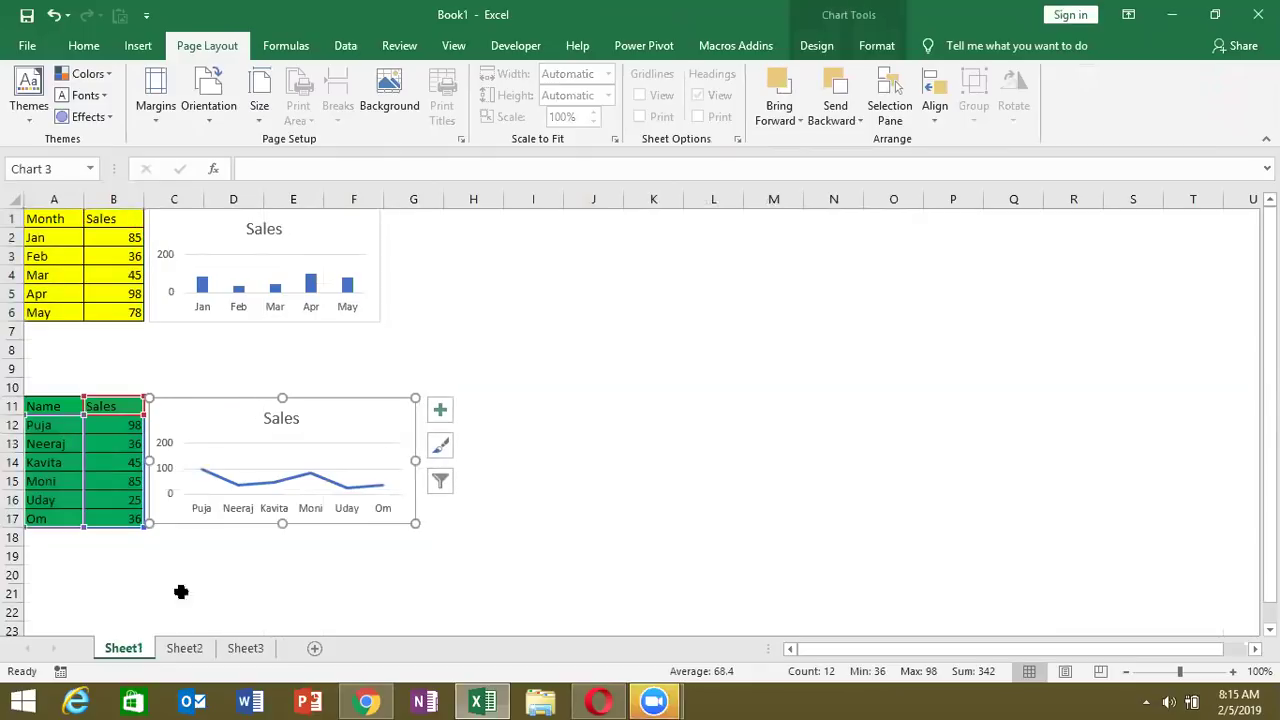
{"action": "left_click", "coordinate": [185, 648]}
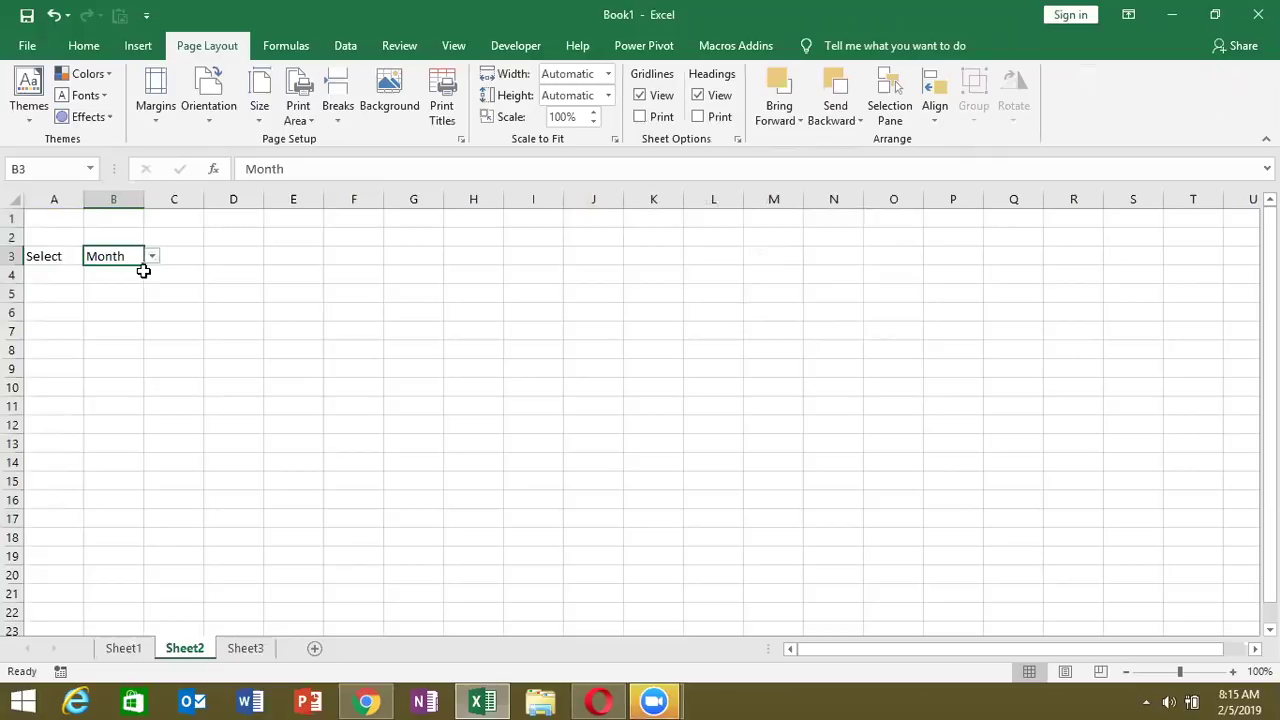
{"action": "left_click", "coordinate": [152, 258]}
{"action": "left_click", "coordinate": [145, 269]}
{"action": "left_click", "coordinate": [124, 648]}
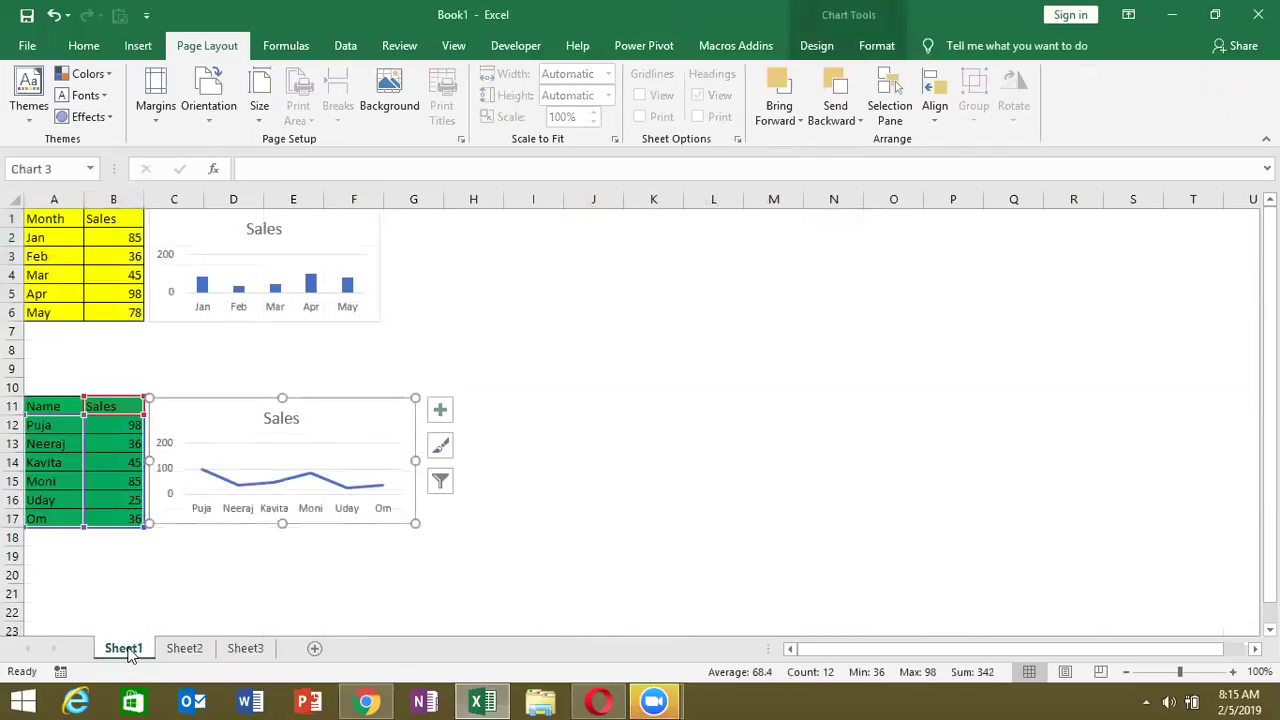
{"action": "left_click", "coordinate": [76, 338]}
{"action": "left_click", "coordinate": [48, 313]}
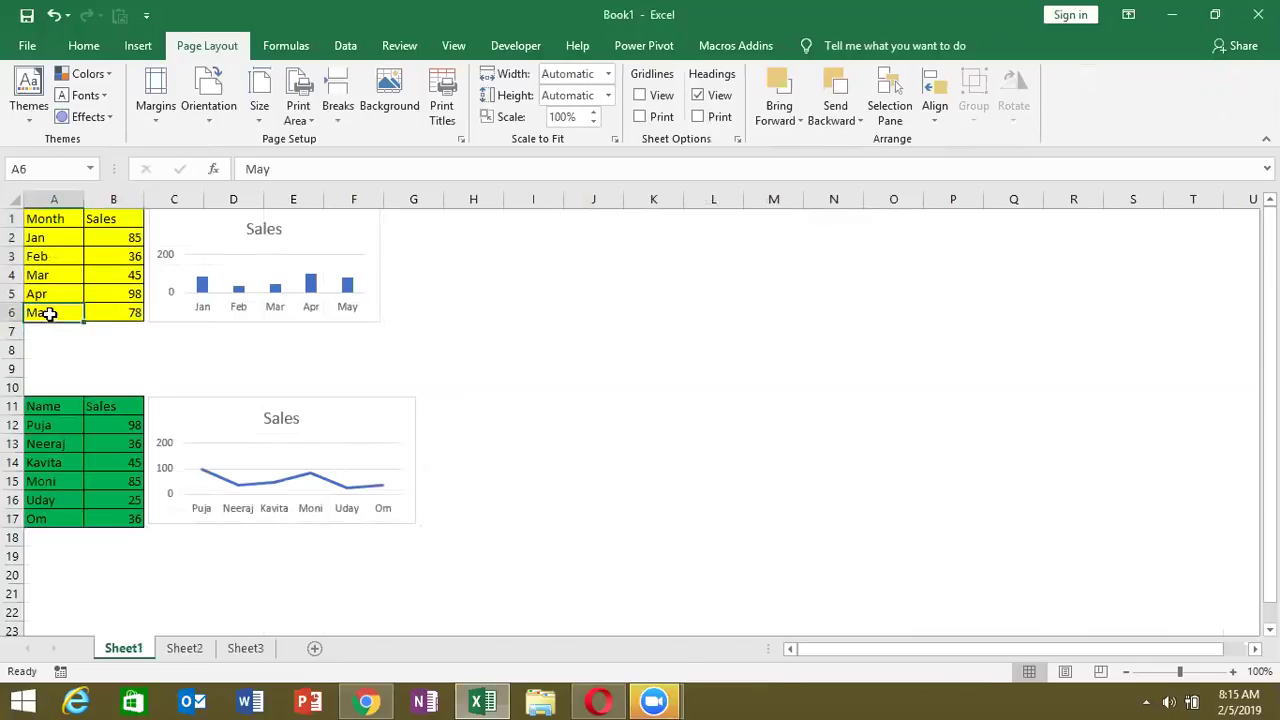
{"action": "left_click_drag", "start_coordinate": [48, 313], "coordinate": [372, 215]}
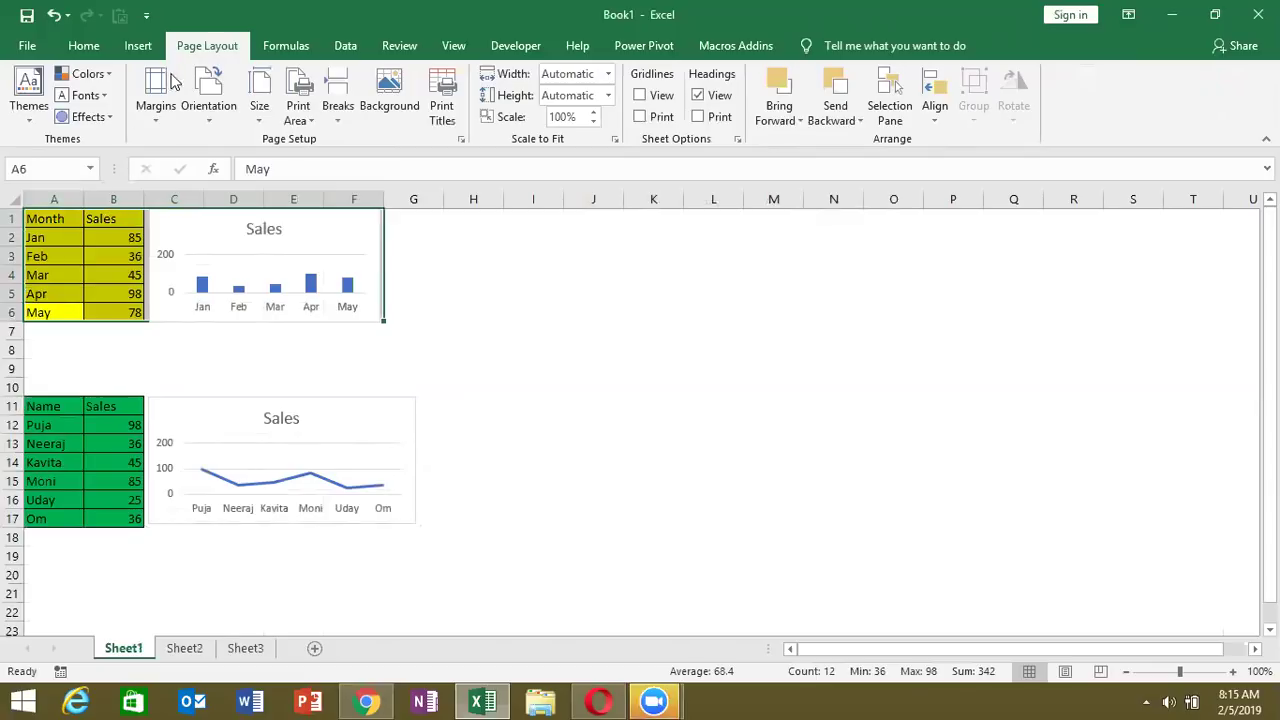
Step: Define the name Month for the range A1:F6
{"action": "left_click", "coordinate": [268, 47]}
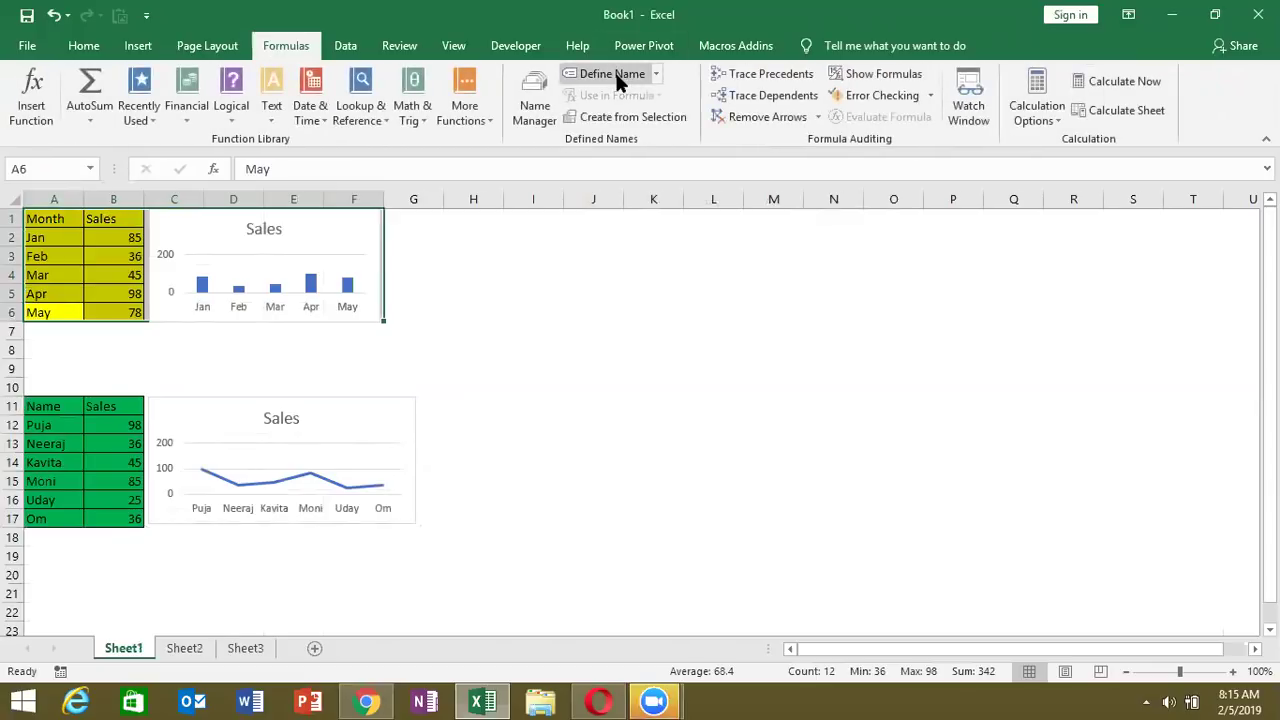
{"action": "left_click", "coordinate": [612, 75]}
{"action": "type", "text": "M"}
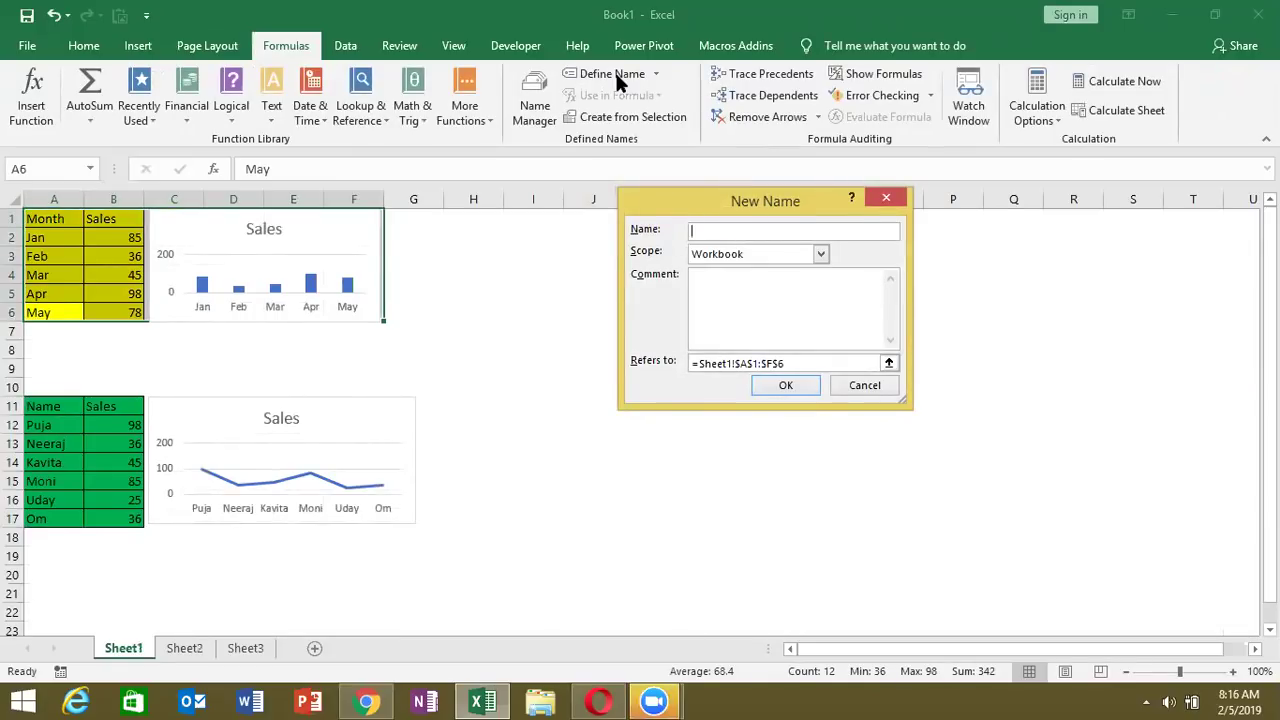
{"action": "type", "text": "onth"}
{"action": "left_click", "coordinate": [776, 392]}
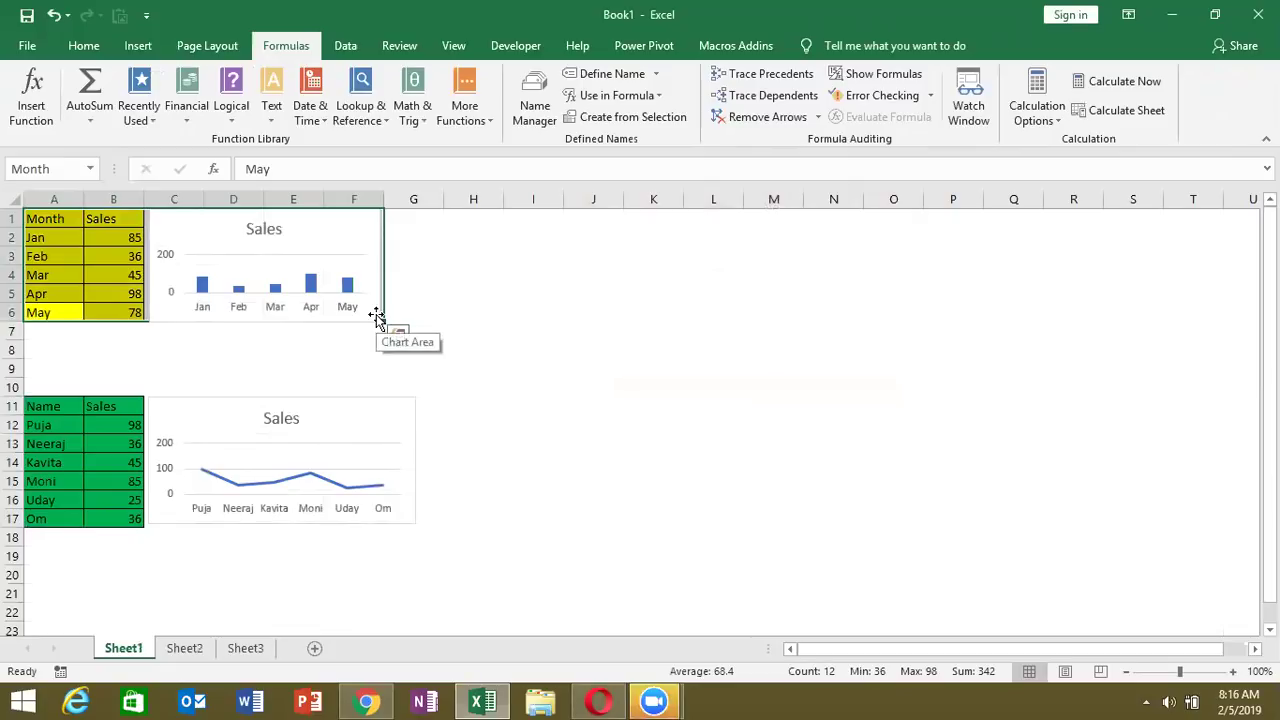
Step: Select A11:G17 and define it with the name Name
{"action": "mouse_move", "coordinate": [43, 411]}
{"action": "left_mouse_down"}
{"action": "mouse_move", "coordinate": [428, 378]}
{"action": "mouse_move", "coordinate": [405, 516]}
{"action": "left_mouse_up"}
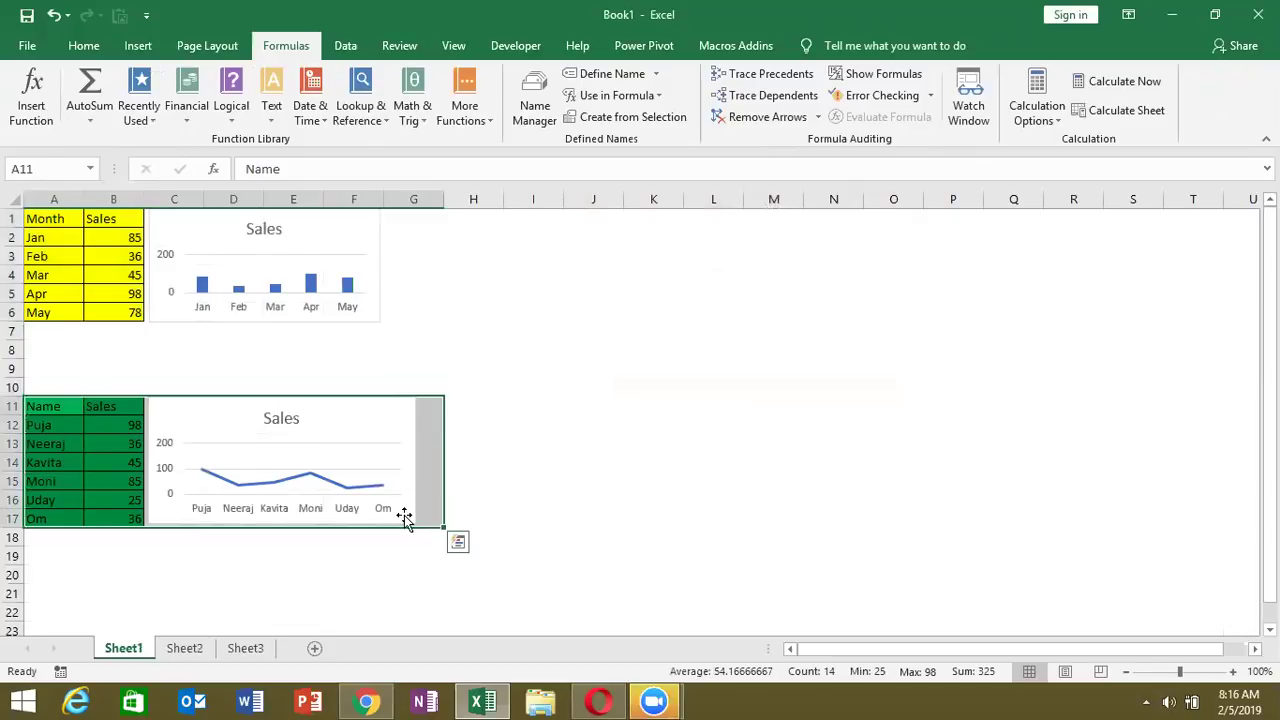
{"action": "left_click", "coordinate": [597, 80]}
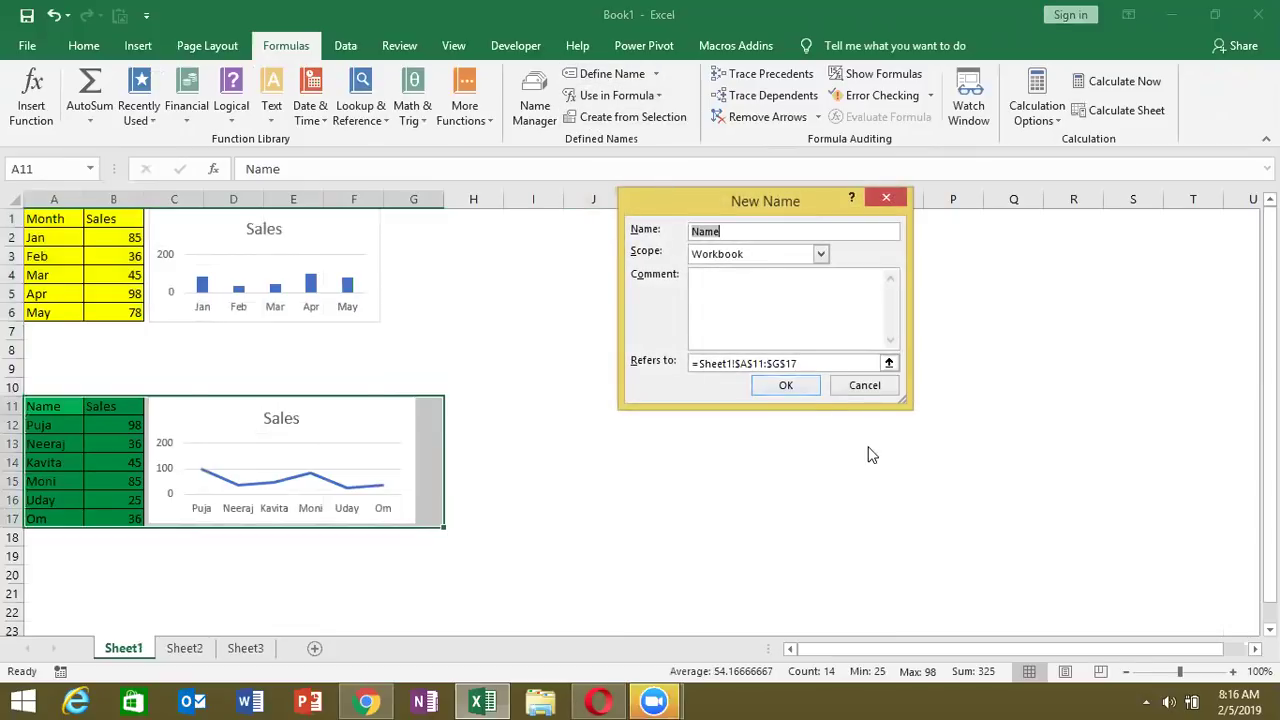
{"action": "left_click", "coordinate": [792, 388]}
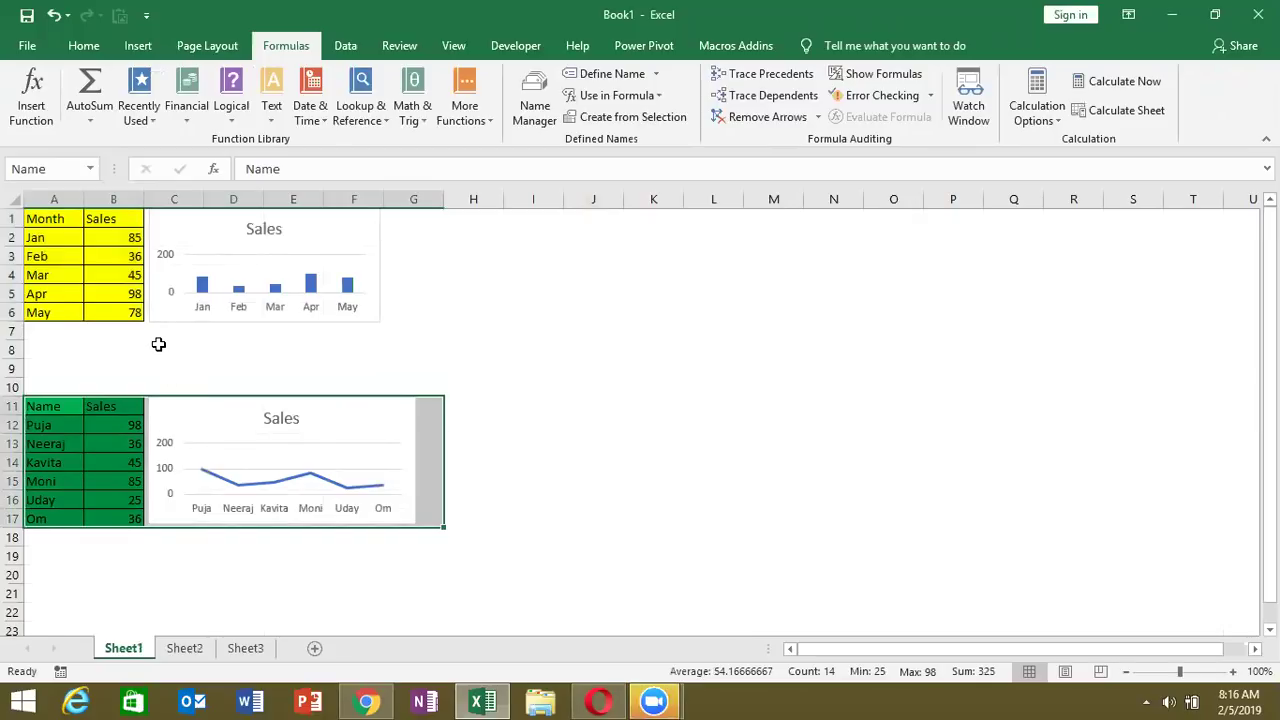
{"action": "mouse_move", "coordinate": [38, 218]}
{"action": "left_mouse_down"}
{"action": "mouse_move", "coordinate": [381, 297]}
{"action": "mouse_move", "coordinate": [370, 316]}
{"action": "left_mouse_up"}
Step: Copy A1:F6, paste it on Sheet2 at C6 as a Linked Picture, then move it to column A
{"action": "key", "text": "ctrl+c"}
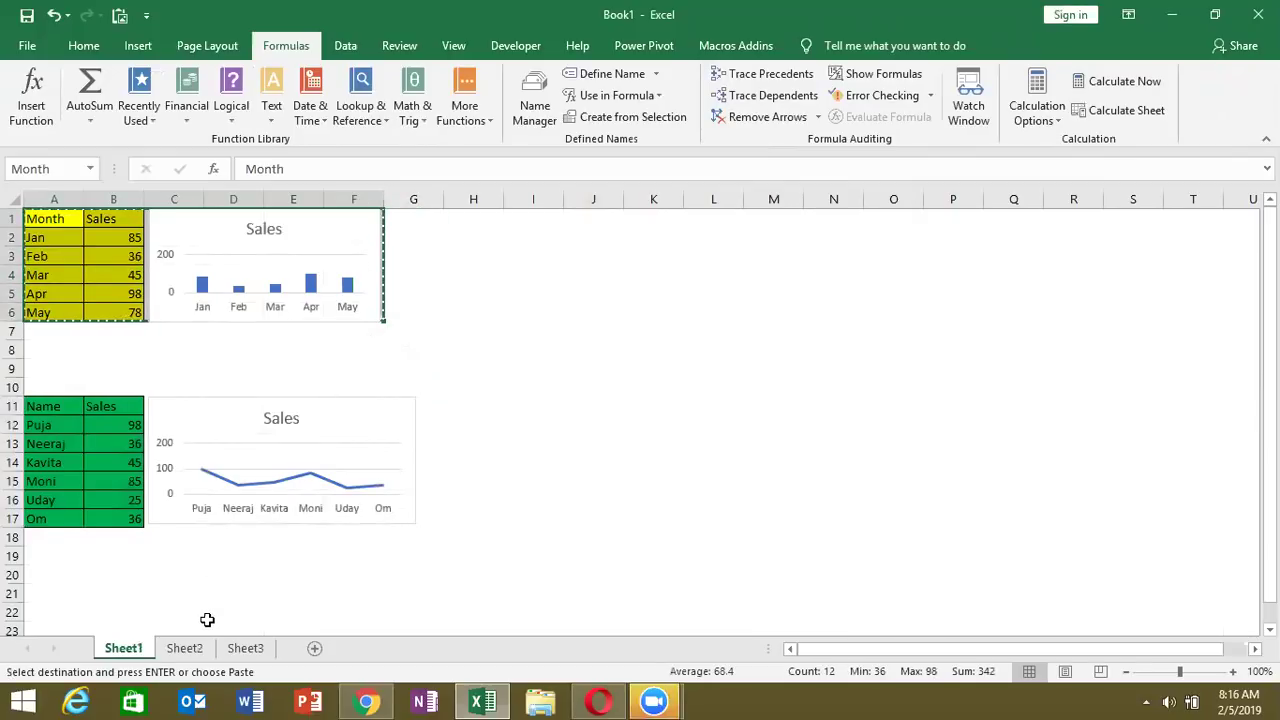
{"action": "left_click", "coordinate": [199, 649]}
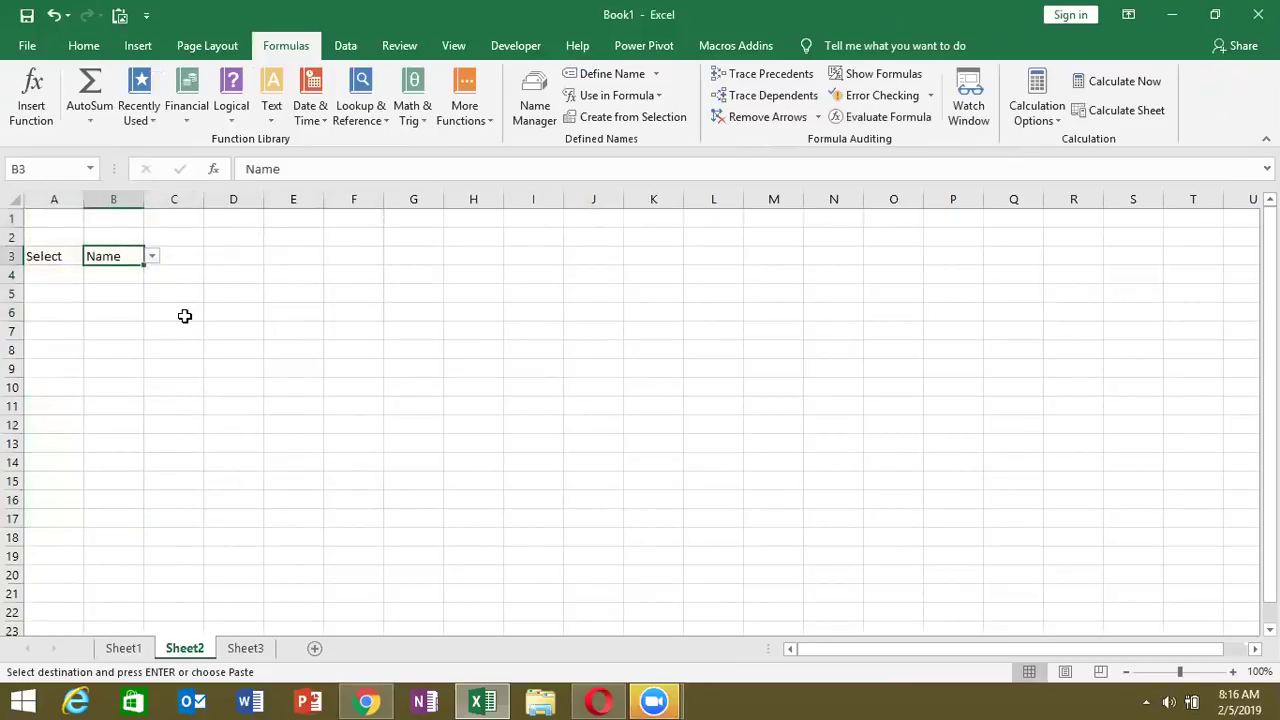
{"action": "left_click", "coordinate": [183, 314]}
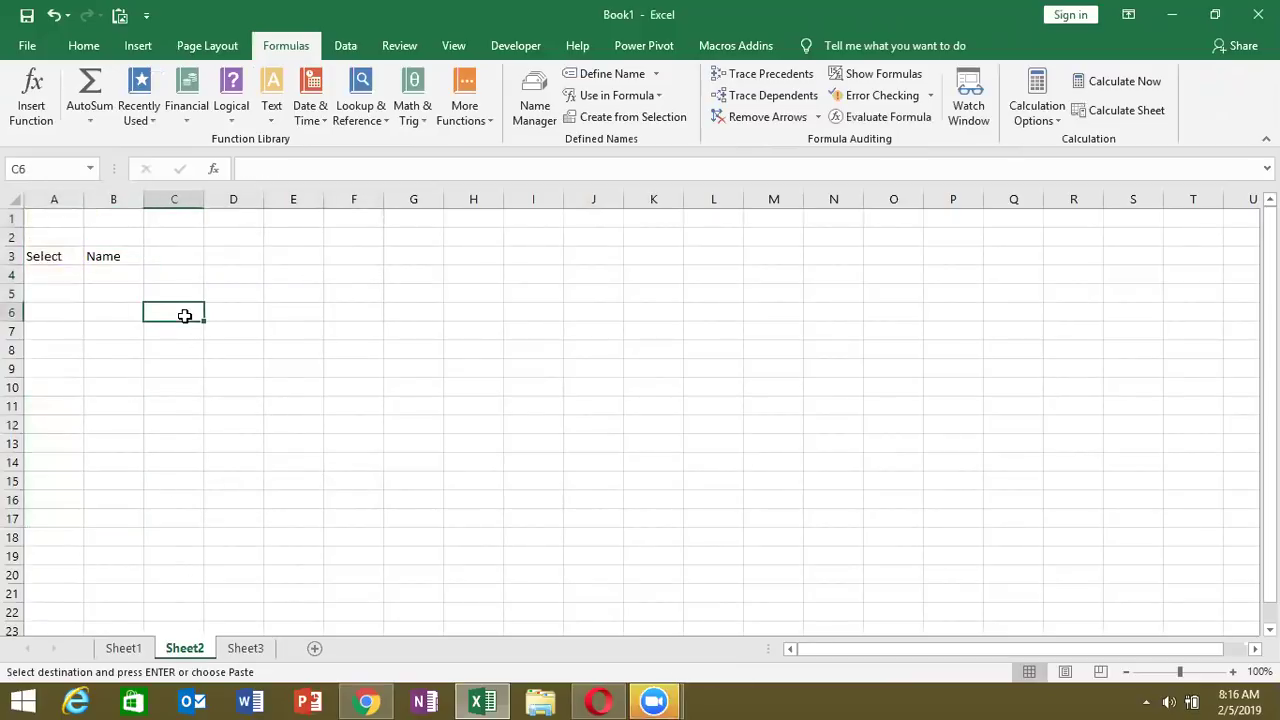
{"action": "left_click", "coordinate": [84, 46]}
{"action": "left_click", "coordinate": [27, 120]}
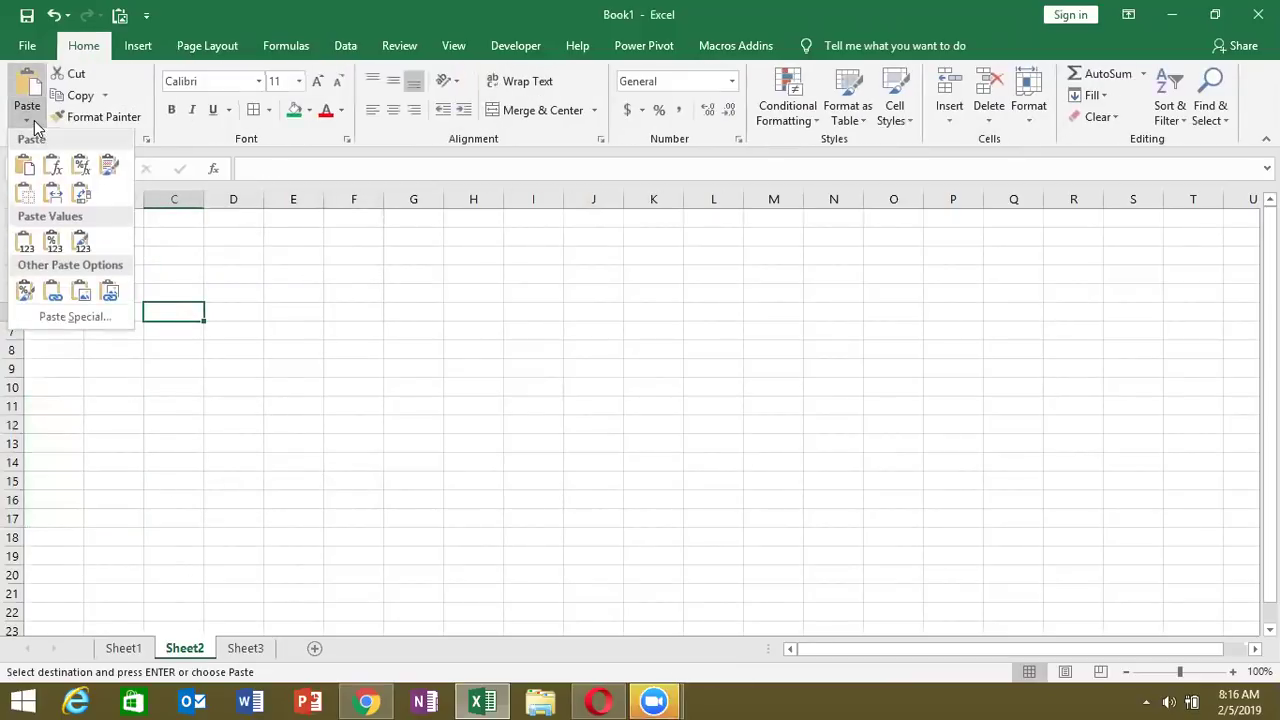
{"action": "left_click", "coordinate": [112, 293]}
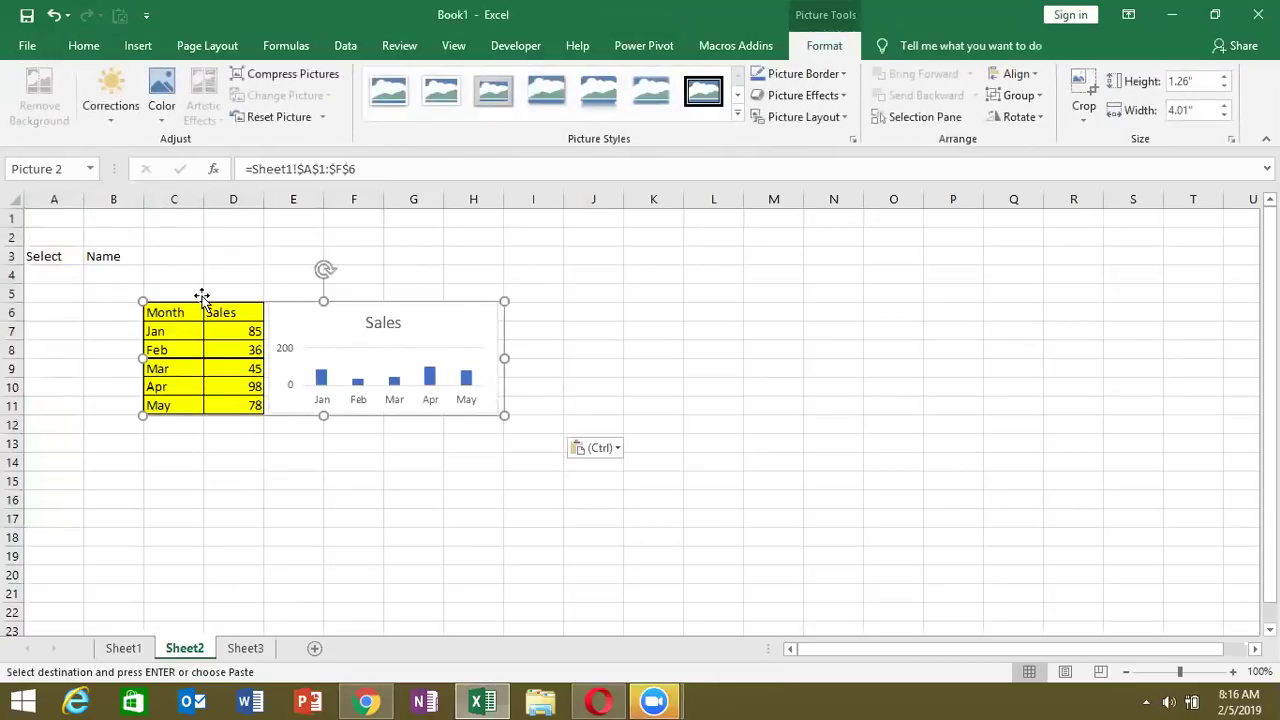
{"action": "mouse_move", "coordinate": [198, 313]}
{"action": "left_mouse_down"}
{"action": "mouse_move", "coordinate": [183, 305]}
{"action": "mouse_move", "coordinate": [118, 339]}
{"action": "left_mouse_up"}
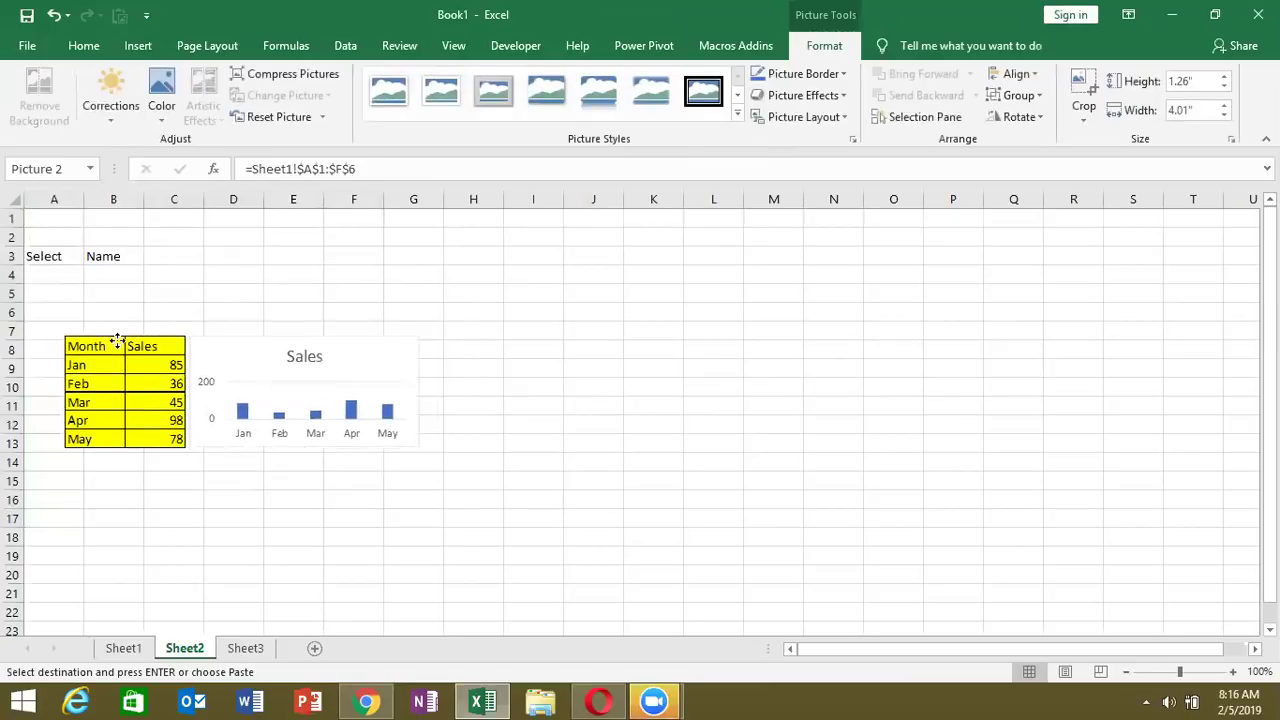
Step: Select the linked picture and highlight its Sheet1!$A$1:$F$6 reference in the formula bar
{"action": "left_click", "coordinate": [117, 259]}
{"action": "left_click", "coordinate": [130, 366]}
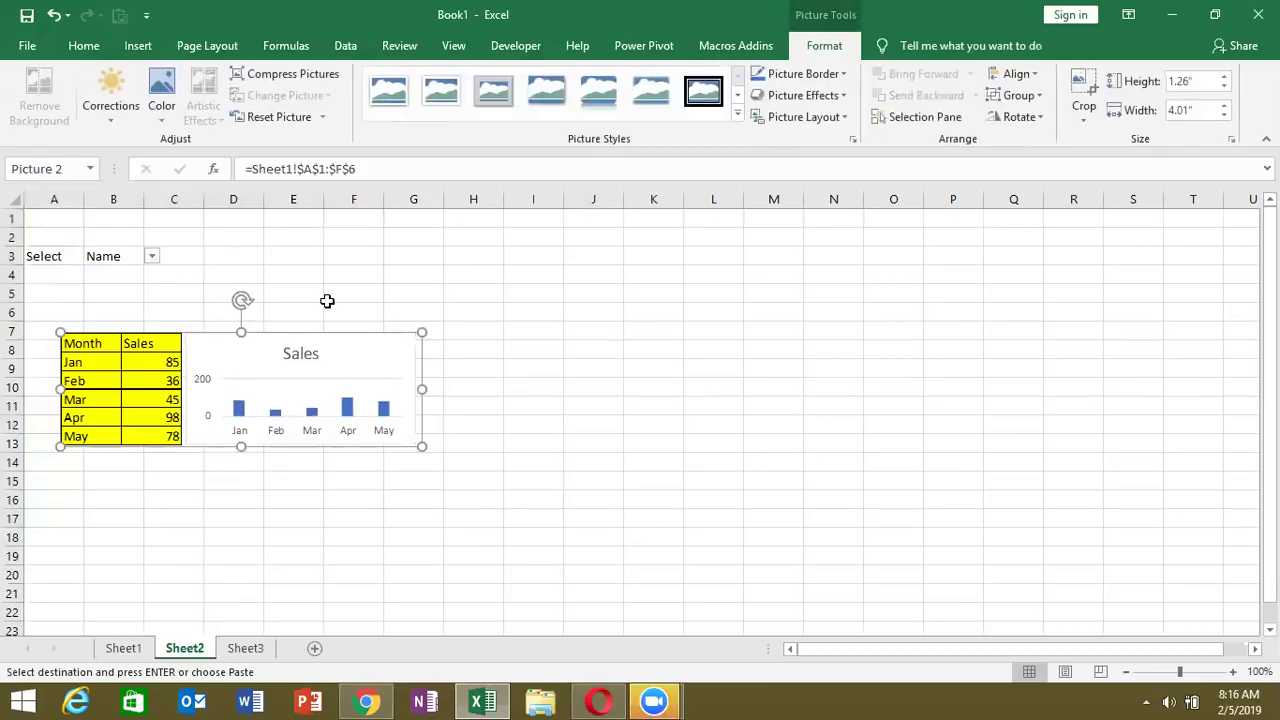
{"action": "left_click", "coordinate": [358, 170]}
{"action": "left_click_drag", "start_coordinate": [358, 170], "coordinate": [254, 170]}
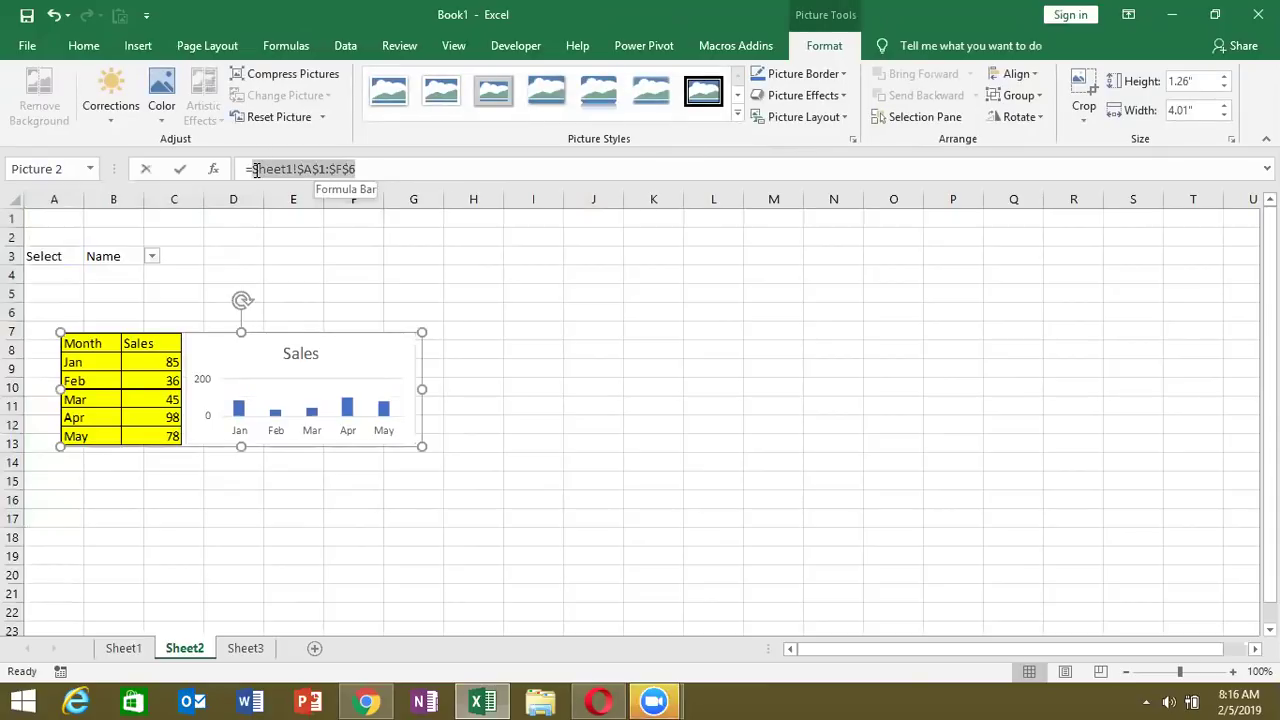
Step: Point the linked picture's formula at Month, then switch it to =Name
{"action": "type", "text": "Mont"}
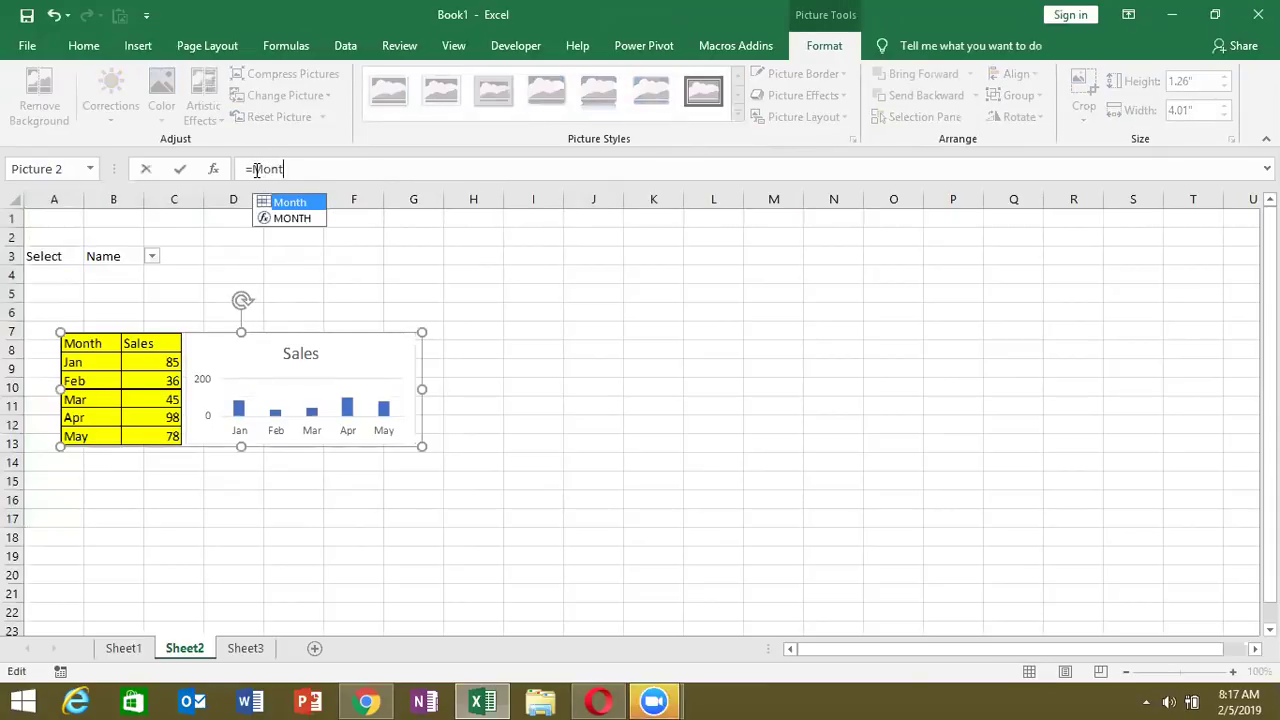
{"action": "type", "text": "h"}
{"action": "key", "text": "Return"}
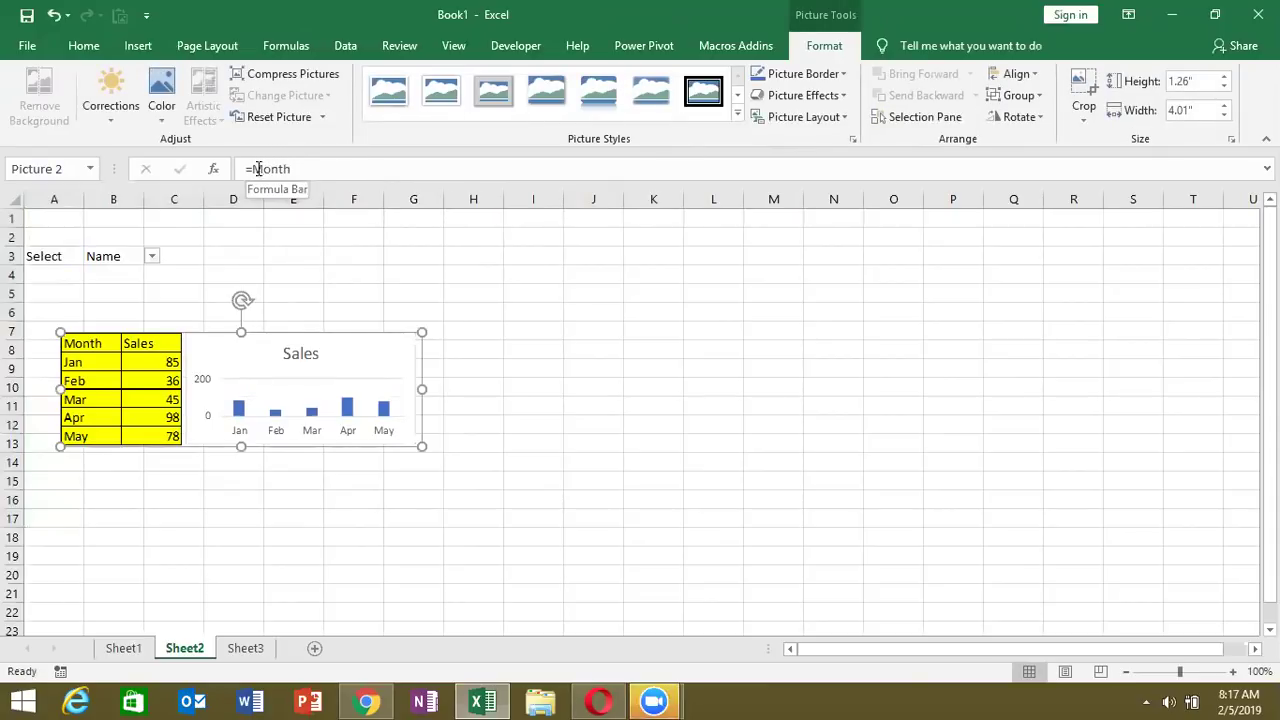
{"action": "left_click", "coordinate": [297, 168]}
{"action": "double_click", "coordinate": [297, 168]}
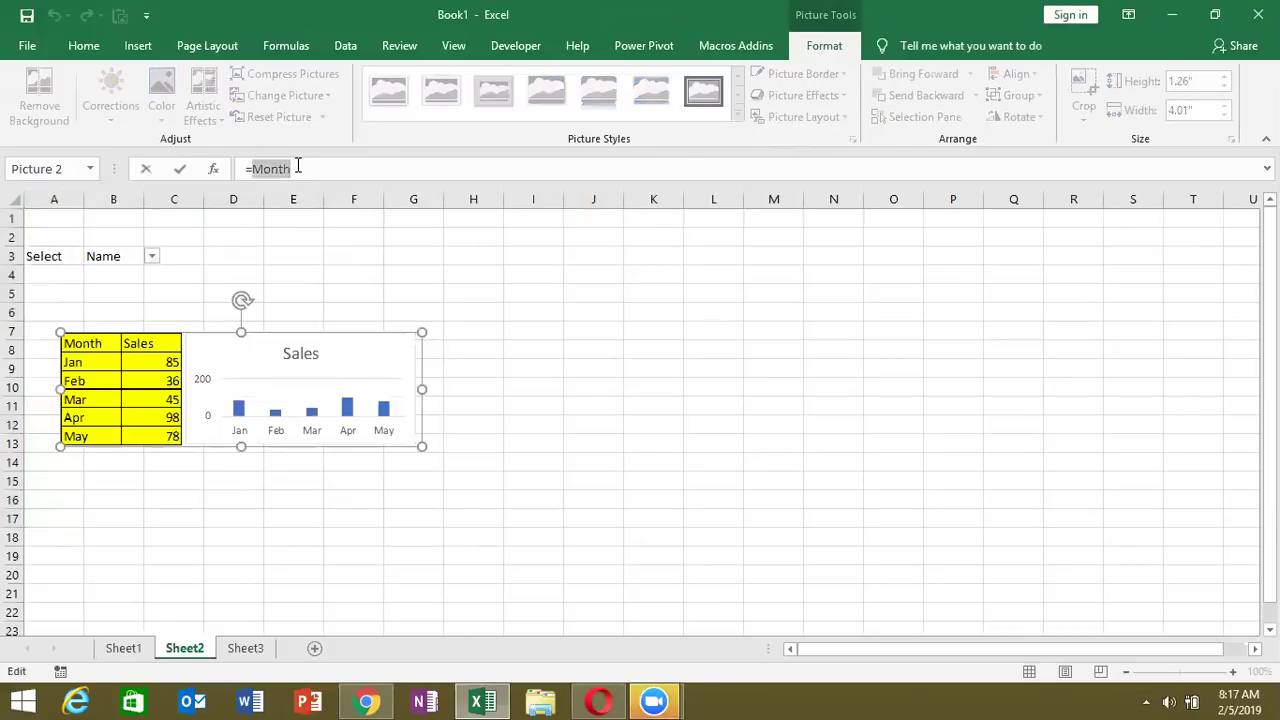
{"action": "type", "text": "Name"}
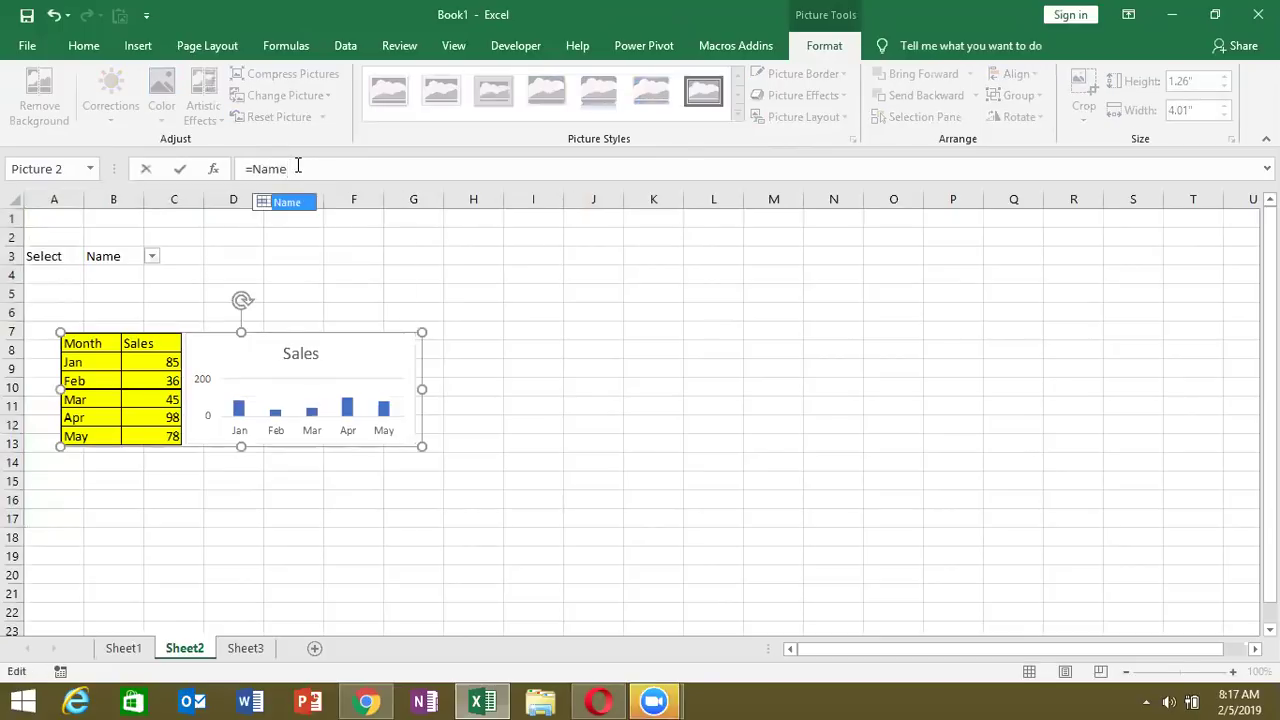
{"action": "key", "text": "Return"}
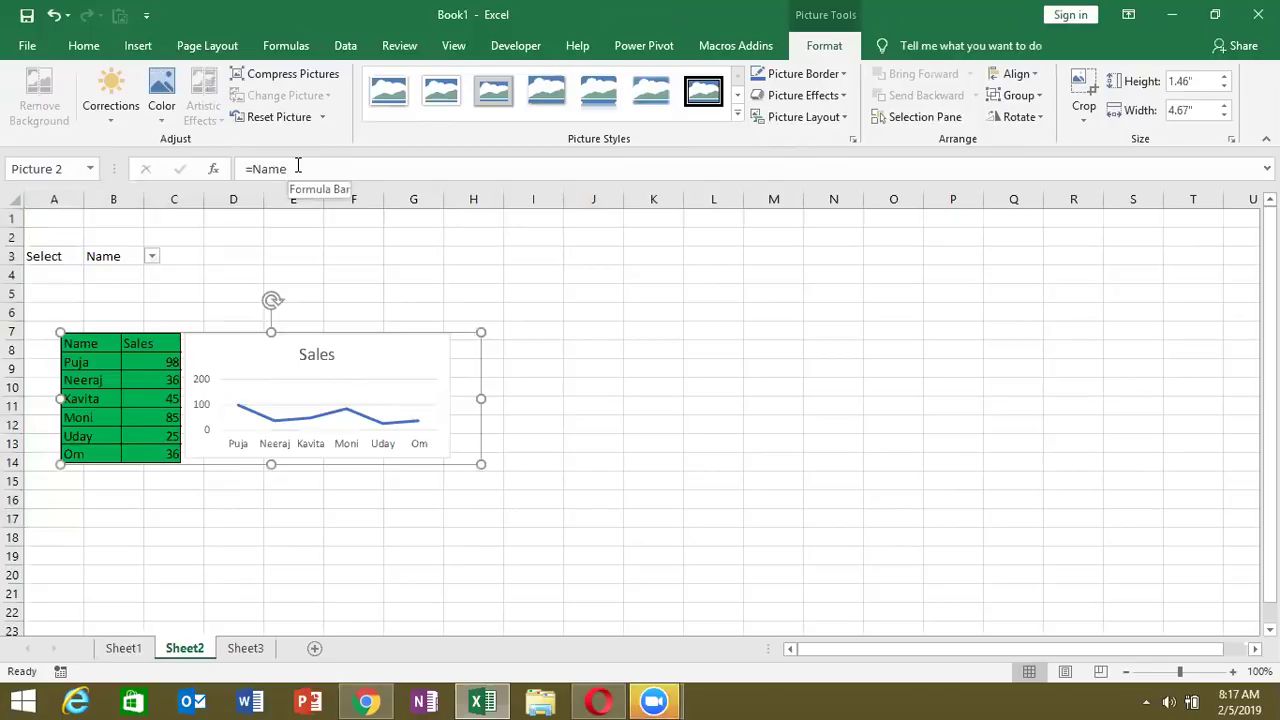
{"action": "left_click", "coordinate": [642, 343]}
Step: Reselect the picture and toggle its formula to =Month and back to =Name
{"action": "left_click", "coordinate": [404, 398]}
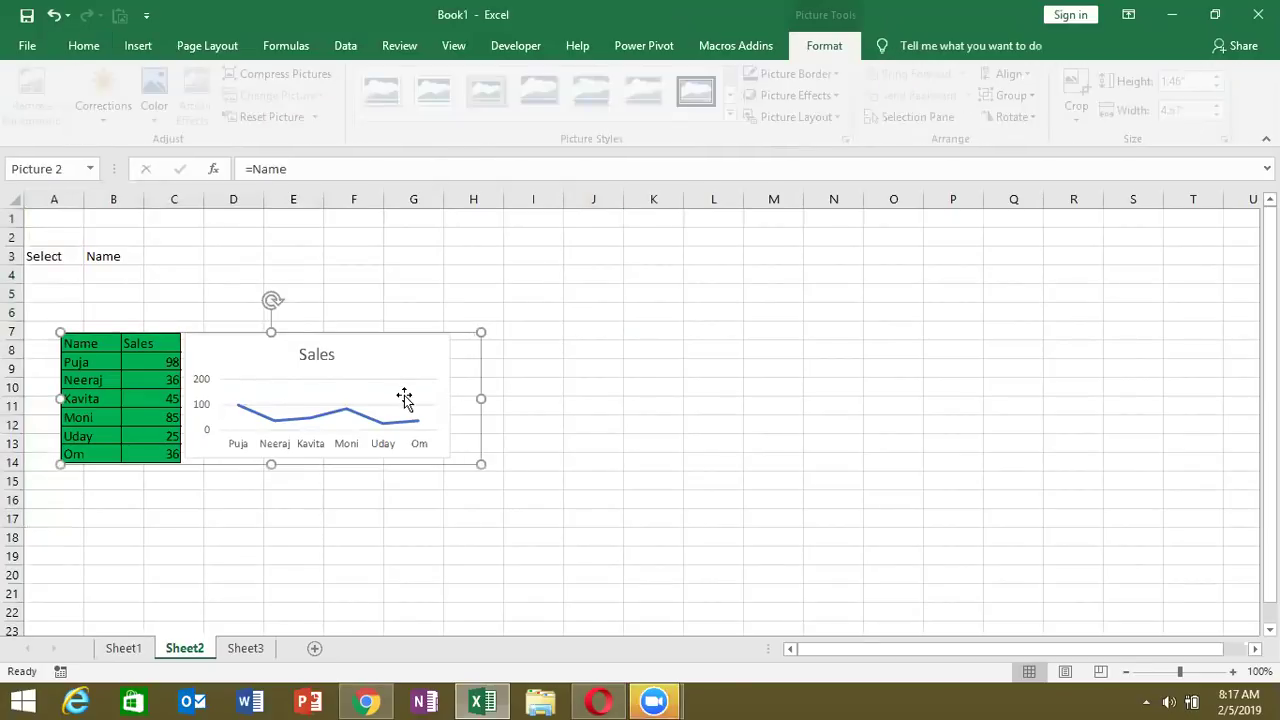
{"action": "left_click", "coordinate": [267, 170]}
{"action": "double_click", "coordinate": [267, 170]}
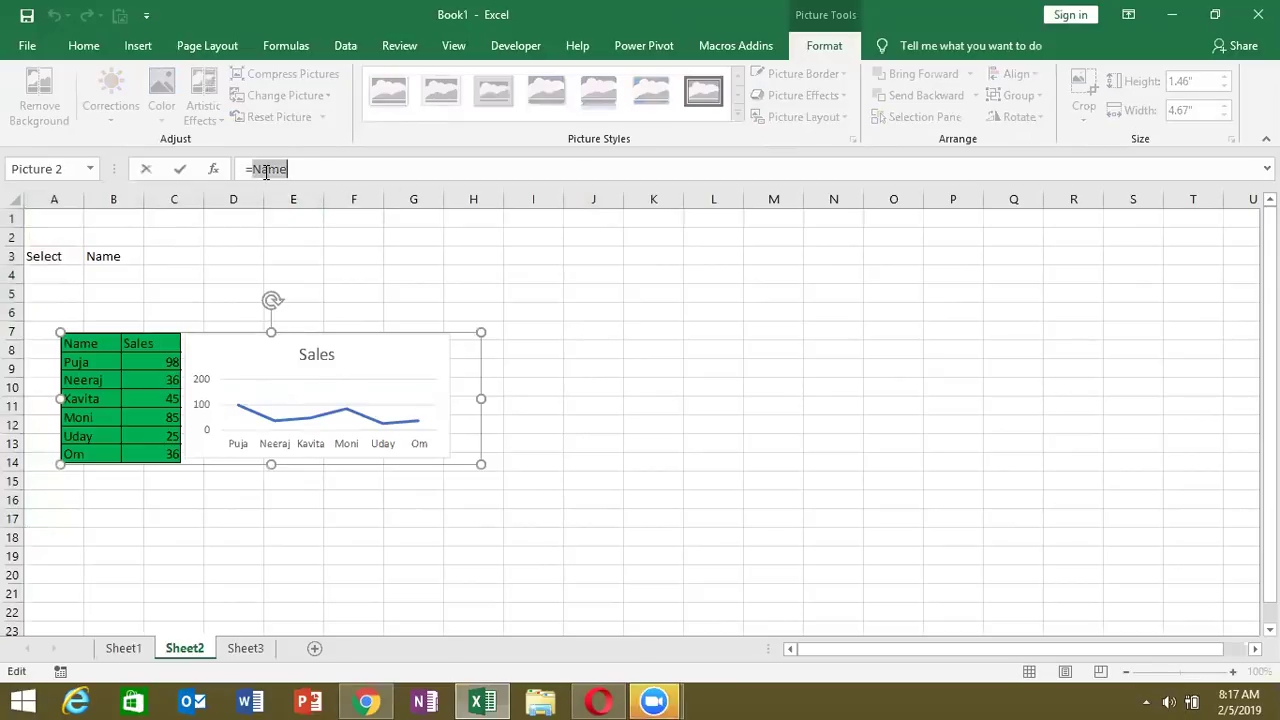
{"action": "type", "text": "Month"}
{"action": "key", "text": "Return"}
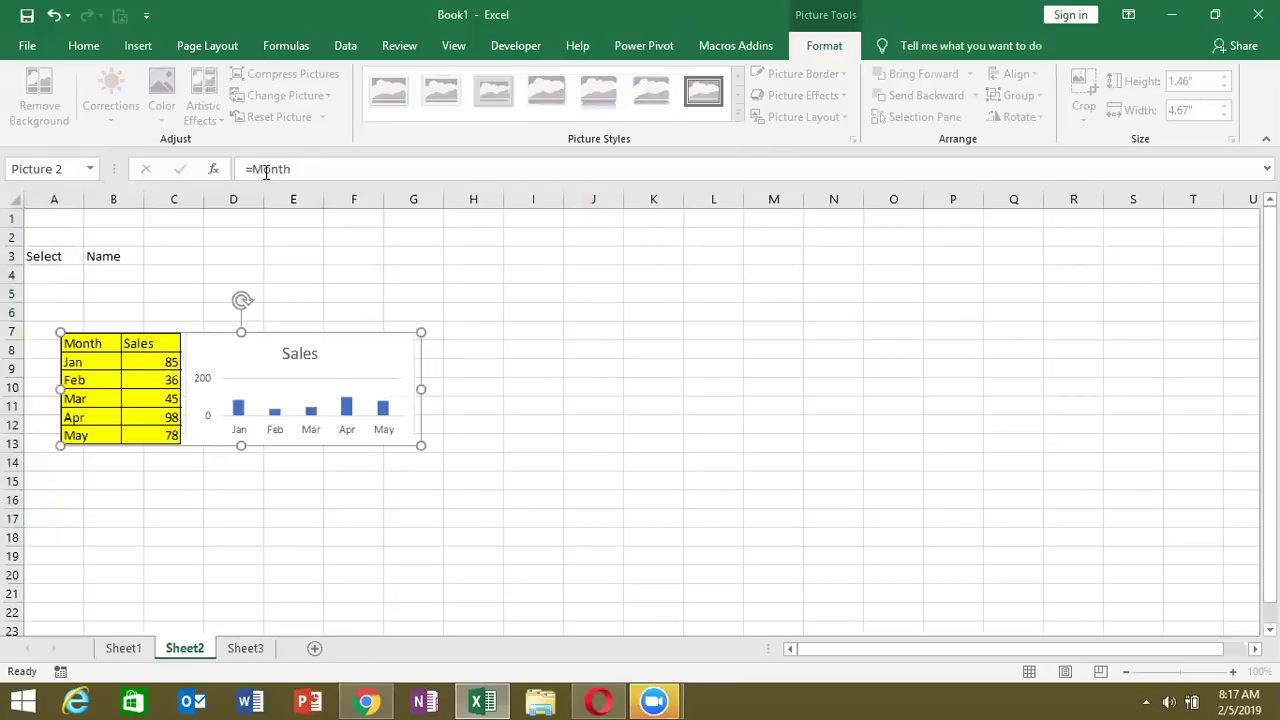
{"action": "double_click", "coordinate": [267, 170]}
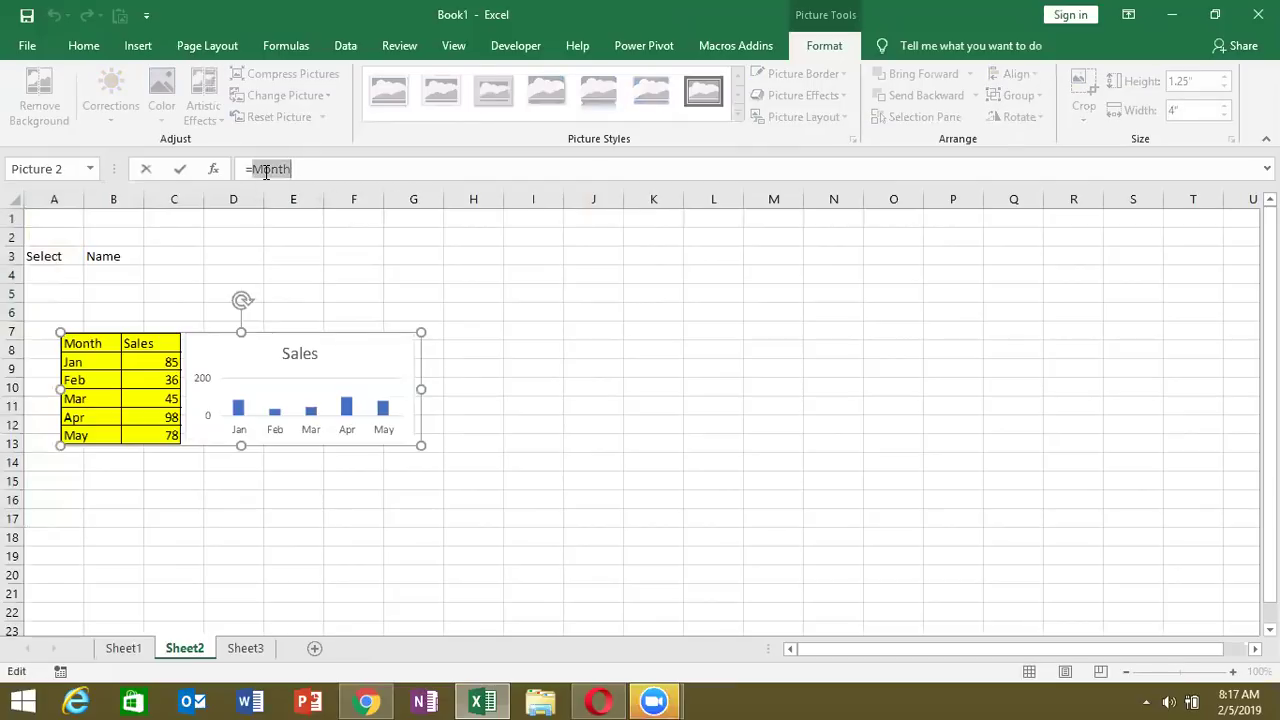
{"action": "type", "text": "Name"}
{"action": "key", "text": "Return"}
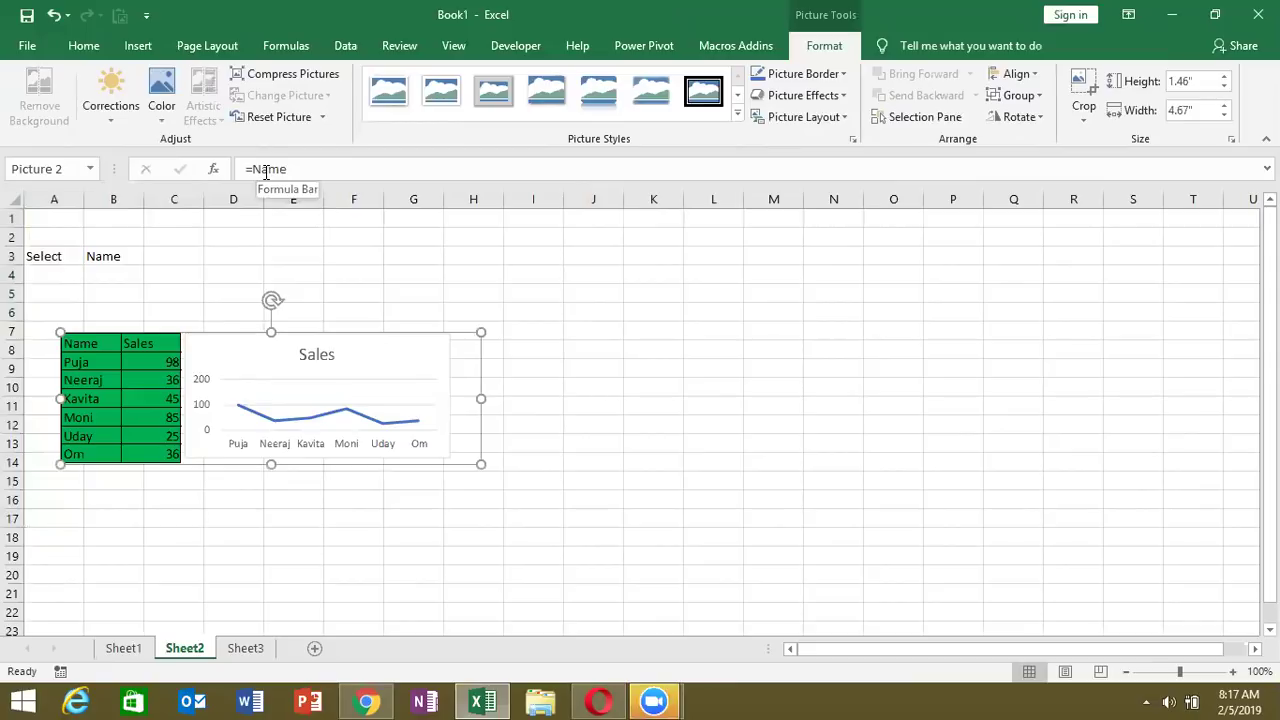
{"action": "left_click", "coordinate": [112, 298]}
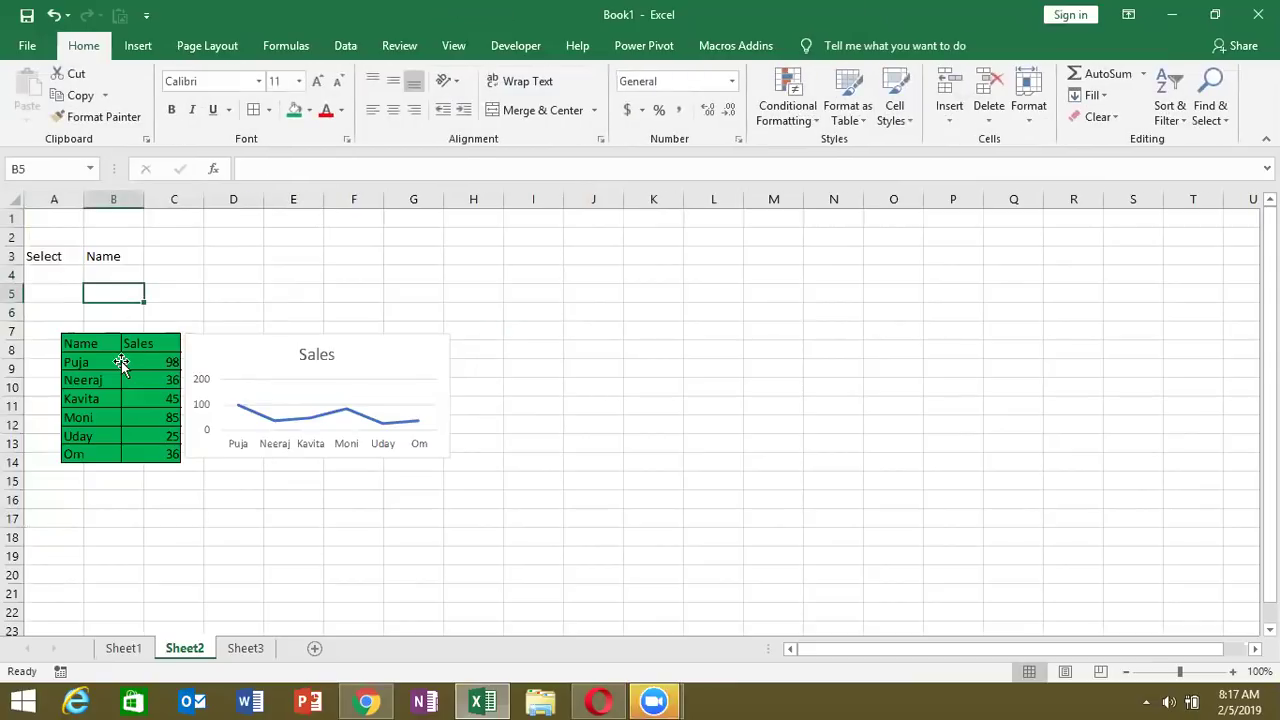
Step: Keep the picture's =Name formula and choose Month in B3's dropdown
{"action": "left_click", "coordinate": [121, 361]}
{"action": "left_click", "coordinate": [283, 169]}
{"action": "key", "text": "Return"}
{"action": "left_click", "coordinate": [121, 258]}
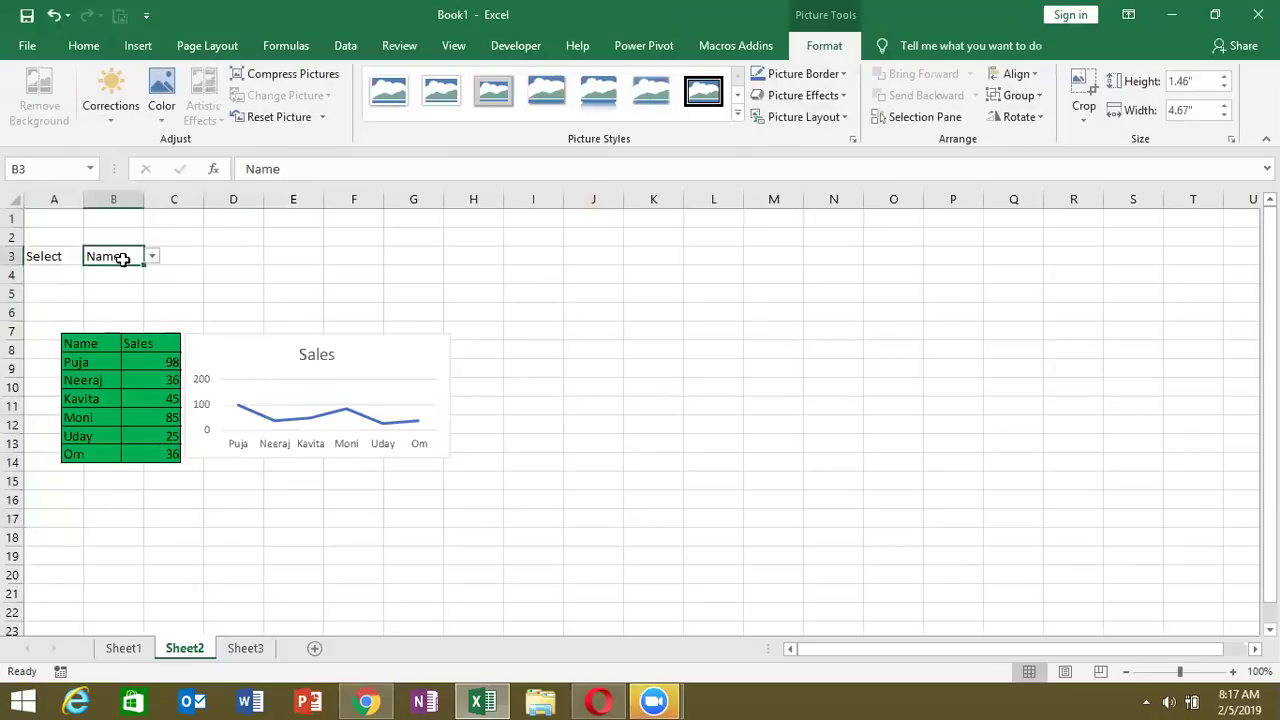
{"action": "left_click", "coordinate": [151, 256]}
{"action": "left_click", "coordinate": [145, 285]}
{"action": "left_click", "coordinate": [143, 331]}
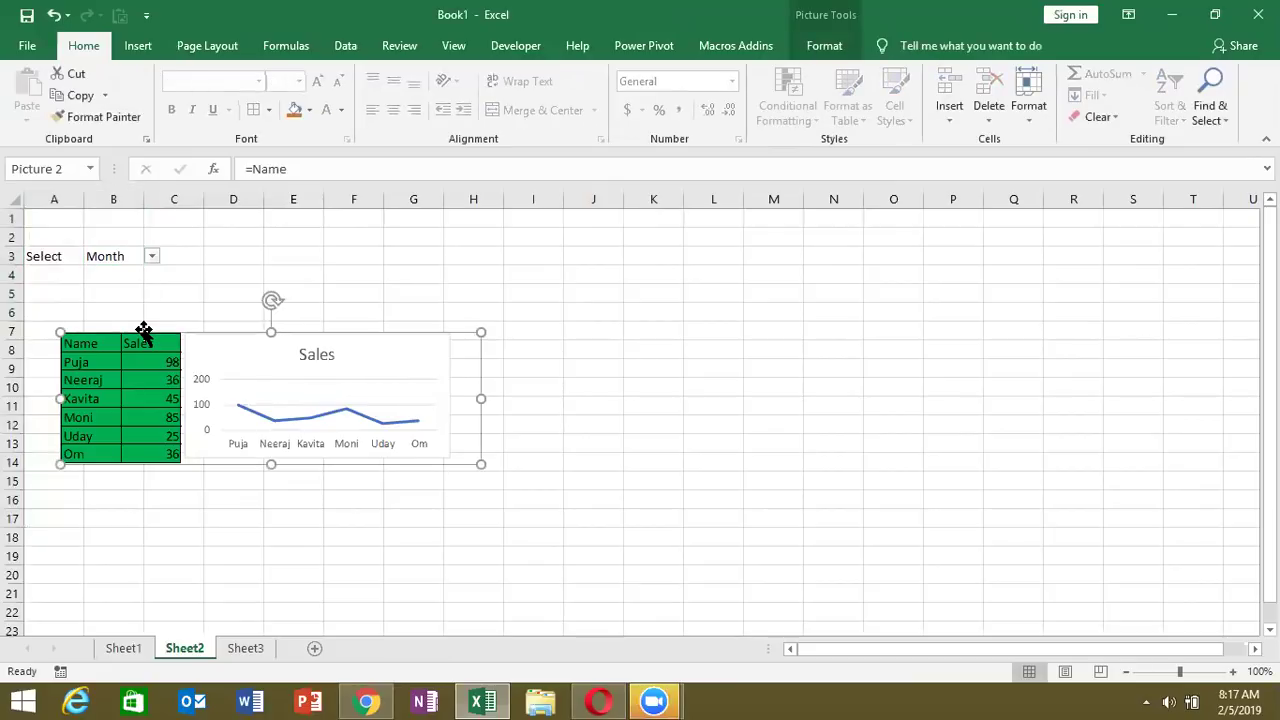
{"action": "left_click", "coordinate": [118, 259]}
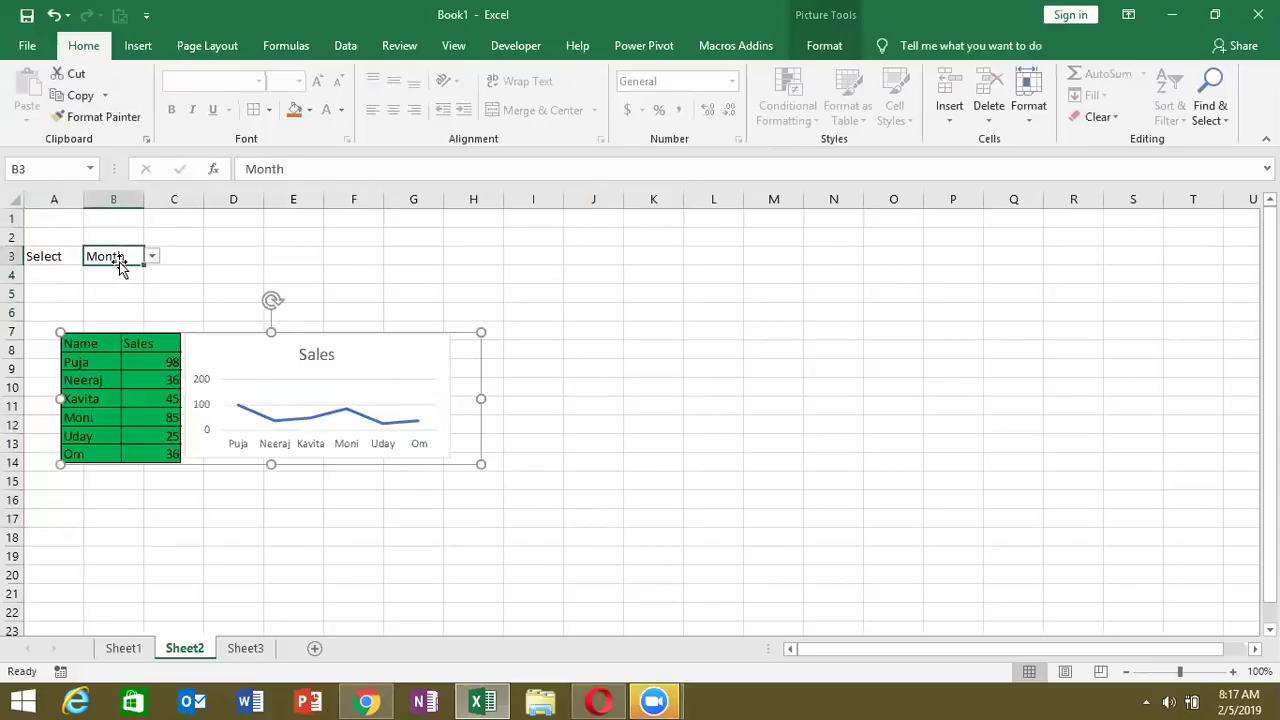
Step: Review the defined names Month and Name in the Name Manager, then close it
{"action": "left_click", "coordinate": [281, 58]}
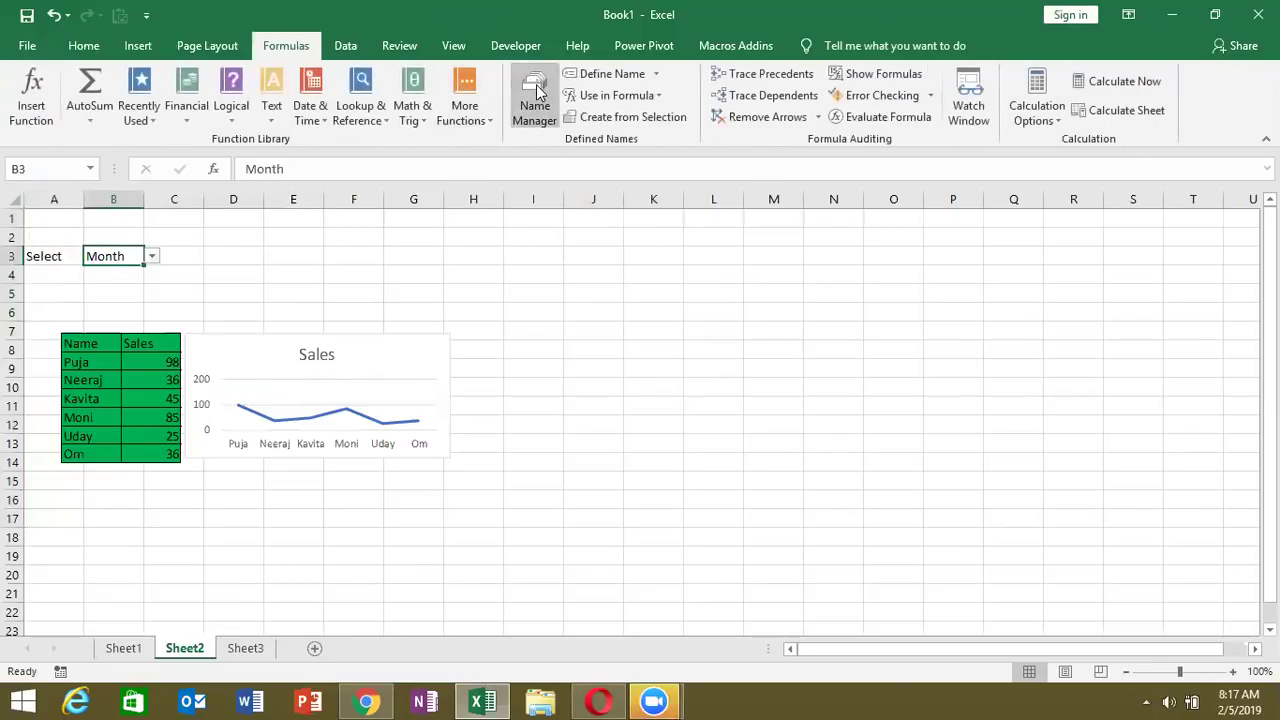
{"action": "left_click", "coordinate": [537, 90]}
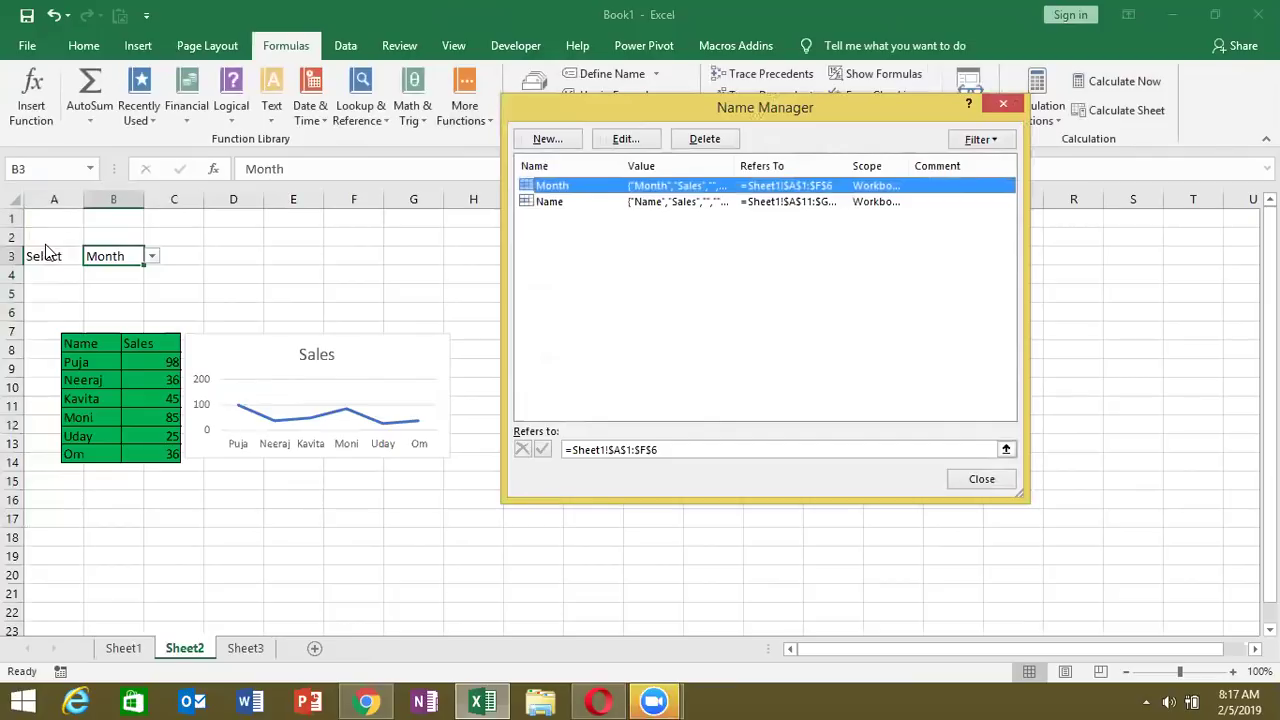
{"action": "key", "text": "Escape"}
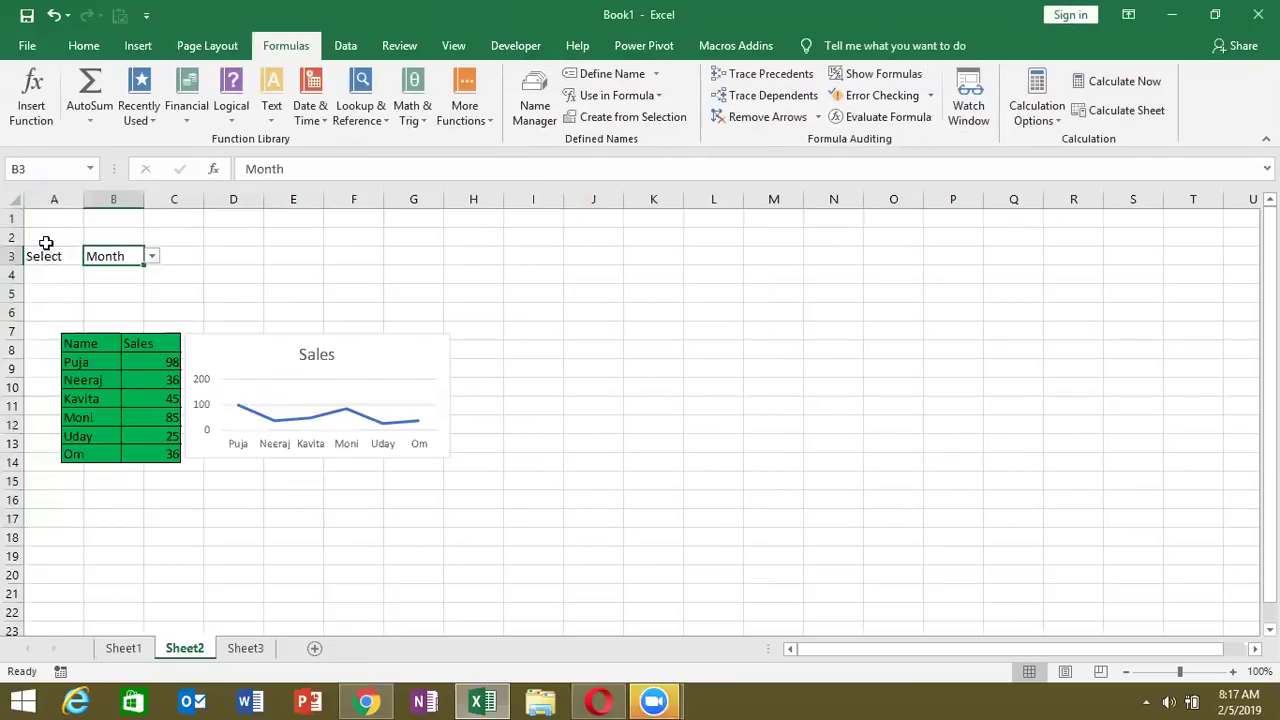
{"action": "key", "text": "Right"}
Step: Enter =SUM(Month) in C3 to total the Month named range
{"action": "type", "text": "="}
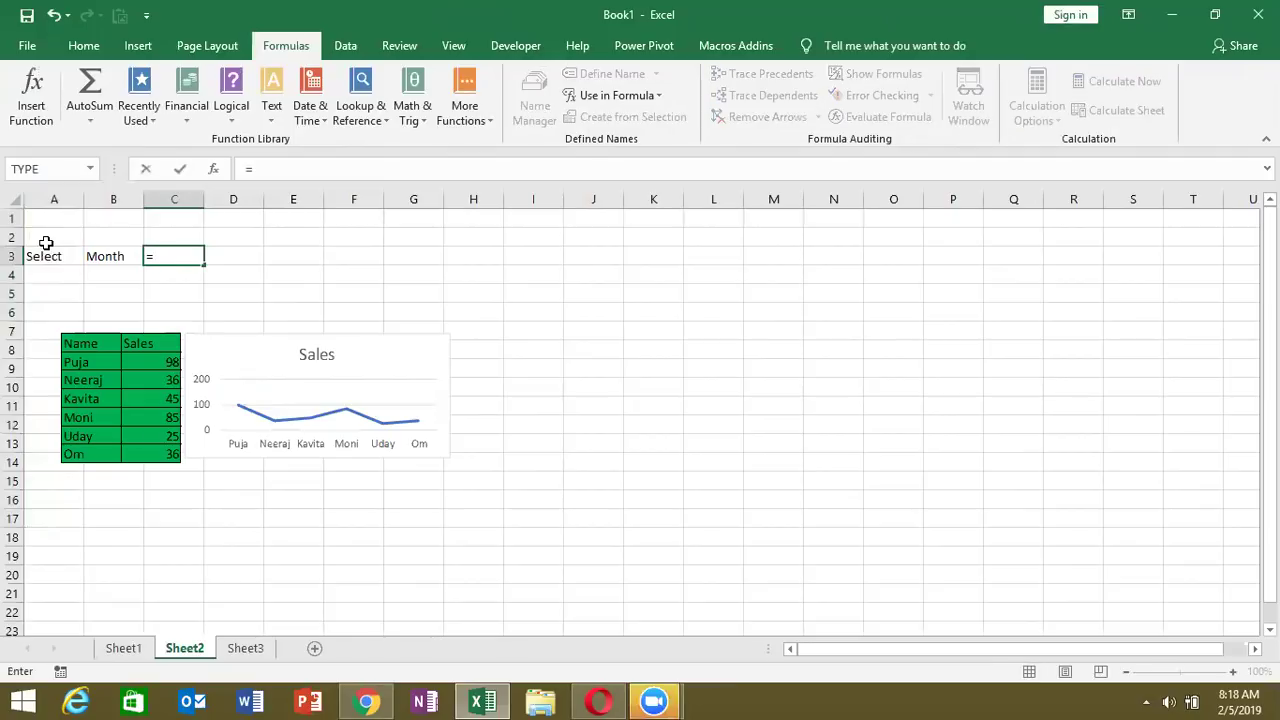
{"action": "type", "text": "sum"}
{"action": "key", "text": "Tab"}
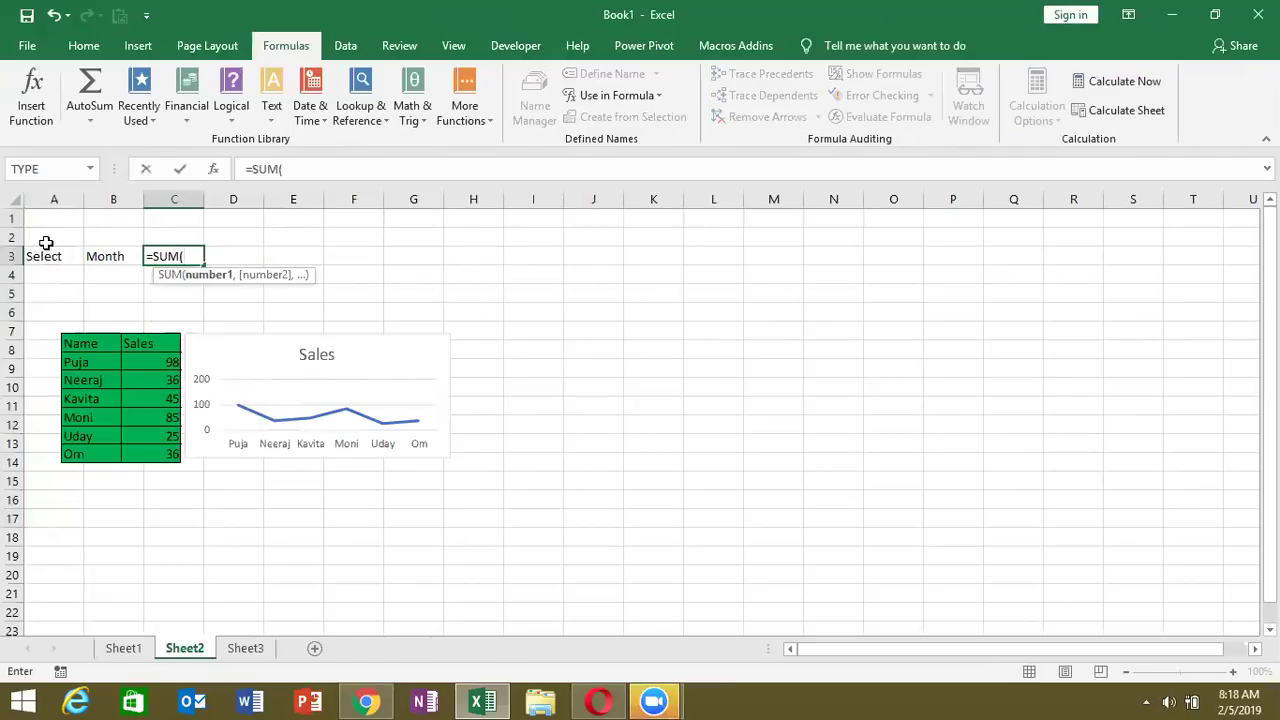
{"action": "type", "text": "mo"}
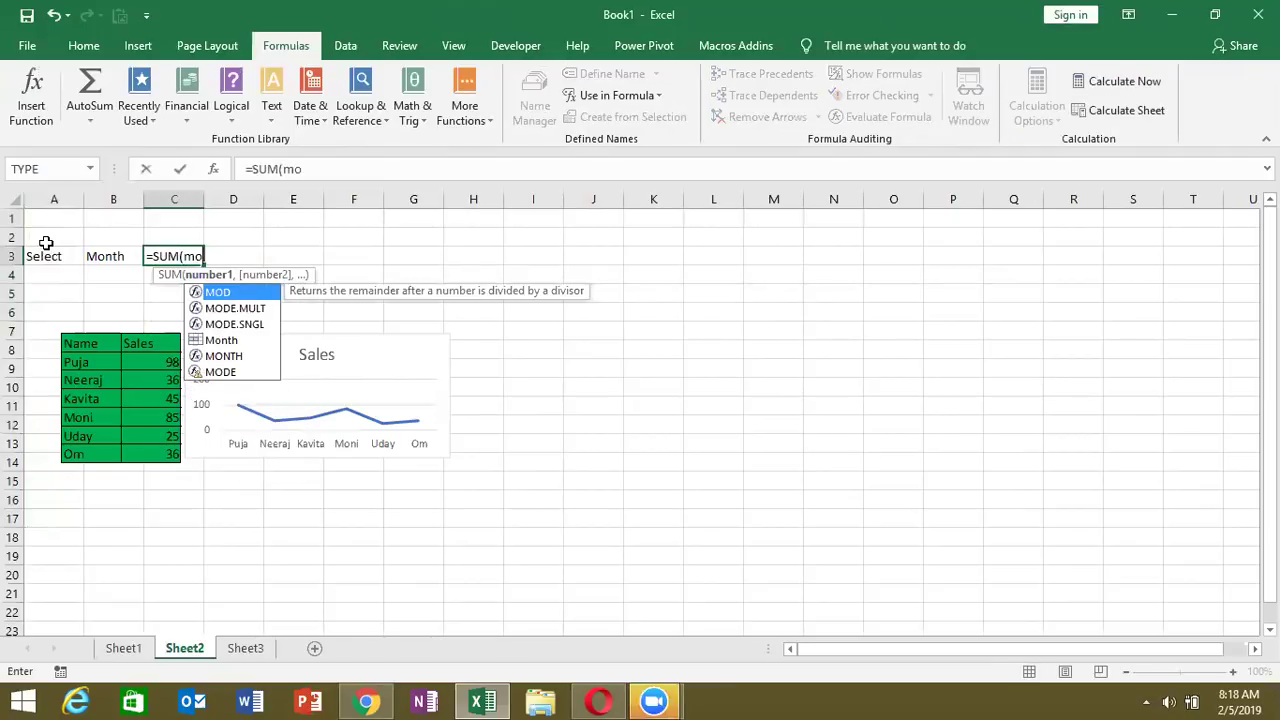
{"action": "key", "text": "Down"}
{"action": "key", "text": "Down"}
{"action": "key", "text": "Down"}
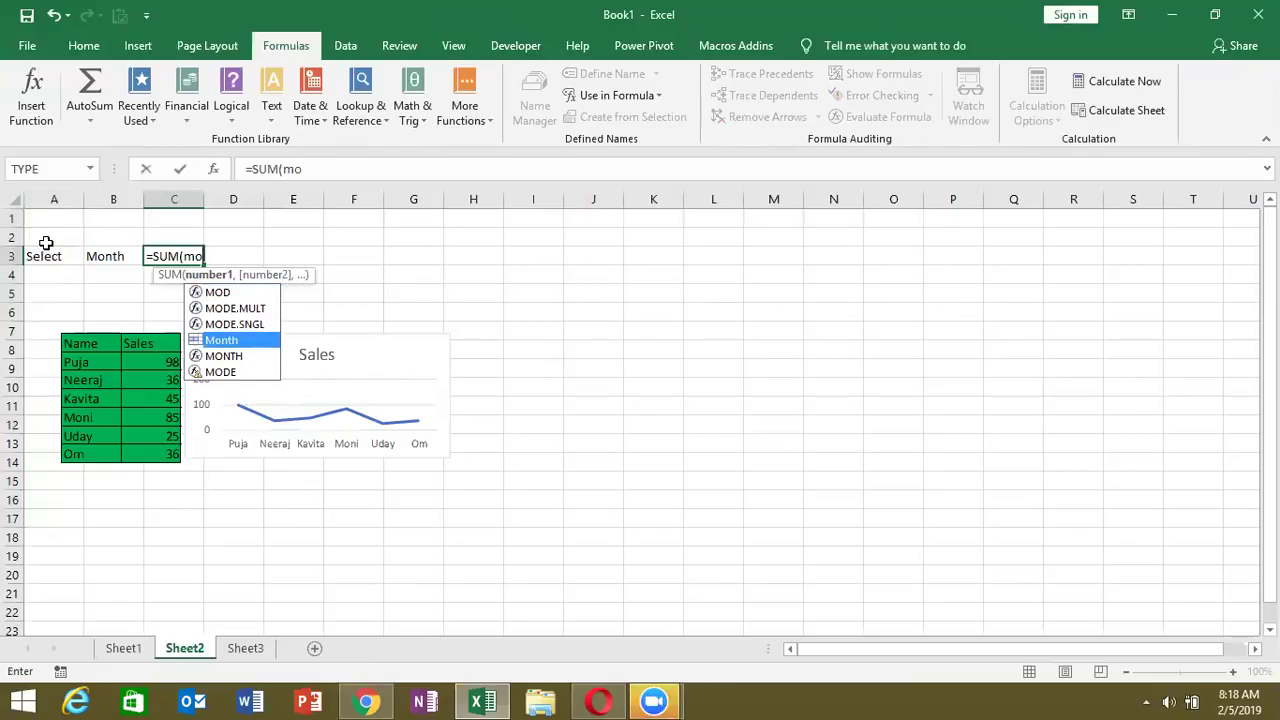
{"action": "key", "text": "Tab"}
{"action": "type", "text": ")"}
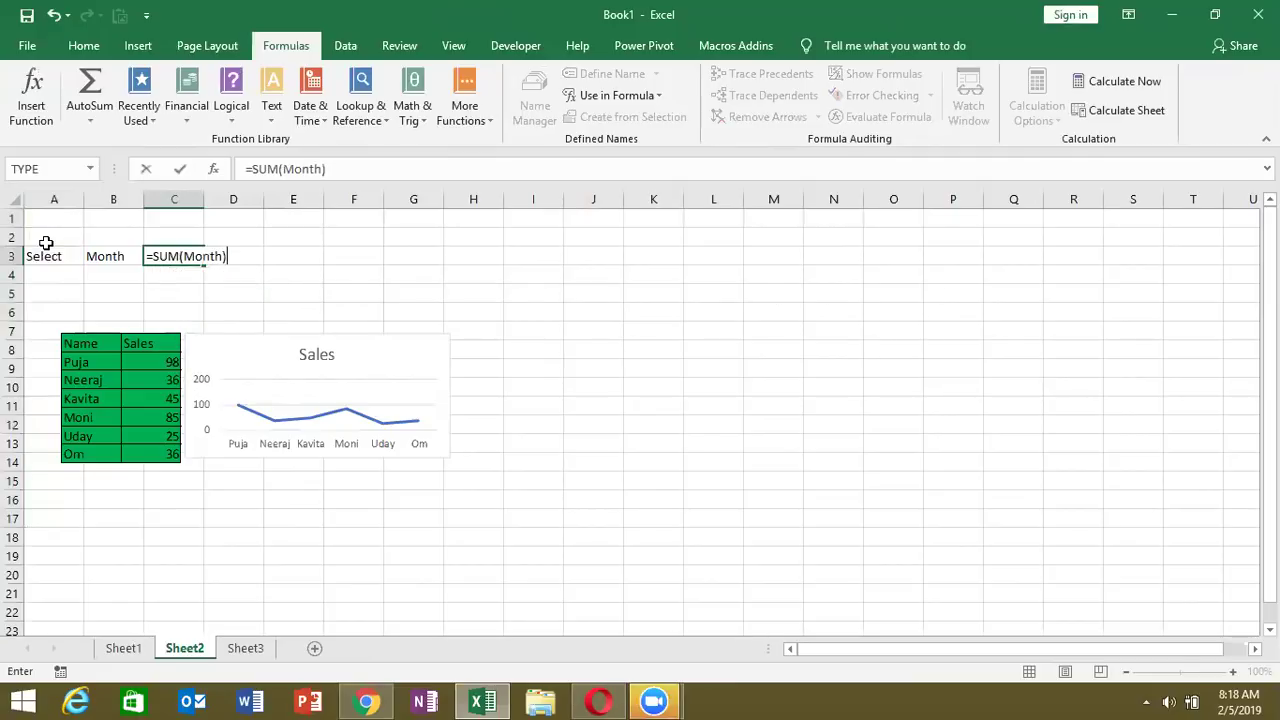
{"action": "key", "text": "Return"}
{"action": "key", "text": "Up"}
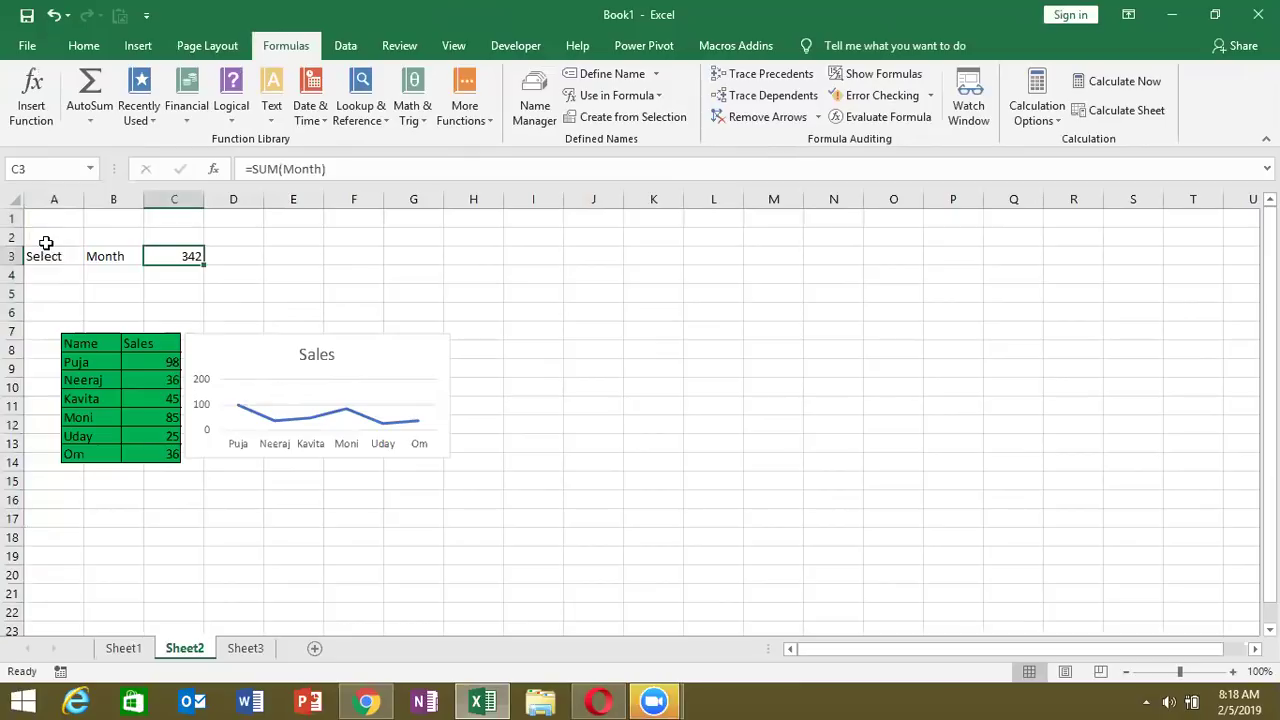
Step: Change C3's formula to =SUM(B3) and check the value in B3
{"action": "left_click", "coordinate": [323, 169]}
{"action": "key", "text": "BackSpace"}
{"action": "key", "text": "BackSpace"}
{"action": "key", "text": "BackSpace"}
{"action": "key", "text": "BackSpace"}
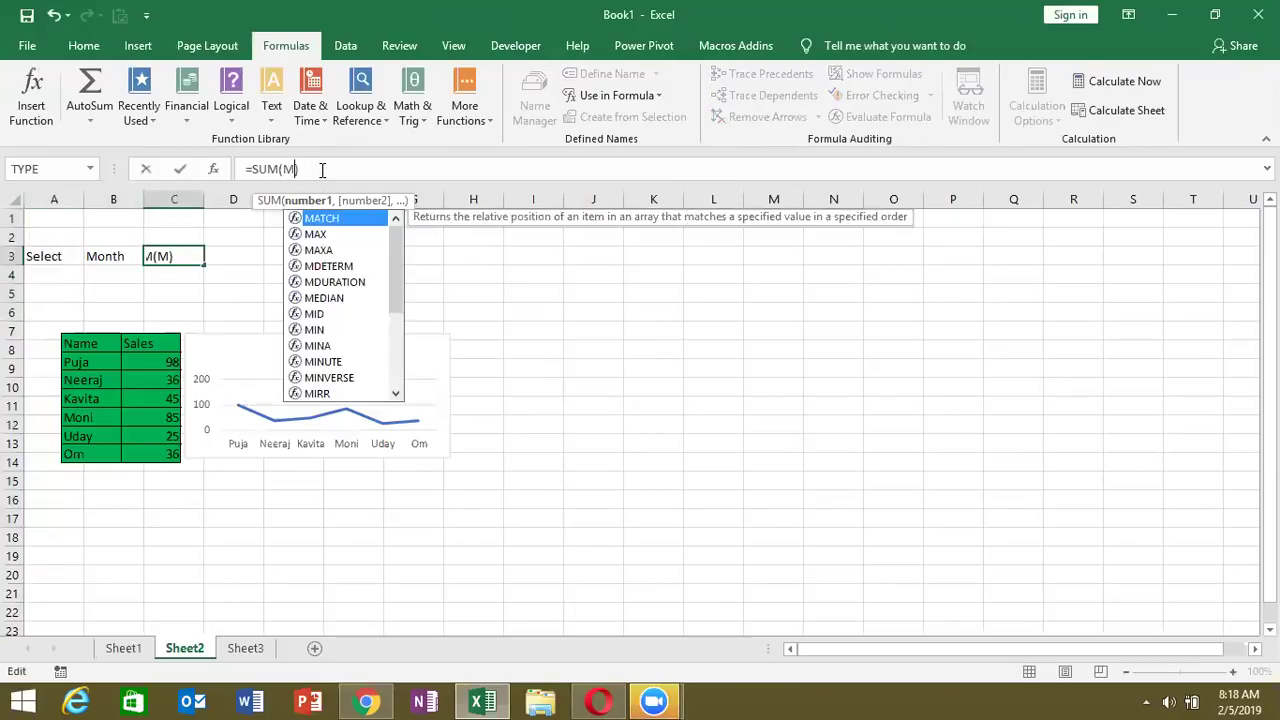
{"action": "key", "text": "BackSpace"}
{"action": "left_click", "coordinate": [106, 252]}
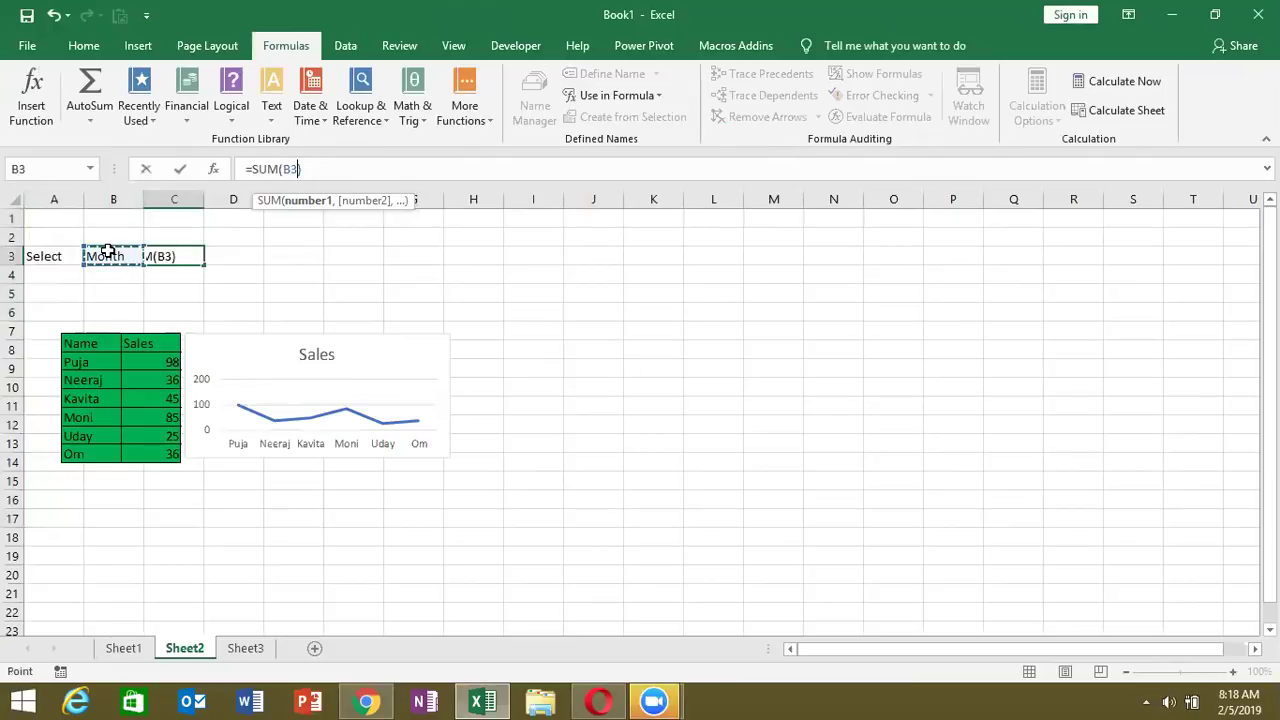
{"action": "key", "text": "Return"}
{"action": "key", "text": "Up"}
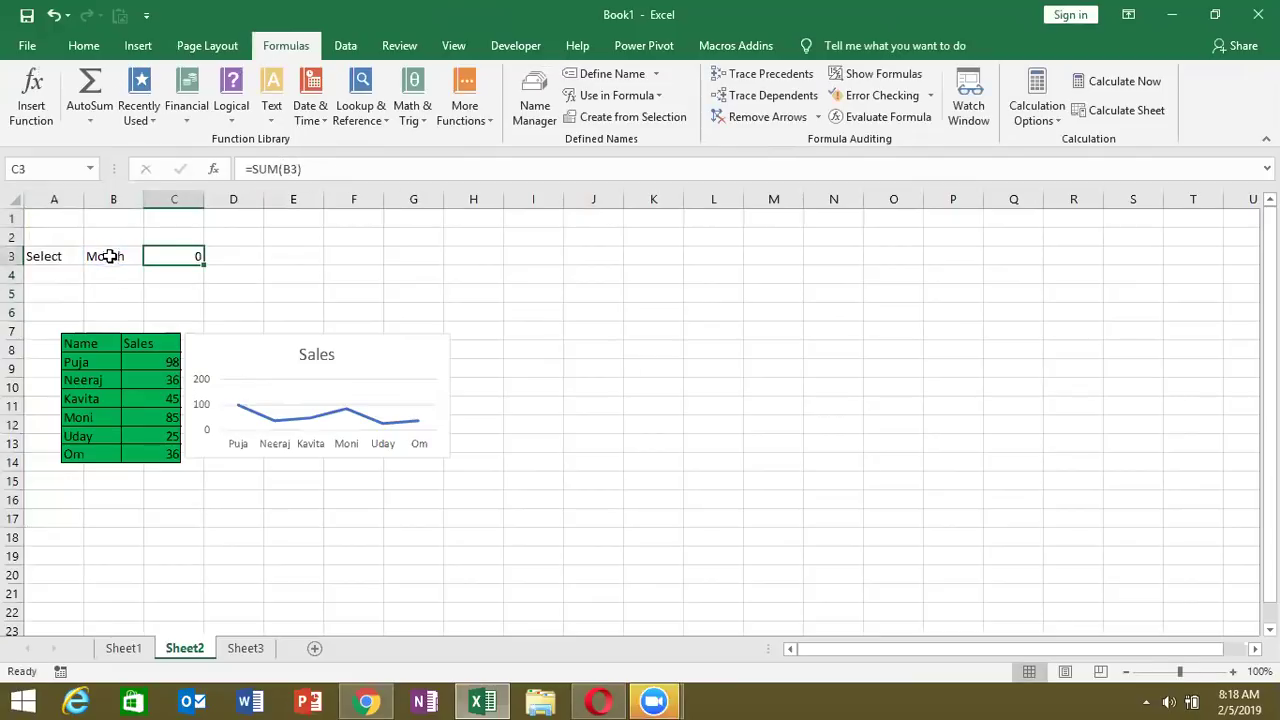
{"action": "left_click", "coordinate": [106, 256]}
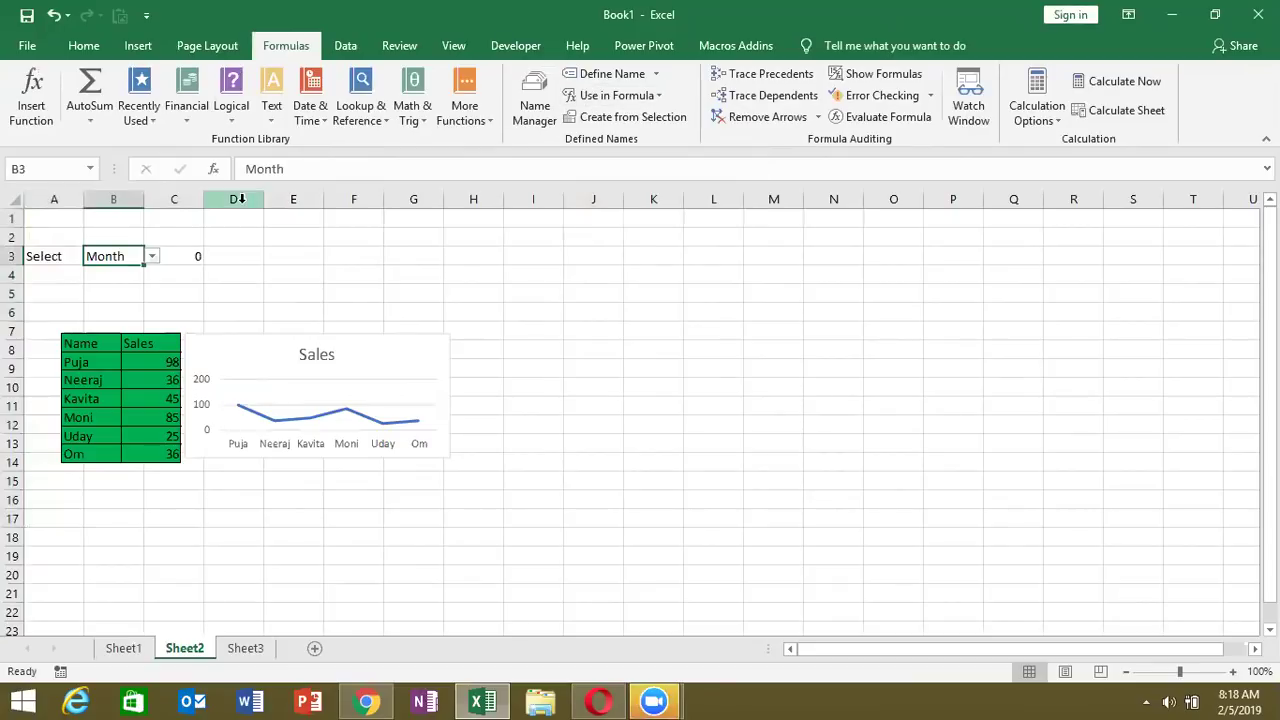
Step: Rewrite C3 as =SUM(INDIRECT(B3)) so it totals the range named in B3
{"action": "double_click", "coordinate": [188, 256]}
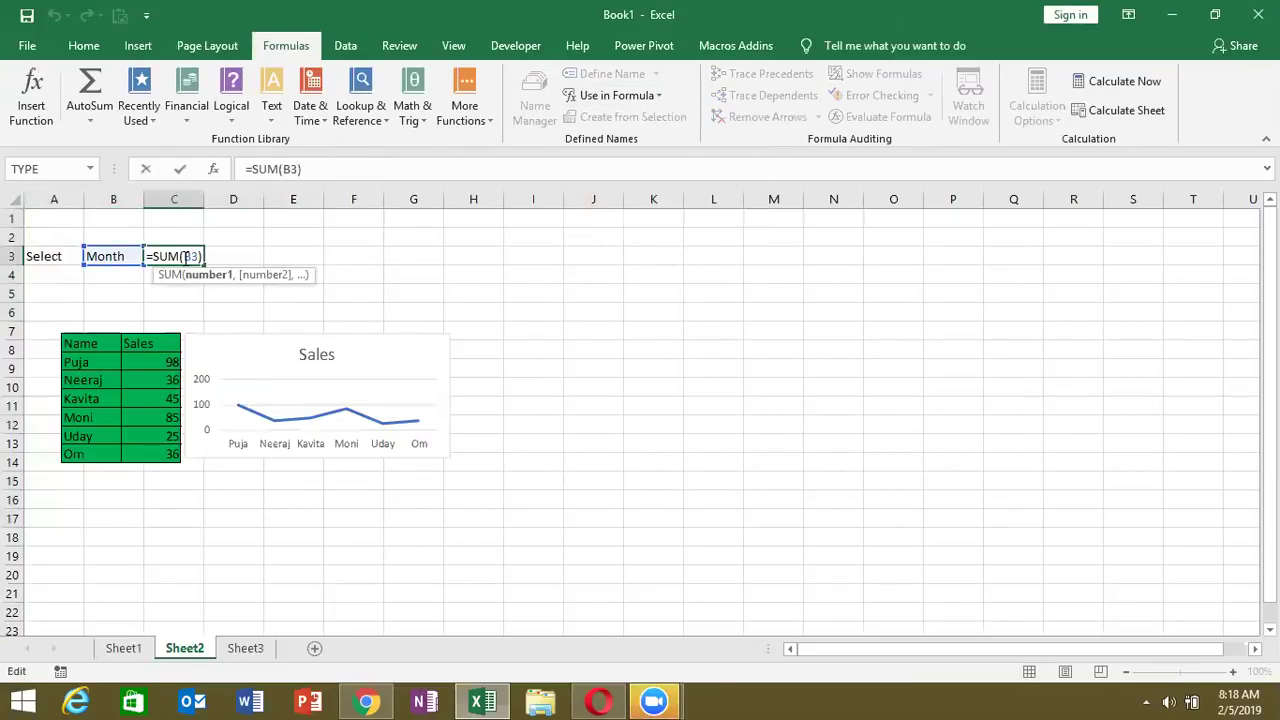
{"action": "type", "text": "ind"}
{"action": "key", "text": "Down"}
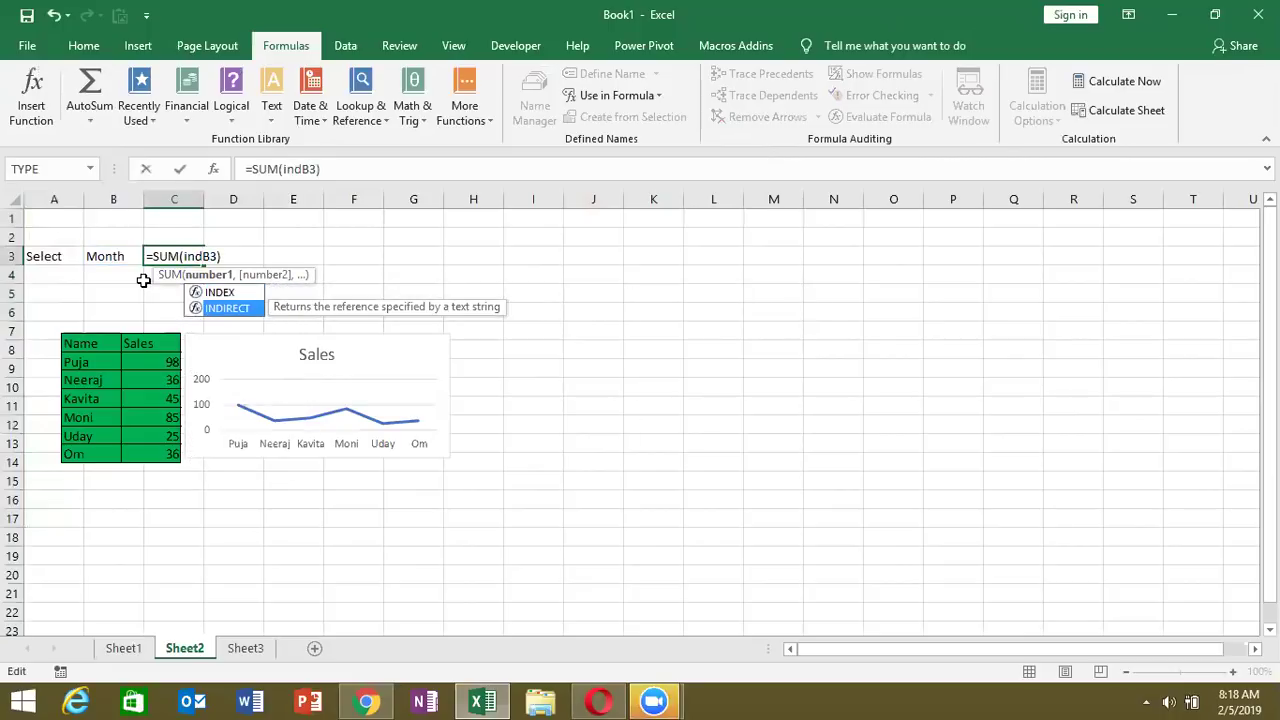
{"action": "key", "text": "Tab"}
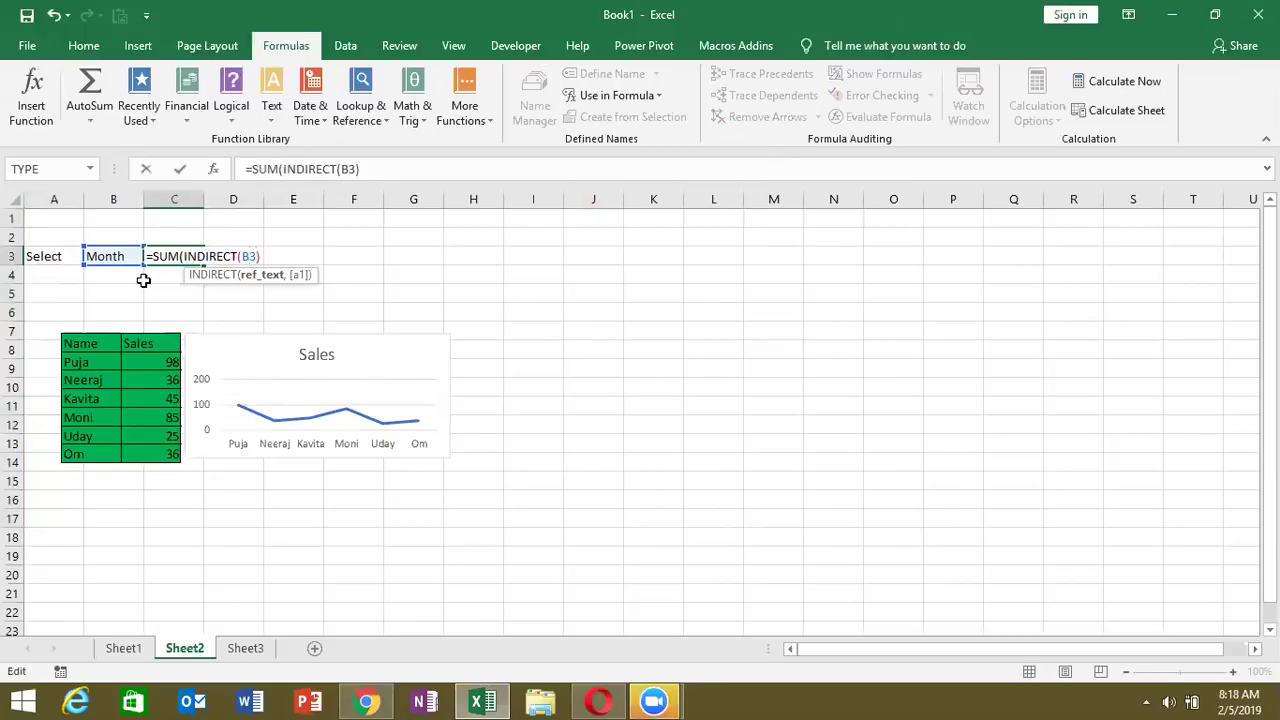
{"action": "type", "text": ")"}
{"action": "type", "text": ")"}
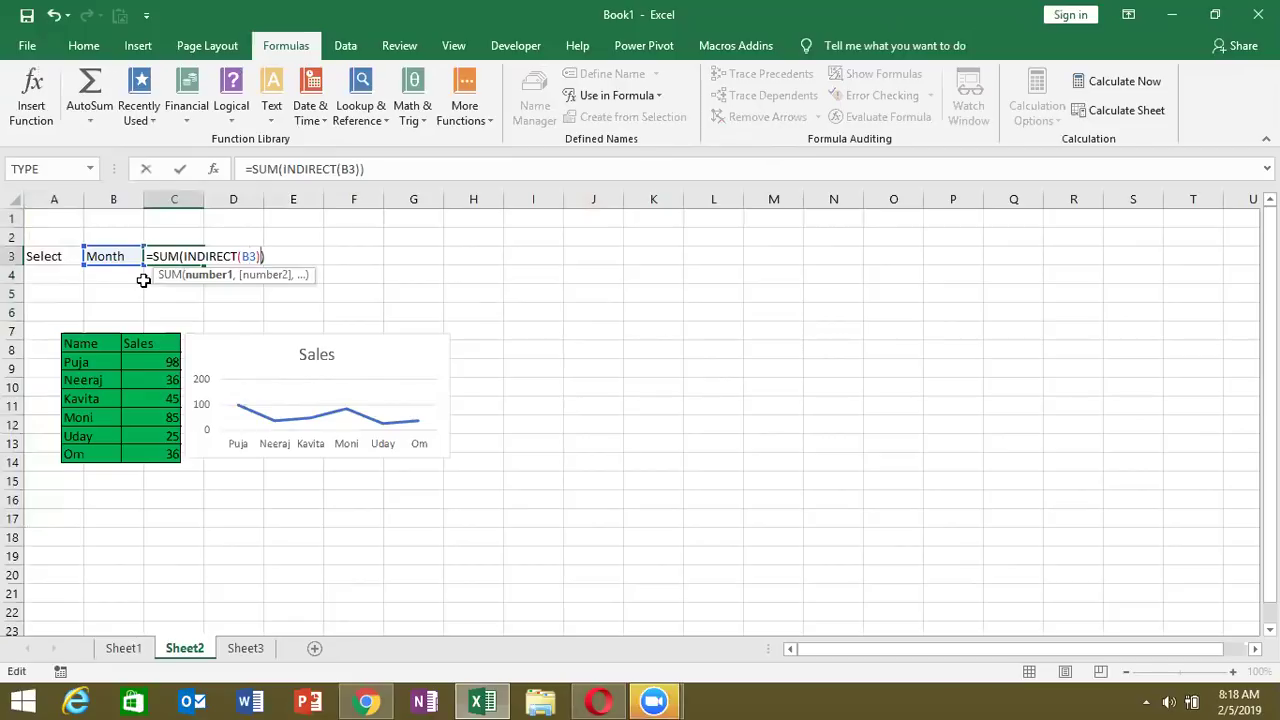
{"action": "key", "text": "Return"}
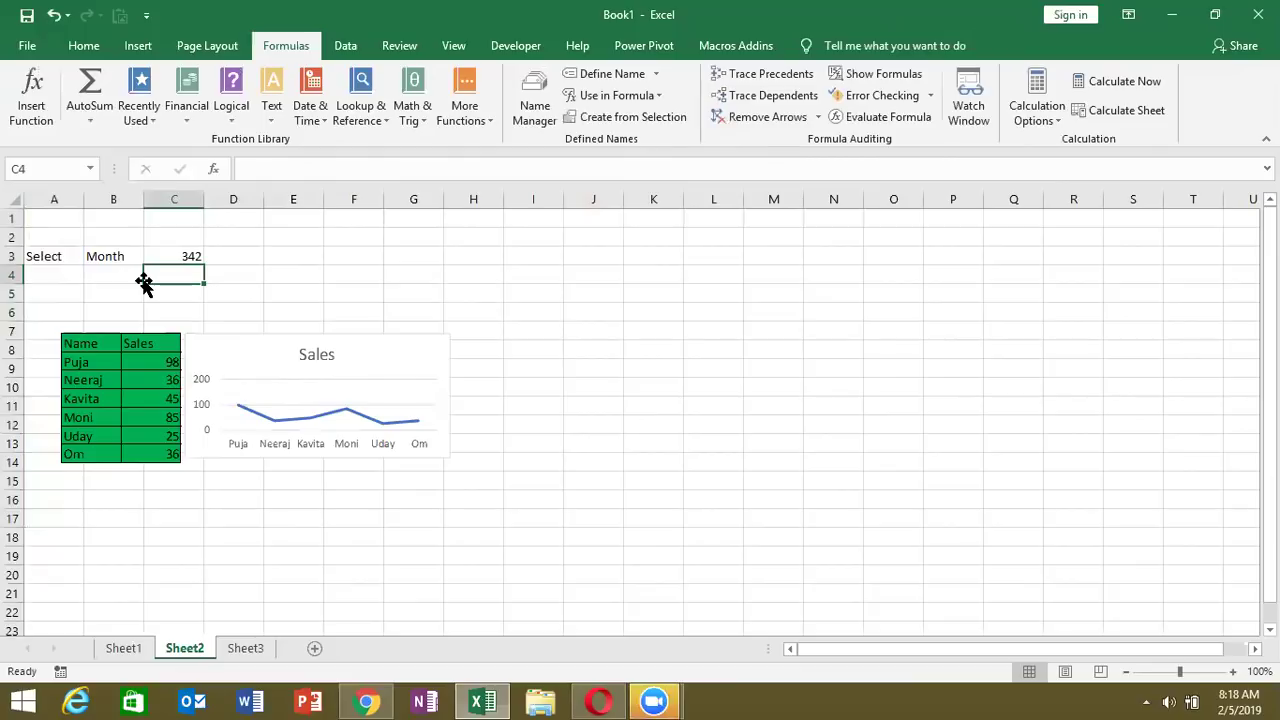
{"action": "key", "text": "Up"}
{"action": "left_click", "coordinate": [881, 117]}
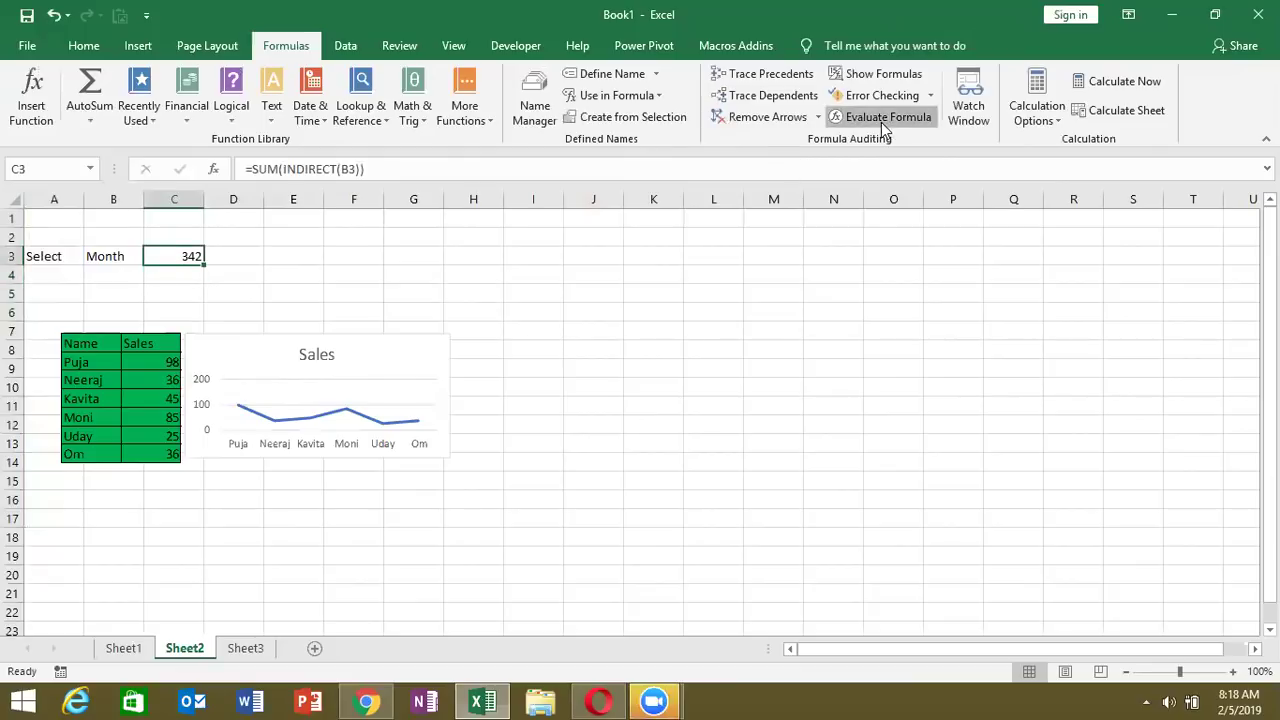
{"action": "left_click", "coordinate": [745, 412]}
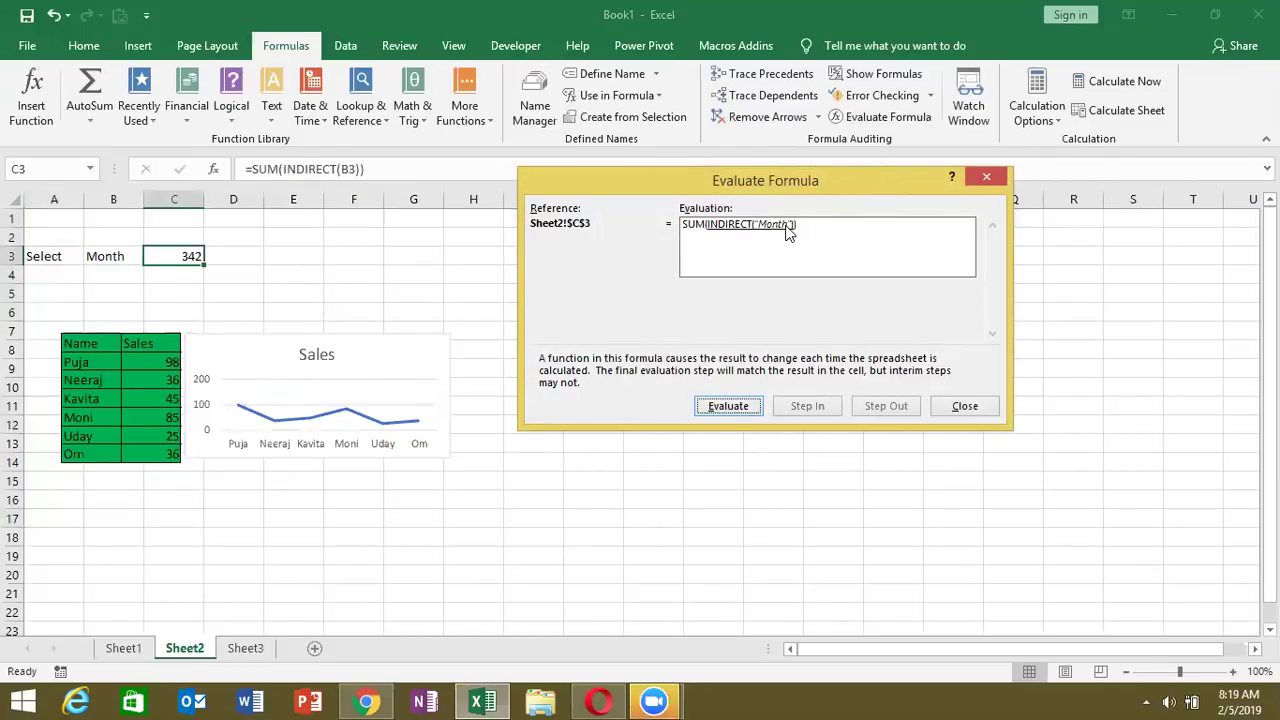
{"action": "left_click", "coordinate": [738, 408]}
{"action": "left_click", "coordinate": [965, 408]}
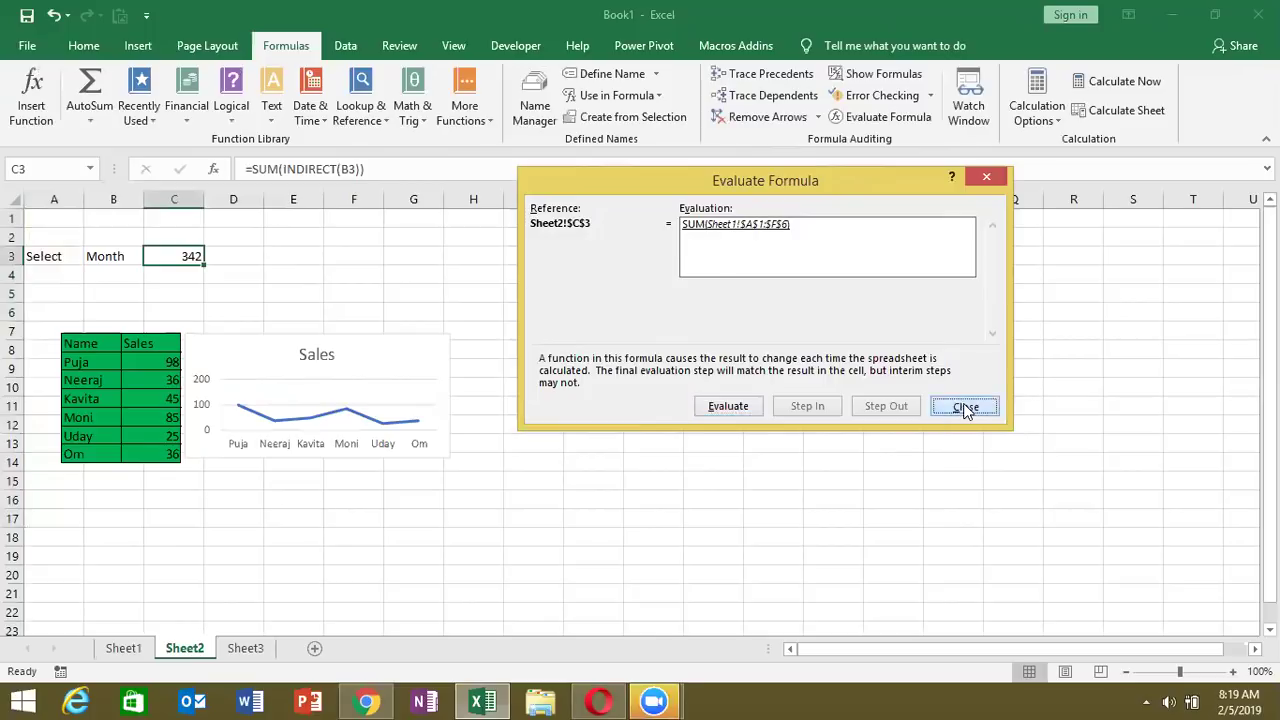
{"action": "left_click", "coordinate": [437, 354]}
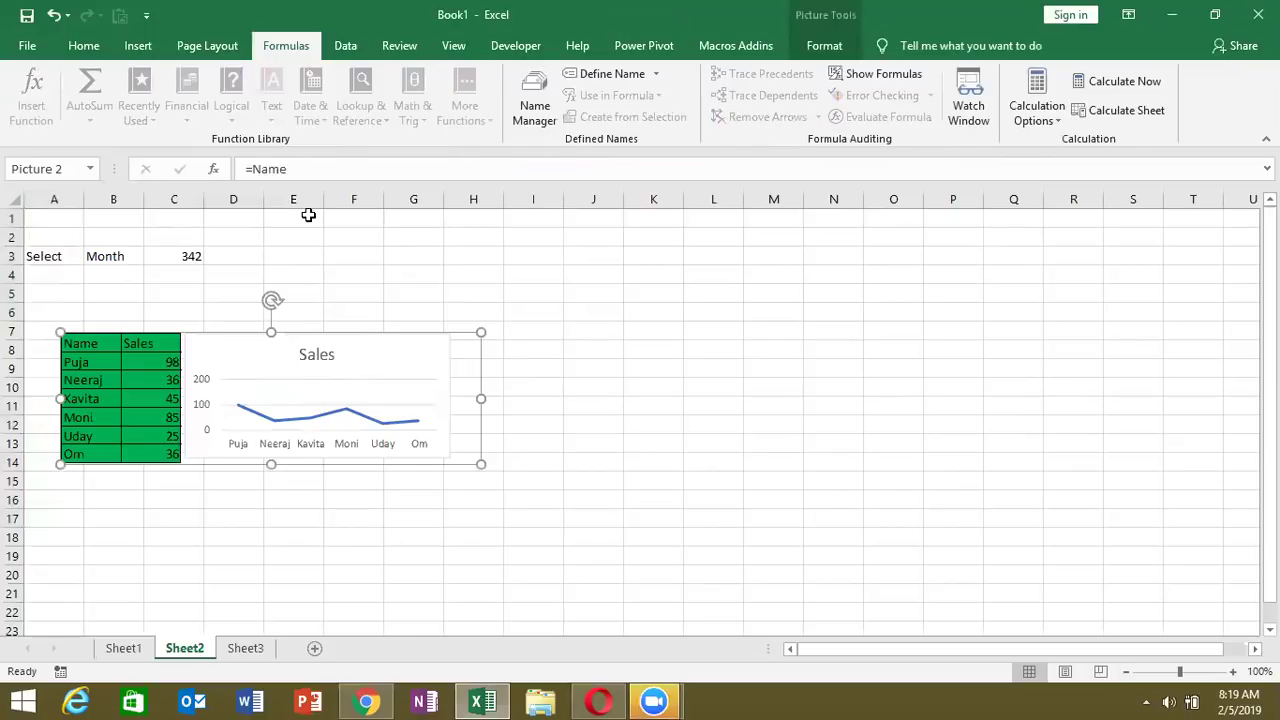
{"action": "left_click", "coordinate": [253, 168]}
{"action": "type", "text": "Ind"}
{"action": "key", "text": "Down"}
{"action": "key", "text": "Tab"}
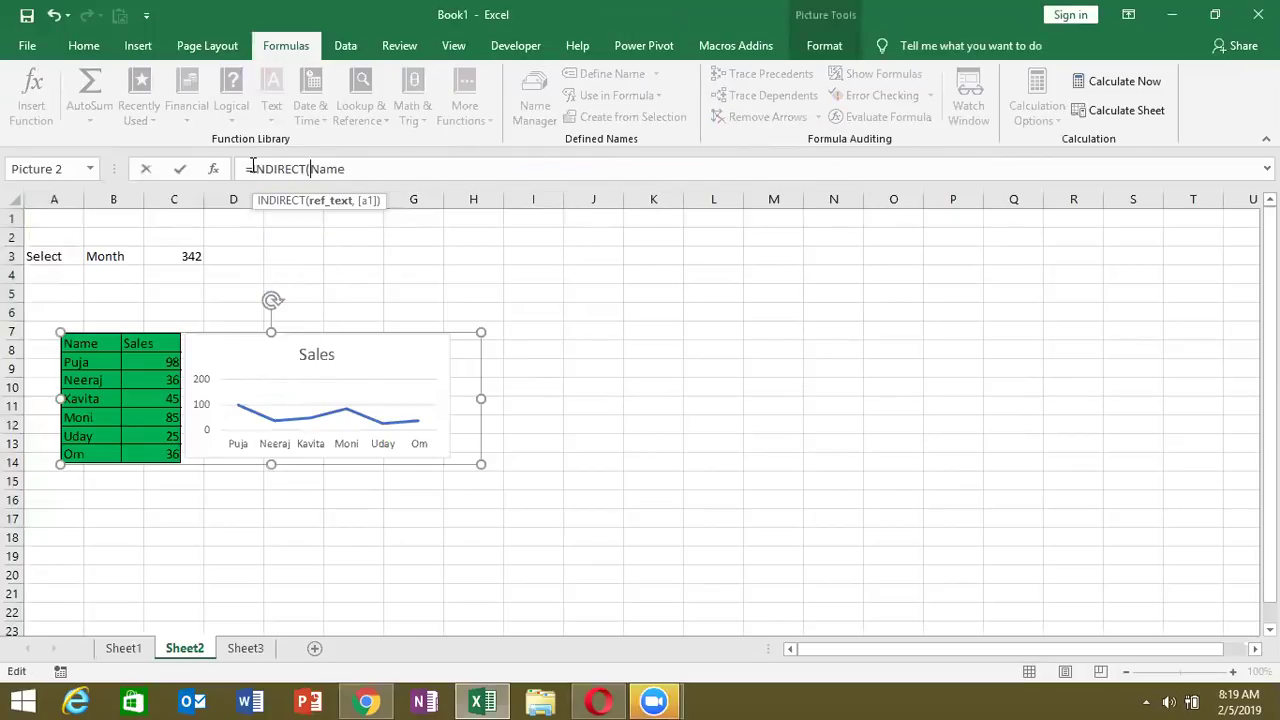
{"action": "key", "text": "Delete"}
{"action": "key", "text": "Delete"}
{"action": "key", "text": "Delete"}
{"action": "left_click", "coordinate": [102, 258]}
{"action": "key", "text": "F4"}
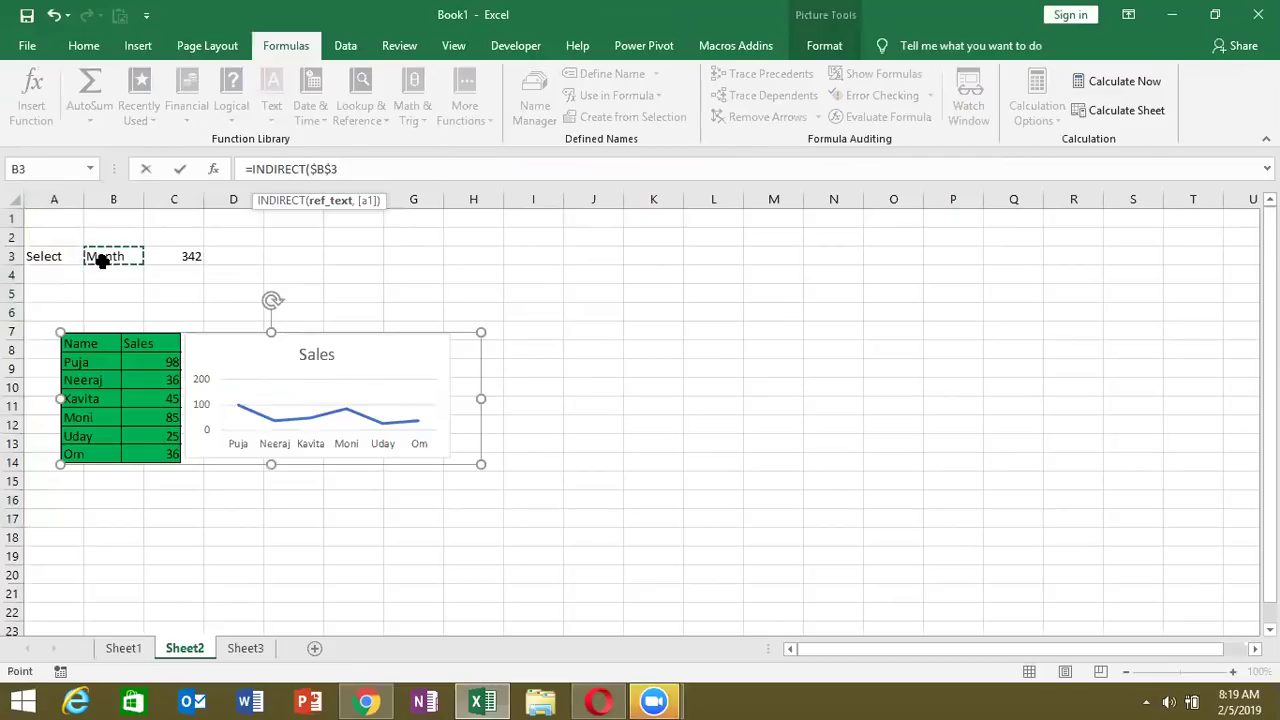
{"action": "type", "text": ")"}
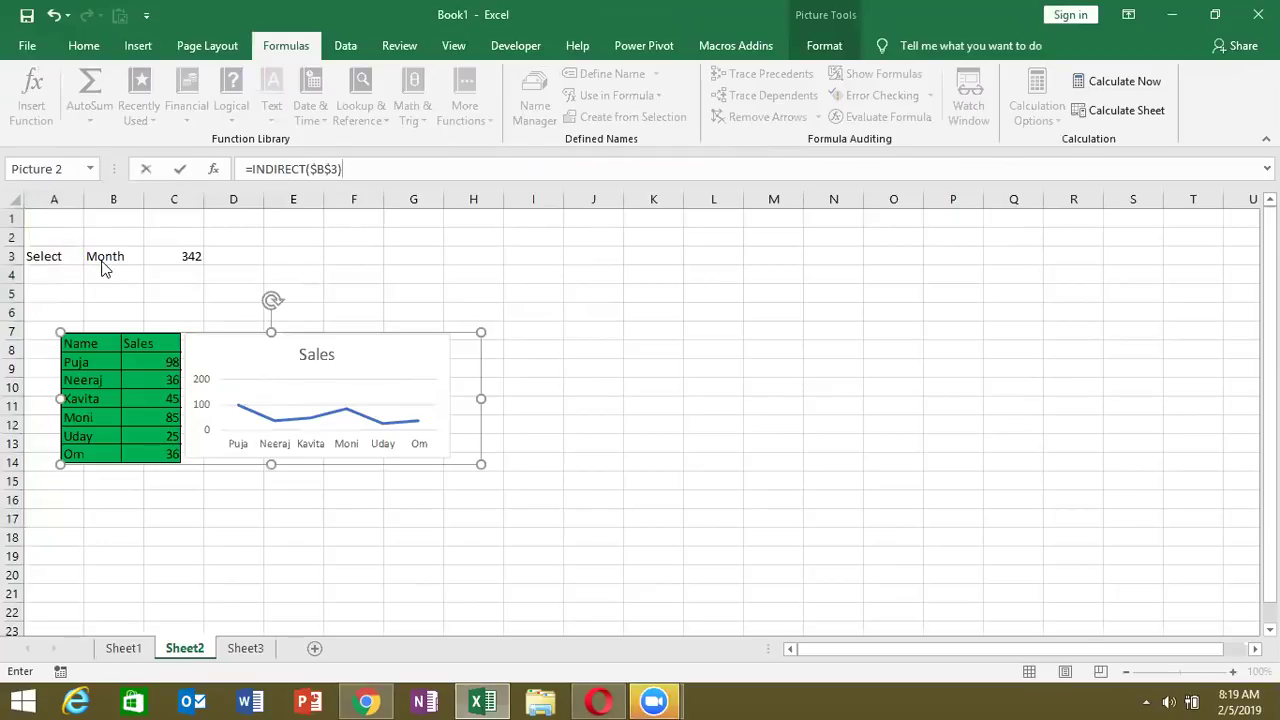
{"action": "key", "text": "Return"}
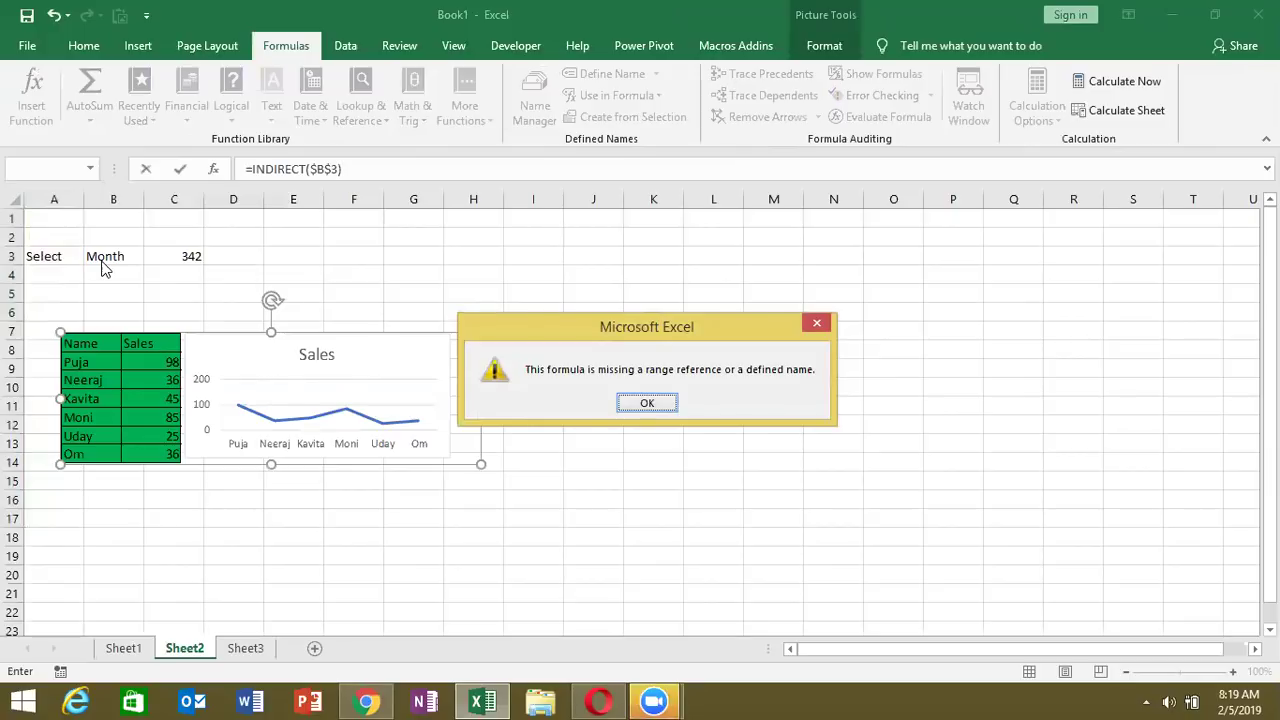
{"action": "key", "text": "Return"}
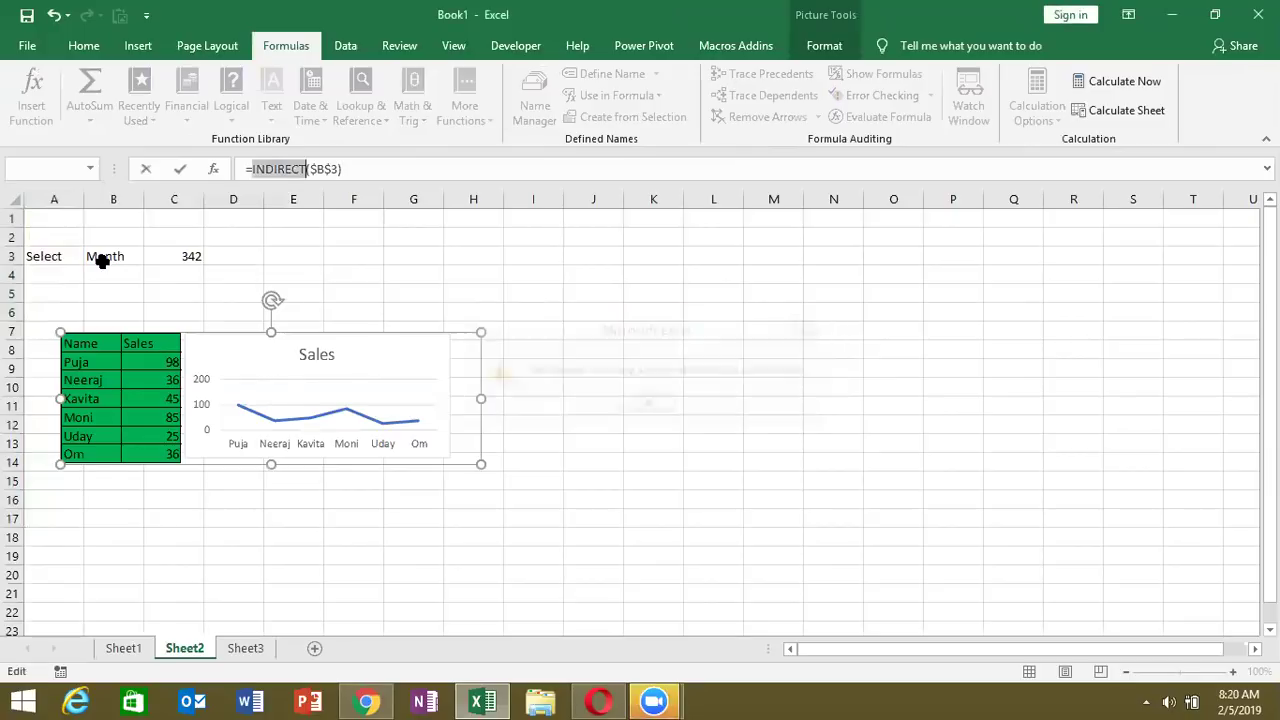
{"action": "key", "text": "Escape"}
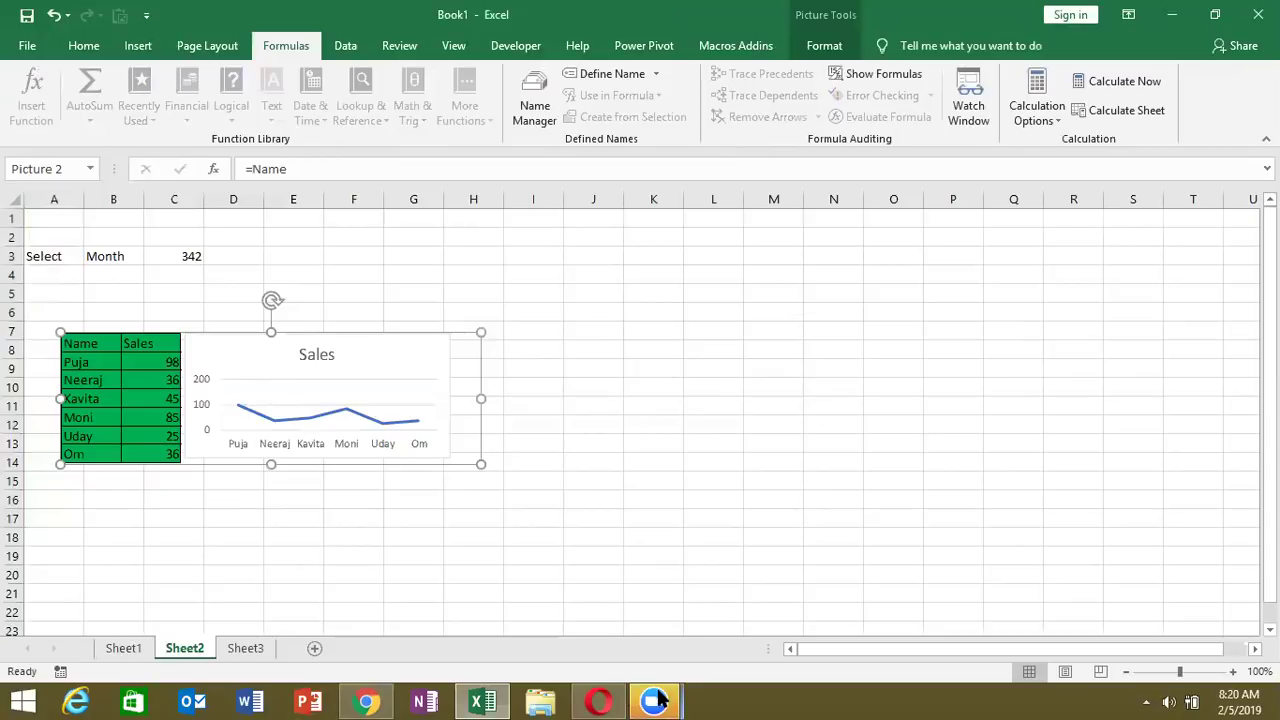
{"action": "left_click", "coordinate": [654, 700]}
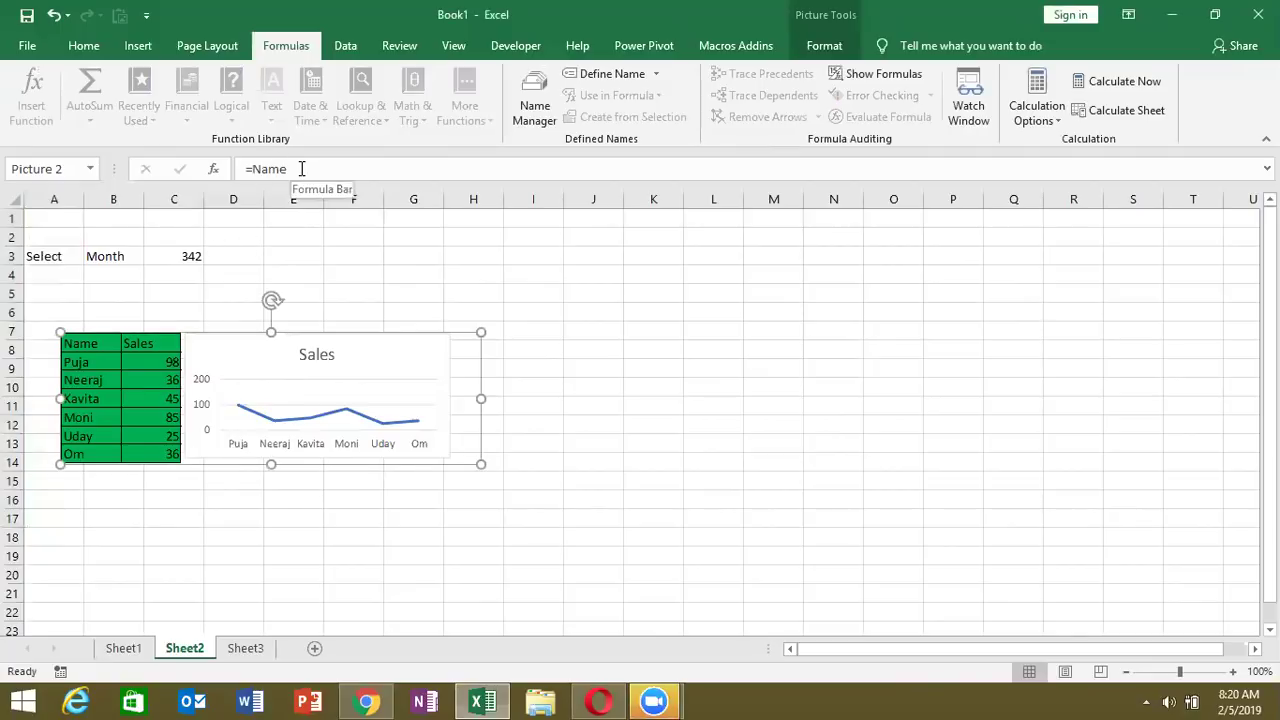
{"action": "left_click", "coordinate": [425, 253]}
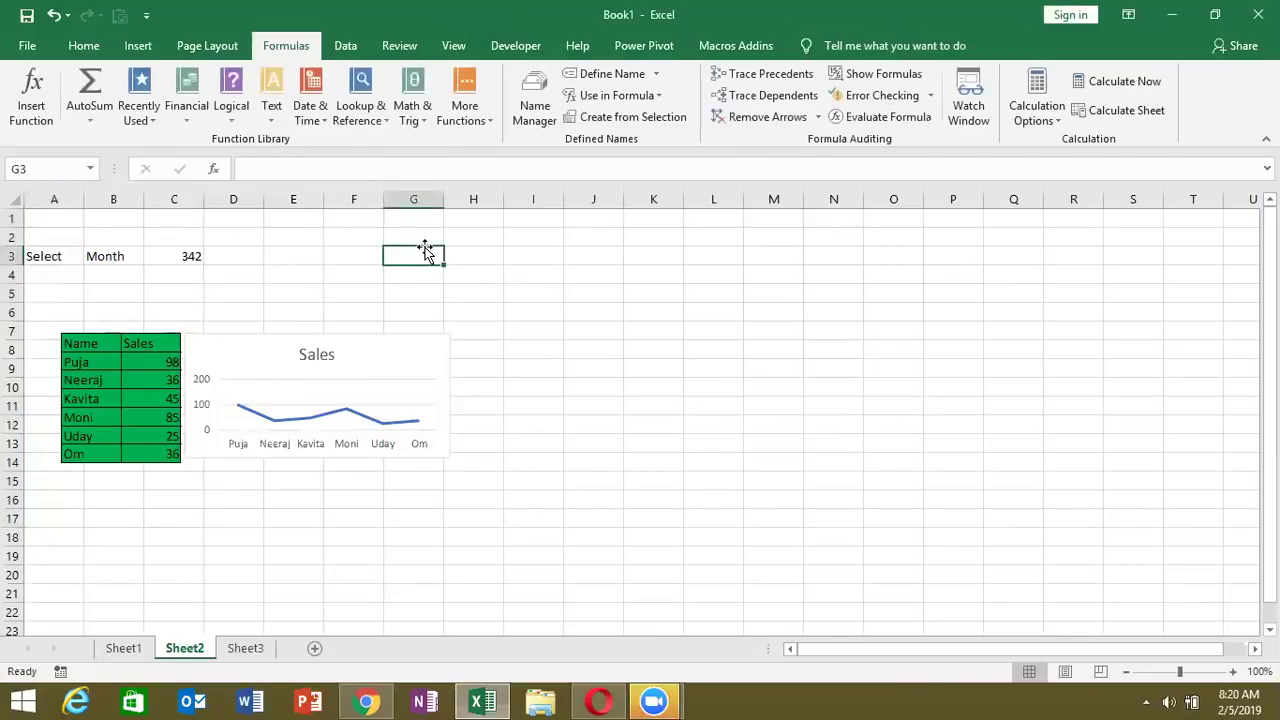
Step: Define the workbook name SH referring to =INDIRECT(Sheet2!$B$3)
{"action": "left_click", "coordinate": [575, 76]}
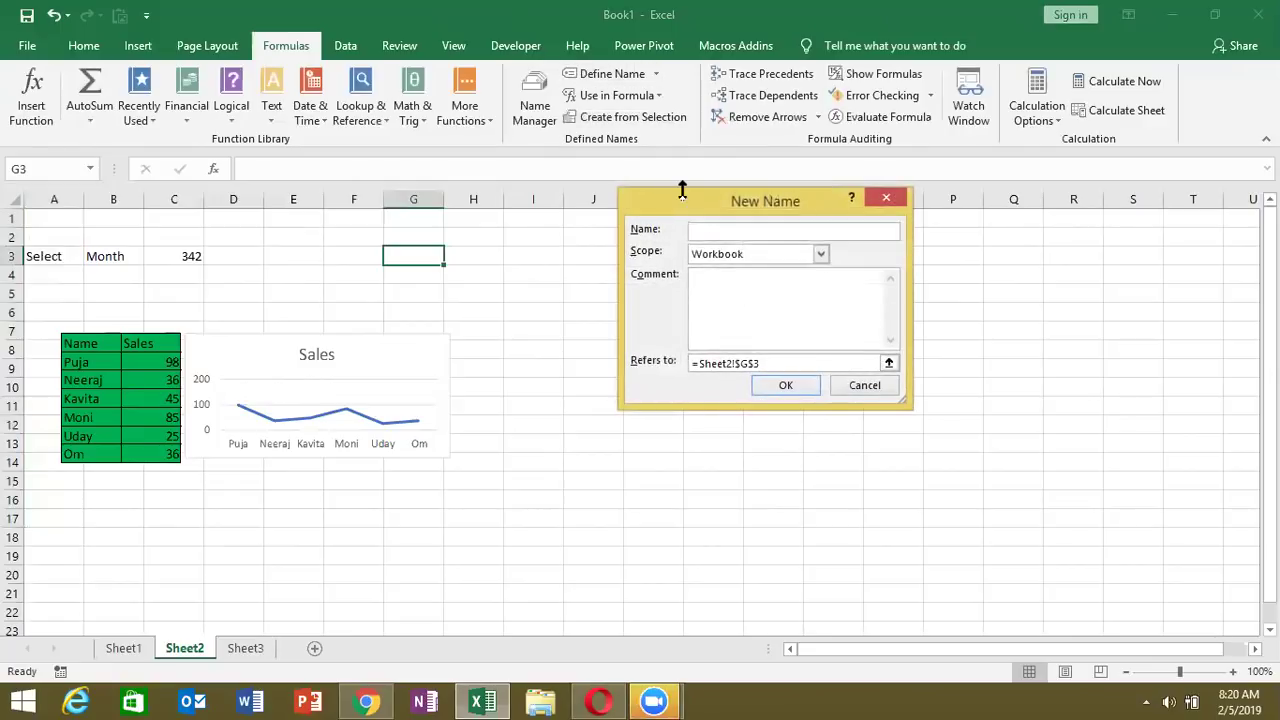
{"action": "type", "text": "SH"}
{"action": "left_click", "coordinate": [773, 365]}
{"action": "key", "text": "BackSpace"}
{"action": "key", "text": "BackSpace"}
{"action": "key", "text": "BackSpace"}
{"action": "key", "text": "BackSpace"}
{"action": "key", "text": "BackSpace"}
{"action": "key", "text": "BackSpace"}
{"action": "key", "text": "BackSpace"}
{"action": "key", "text": "BackSpace"}
{"action": "key", "text": "BackSpace"}
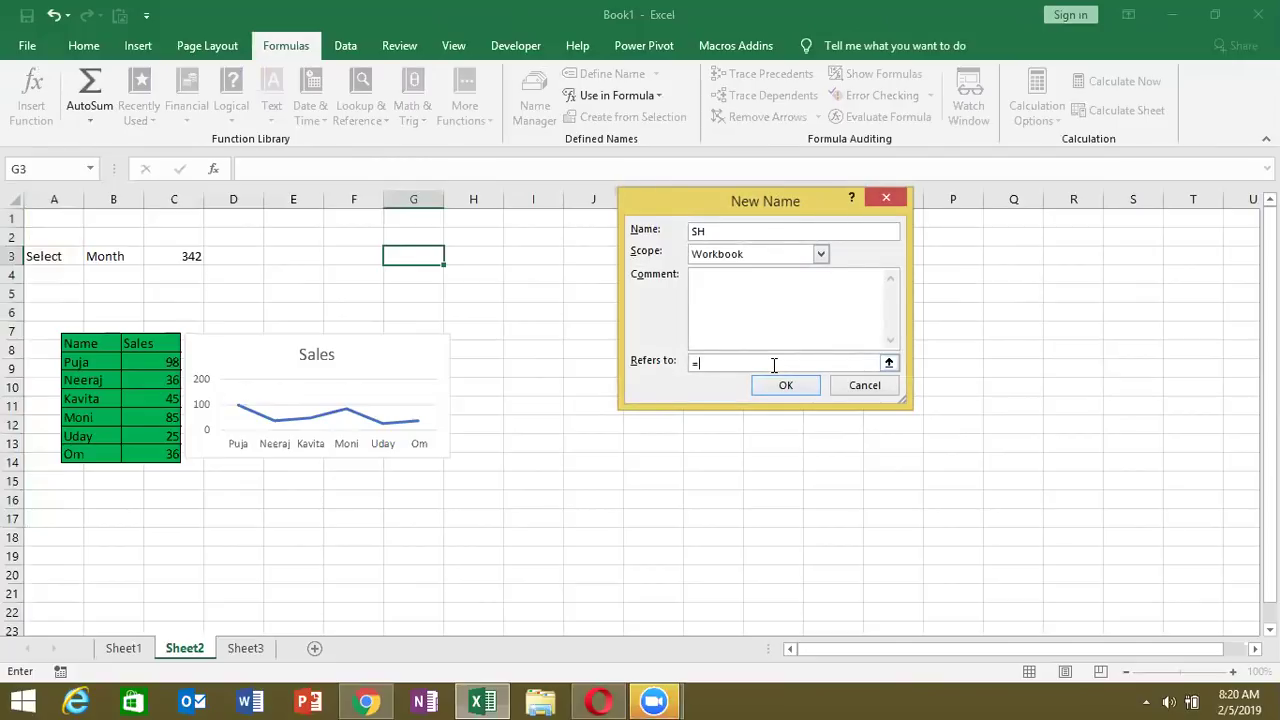
{"action": "type", "text": "indirect("}
{"action": "left_click", "coordinate": [119, 256]}
{"action": "type", "text": ")"}
{"action": "left_click", "coordinate": [785, 385]}
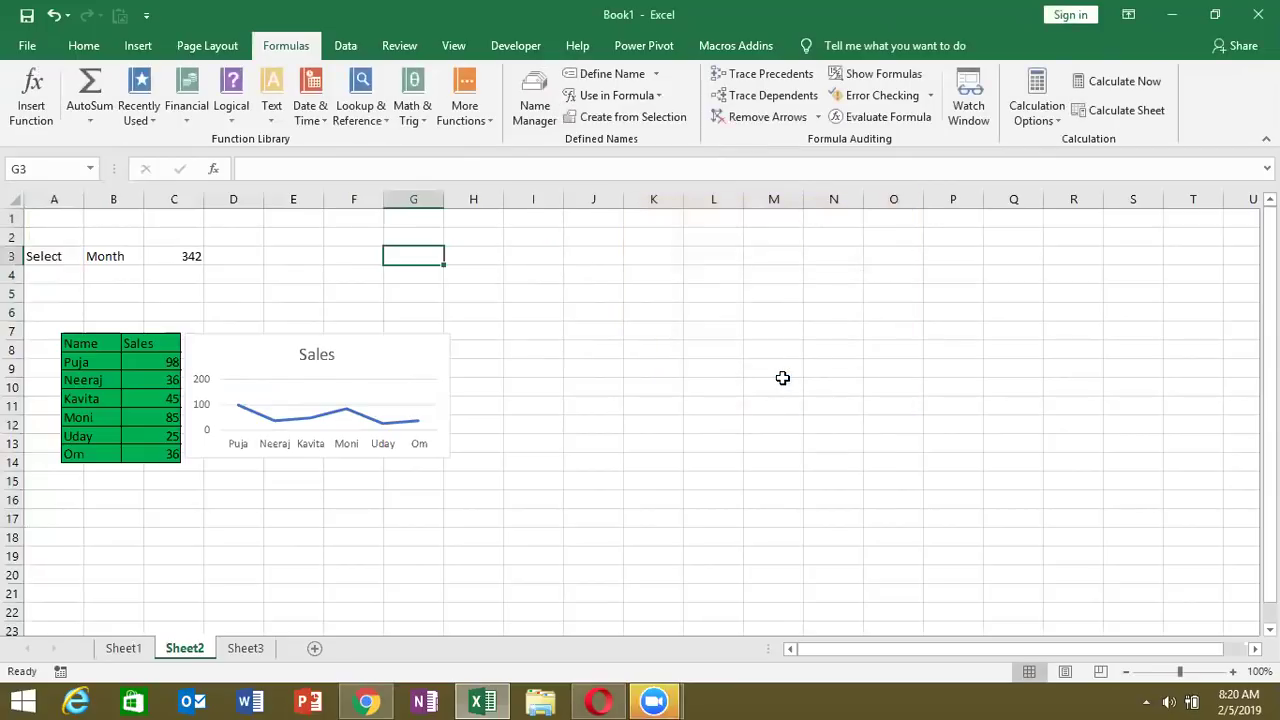
Step: Verify the SH definition in Name Manager, then close it
{"action": "left_click", "coordinate": [540, 115]}
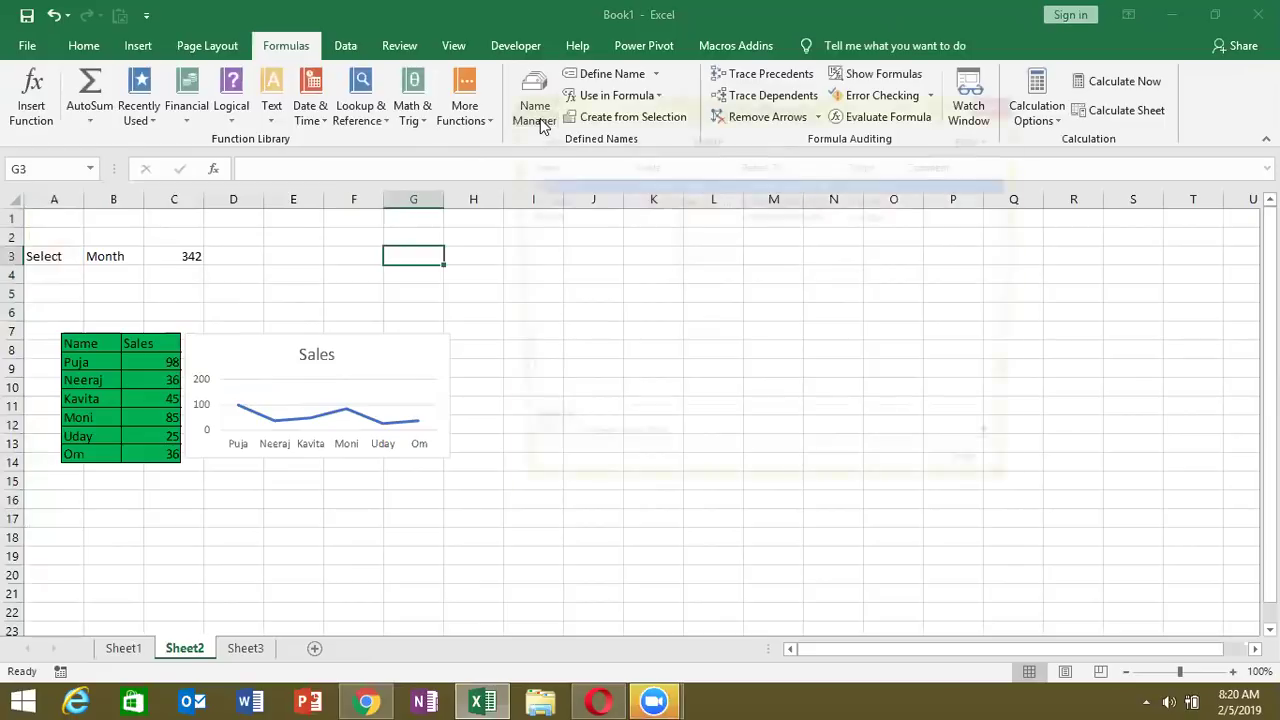
{"action": "left_click", "coordinate": [625, 218]}
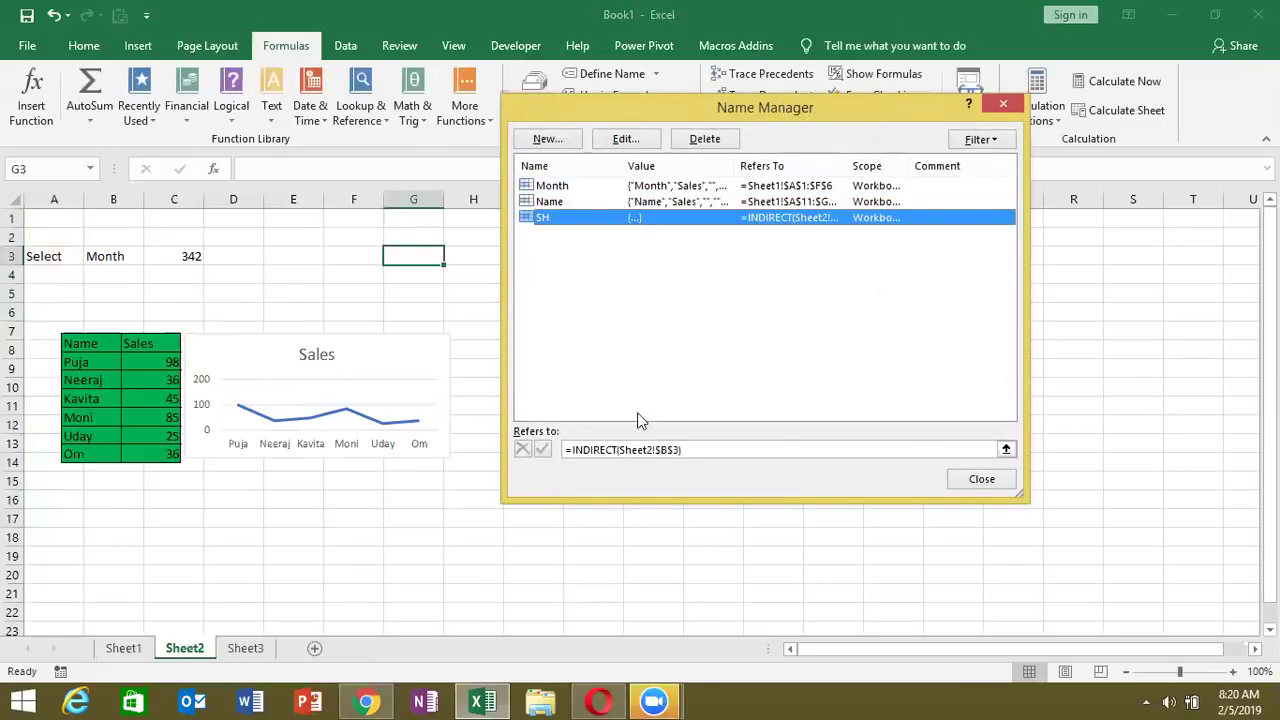
{"action": "left_click", "coordinate": [631, 449]}
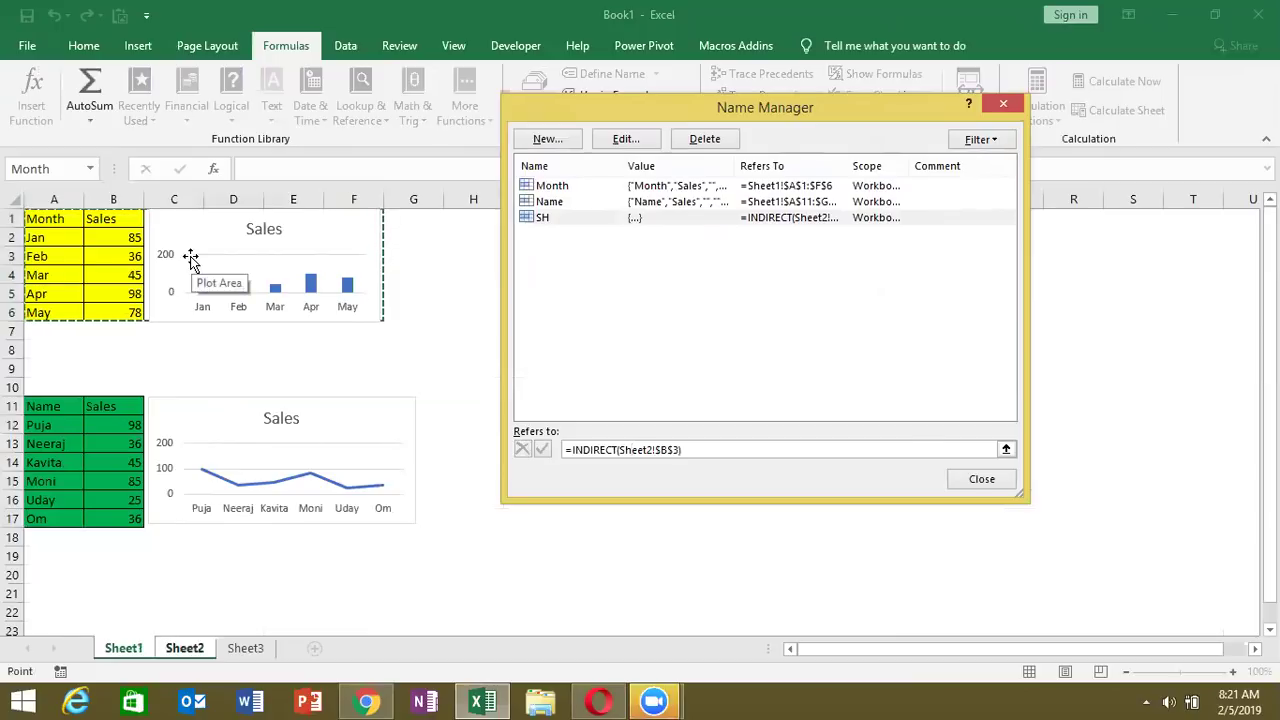
{"action": "key", "text": "Return"}
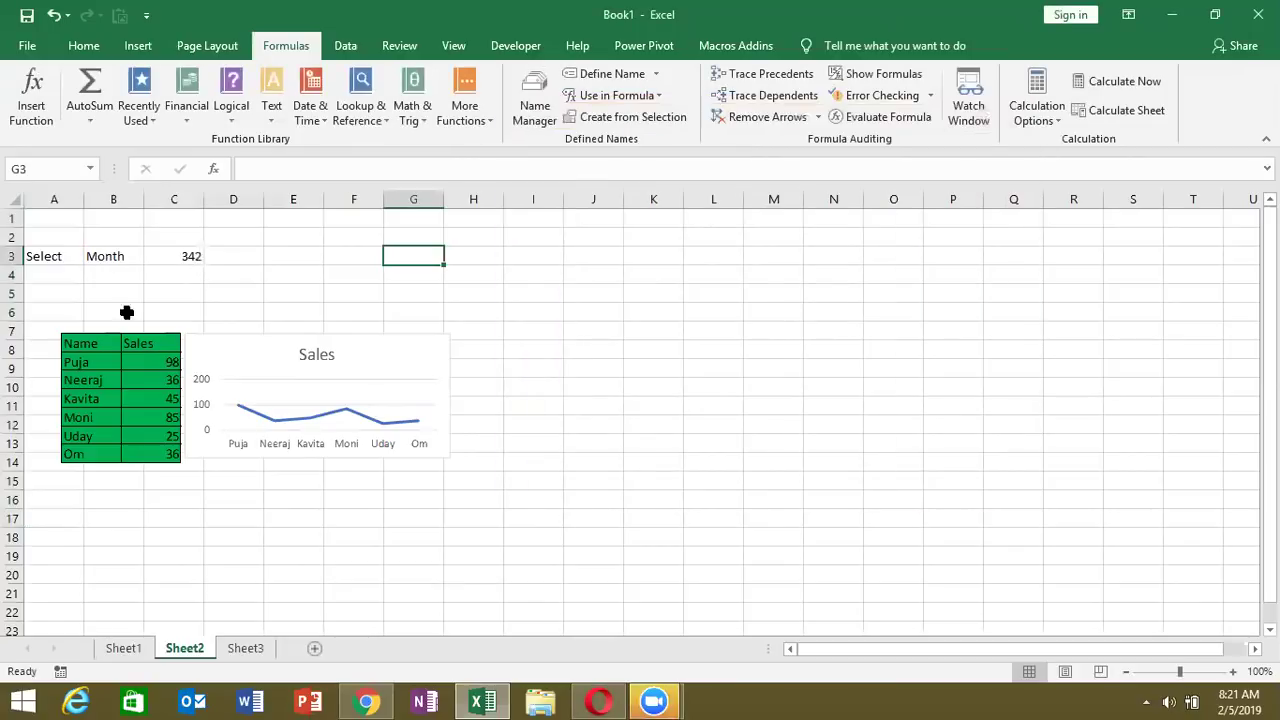
Step: Change the linked picture's formula from =Name to =SH, then open B3's choice list
{"action": "left_click", "coordinate": [138, 357]}
{"action": "left_click_drag", "start_coordinate": [287, 170], "coordinate": [256, 173]}
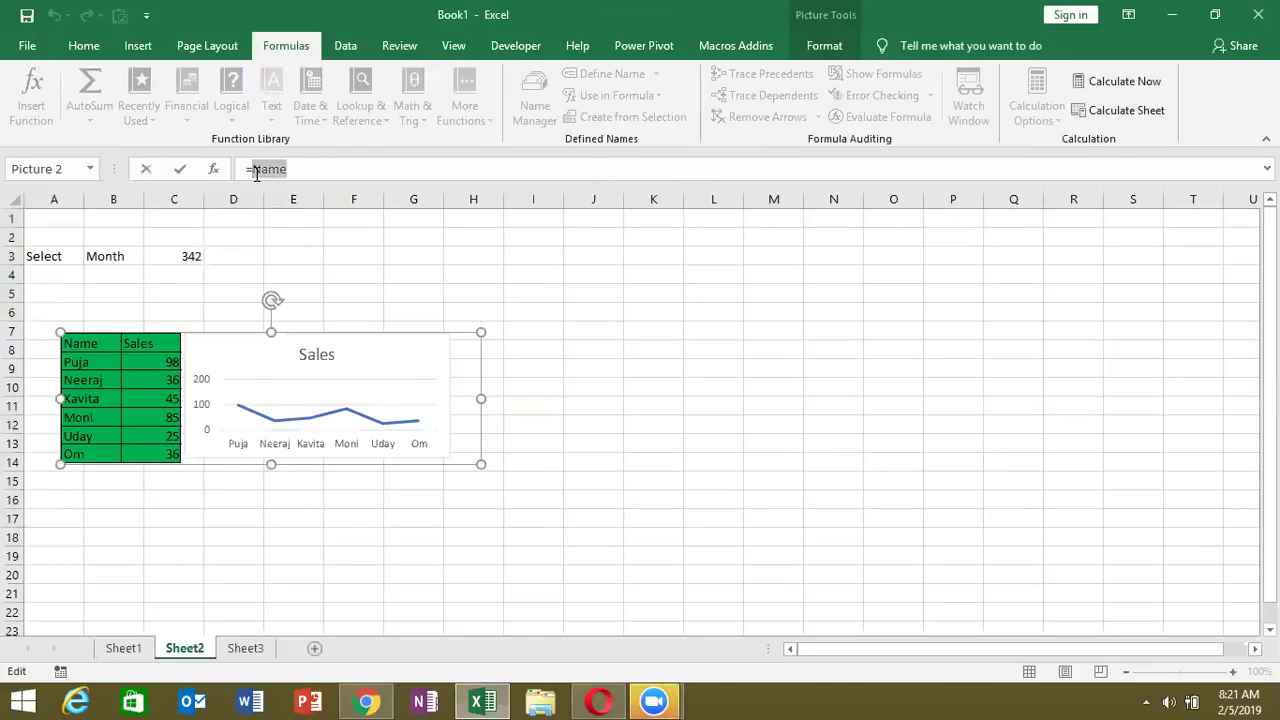
{"action": "type", "text": "sh"}
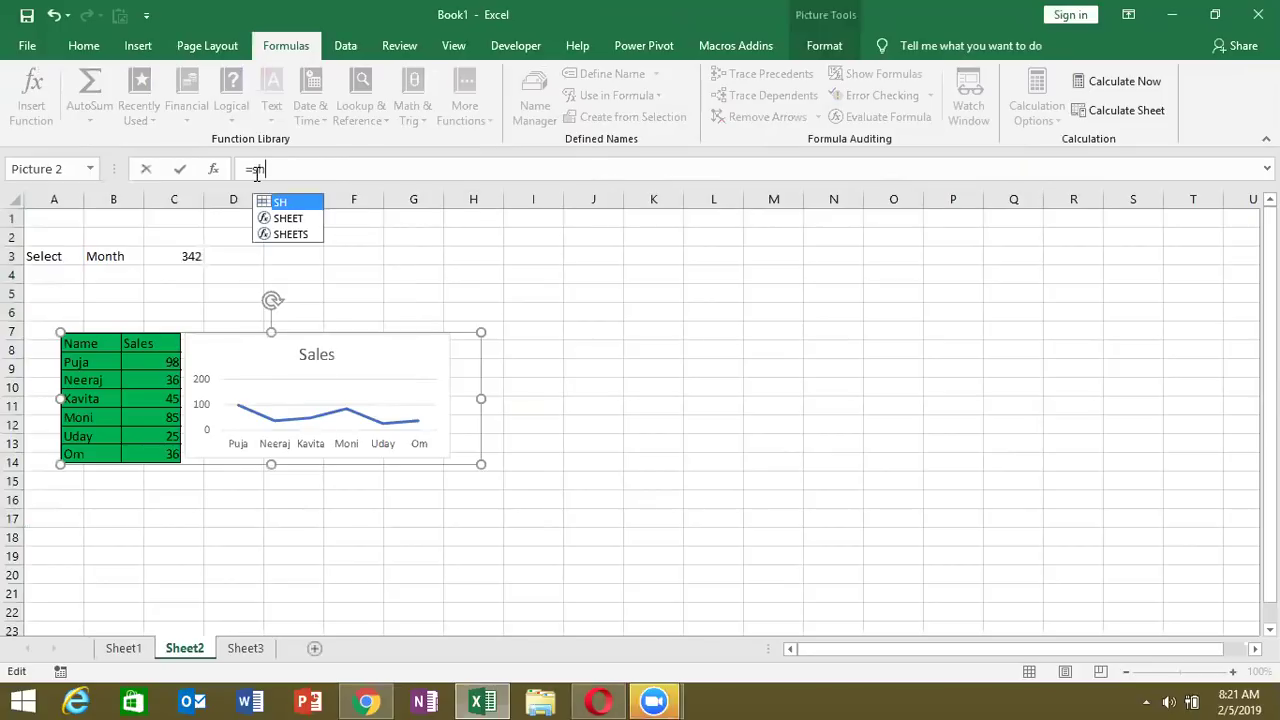
{"action": "key", "text": "BackSpace"}
{"action": "key", "text": "BackSpace"}
{"action": "type", "text": "SH"}
{"action": "key", "text": "Return"}
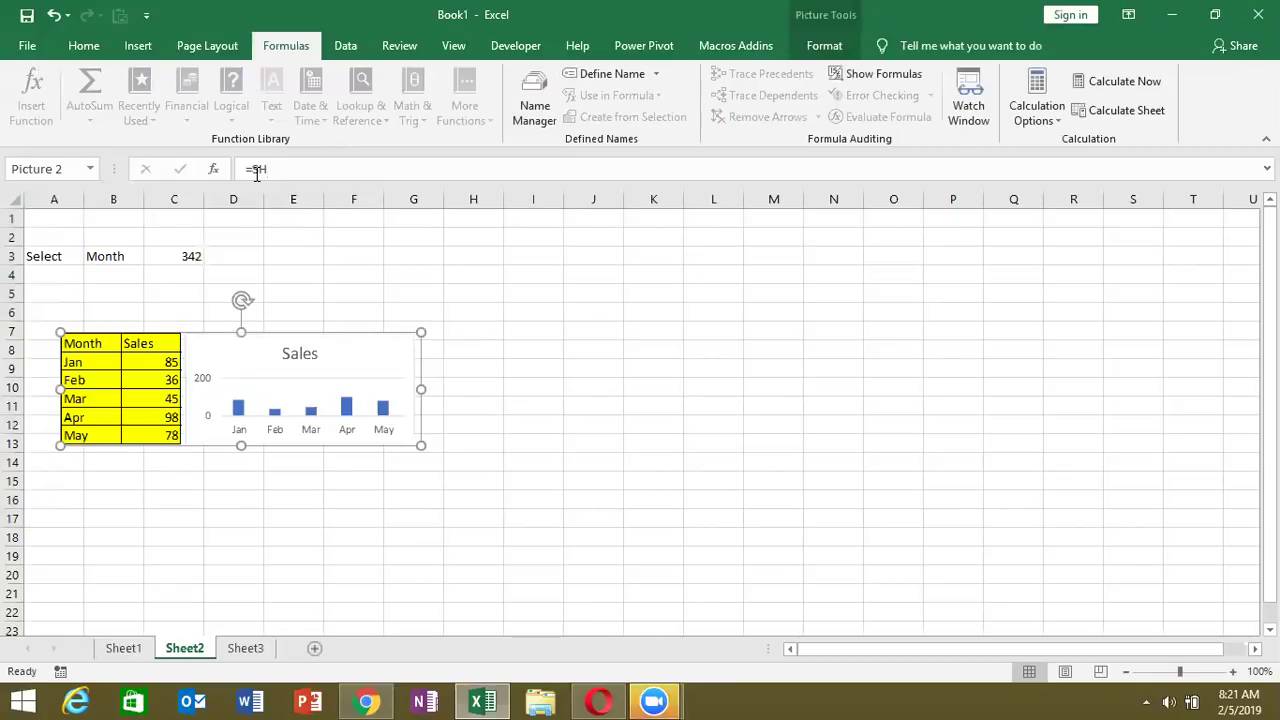
{"action": "left_click", "coordinate": [118, 258]}
{"action": "left_click", "coordinate": [151, 257]}
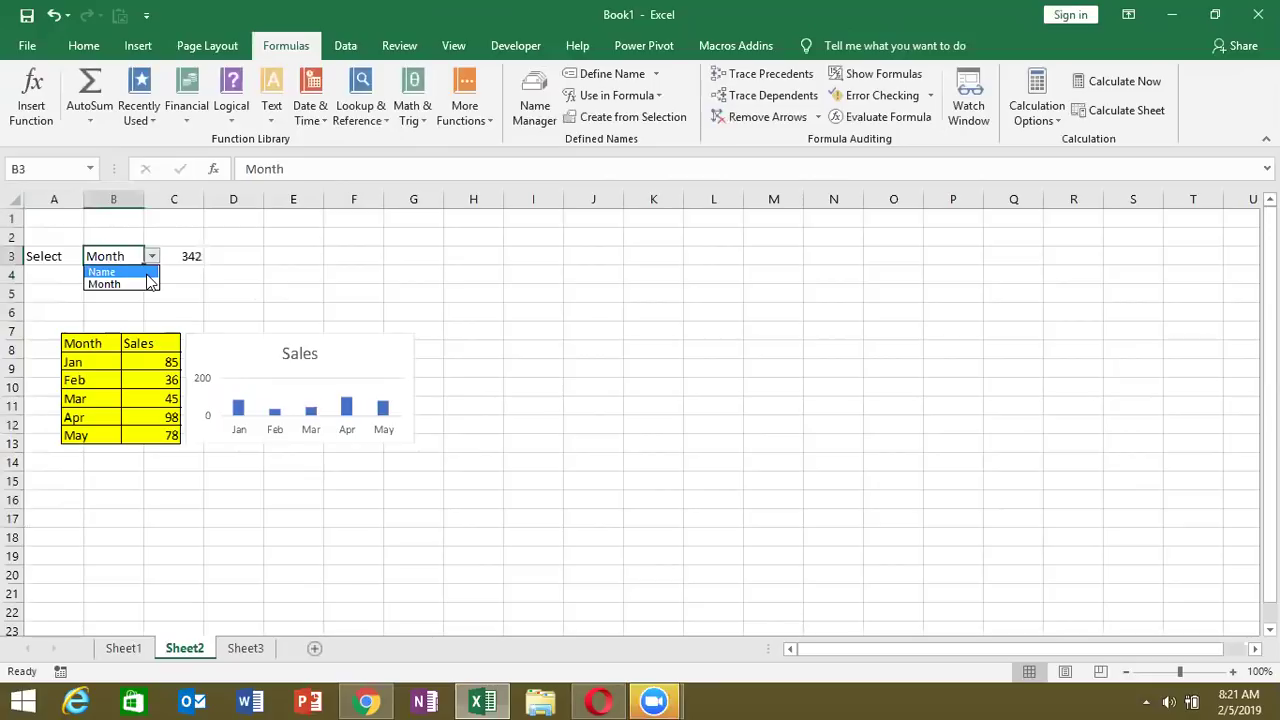
Step: Toggle B3 repeatedly between Name and Month, ending on Month, watching the picture update
{"action": "left_click", "coordinate": [147, 277]}
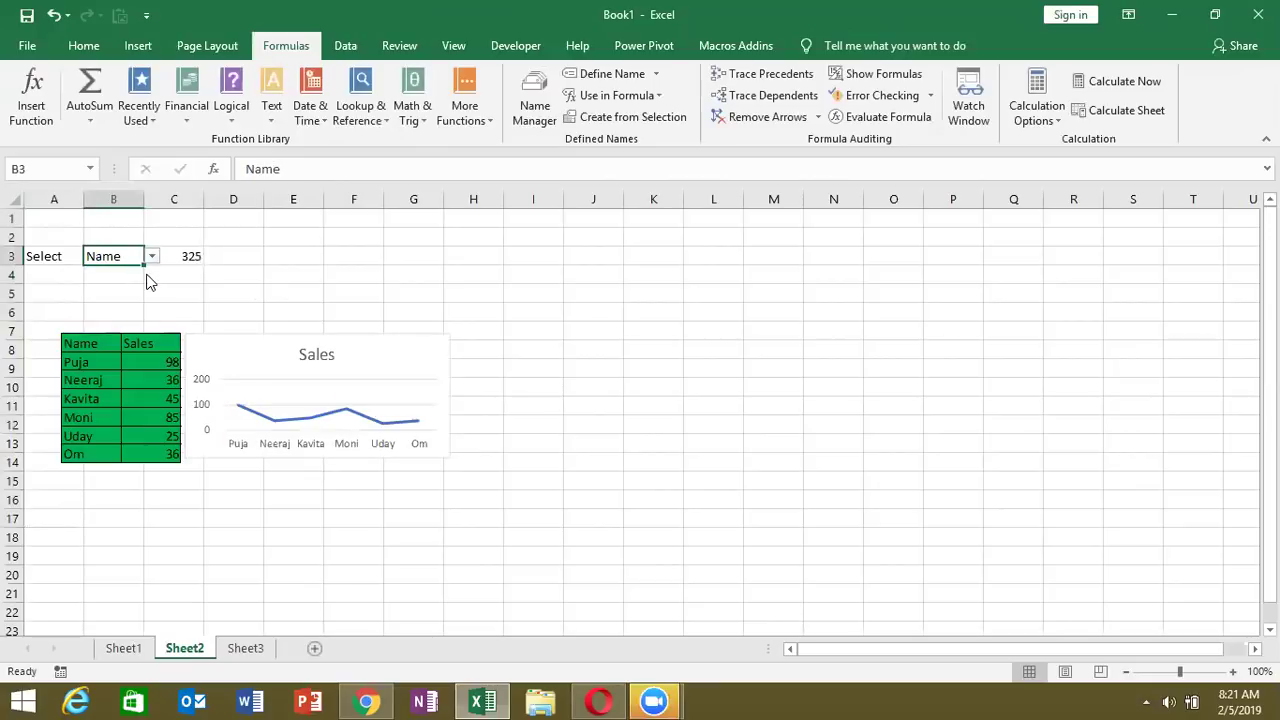
{"action": "left_click", "coordinate": [238, 372]}
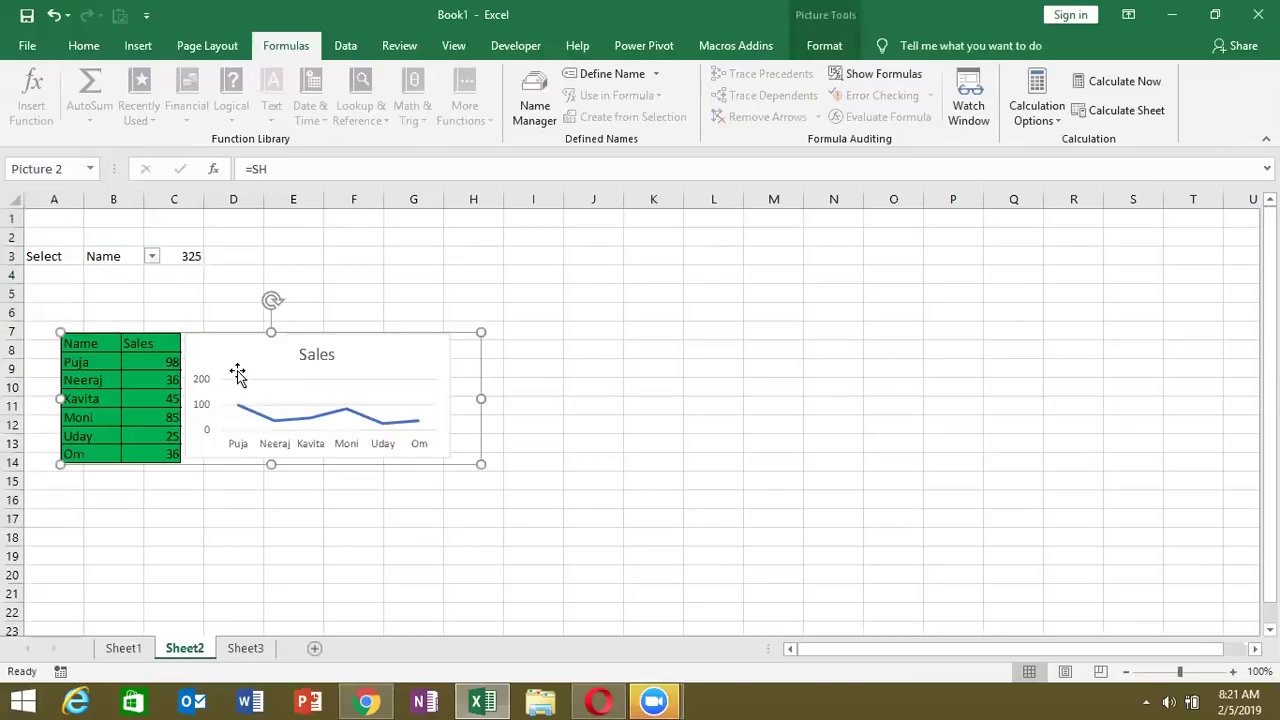
{"action": "left_click", "coordinate": [152, 258]}
{"action": "left_click", "coordinate": [140, 284]}
{"action": "left_click", "coordinate": [152, 256]}
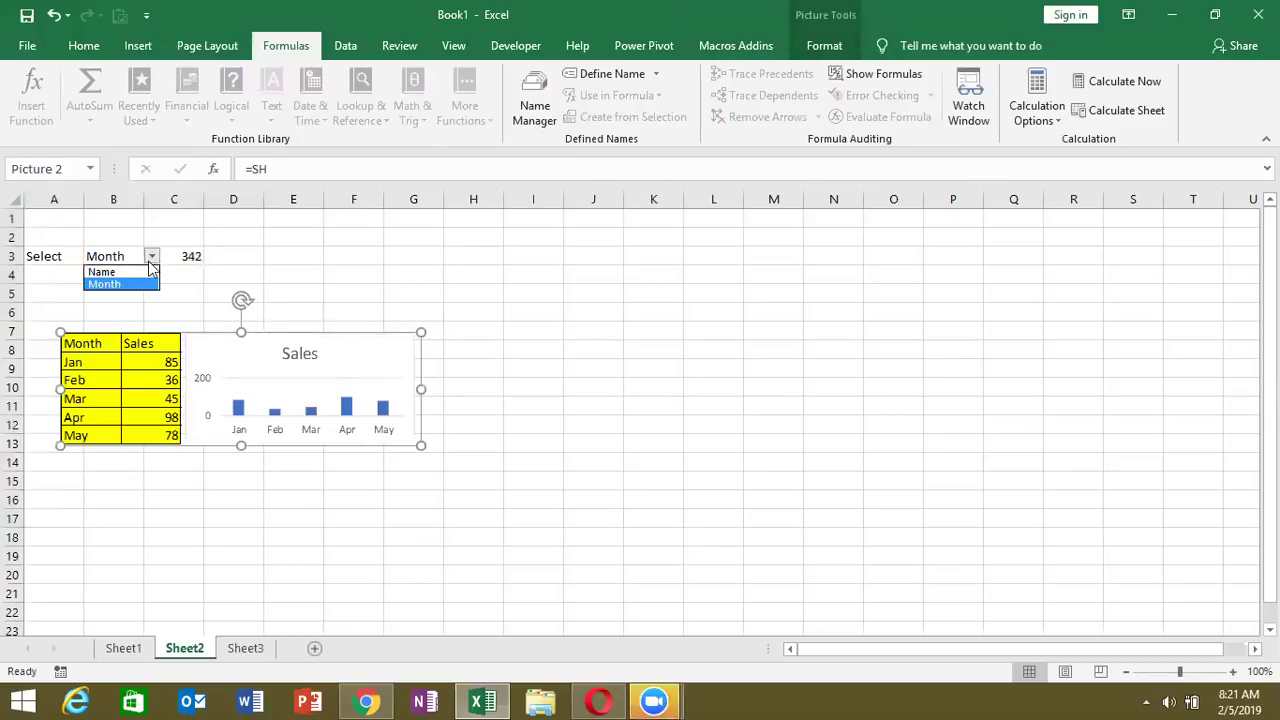
{"action": "left_click", "coordinate": [146, 270]}
{"action": "left_click", "coordinate": [152, 258]}
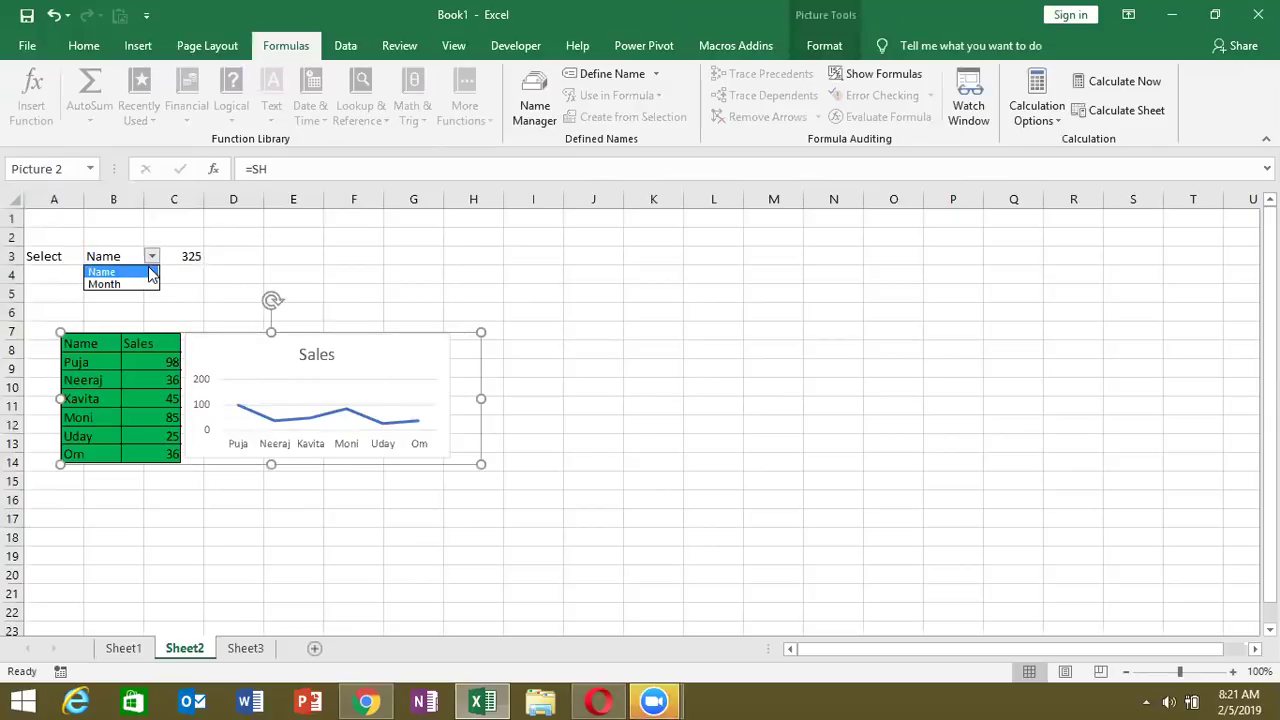
{"action": "left_click", "coordinate": [146, 283]}
{"action": "left_click", "coordinate": [150, 260]}
{"action": "left_click", "coordinate": [148, 268]}
{"action": "left_click", "coordinate": [152, 259]}
{"action": "left_click", "coordinate": [148, 283]}
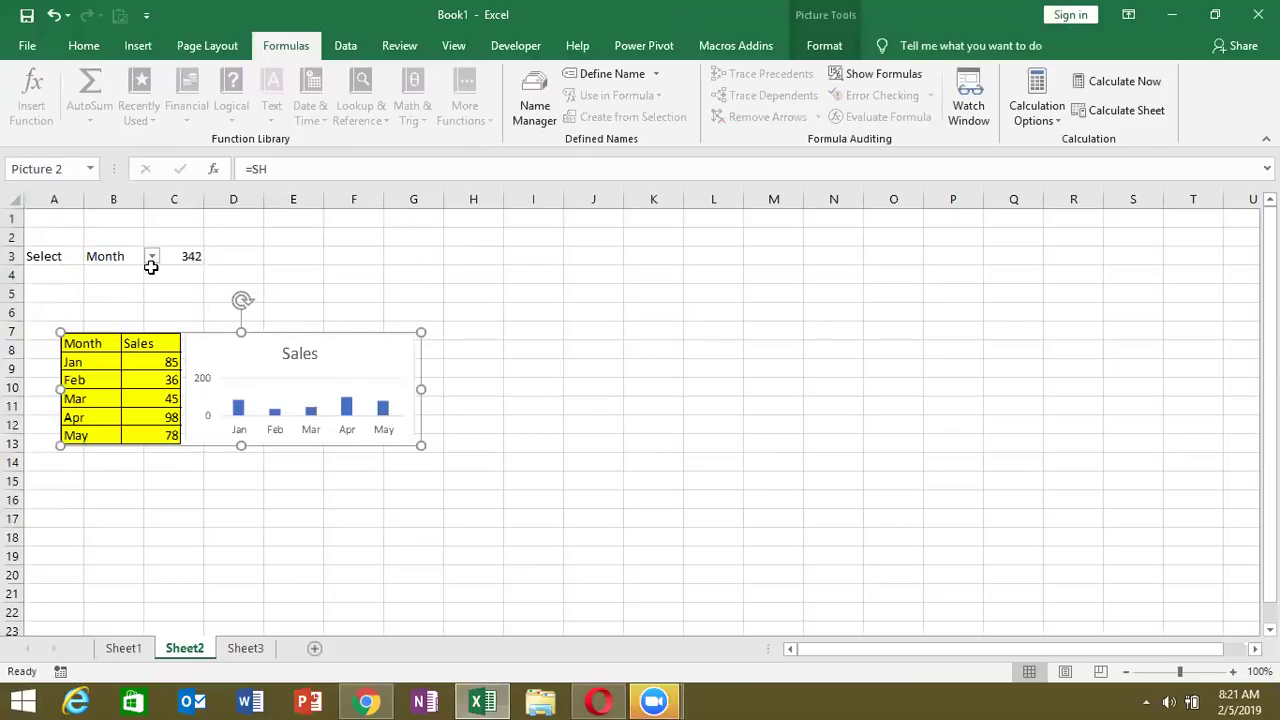
{"action": "left_click", "coordinate": [150, 267]}
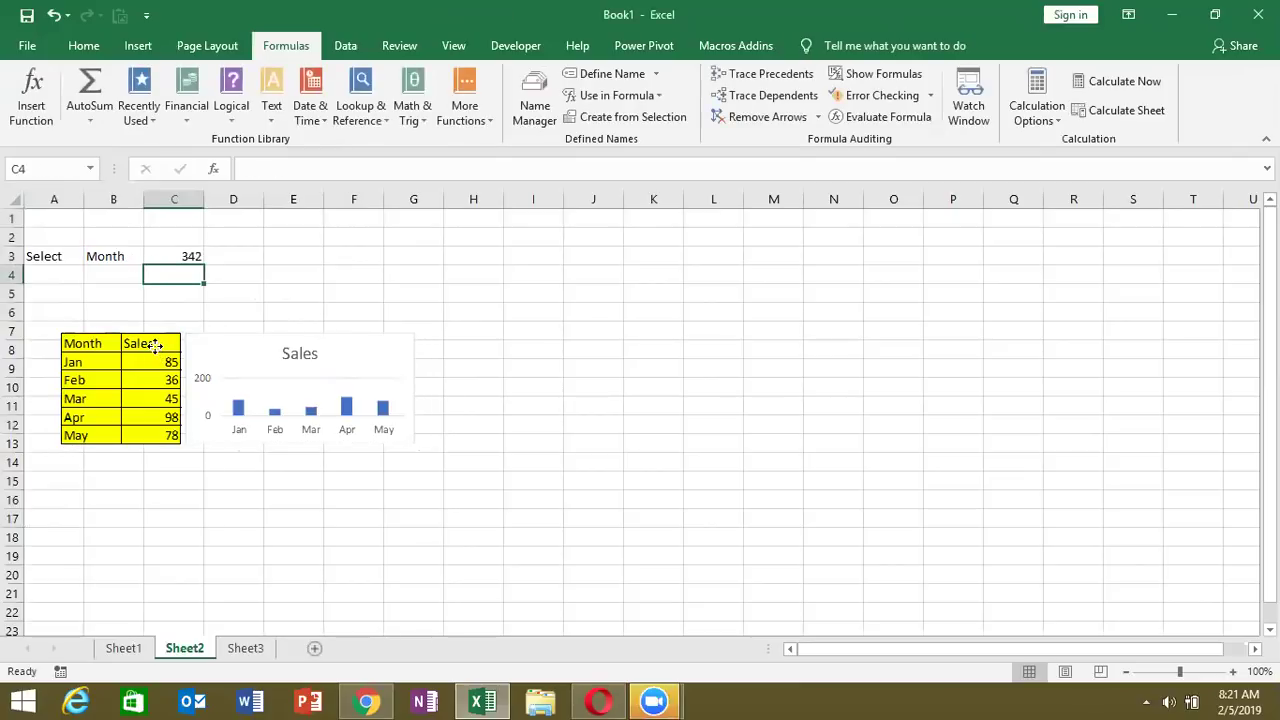
Step: With the picture selected, switch B3 to Name and back to Month again
{"action": "left_click", "coordinate": [155, 345]}
{"action": "left_click", "coordinate": [125, 257]}
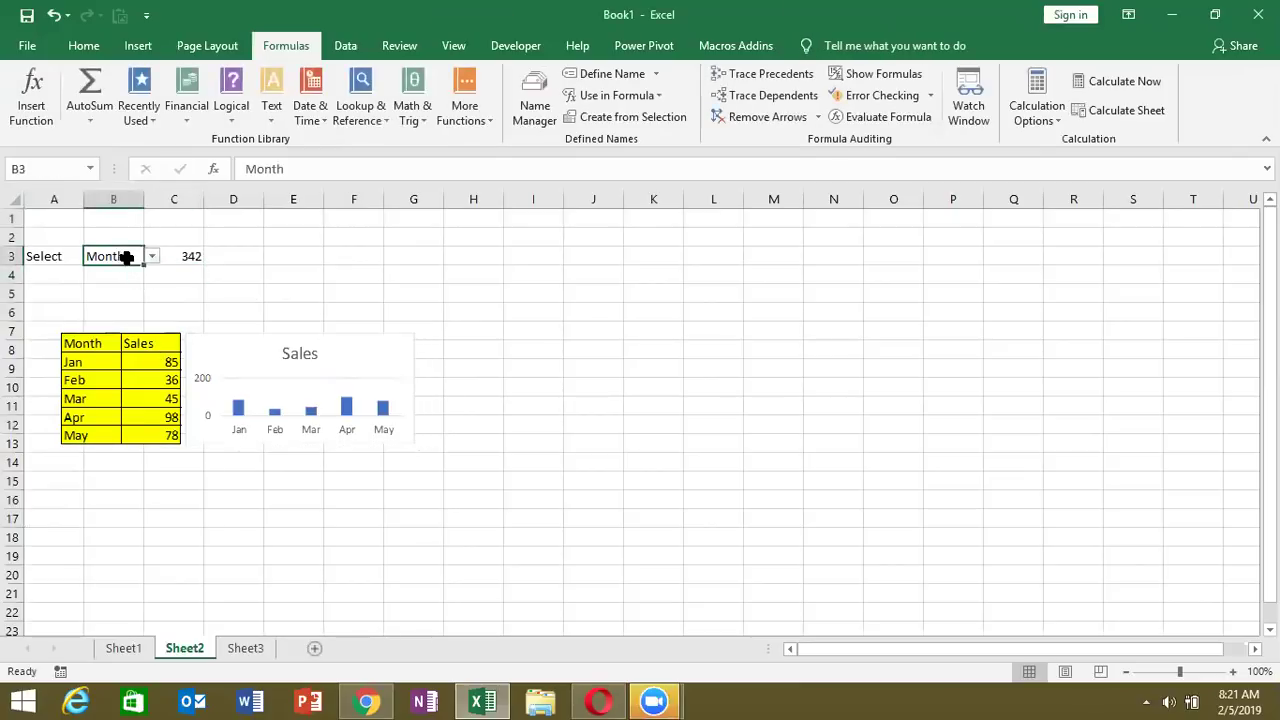
{"action": "left_click", "coordinate": [152, 258]}
{"action": "left_click", "coordinate": [145, 270]}
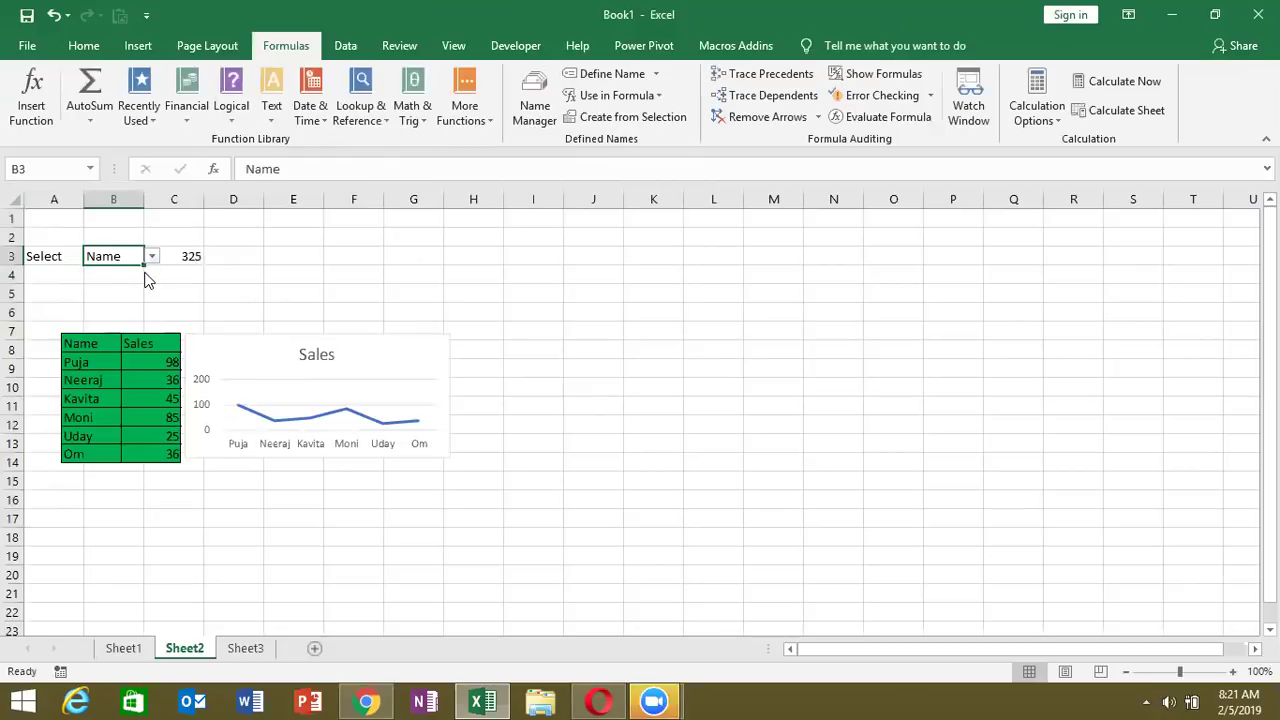
{"action": "left_click", "coordinate": [153, 259]}
{"action": "left_click", "coordinate": [152, 286]}
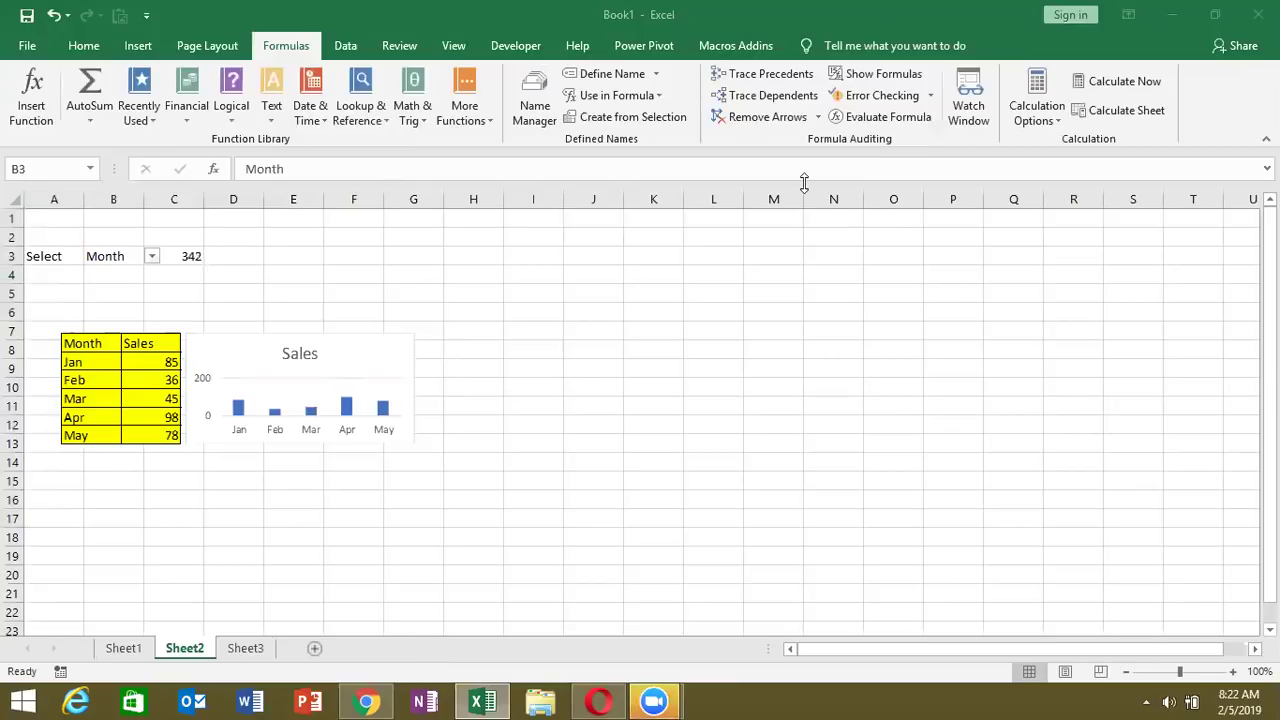
Step: View the source tables on Sheet1, then return to Sheet2 and edit C3's formula
{"action": "left_click", "coordinate": [132, 259]}
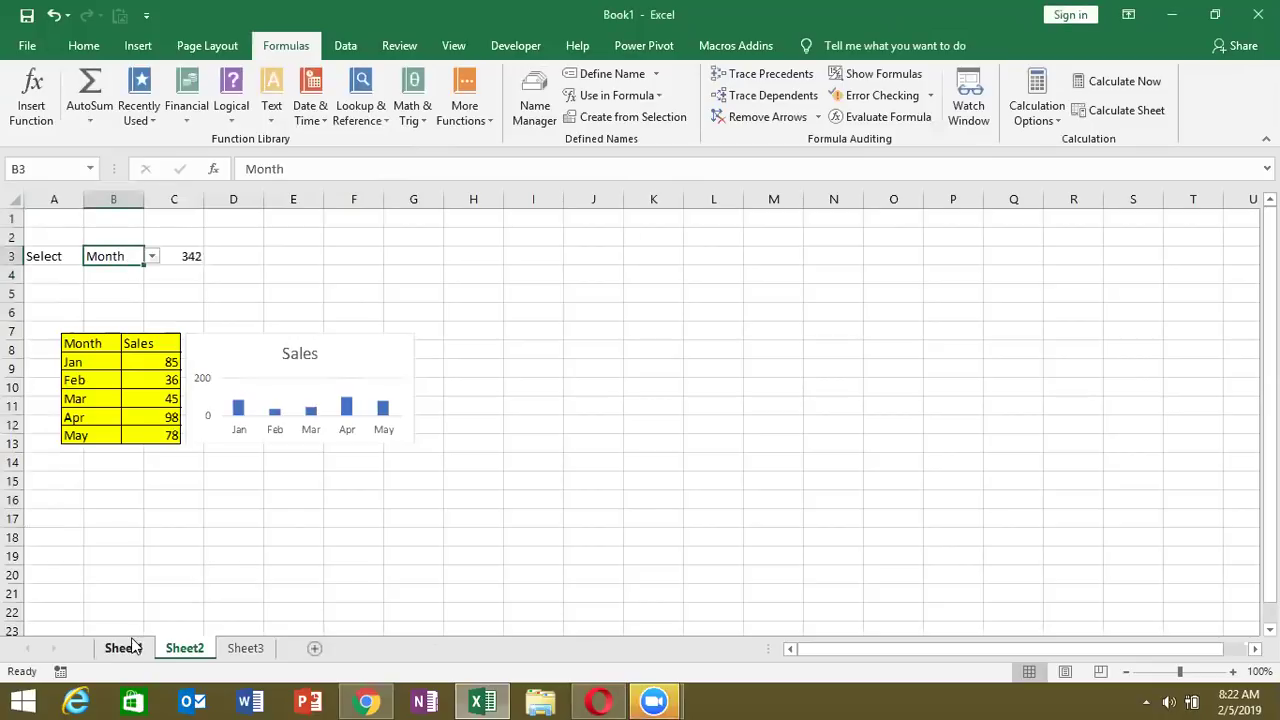
{"action": "left_click", "coordinate": [124, 648]}
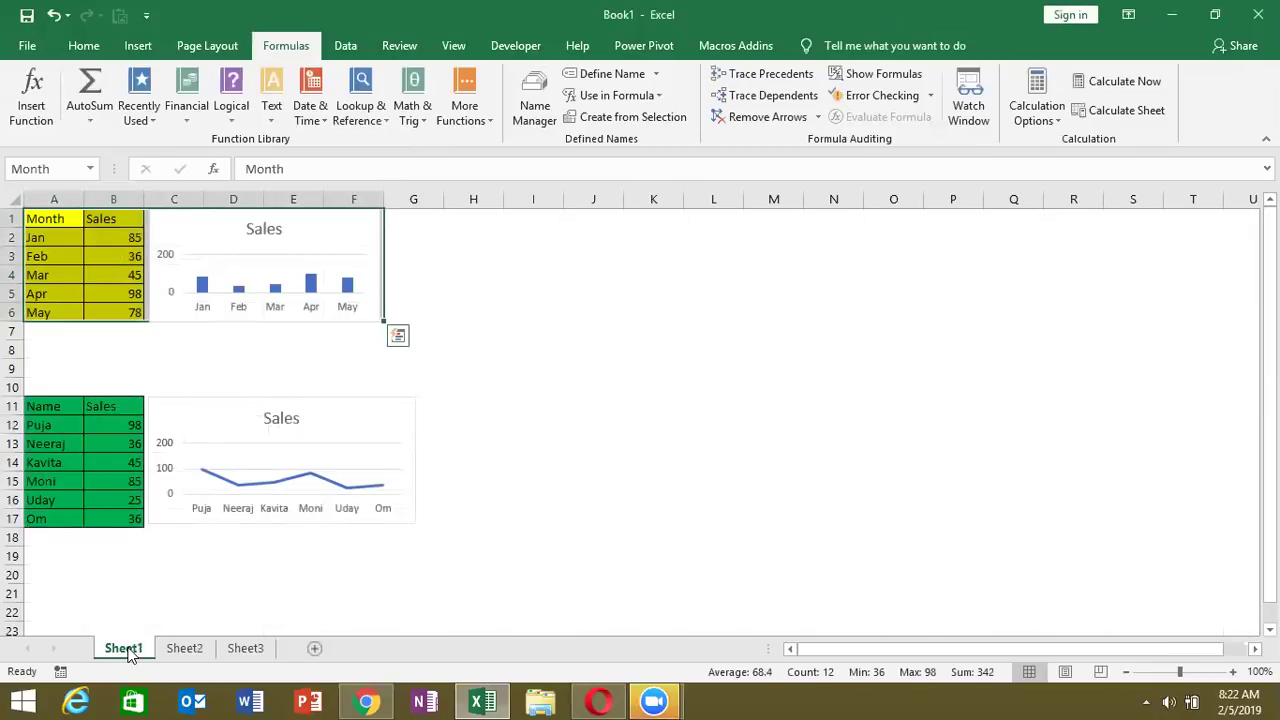
{"action": "left_click", "coordinate": [168, 648]}
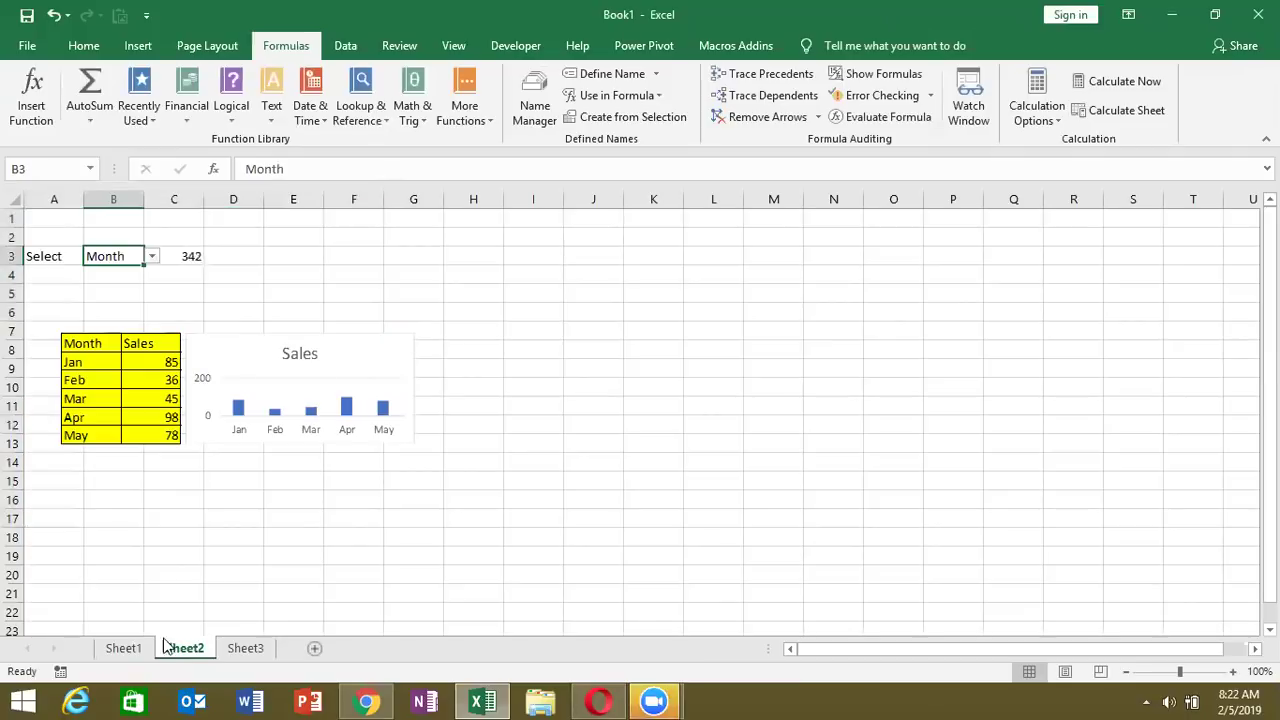
{"action": "left_click", "coordinate": [187, 254]}
{"action": "double_click", "coordinate": [187, 254]}
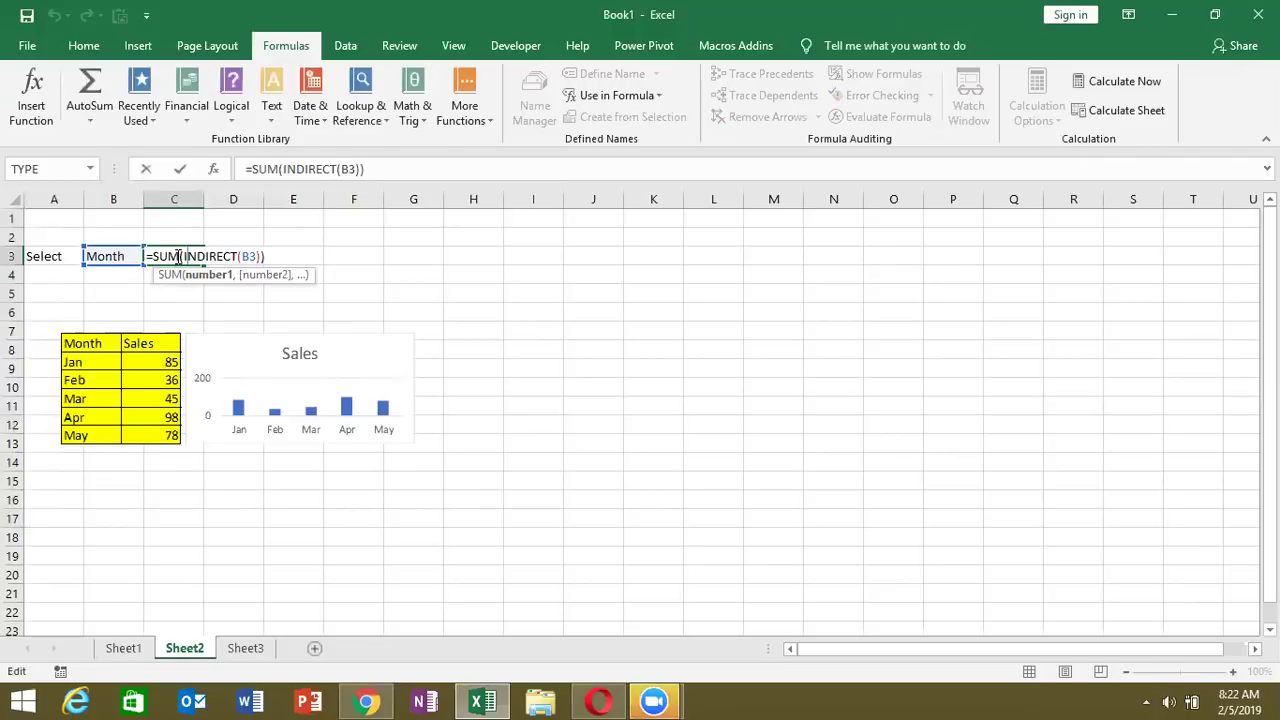
{"action": "key", "text": "ctrl+Return"}
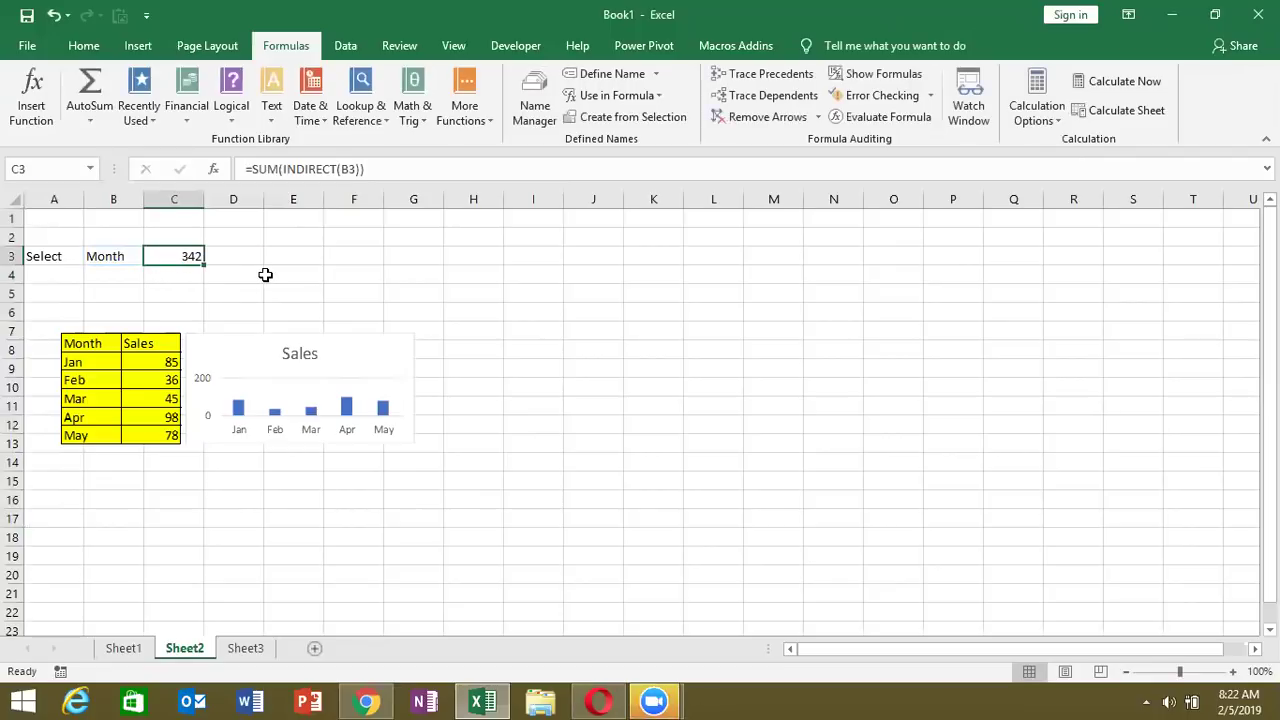
{"action": "left_click", "coordinate": [266, 275]}
{"action": "left_click", "coordinate": [185, 252]}
{"action": "left_click", "coordinate": [212, 368]}
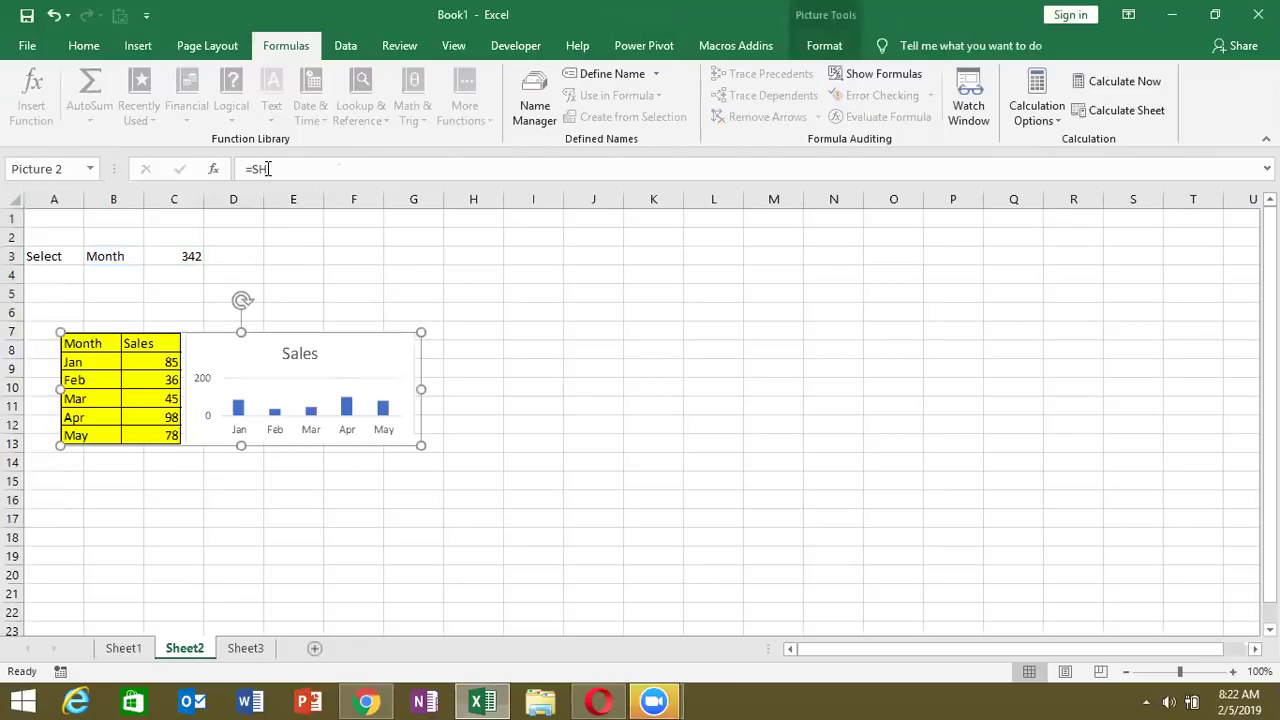
{"action": "left_click", "coordinate": [268, 168]}
{"action": "left_click", "coordinate": [113, 256]}
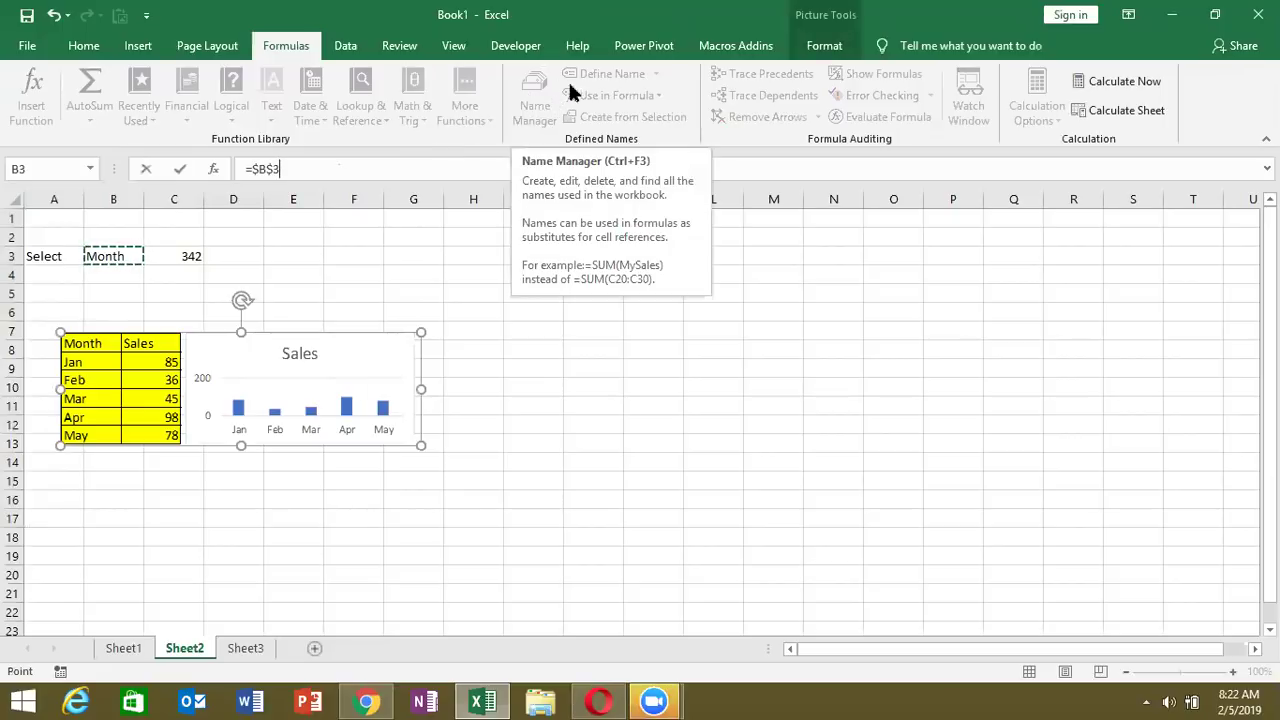
{"action": "left_click", "coordinate": [246, 170]}
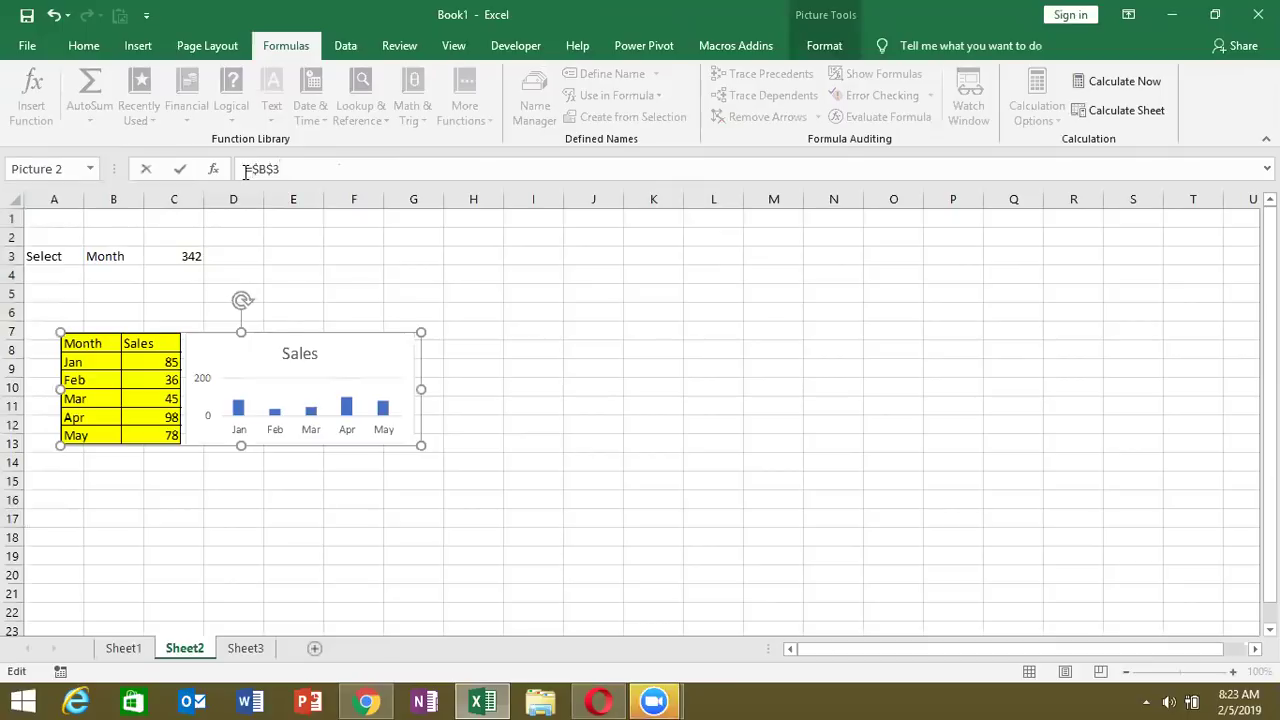
{"action": "type", "text": "in"}
{"action": "key", "text": "Down"}
{"action": "key", "text": "Tab"}
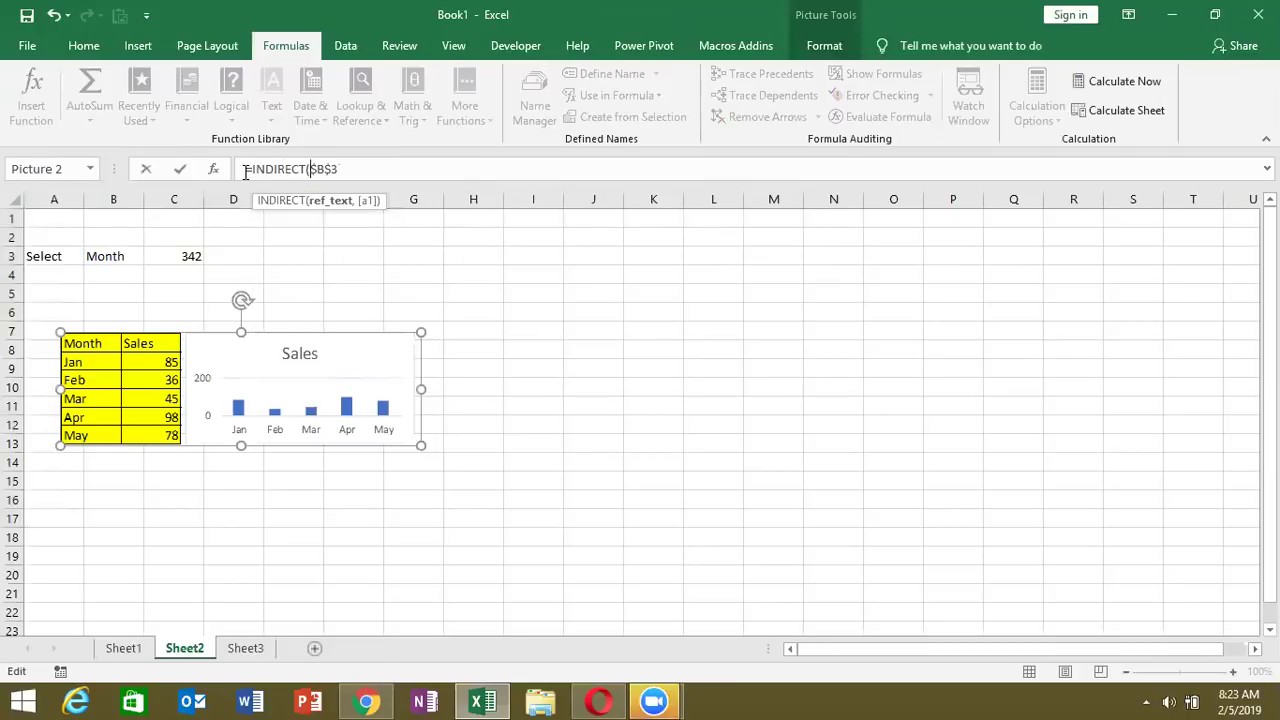
{"action": "left_click", "coordinate": [352, 164]}
{"action": "type", "text": ")"}
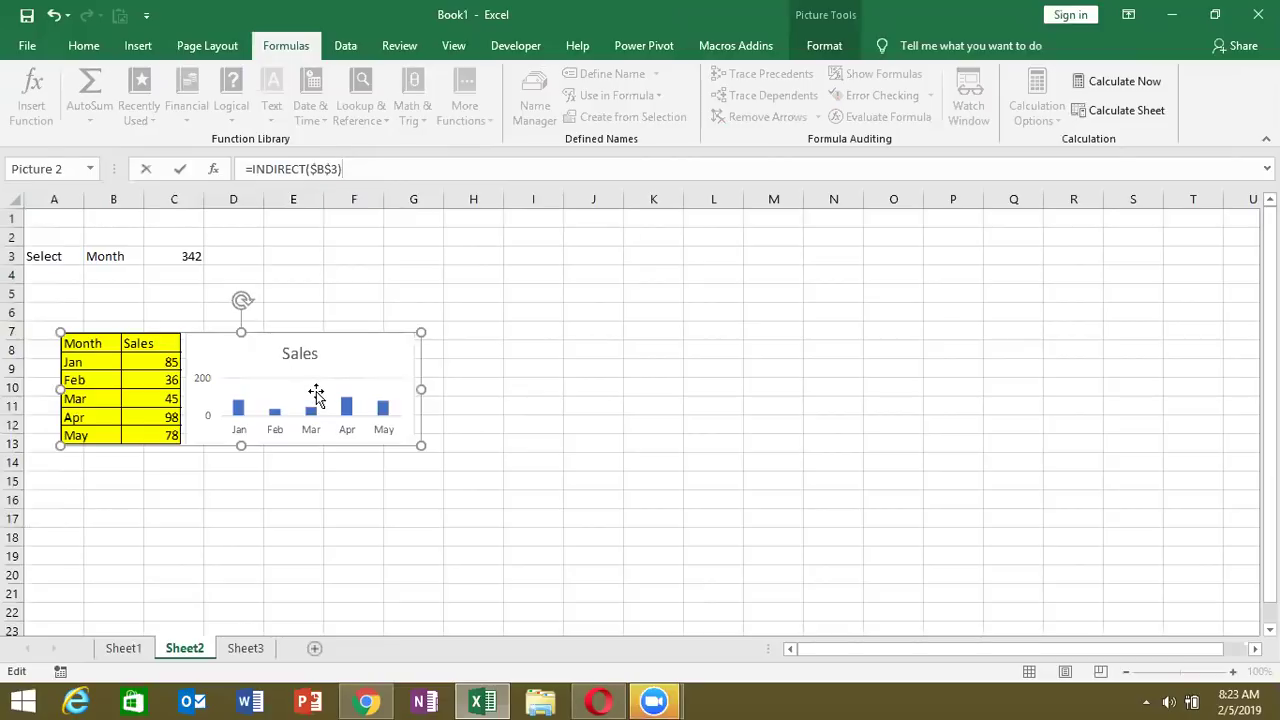
{"action": "key", "text": "Return"}
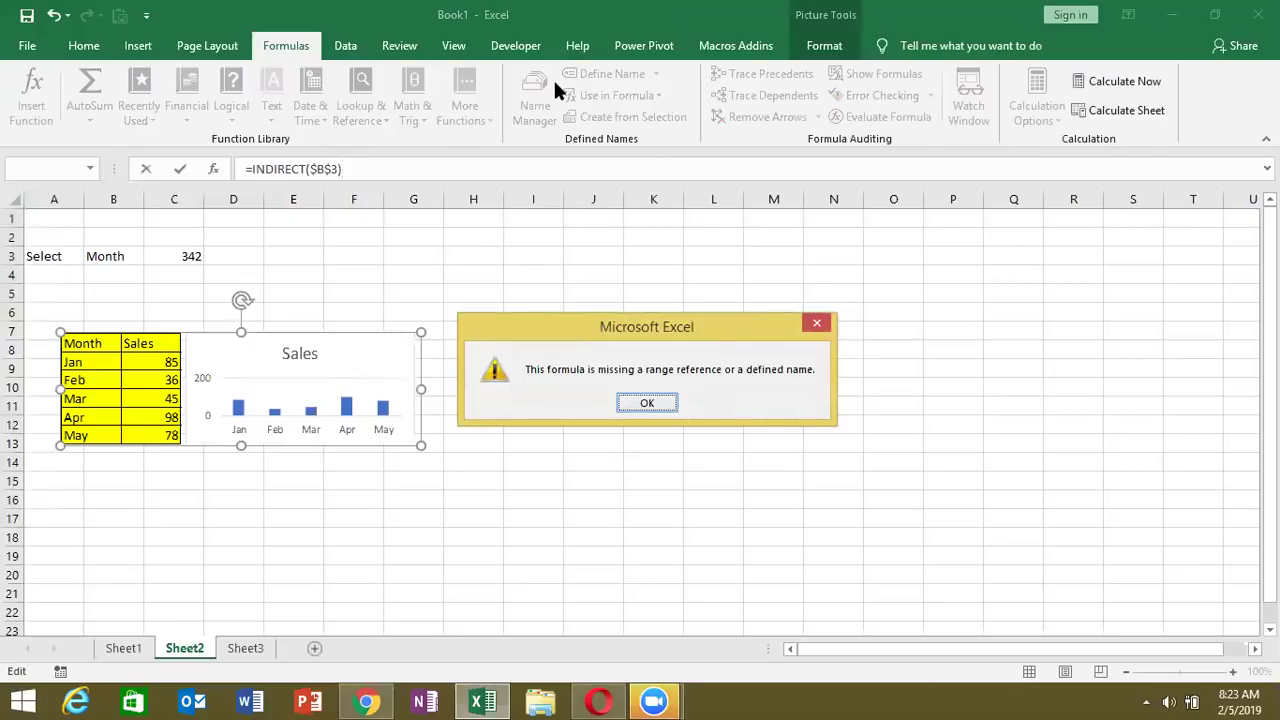
{"action": "key", "text": "Return"}
{"action": "key", "text": "Escape"}
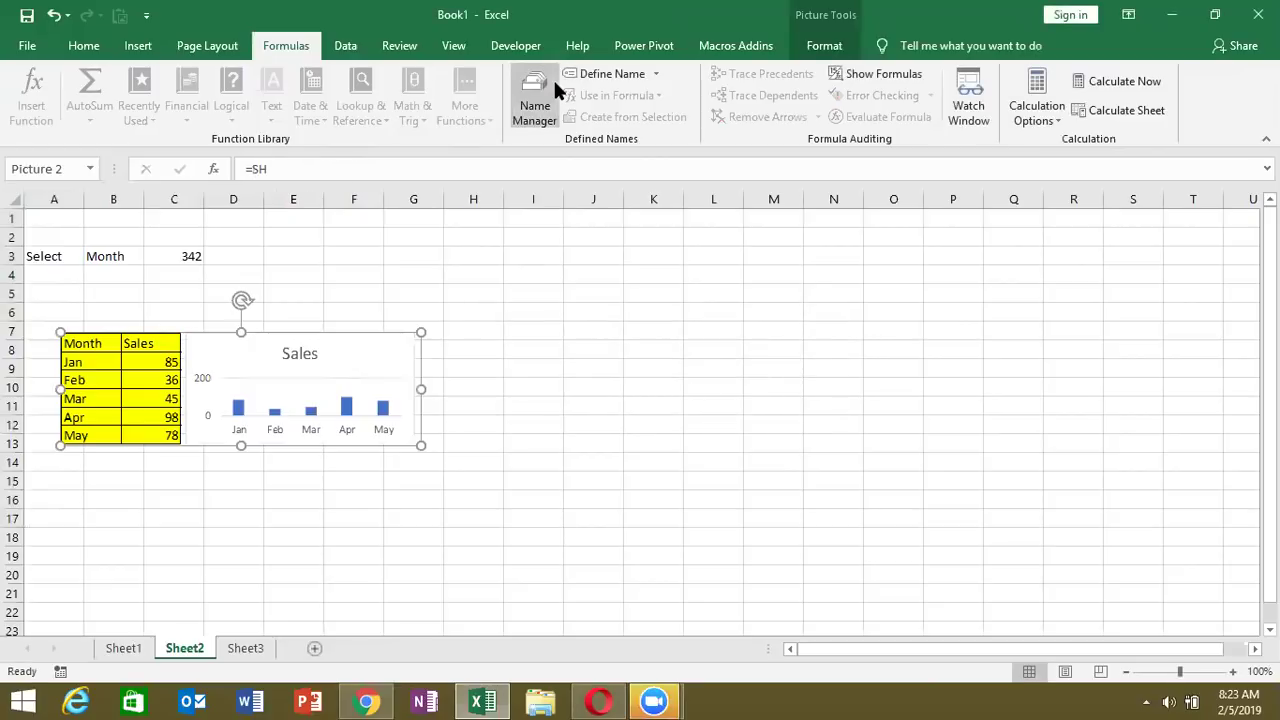
{"action": "left_click", "coordinate": [650, 295]}
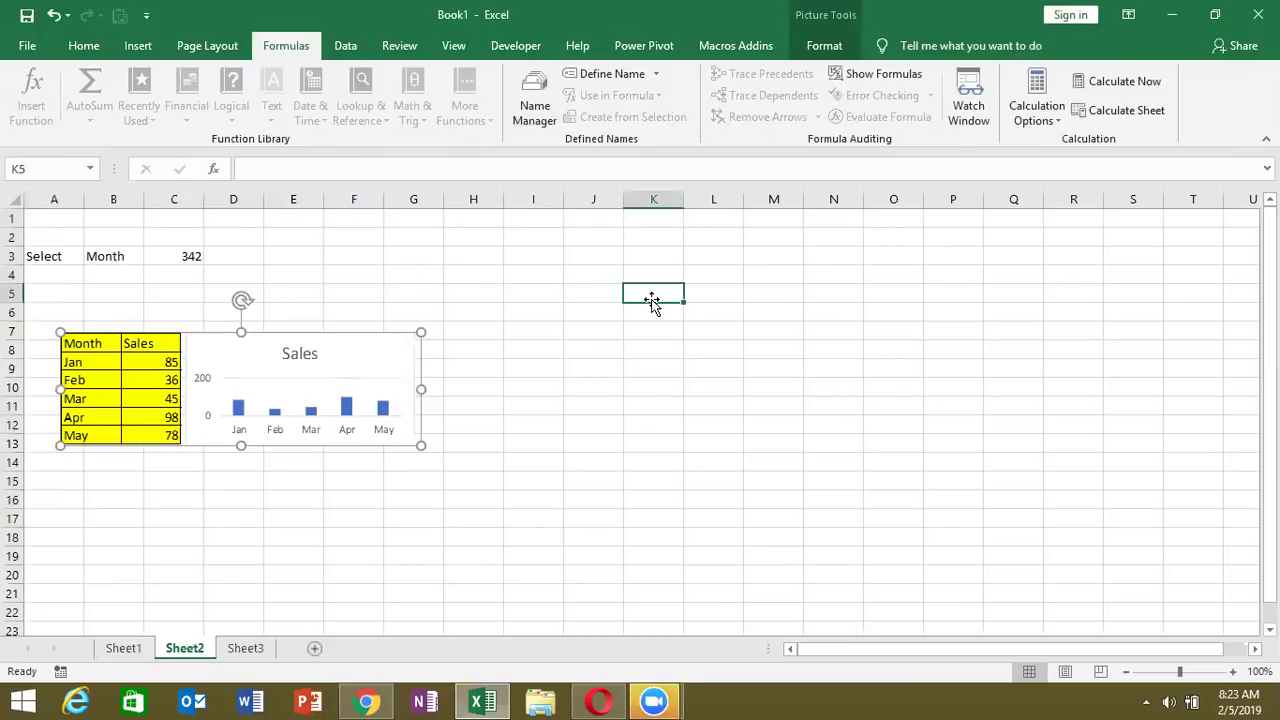
{"action": "left_click", "coordinate": [532, 110]}
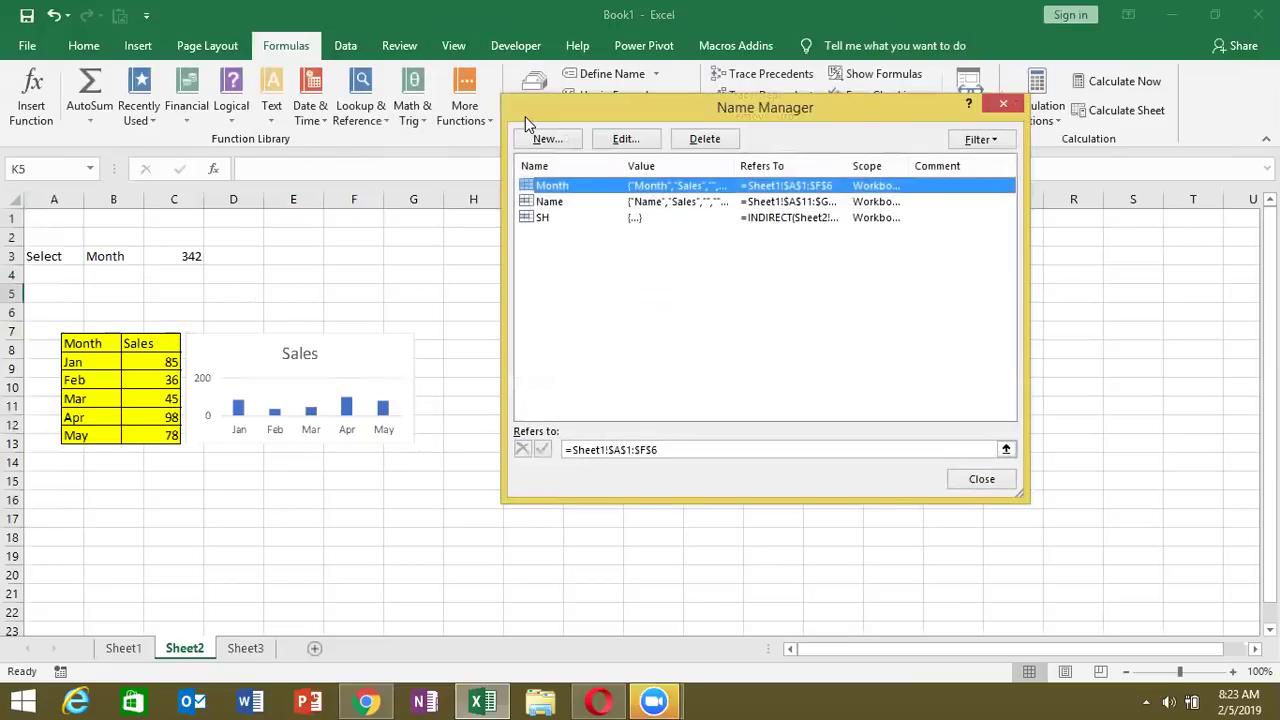
{"action": "double_click", "coordinate": [545, 218]}
{"action": "key", "text": "Escape"}
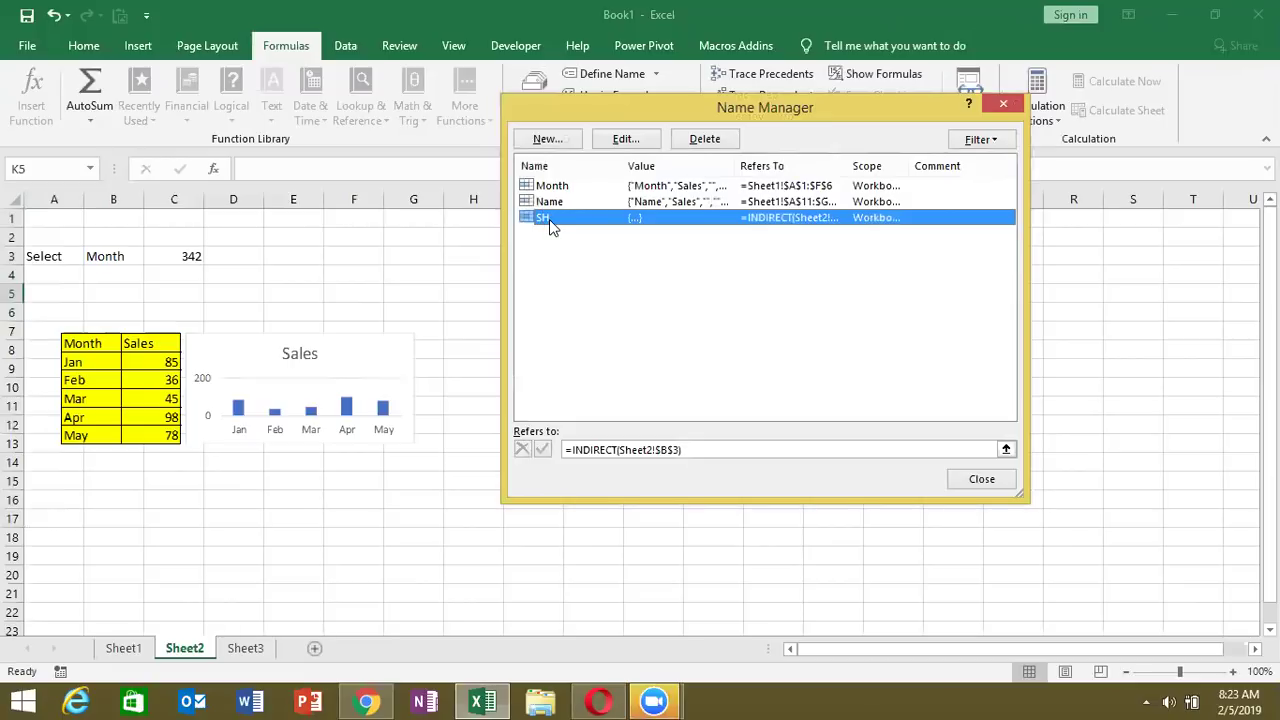
{"action": "left_click", "coordinate": [605, 451]}
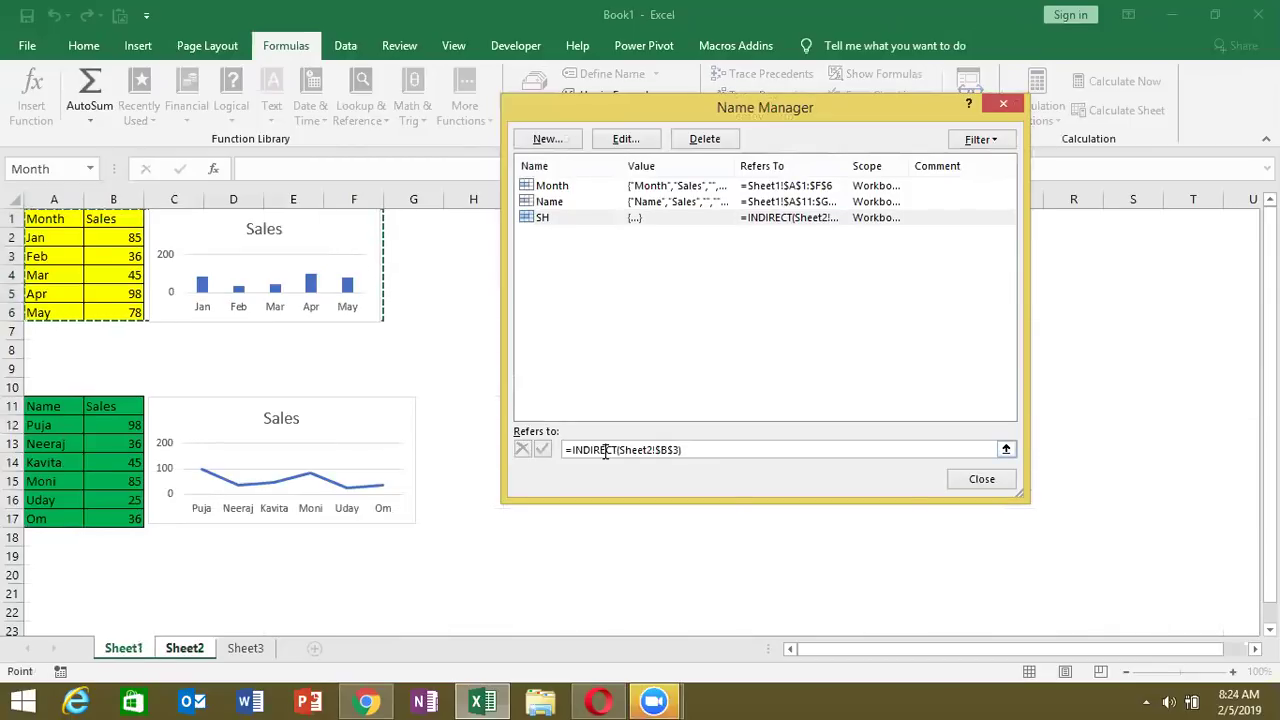
{"action": "key", "text": "Escape"}
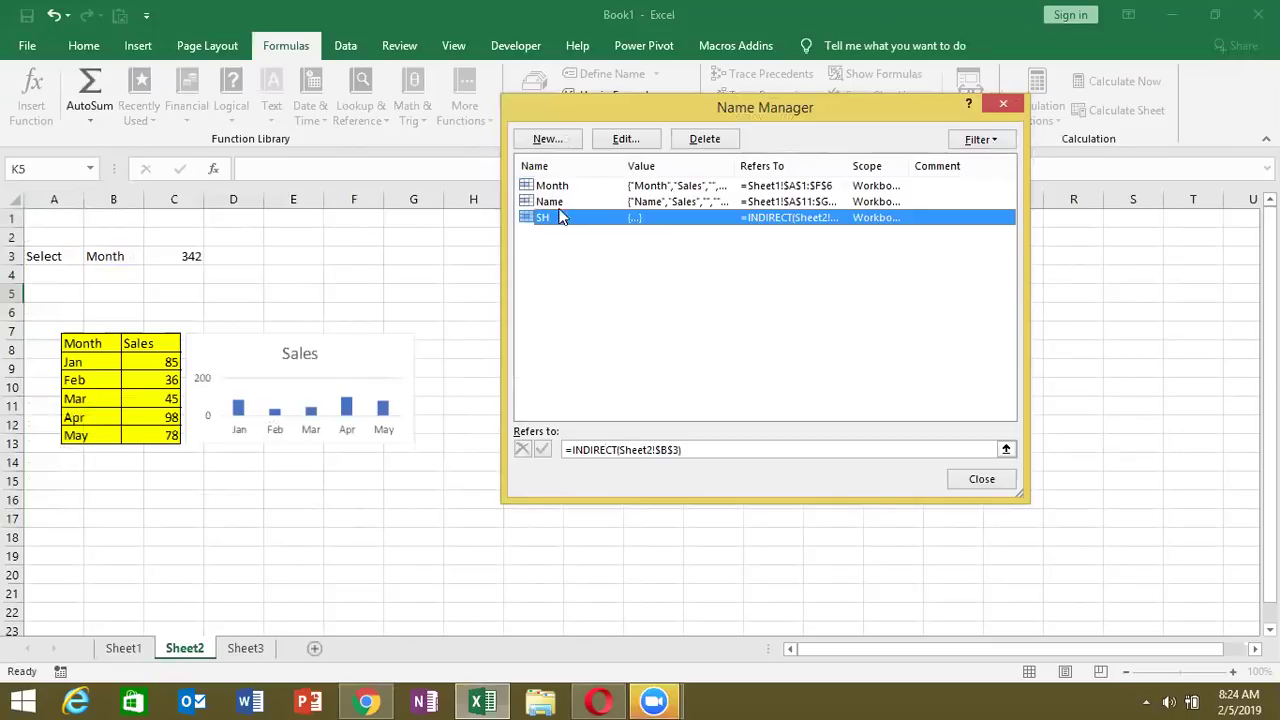
{"action": "left_click", "coordinate": [634, 449]}
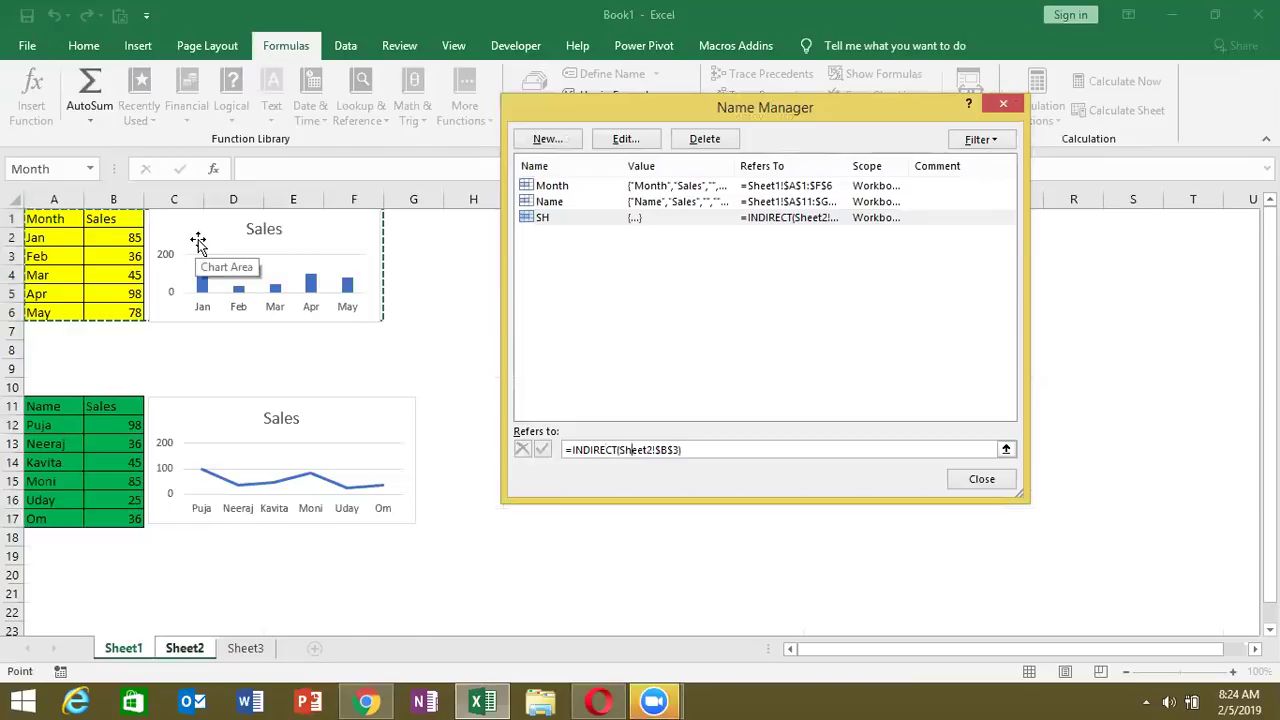
{"action": "key", "text": "Escape"}
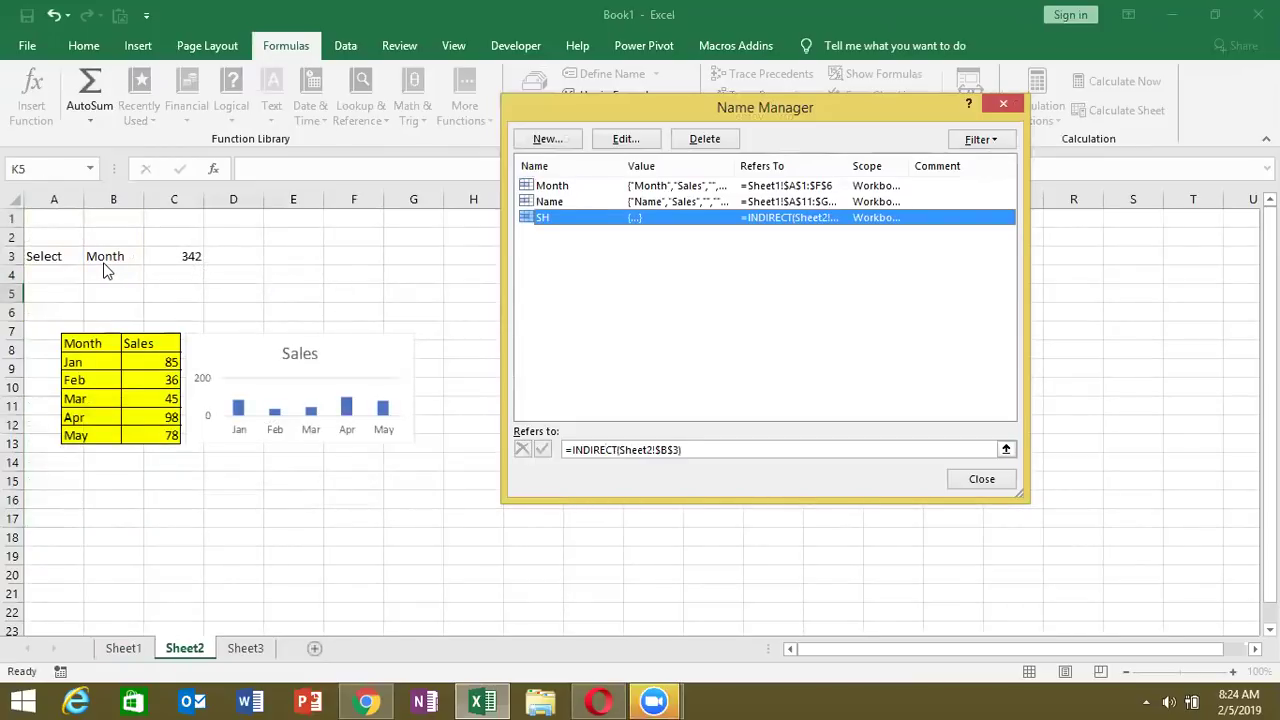
{"action": "key", "text": "Escape"}
Step: Choose Name in B3 to show the Name/Sales table in the picture
{"action": "double_click", "coordinate": [108, 258]}
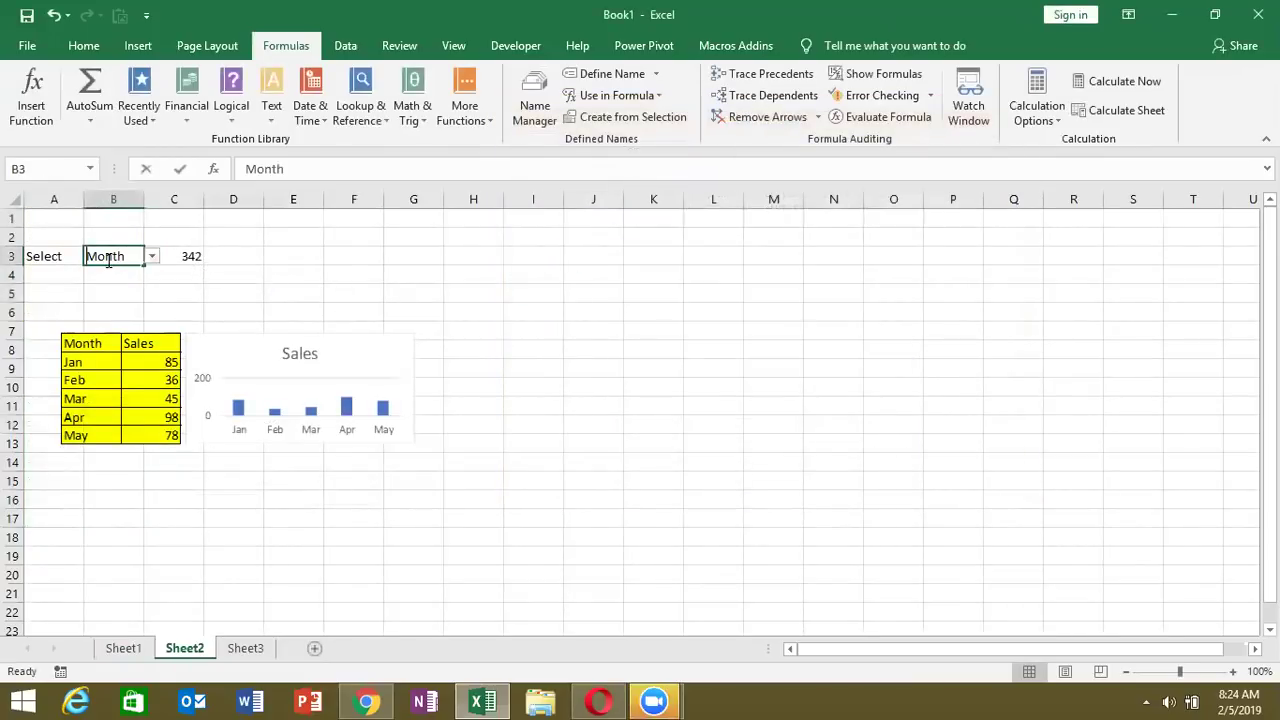
{"action": "left_click", "coordinate": [151, 256]}
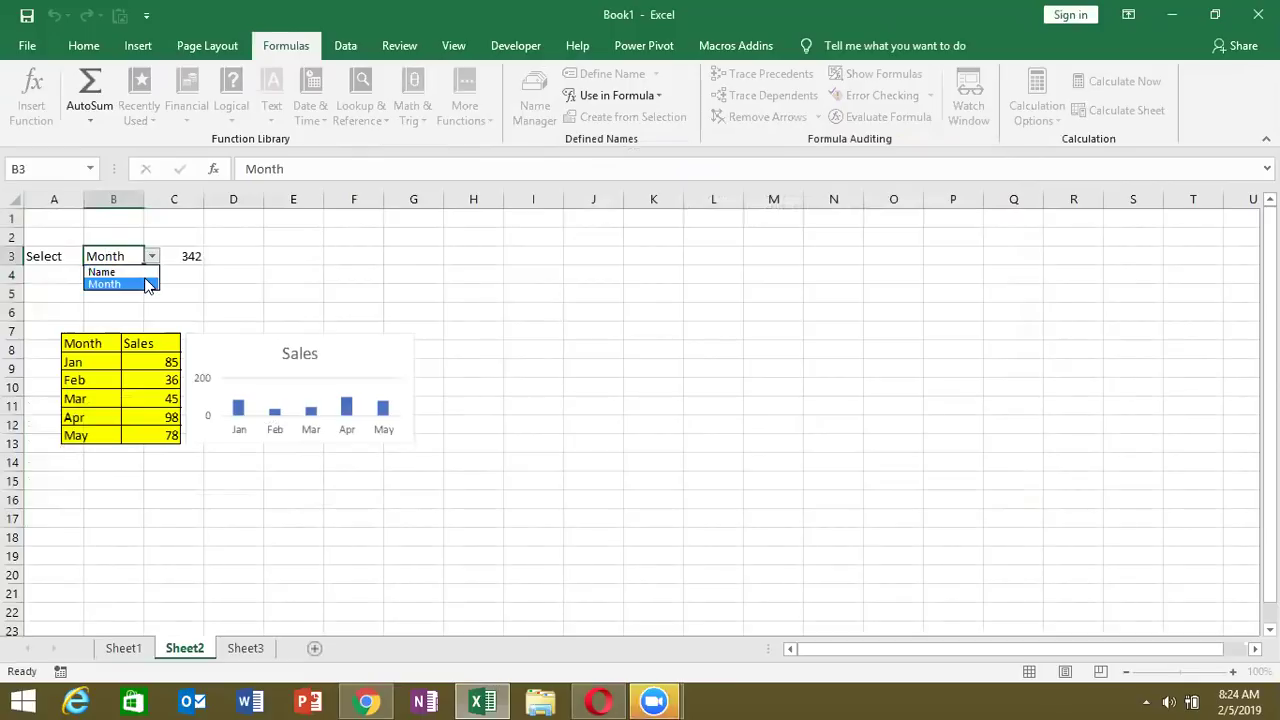
{"action": "key", "text": "Up"}
{"action": "key", "text": "Return"}
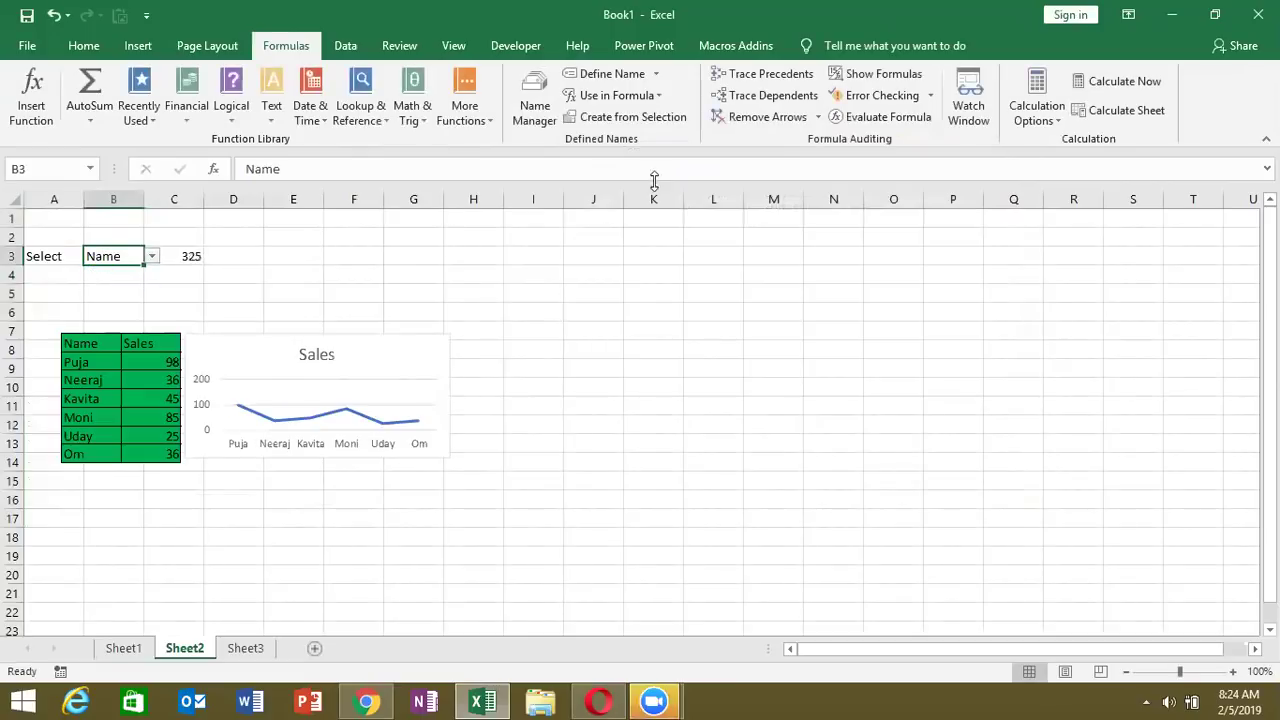
Step: Recheck the SH definition in Name Manager and the picture's =SH formula, leaving both unchanged
{"action": "left_click", "coordinate": [530, 112]}
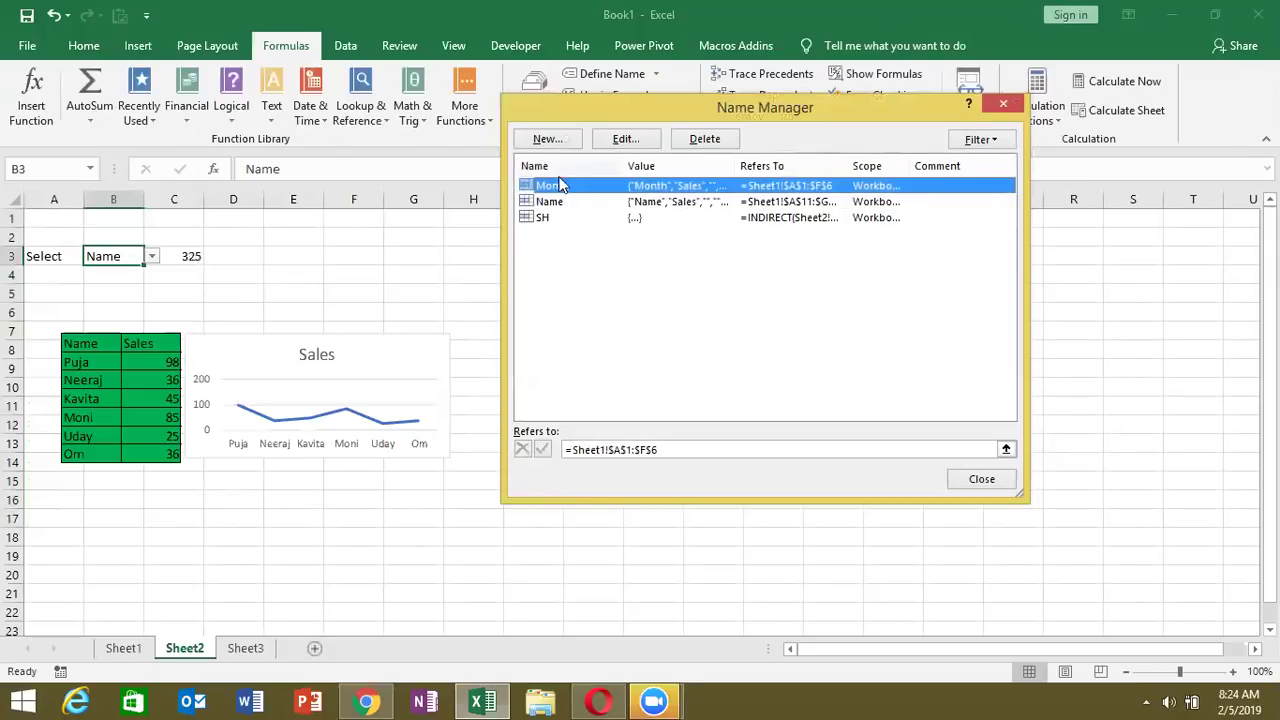
{"action": "left_click", "coordinate": [562, 220]}
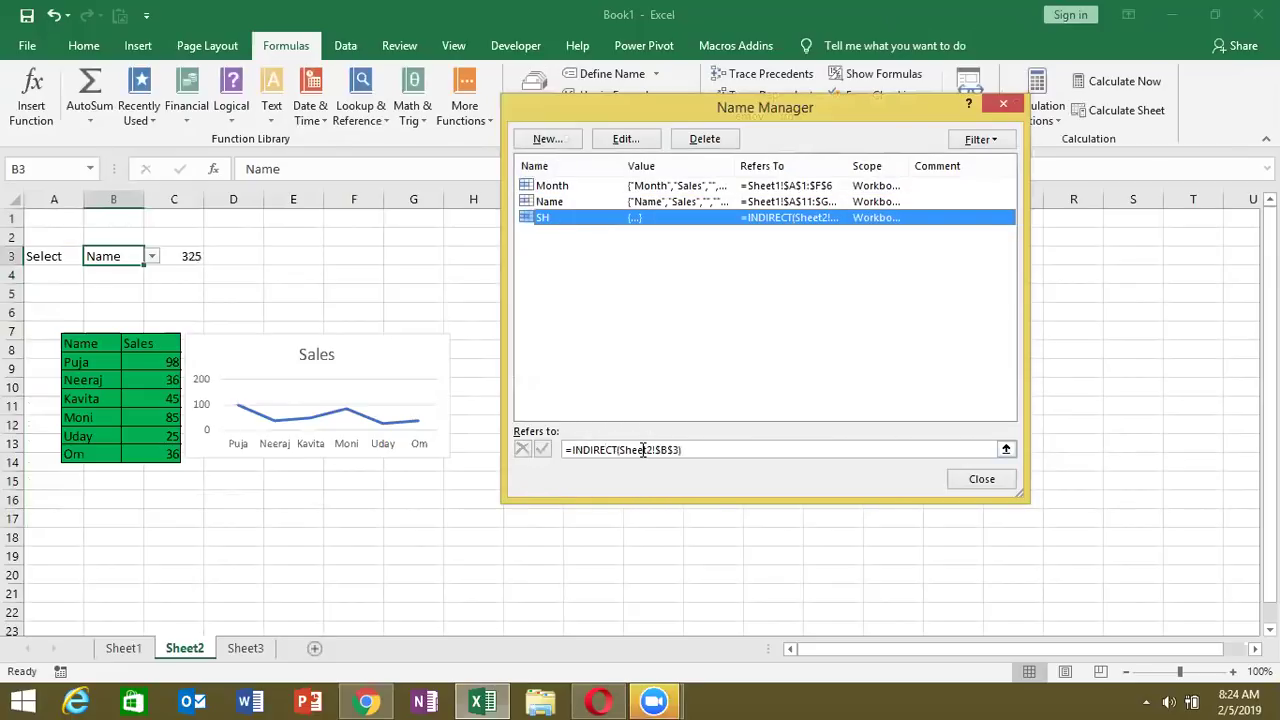
{"action": "left_click", "coordinate": [643, 450]}
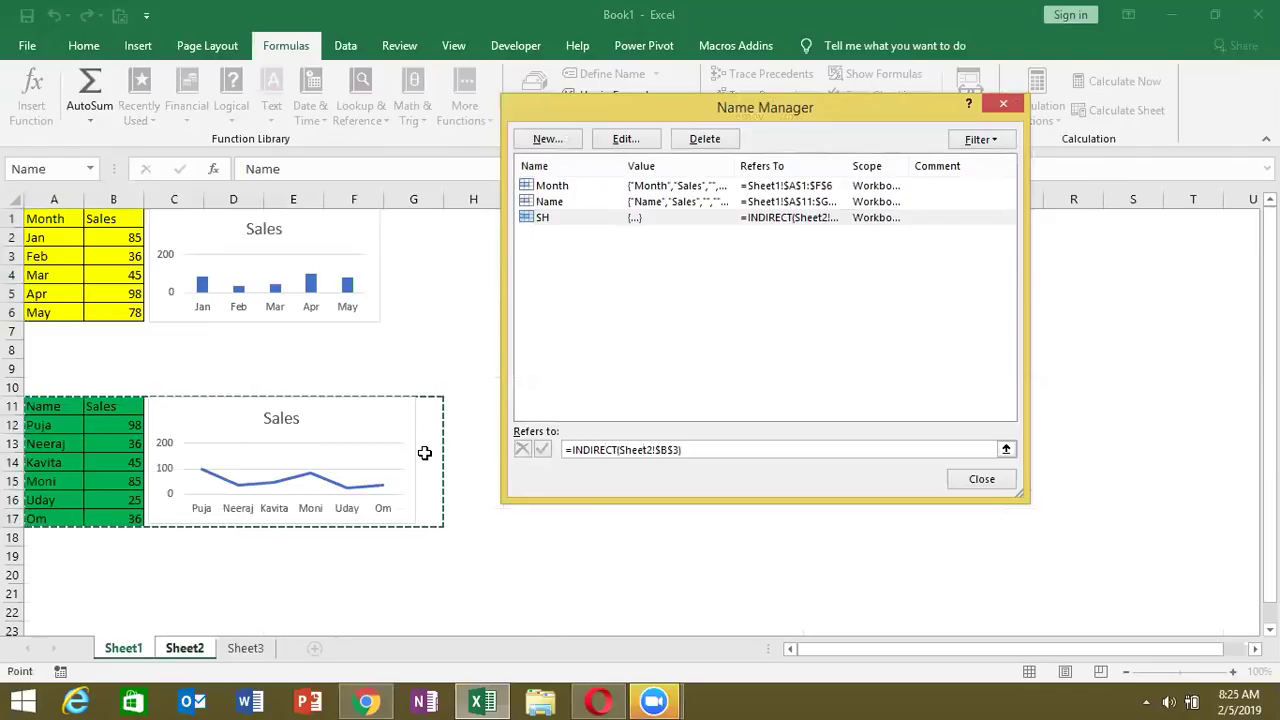
{"action": "key", "text": "Escape"}
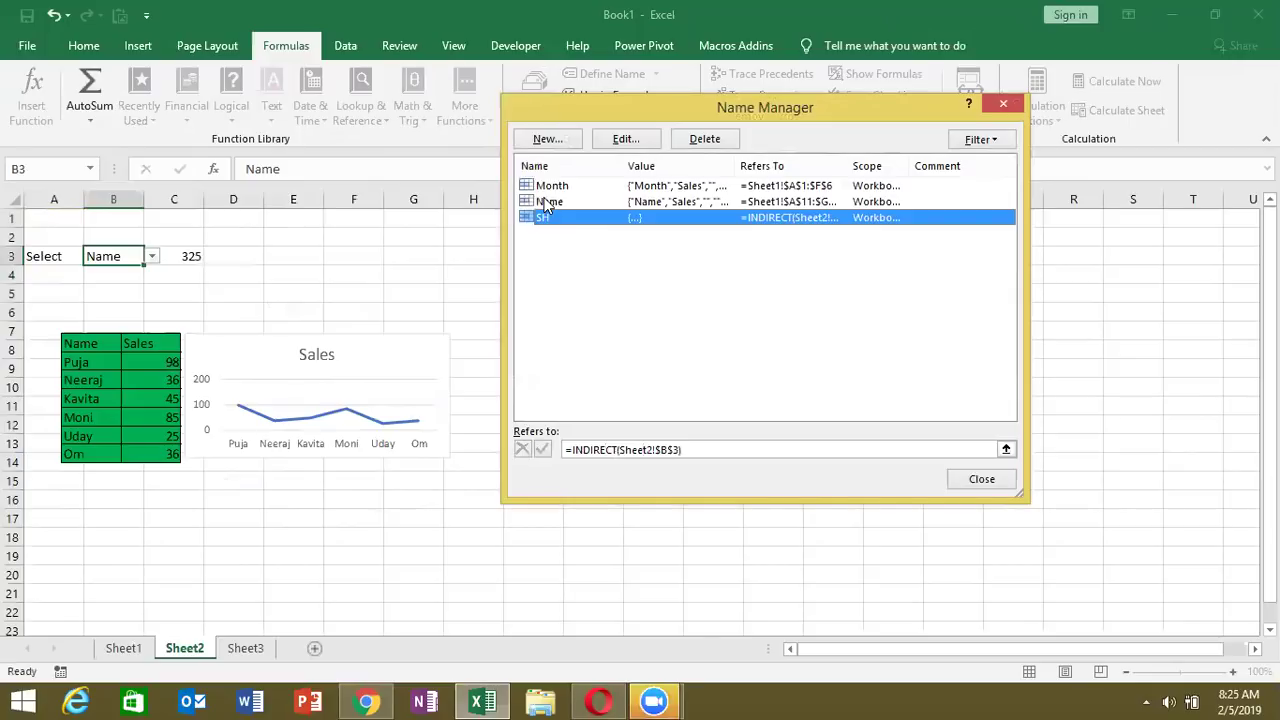
{"action": "key", "text": "Escape"}
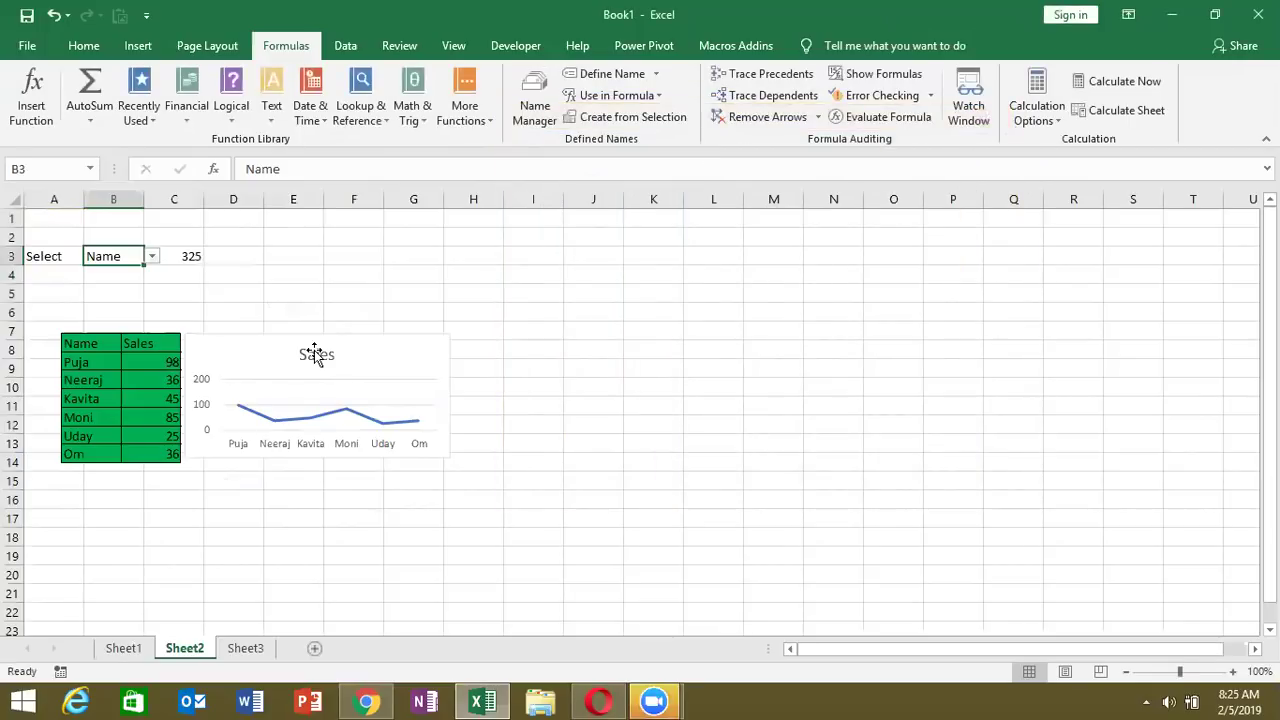
{"action": "left_click", "coordinate": [312, 355]}
{"action": "left_click", "coordinate": [256, 169]}
{"action": "type", "text": "=$"}
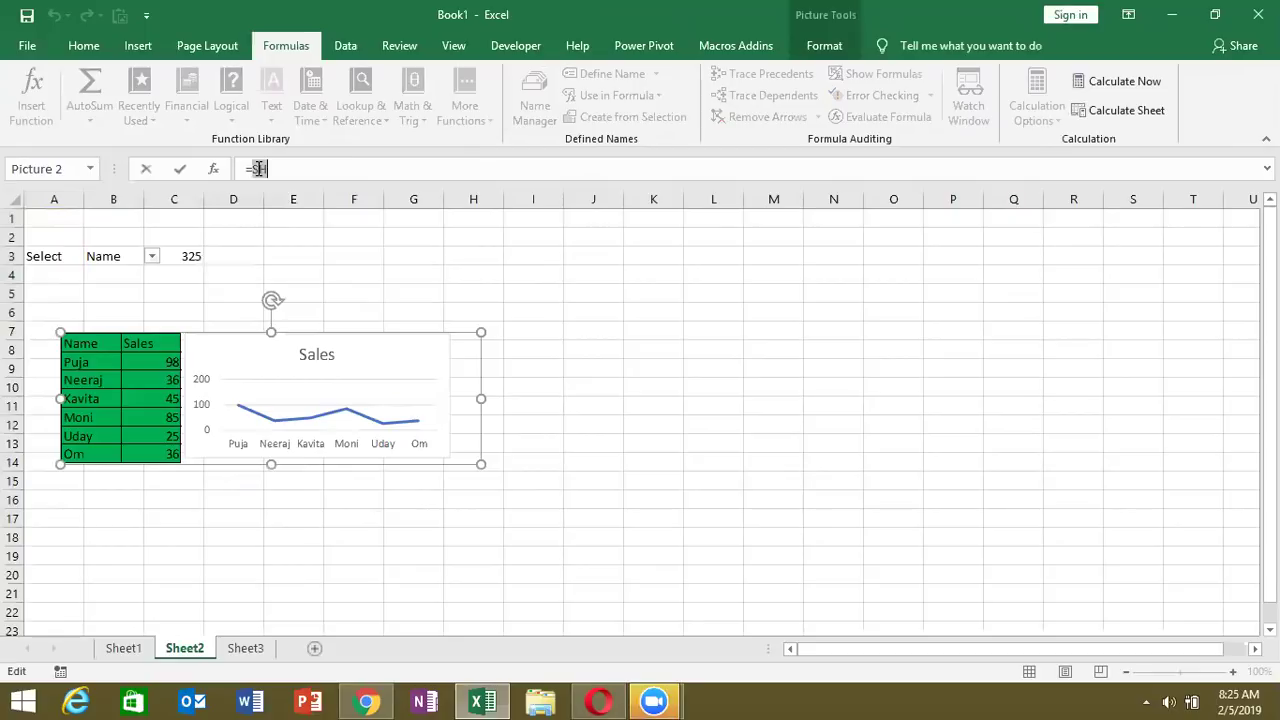
{"action": "key", "text": "Return"}
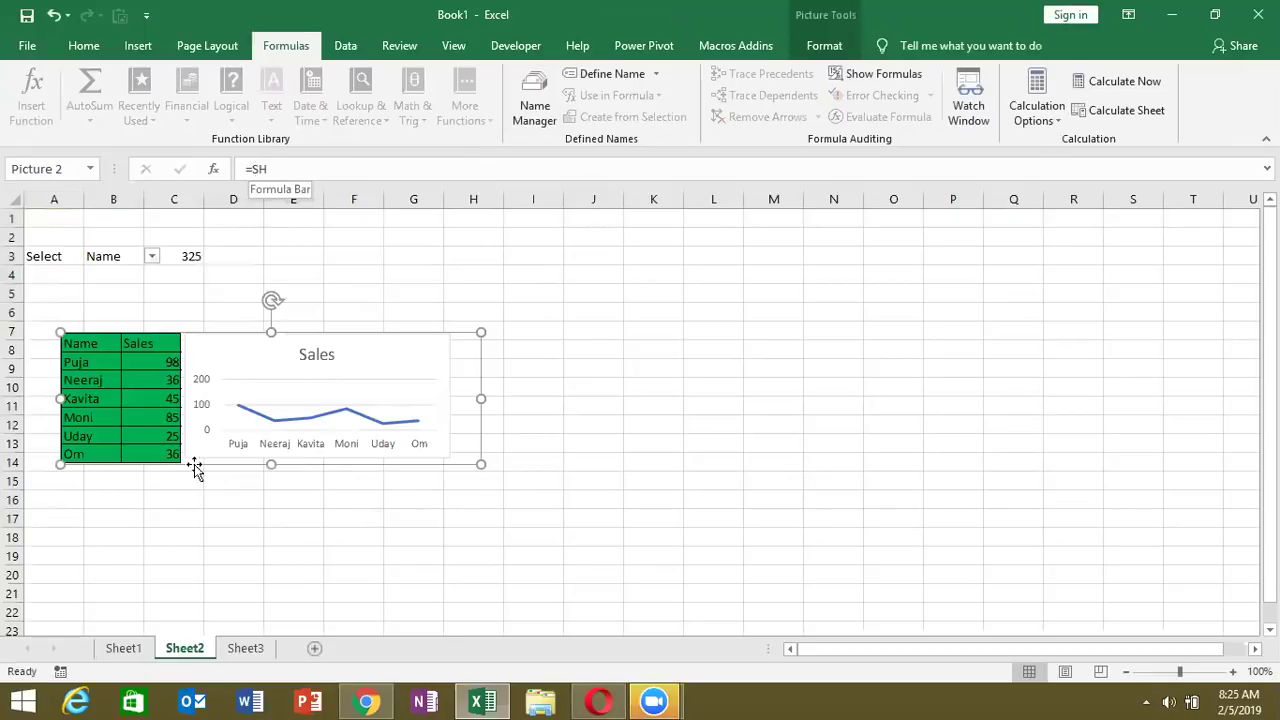
Step: Select A20:G26 on Sheet1, set Sheet2's B3 back to Month, and return to Sheet1
{"action": "left_click", "coordinate": [140, 648]}
{"action": "mouse_move", "coordinate": [40, 577]}
{"action": "left_mouse_down"}
{"action": "mouse_move", "coordinate": [410, 599]}
{"action": "mouse_move", "coordinate": [375, 581]}
{"action": "mouse_move", "coordinate": [393, 582]}
{"action": "left_mouse_up"}
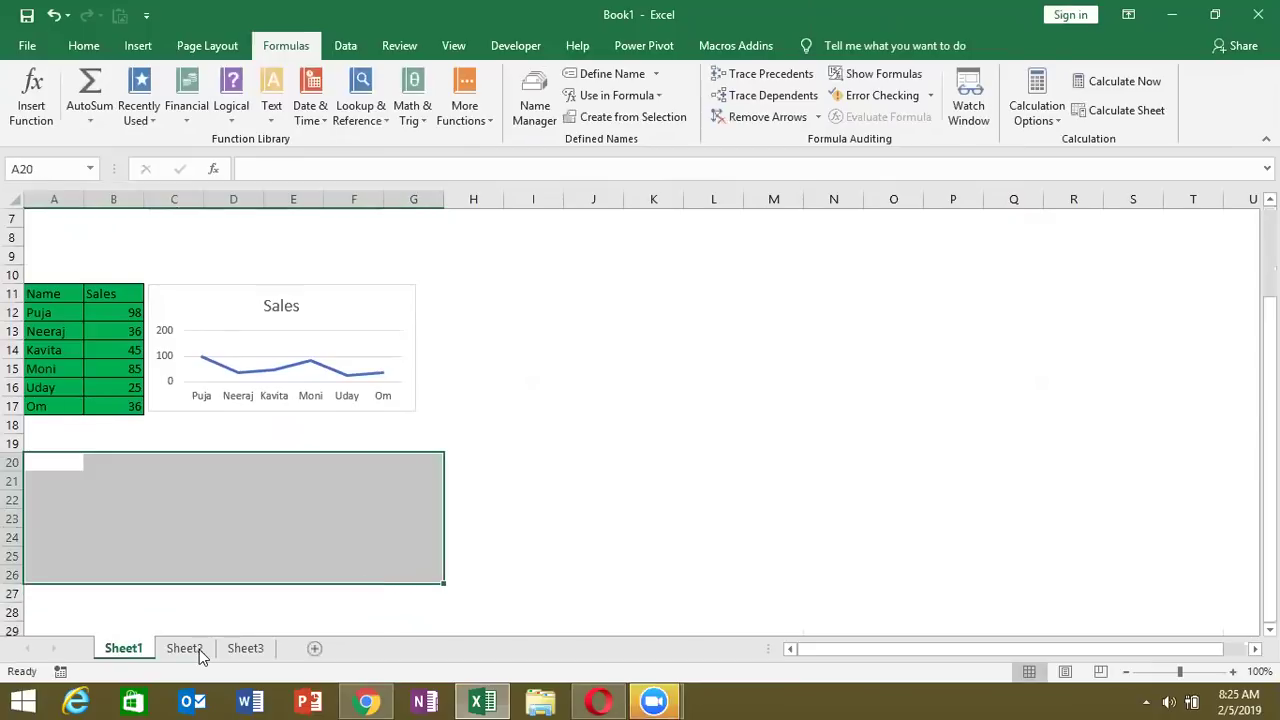
{"action": "left_click", "coordinate": [199, 649]}
{"action": "left_click", "coordinate": [151, 262]}
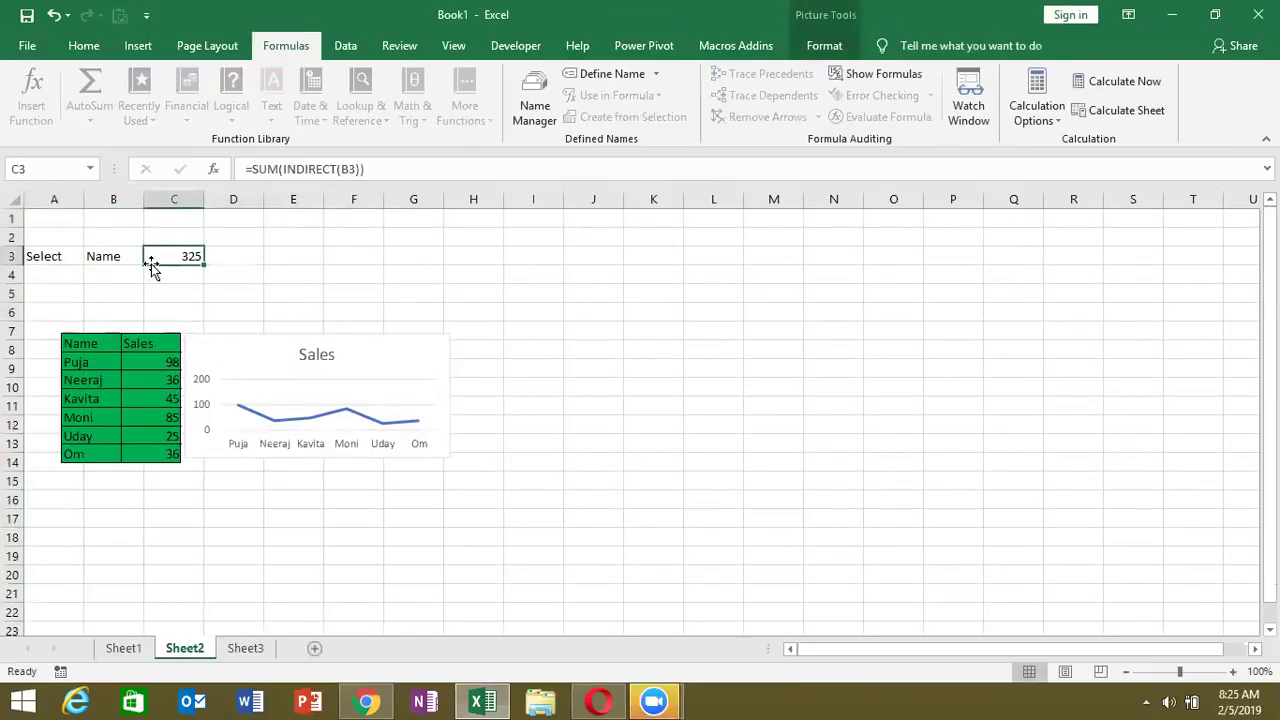
{"action": "left_click", "coordinate": [131, 256]}
{"action": "left_click", "coordinate": [151, 257]}
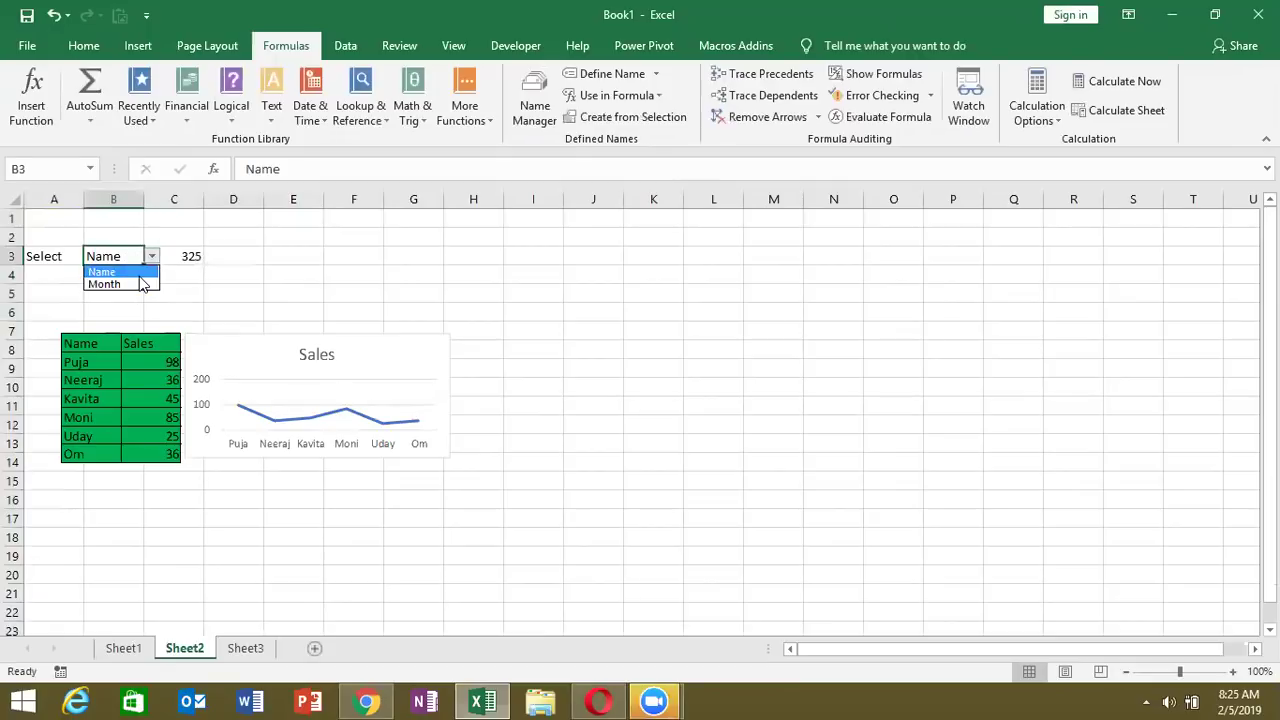
{"action": "left_click", "coordinate": [140, 284]}
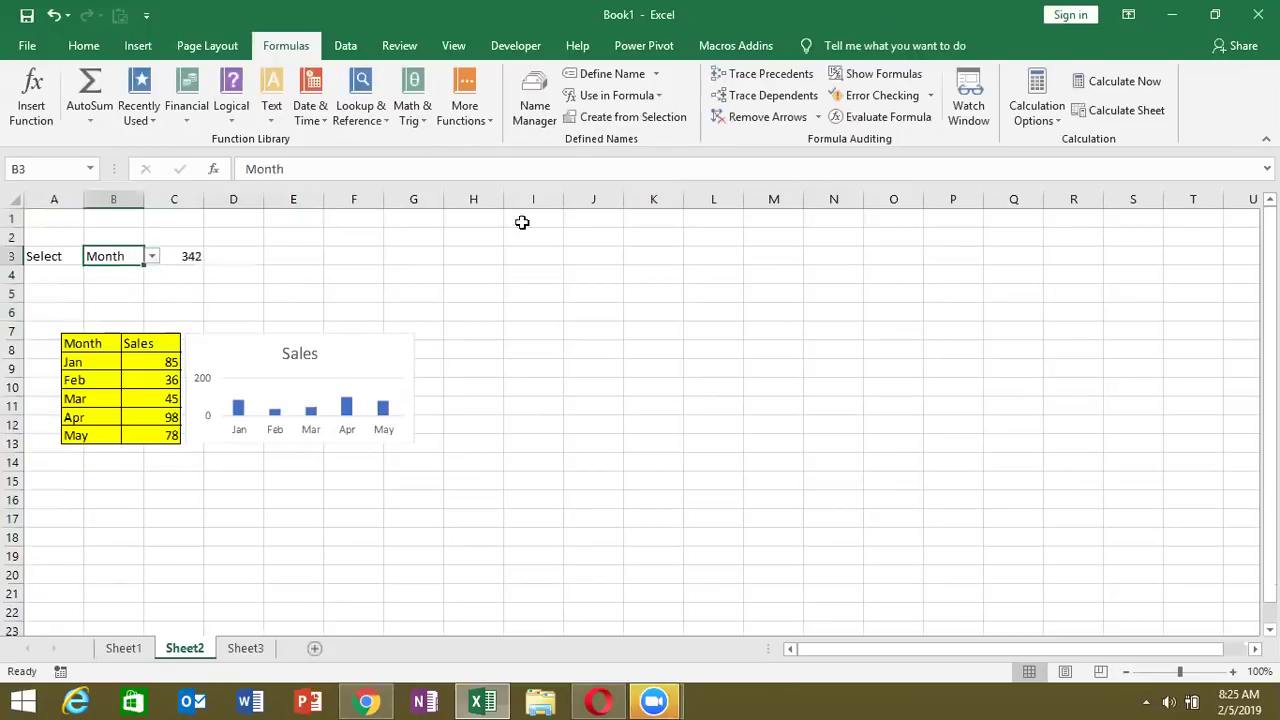
{"action": "left_click", "coordinate": [220, 385]}
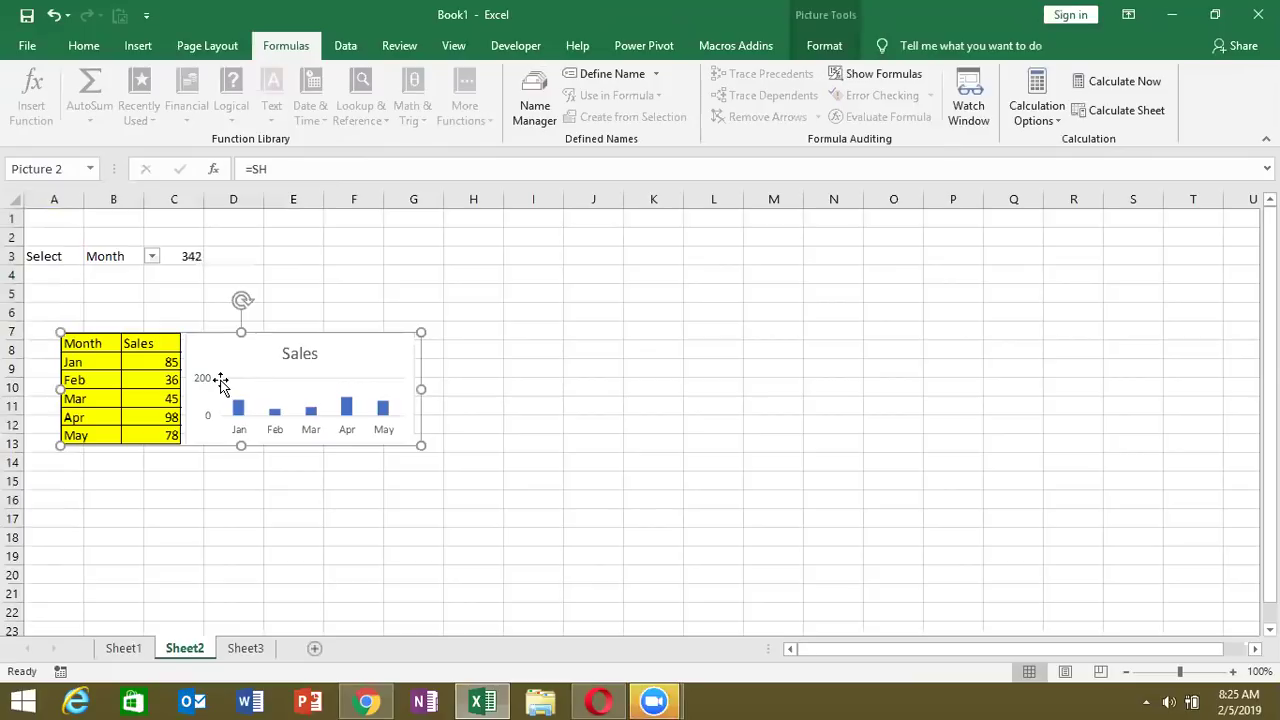
{"action": "left_click", "coordinate": [130, 648]}
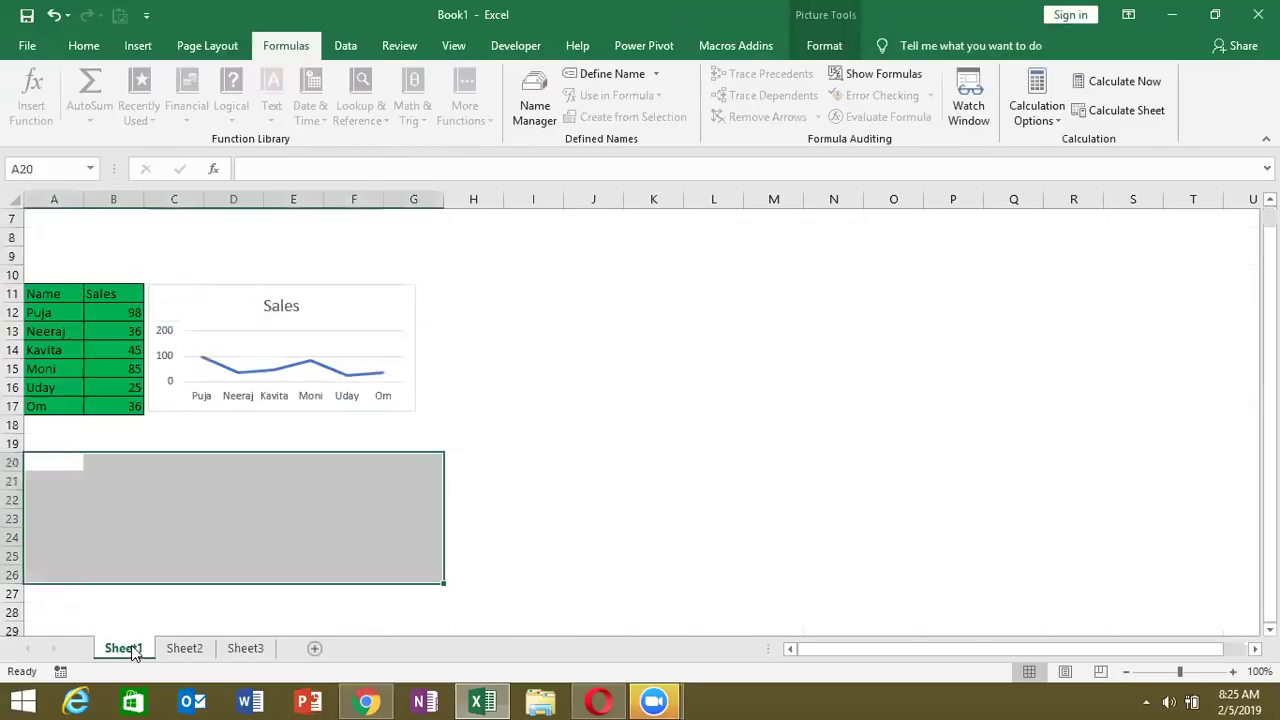
Step: Add City/Sales headers in A20:B20 and fill cities from Pune down to row 26
{"action": "left_click", "coordinate": [50, 463]}
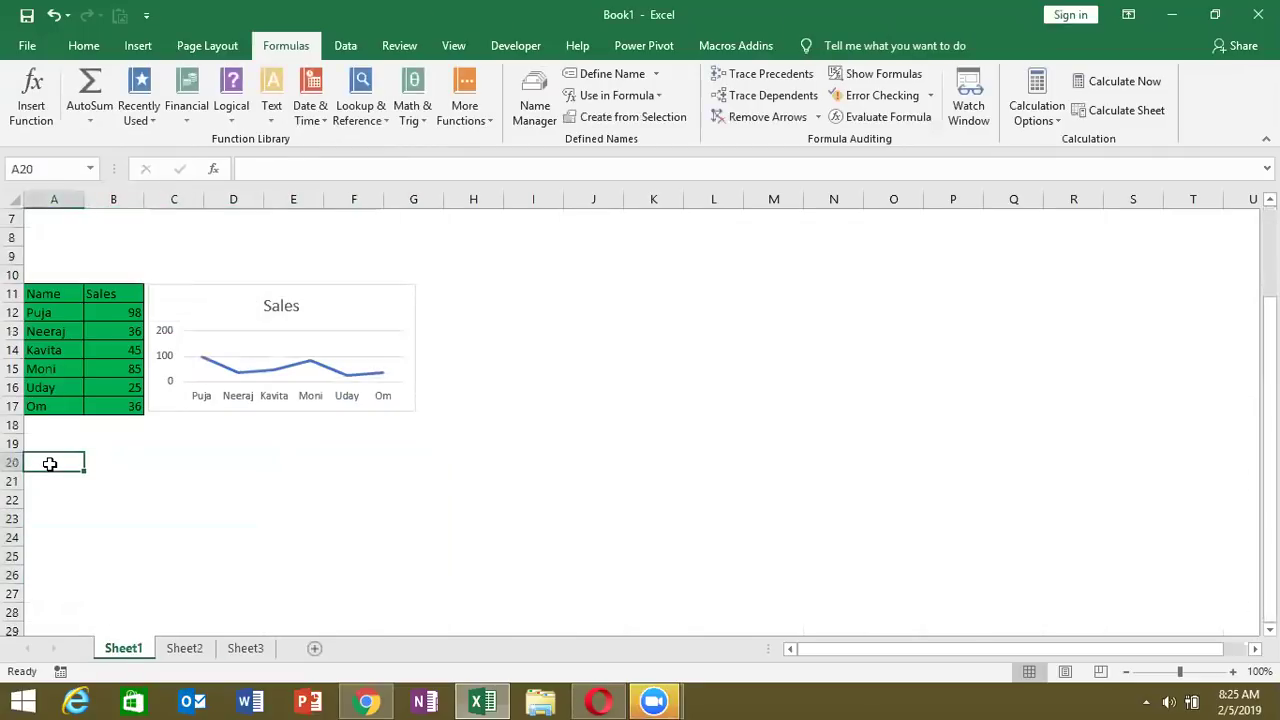
{"action": "type", "text": "City"}
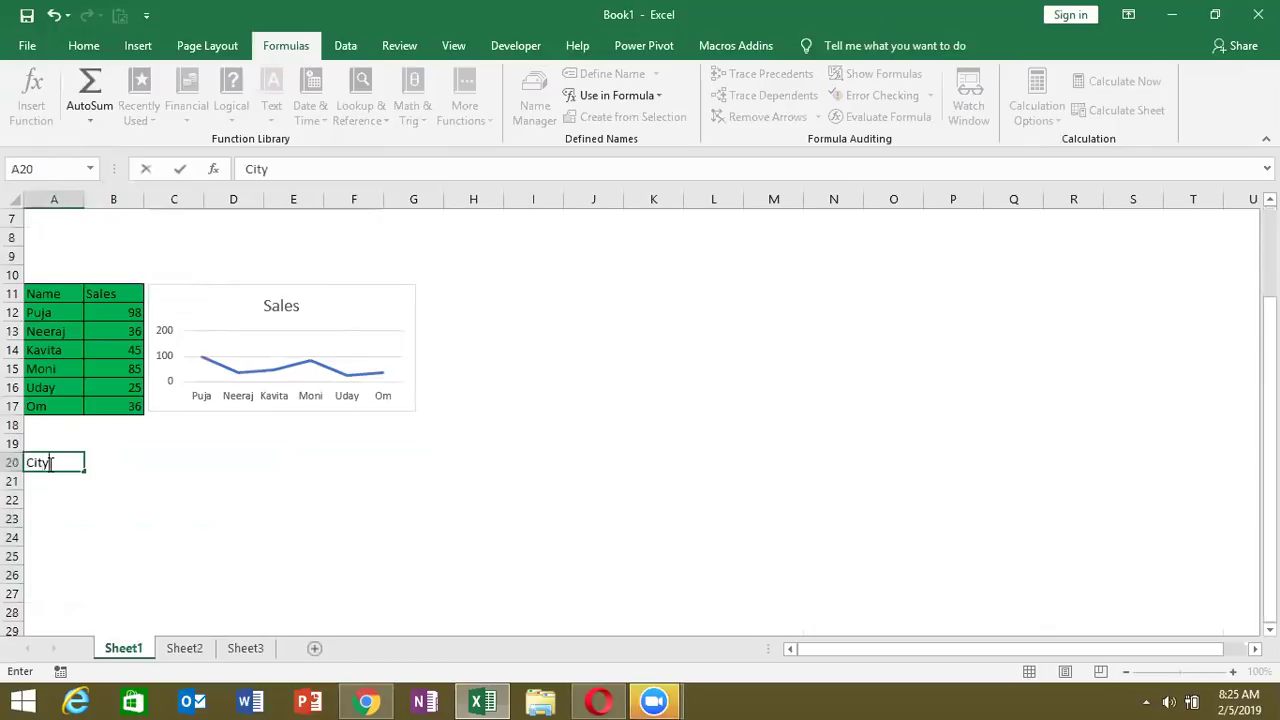
{"action": "key", "text": "Tab"}
{"action": "type", "text": "Sale"}
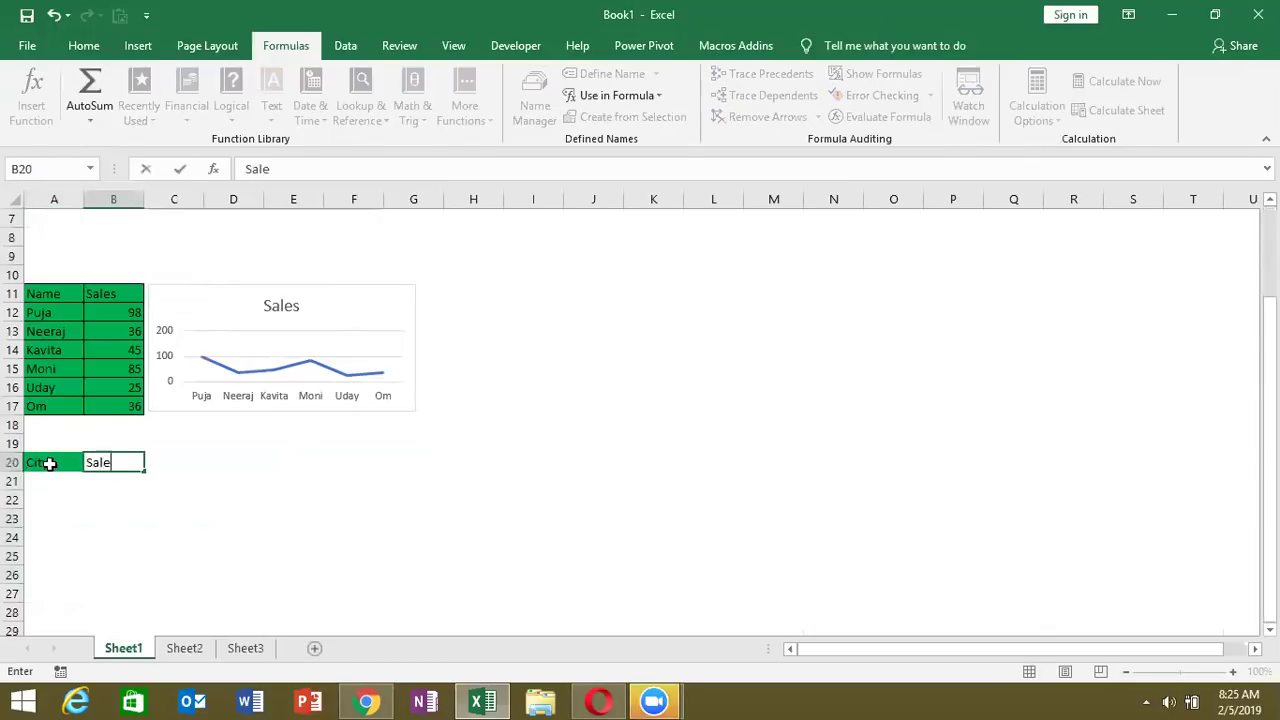
{"action": "type", "text": "s"}
{"action": "key", "text": "Return"}
{"action": "type", "text": "Pu"}
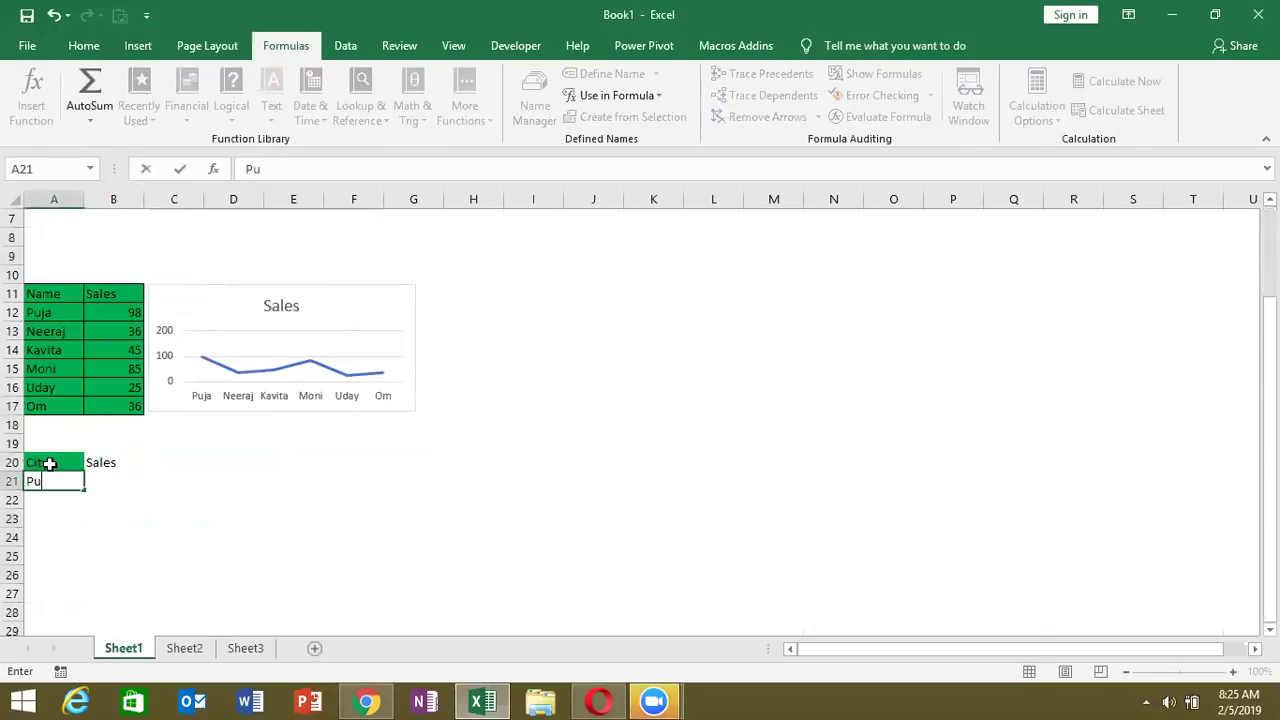
{"action": "type", "text": "ne"}
{"action": "key", "text": "ctrl+Return"}
{"action": "left_click_drag", "start_coordinate": [85, 491], "coordinate": [85, 580]}
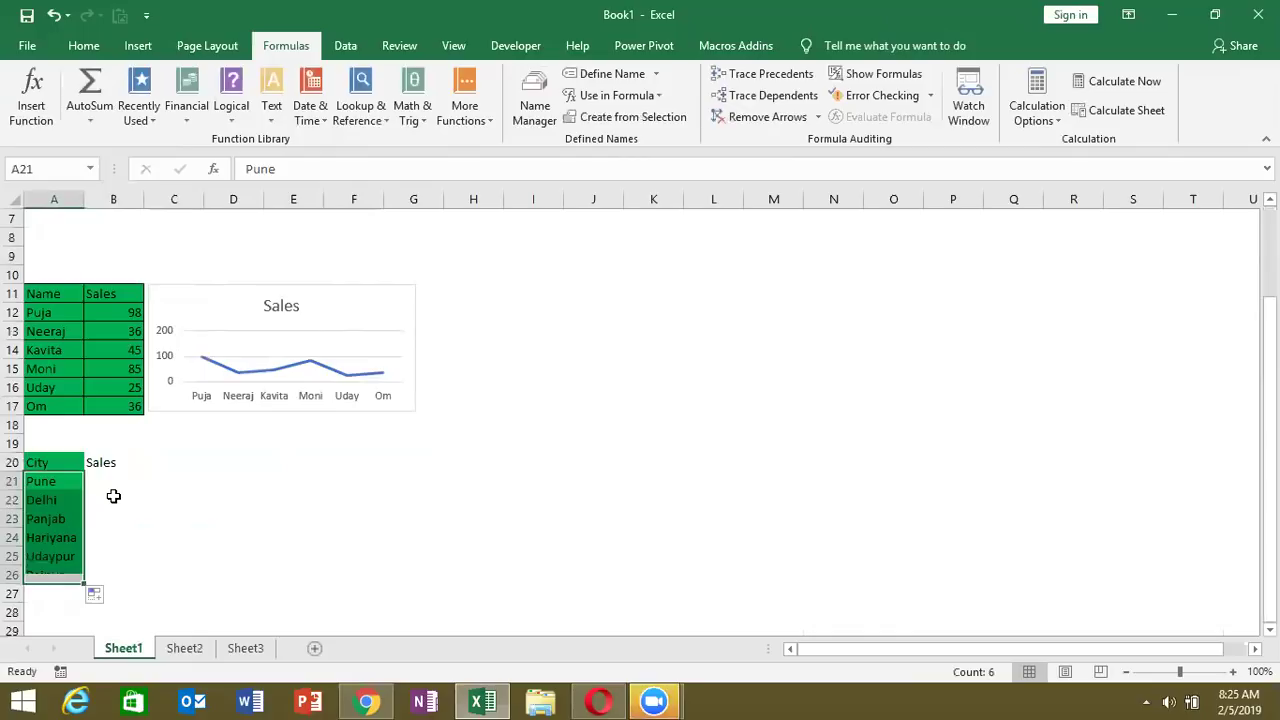
Step: Enter the sales values 85, 66, 25, 32, 55 and 25 in B21:B26
{"action": "left_click", "coordinate": [113, 482]}
{"action": "type", "text": "85"}
{"action": "key", "text": "Return"}
{"action": "type", "text": "66"}
{"action": "key", "text": "Return"}
{"action": "type", "text": "25"}
{"action": "key", "text": "Return"}
{"action": "type", "text": "2"}
{"action": "key", "text": "Return"}
{"action": "type", "text": "55"}
{"action": "key", "text": "Return"}
{"action": "type", "text": "25"}
{"action": "key", "text": "Return"}
Step: Give A20:B26 borders and an orange-gold fill, then open the File Info screen
{"action": "left_click_drag", "start_coordinate": [72, 462], "coordinate": [117, 575]}
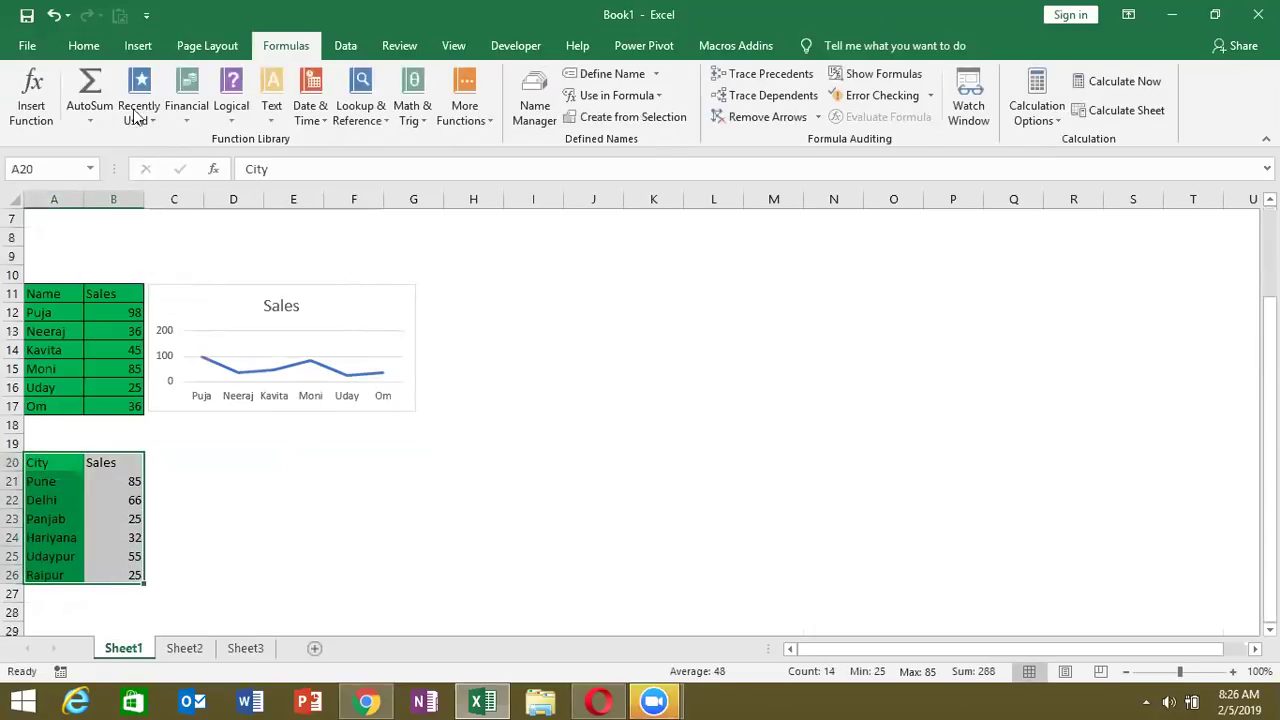
{"action": "left_click", "coordinate": [84, 45]}
{"action": "left_click", "coordinate": [253, 110]}
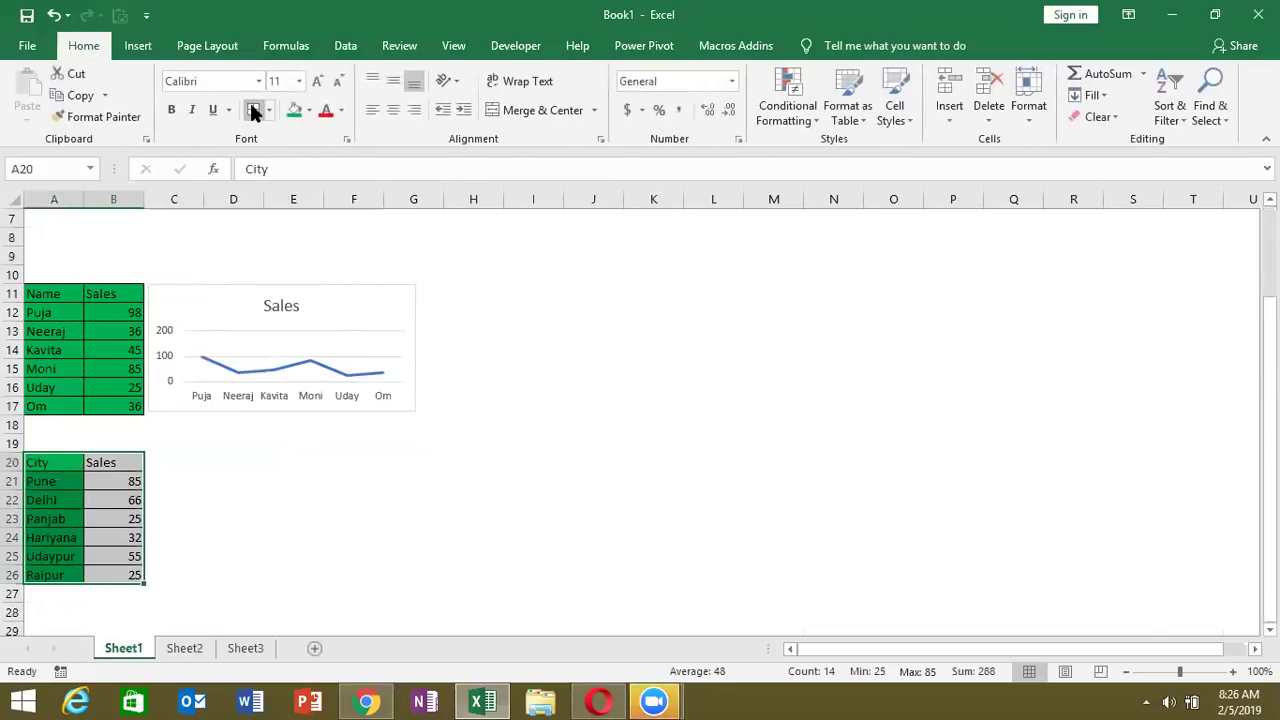
{"action": "left_click", "coordinate": [309, 110]}
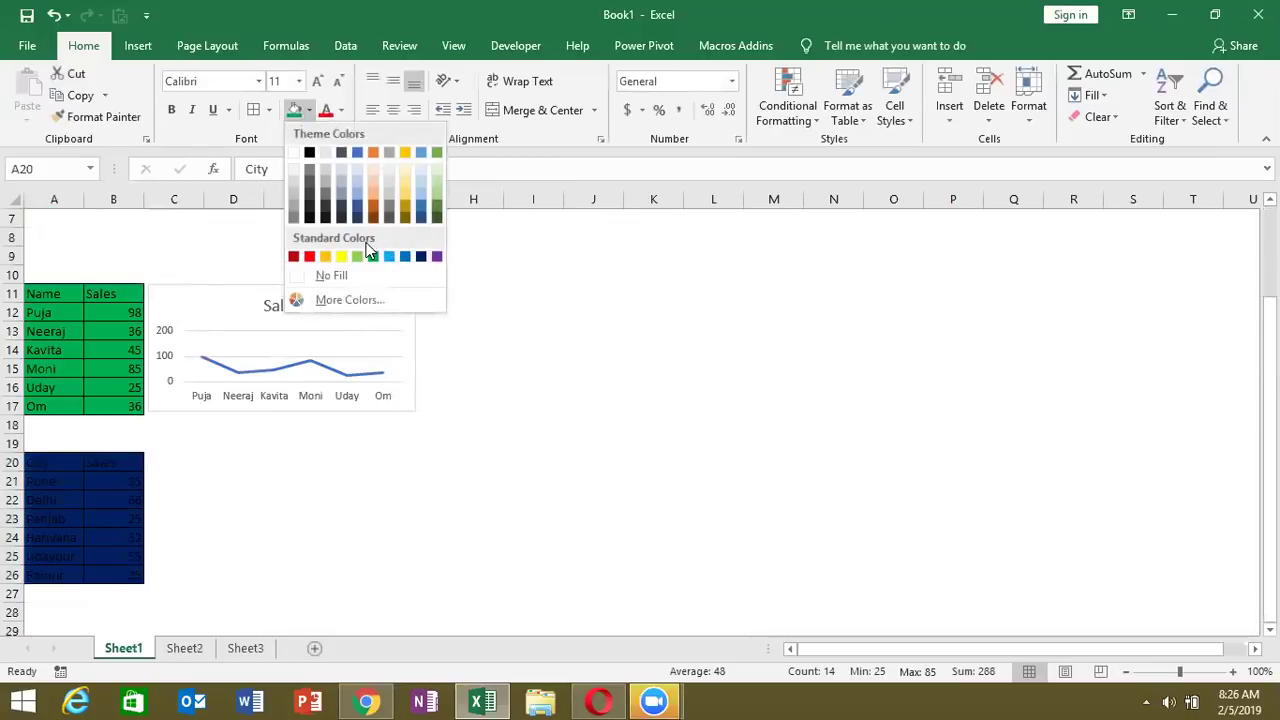
{"action": "left_click", "coordinate": [325, 257]}
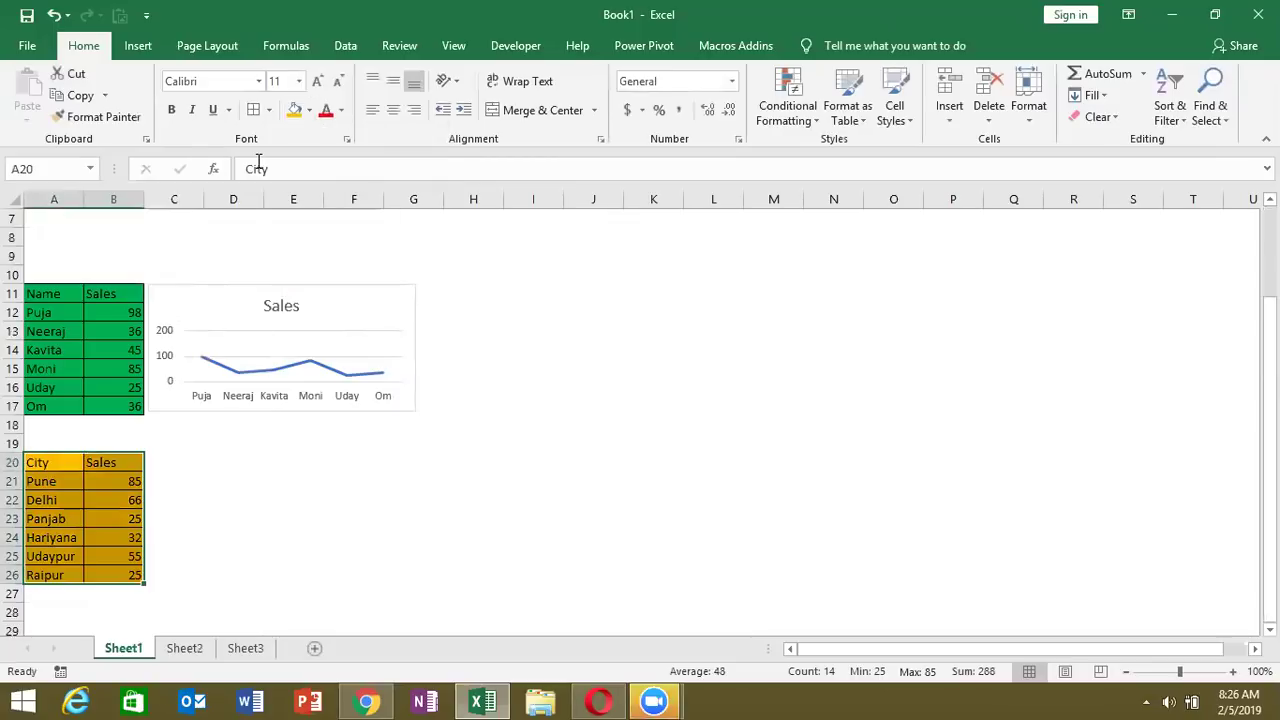
{"action": "left_click", "coordinate": [140, 45]}
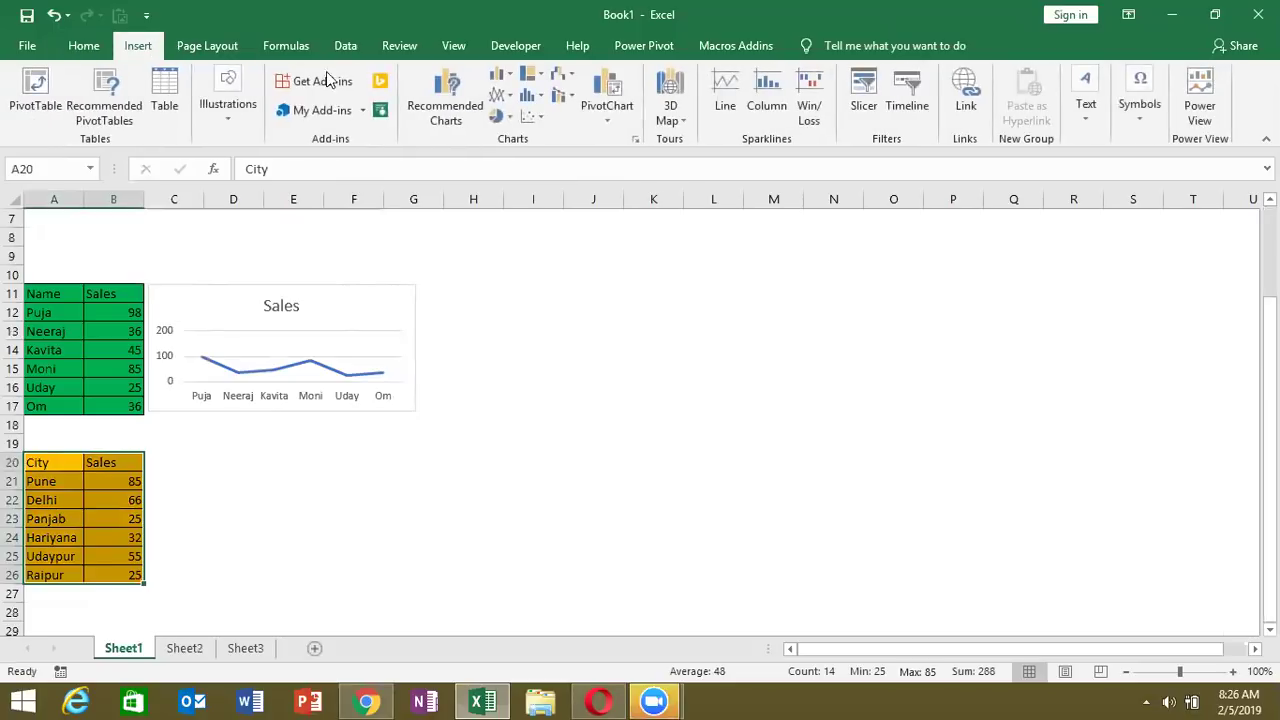
{"action": "left_click", "coordinate": [38, 47]}
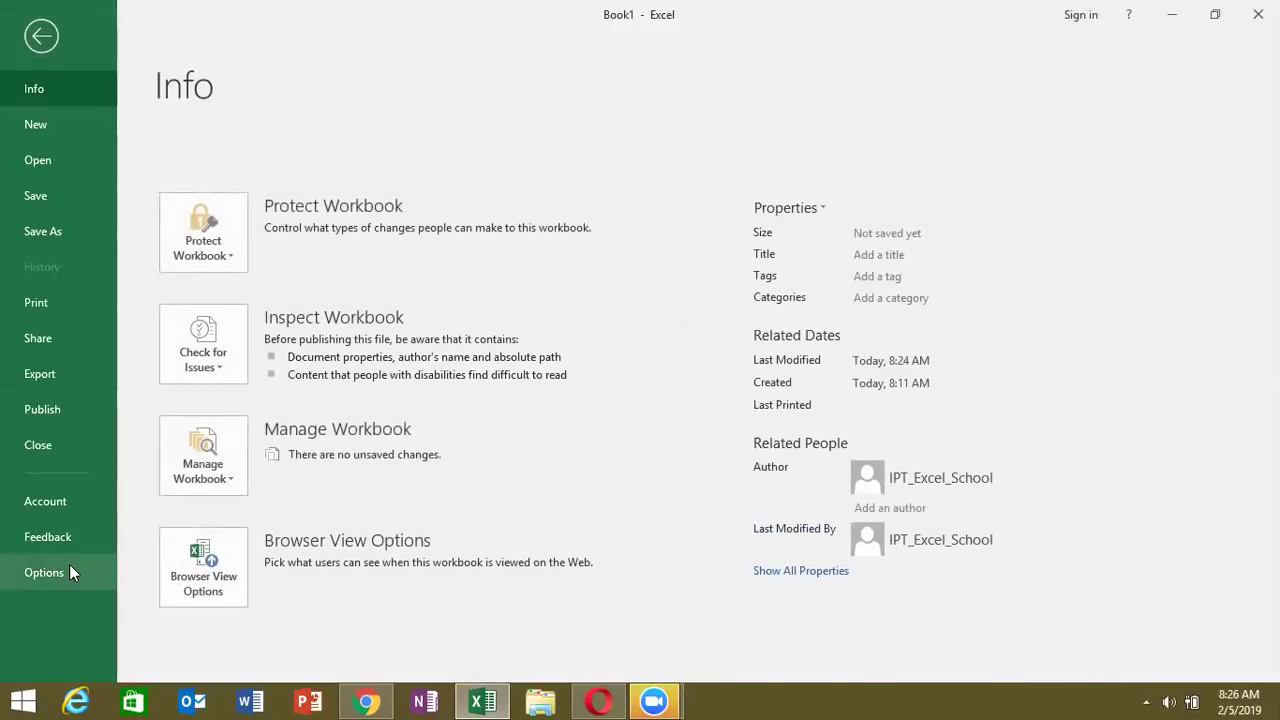
Step: View the custom lists under Excel Options > Advanced > General, then cancel without changes
{"action": "left_click", "coordinate": [44, 572]}
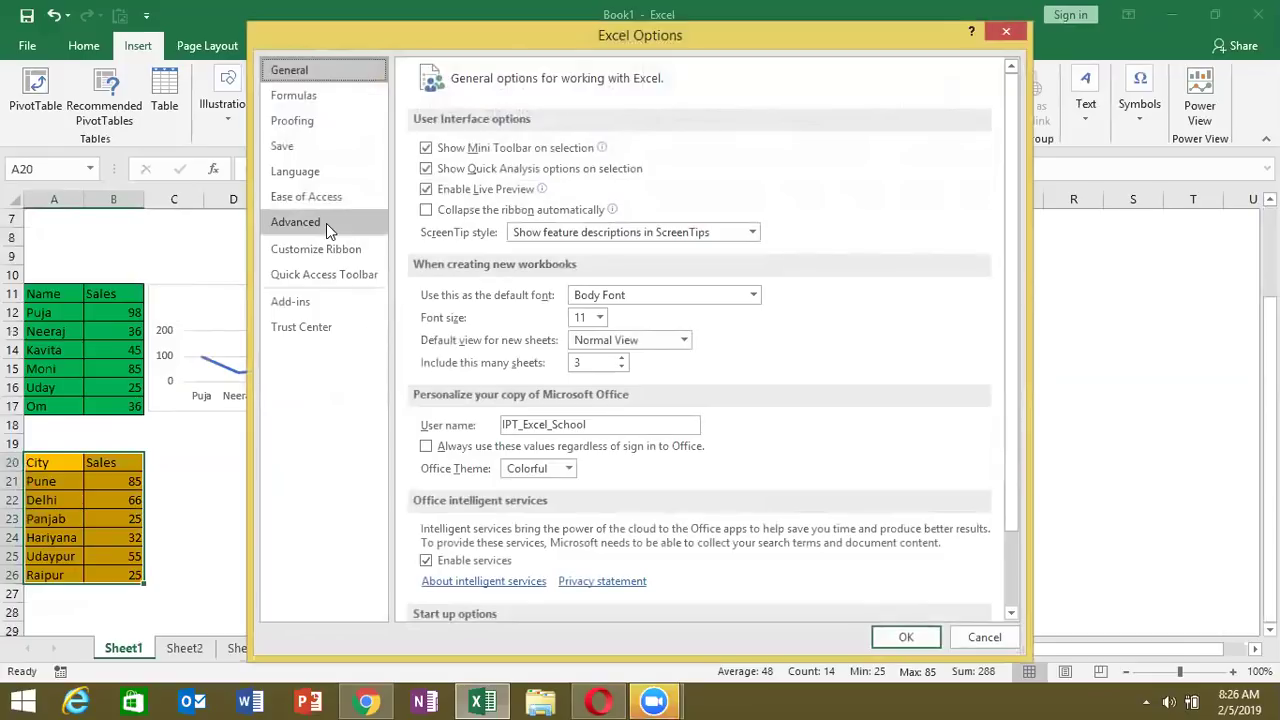
{"action": "left_click", "coordinate": [326, 223]}
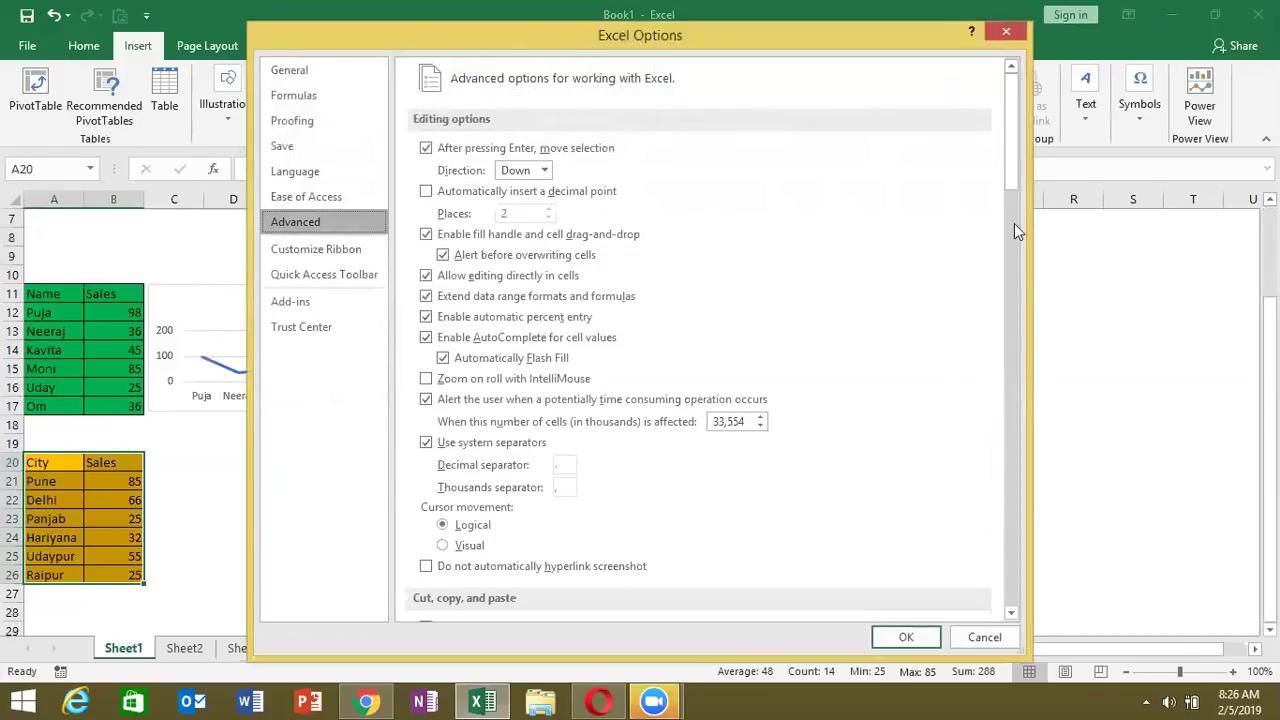
{"action": "left_click_drag", "start_coordinate": [1012, 150], "coordinate": [1047, 512]}
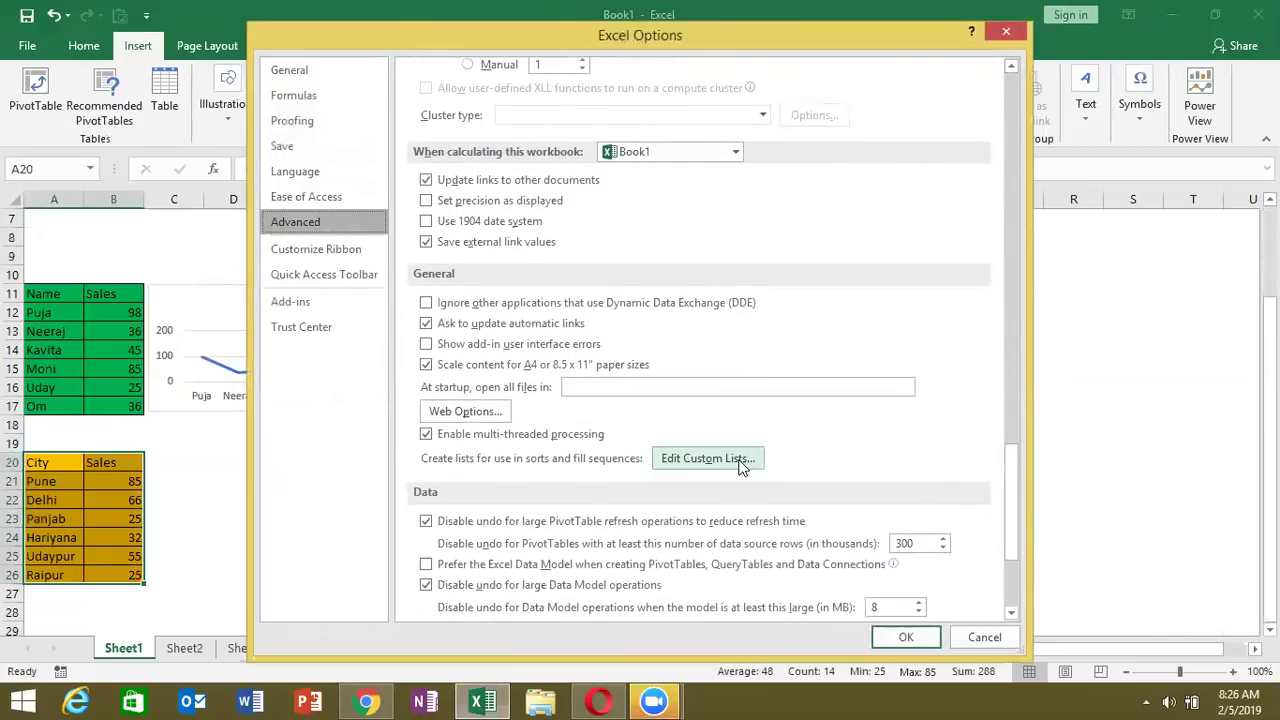
{"action": "left_click", "coordinate": [740, 466]}
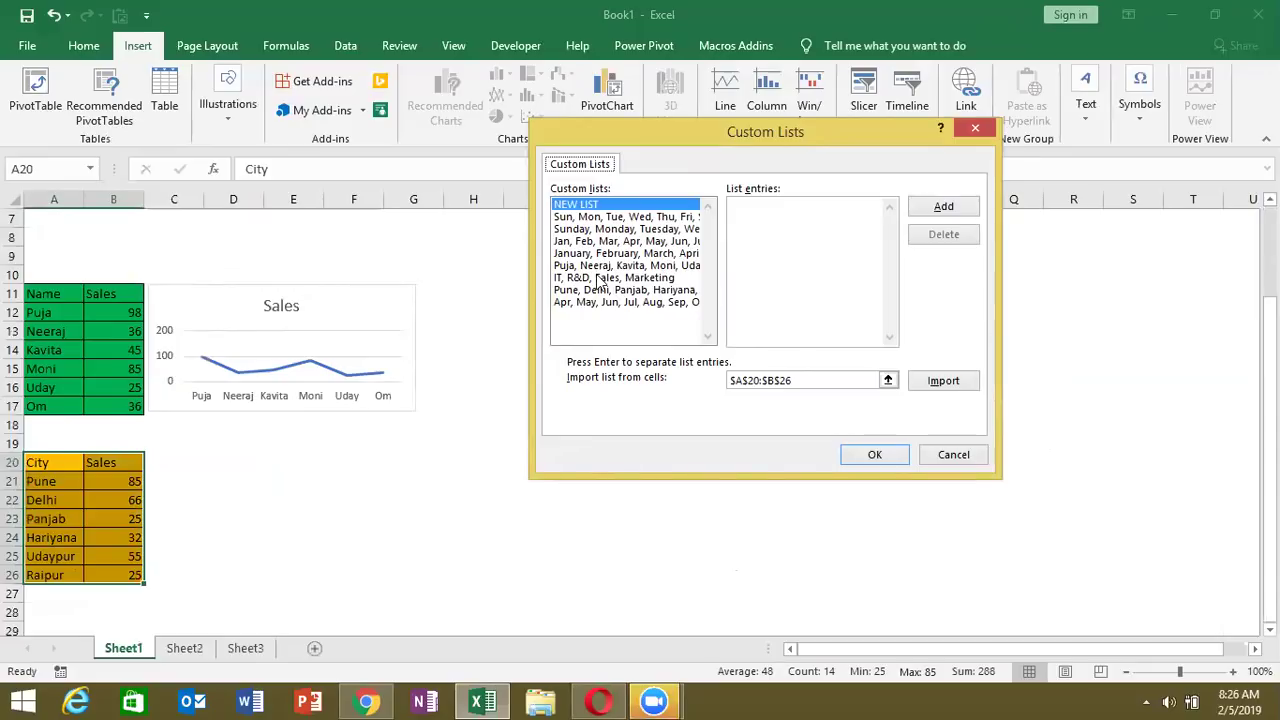
{"action": "left_click", "coordinate": [956, 456]}
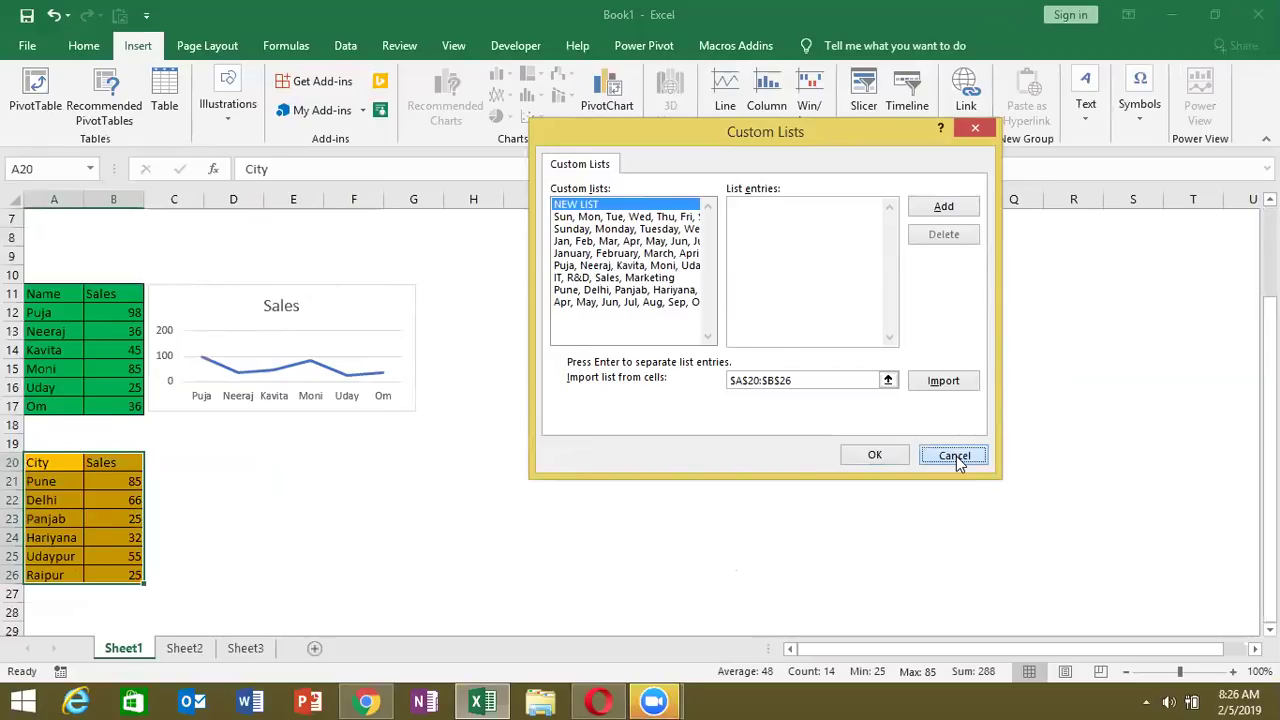
{"action": "left_click", "coordinate": [956, 456]}
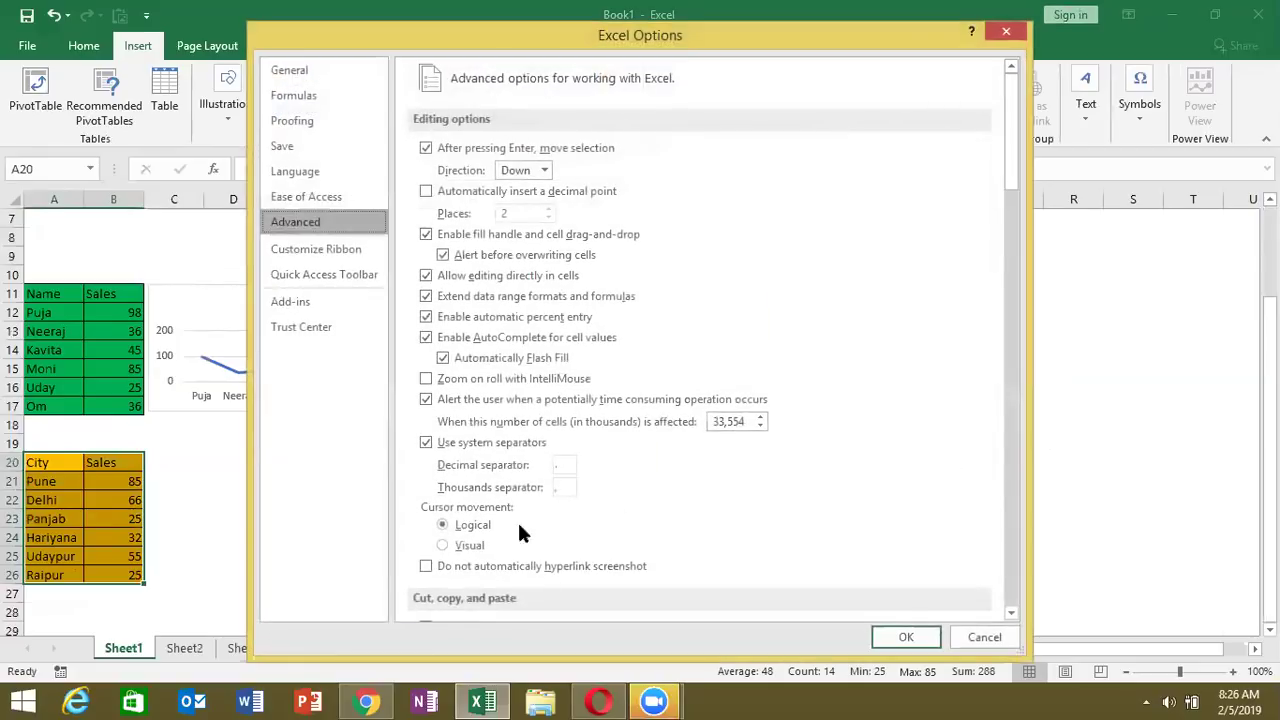
Step: Insert a shrunken 2-D pie chart of city sales beside the City table, then select A19:H28
{"action": "left_click", "coordinate": [988, 637]}
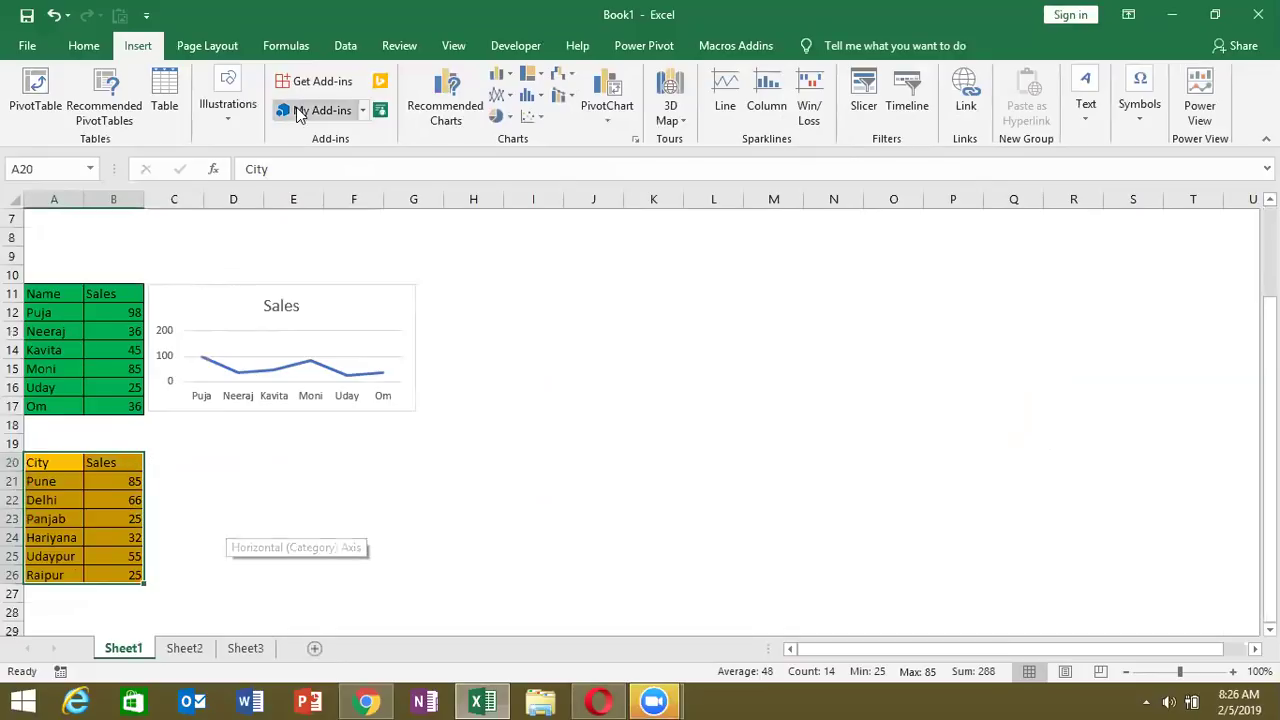
{"action": "left_click", "coordinate": [509, 116]}
{"action": "left_click", "coordinate": [520, 178]}
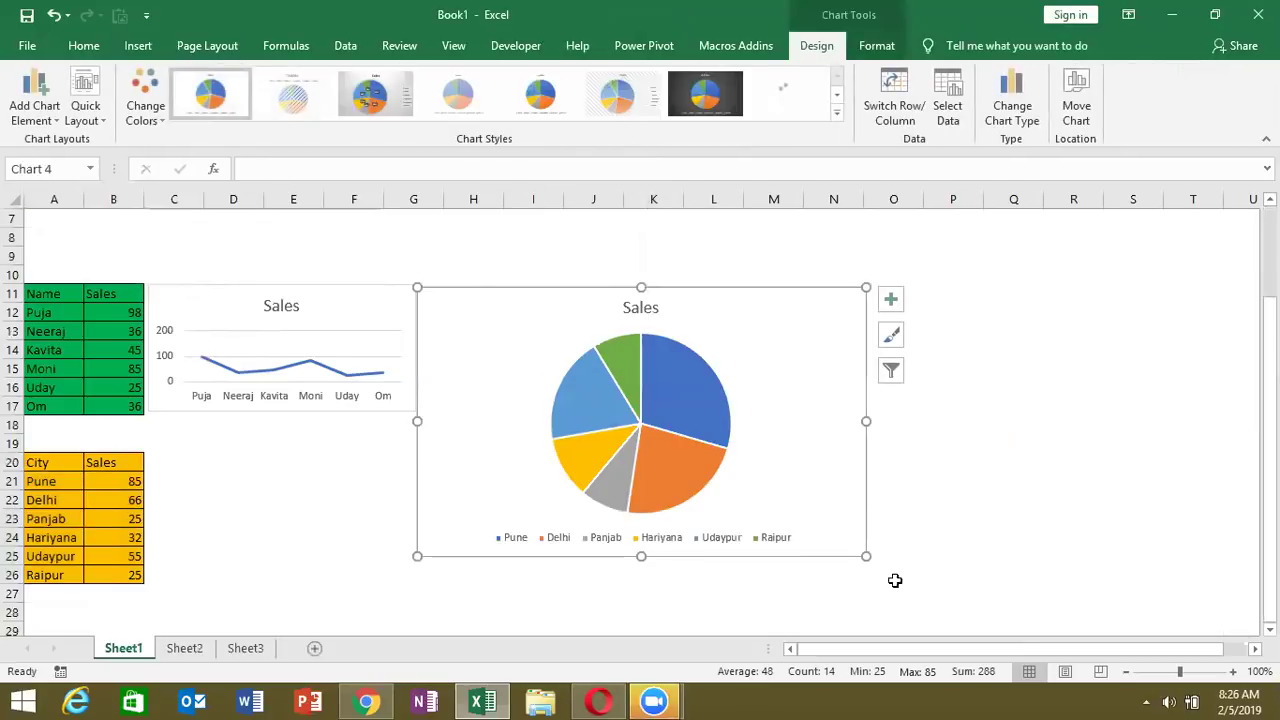
{"action": "left_click_drag", "start_coordinate": [862, 556], "coordinate": [690, 452]}
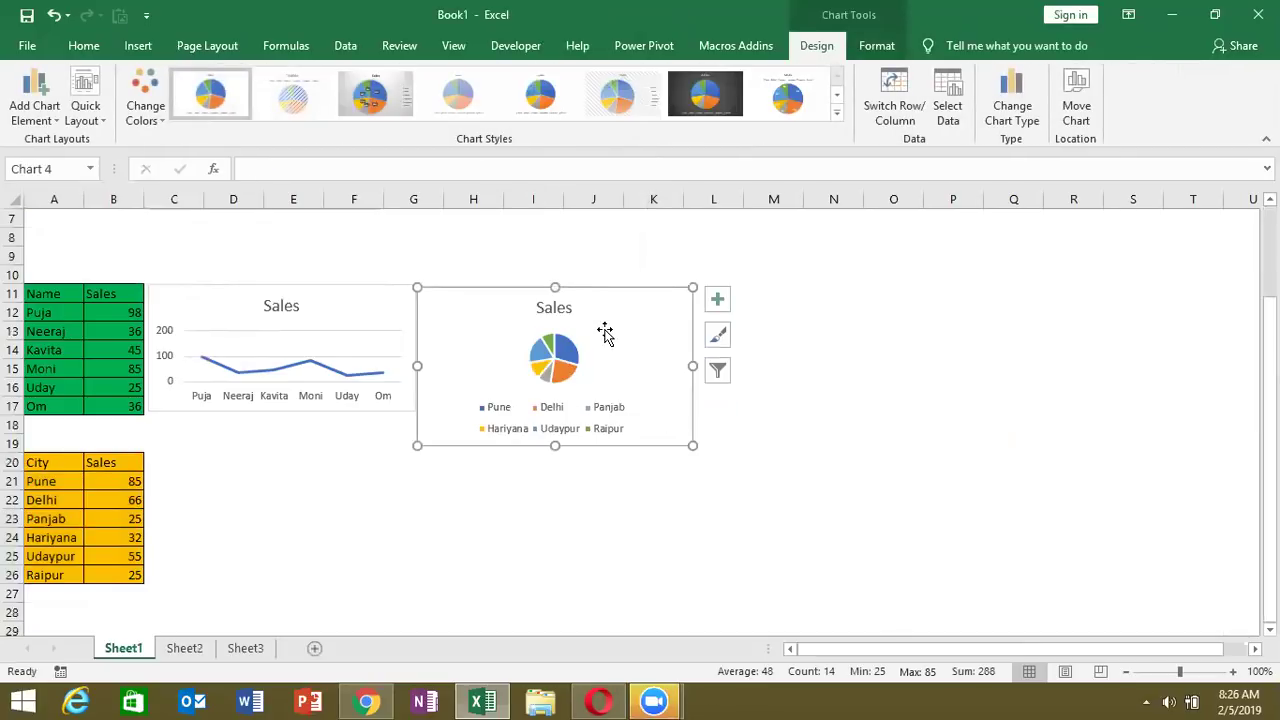
{"action": "left_click_drag", "start_coordinate": [588, 359], "coordinate": [354, 491]}
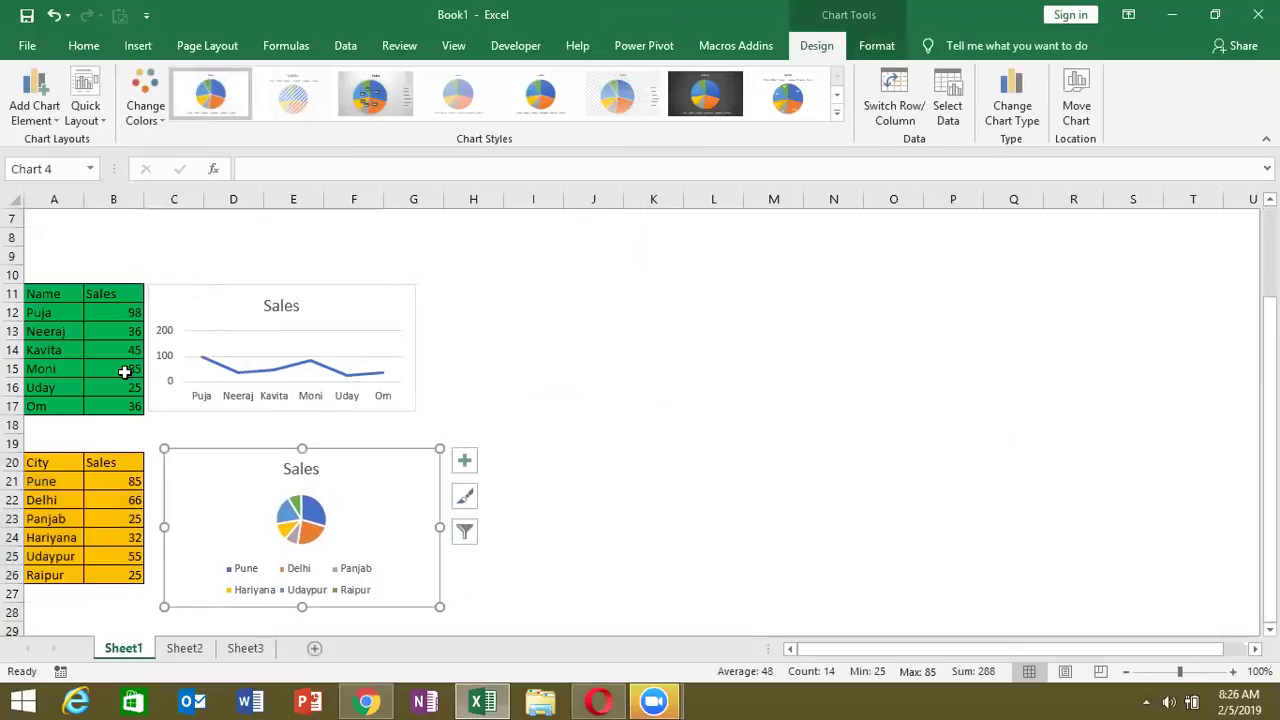
{"action": "mouse_move", "coordinate": [61, 432]}
{"action": "left_mouse_down"}
{"action": "mouse_move", "coordinate": [460, 547]}
{"action": "mouse_move", "coordinate": [466, 605]}
{"action": "left_mouse_up"}
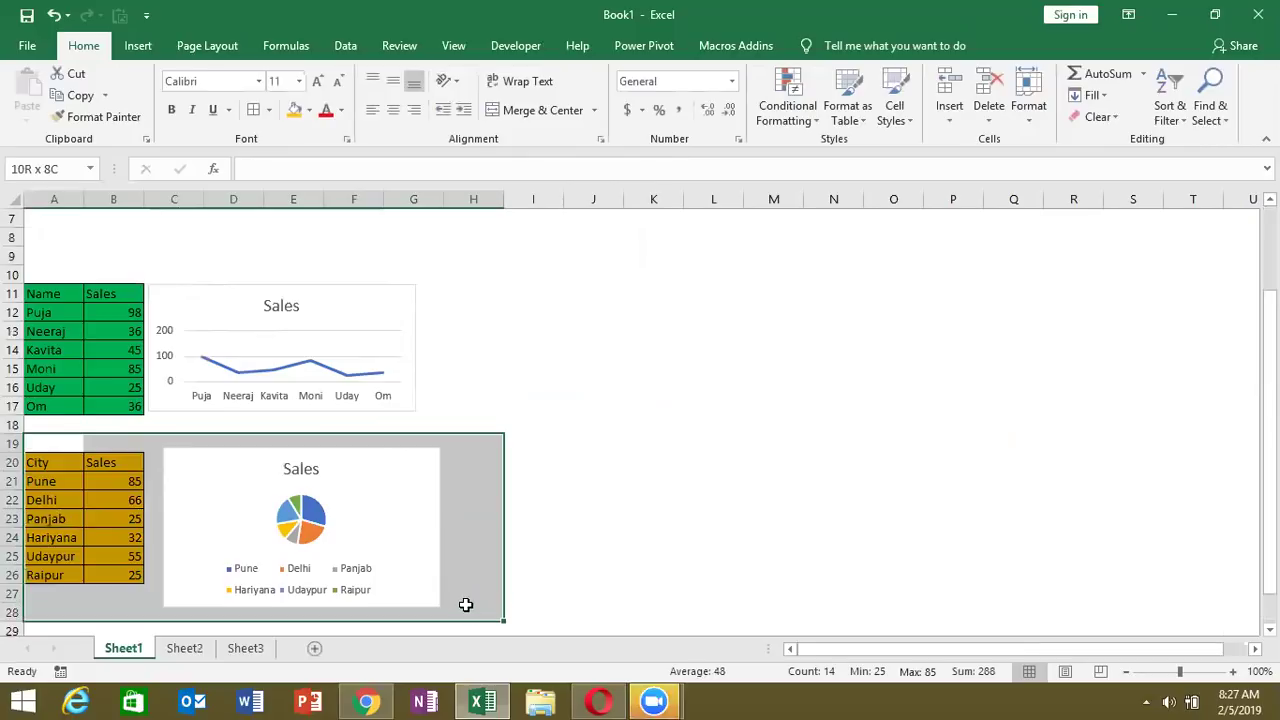
Step: Define the name City for Sheet1!$A$19:$H$28 through Formulas > Define Name
{"action": "left_click", "coordinate": [285, 46]}
{"action": "left_click", "coordinate": [610, 74]}
{"action": "type", "text": "City"}
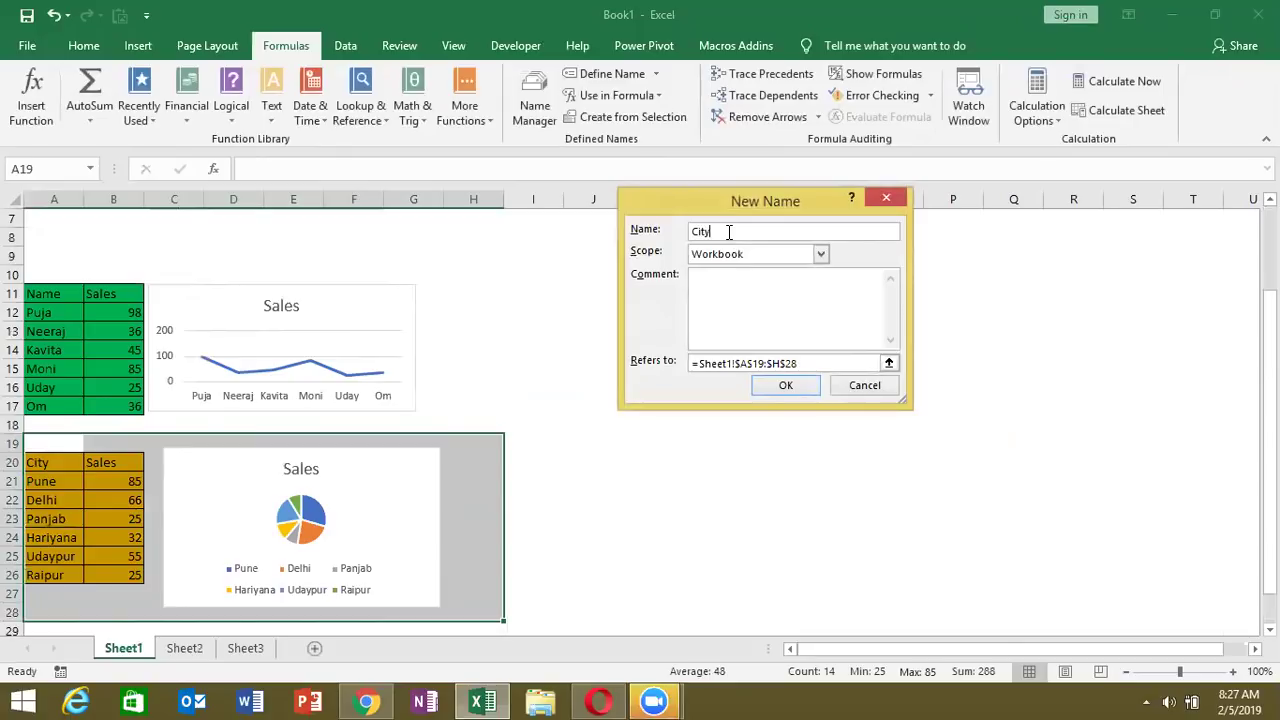
{"action": "left_click", "coordinate": [792, 387]}
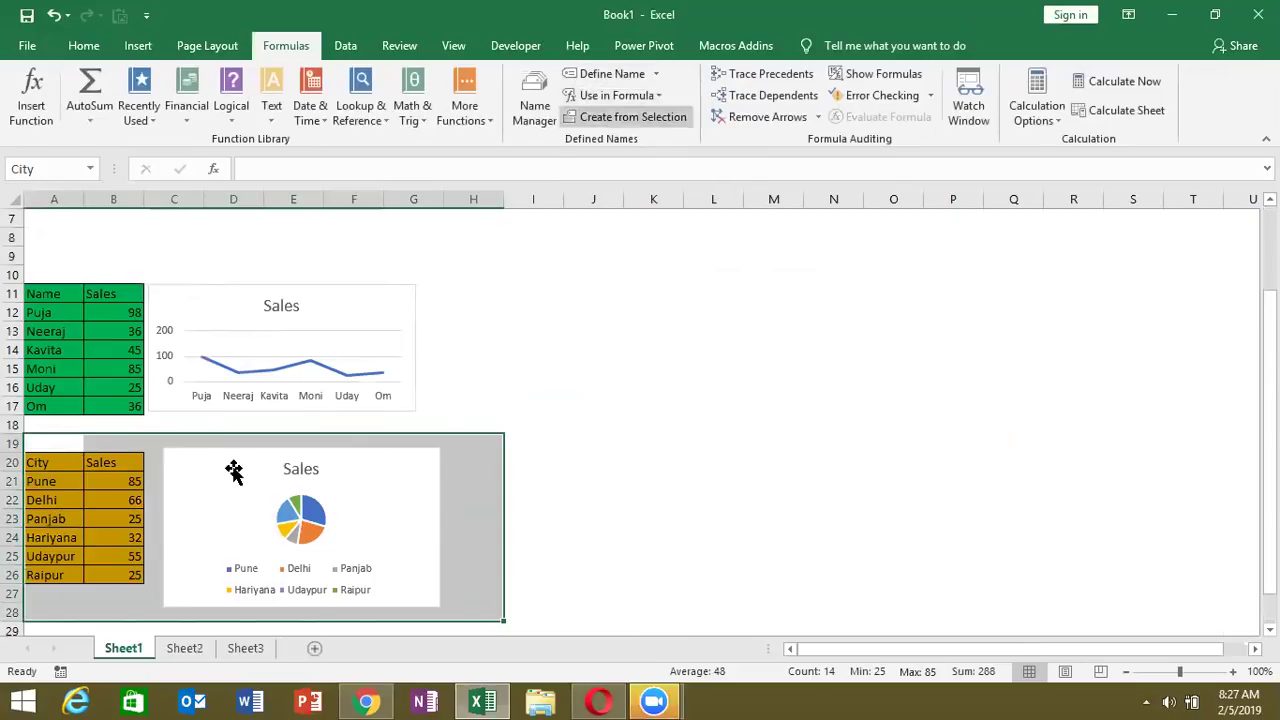
Step: On Sheet2, change B3's data validation source to Name,Month,City
{"action": "left_click", "coordinate": [184, 648]}
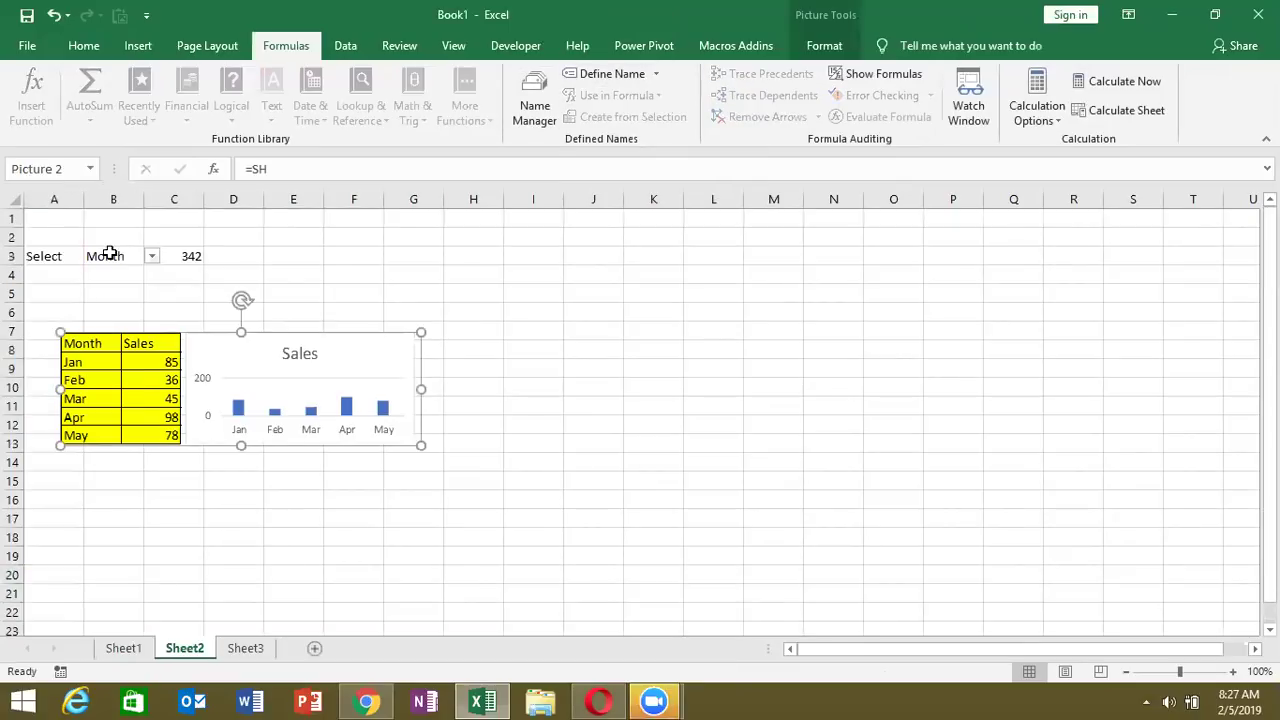
{"action": "left_click", "coordinate": [106, 257]}
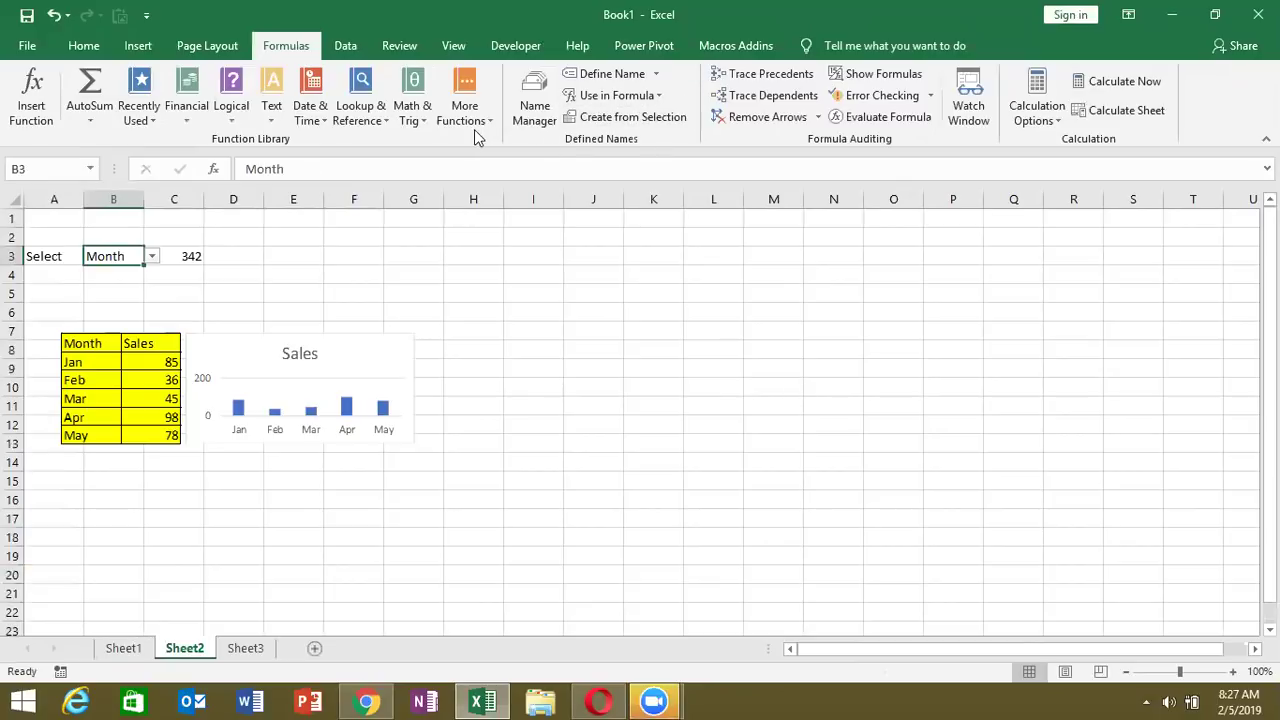
{"action": "left_click", "coordinate": [348, 46]}
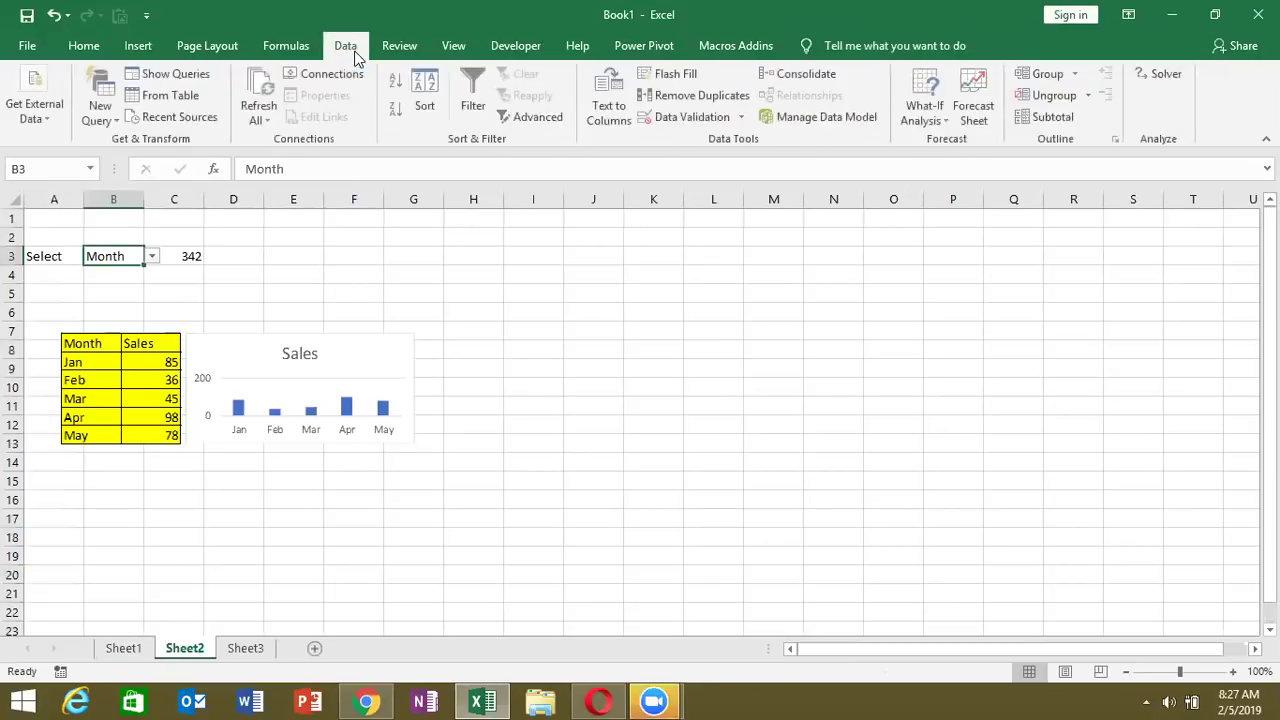
{"action": "left_click", "coordinate": [703, 118]}
{"action": "key", "text": "ctrl+Page_Up"}
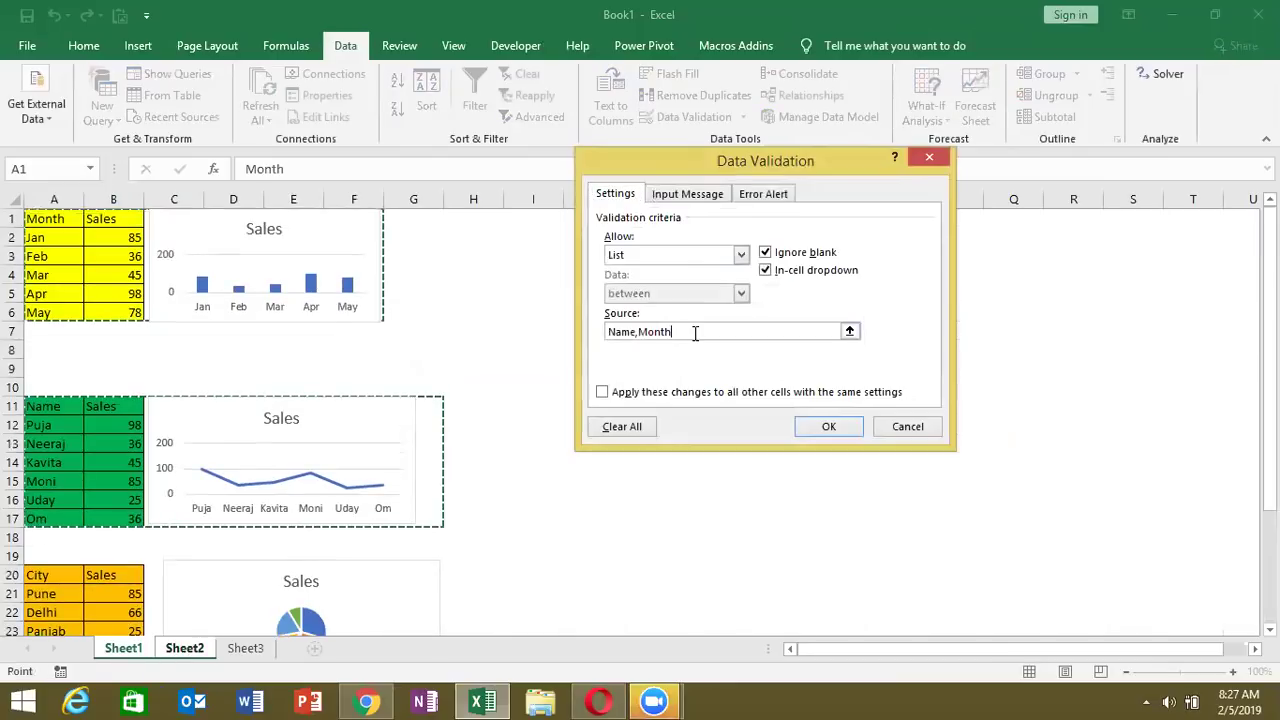
{"action": "type", "text": ",City"}
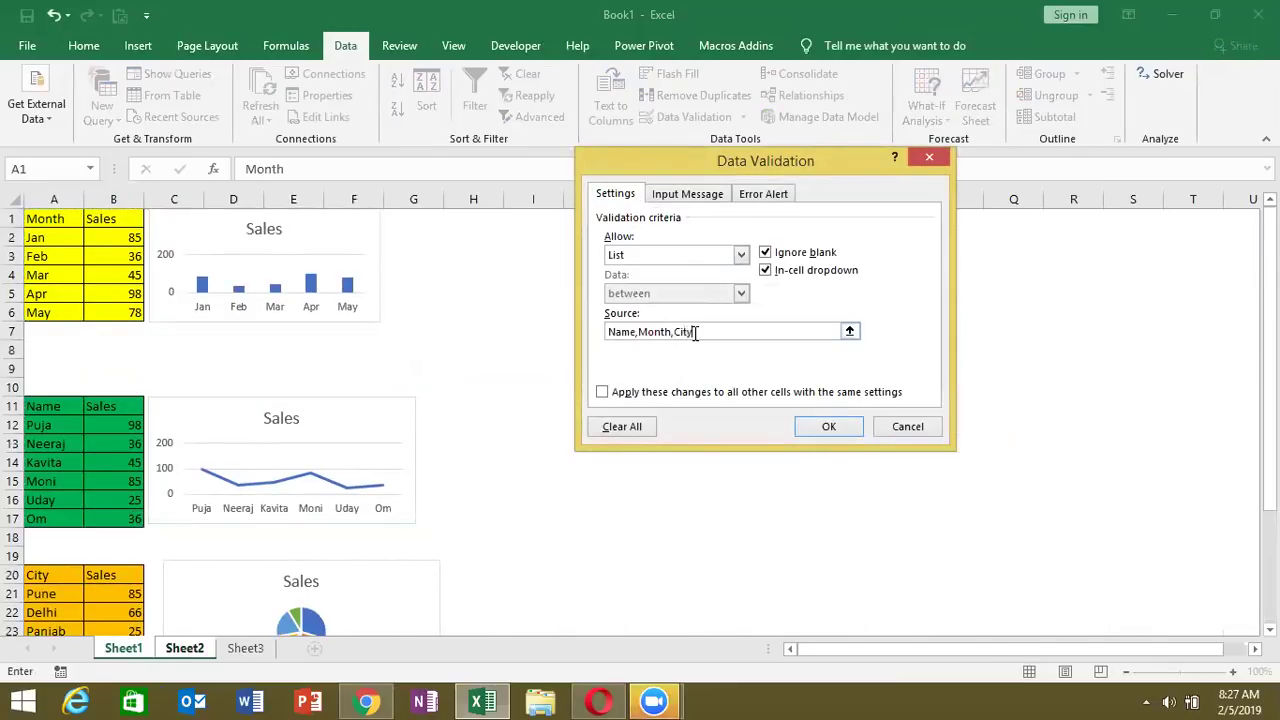
{"action": "left_click", "coordinate": [829, 426]}
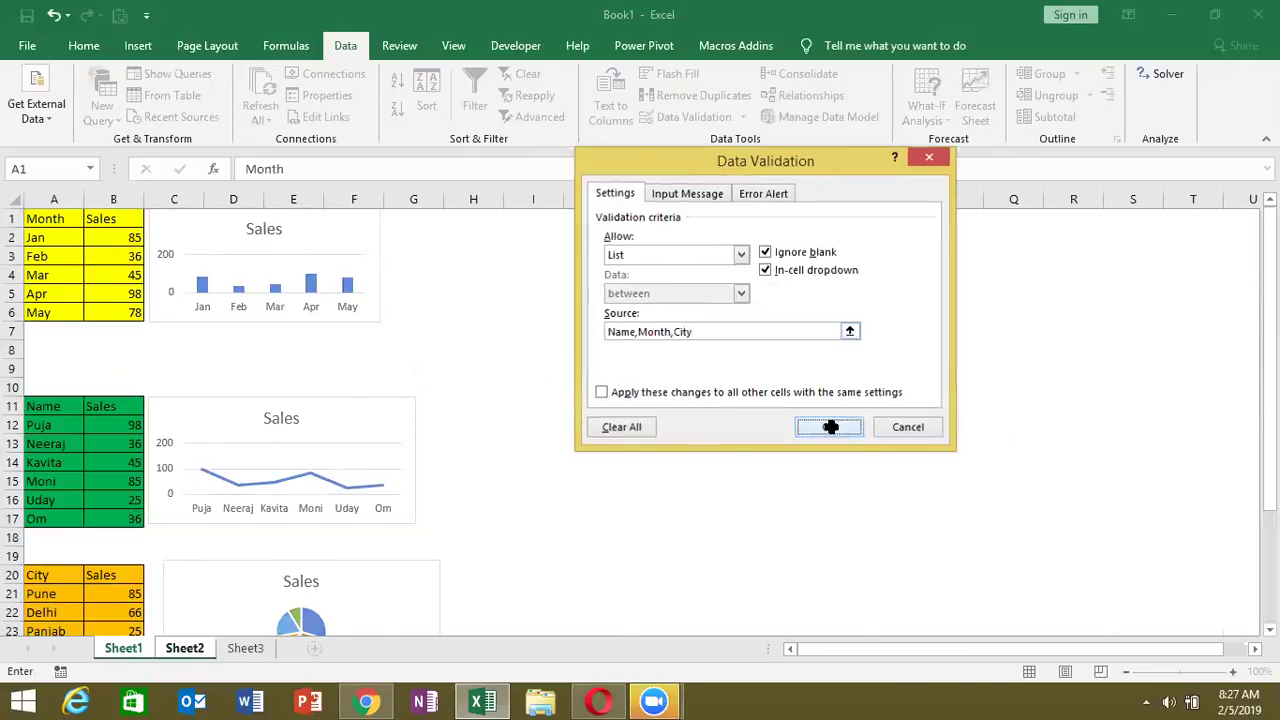
Step: Test B3's dropdown by picking Name, then Month, then City to show the city table and pie
{"action": "left_click", "coordinate": [152, 257]}
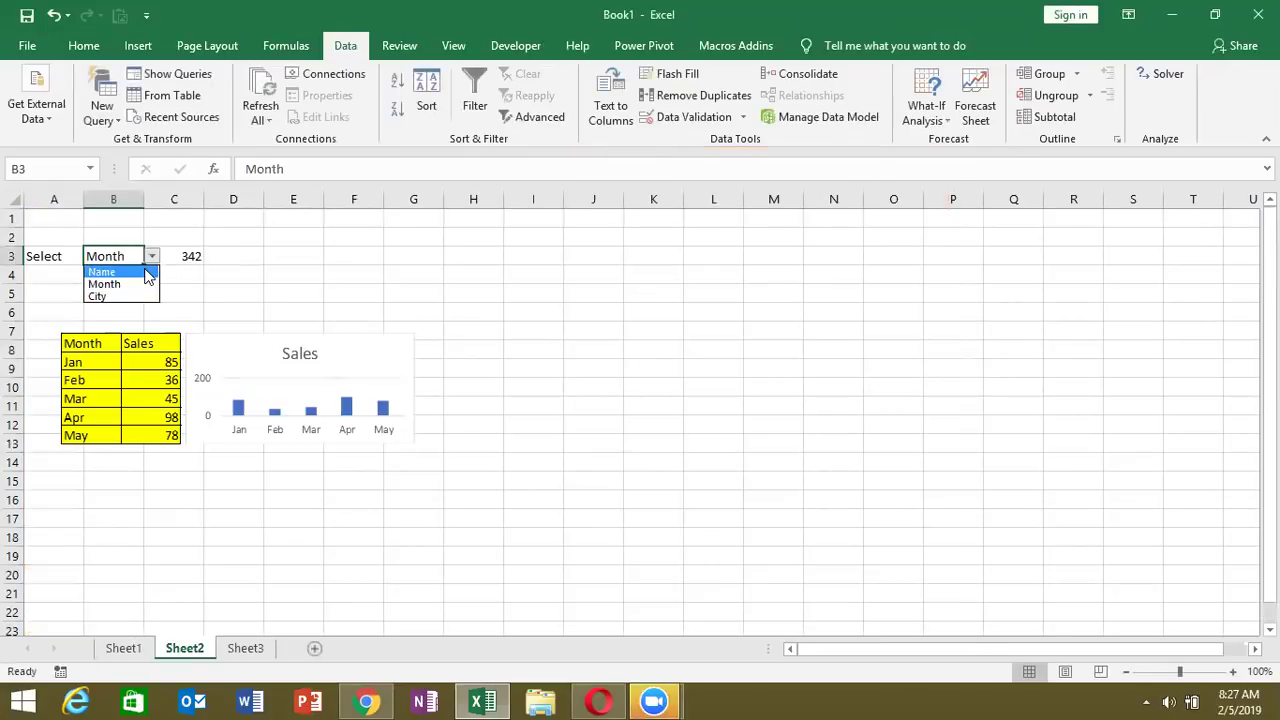
{"action": "left_click", "coordinate": [149, 273]}
{"action": "left_click", "coordinate": [152, 257]}
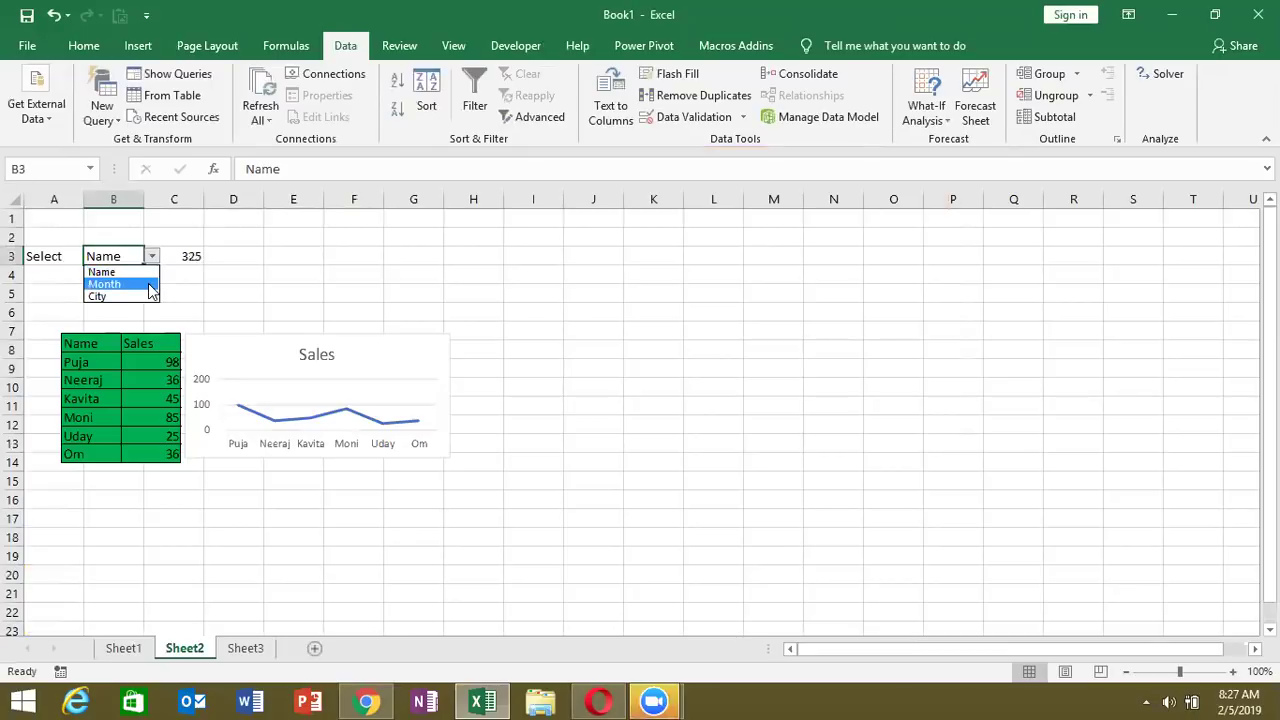
{"action": "left_click", "coordinate": [140, 284]}
{"action": "left_click", "coordinate": [152, 259]}
{"action": "left_click", "coordinate": [145, 296]}
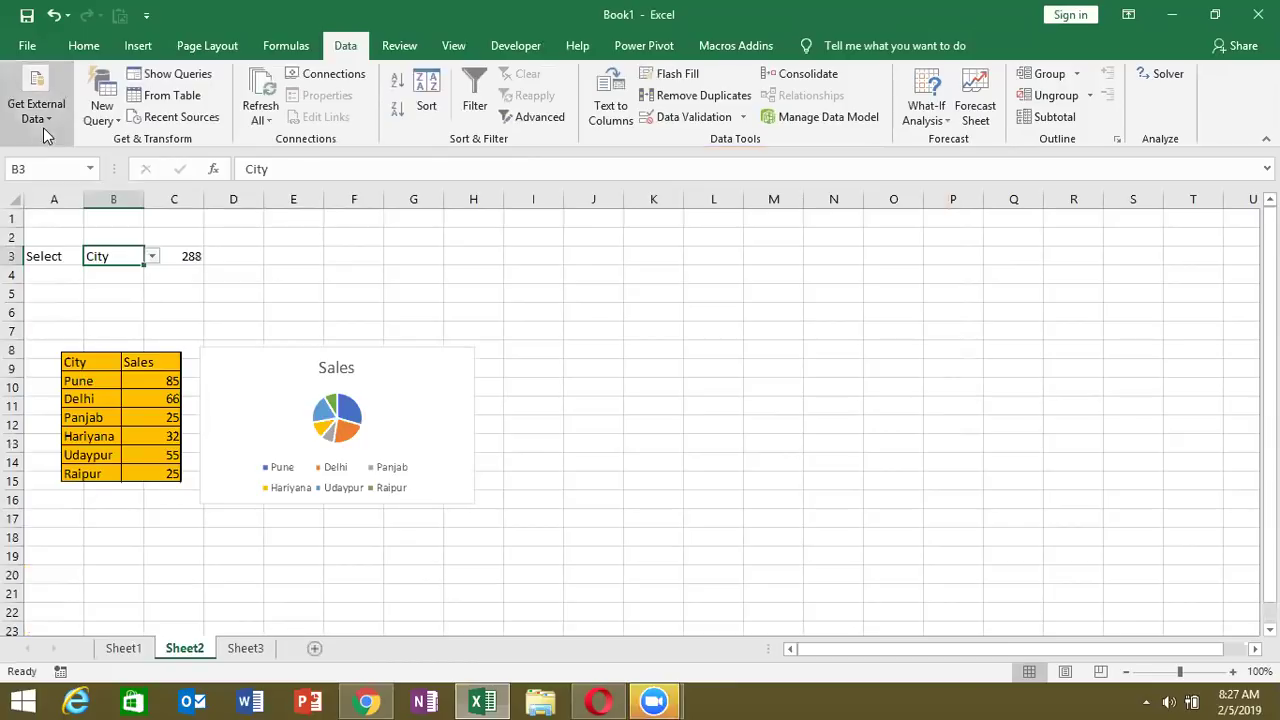
Step: Save the workbook to the Desktop as PL, then close Excel
{"action": "left_click", "coordinate": [28, 20]}
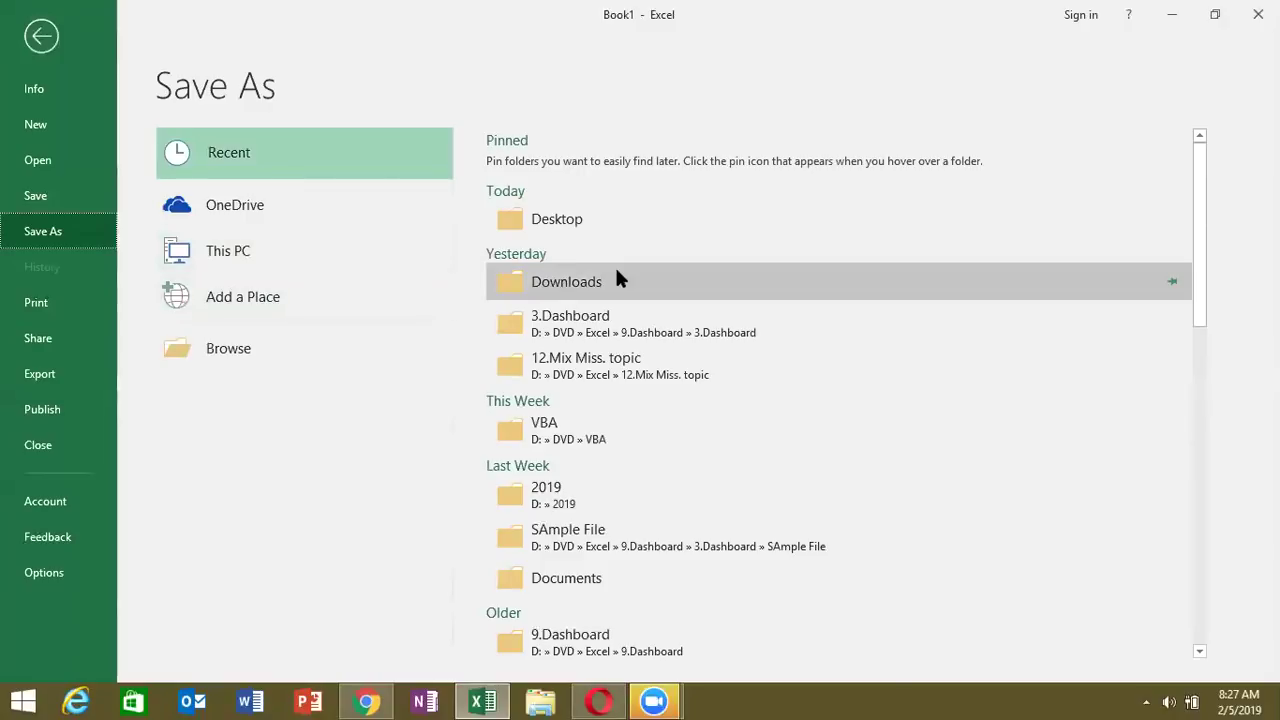
{"action": "left_click", "coordinate": [585, 233]}
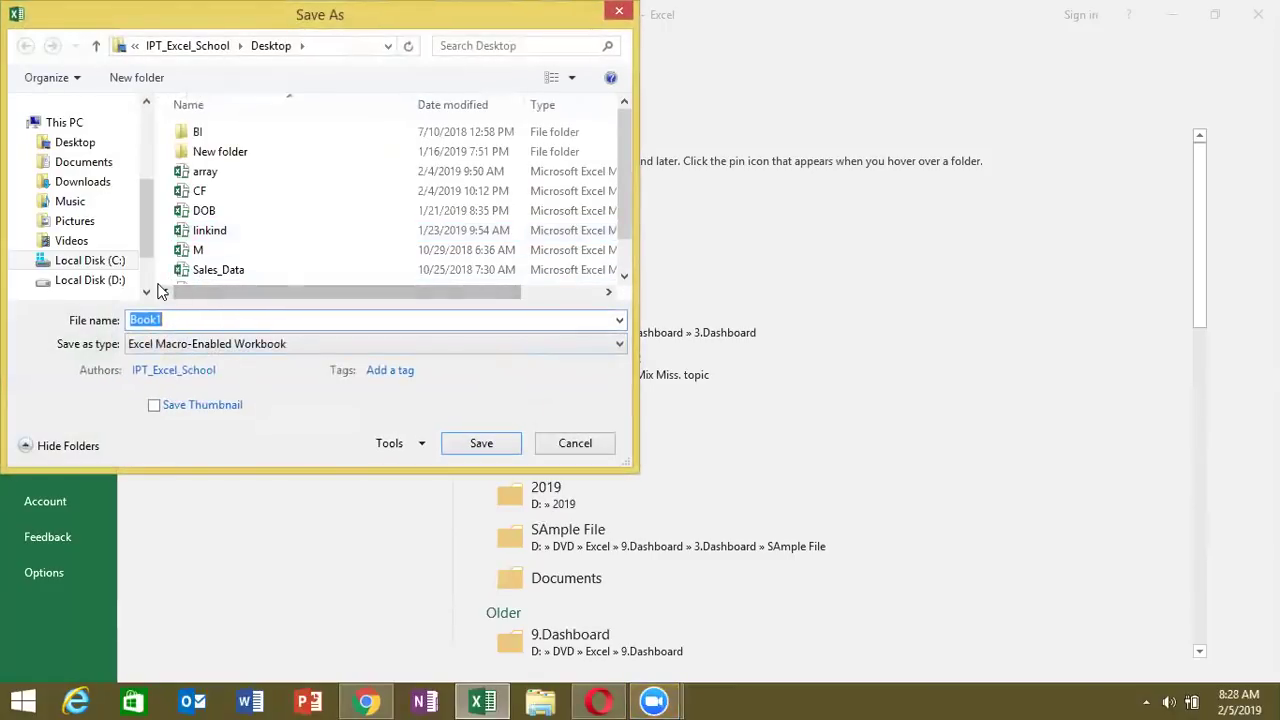
{"action": "left_click", "coordinate": [80, 143]}
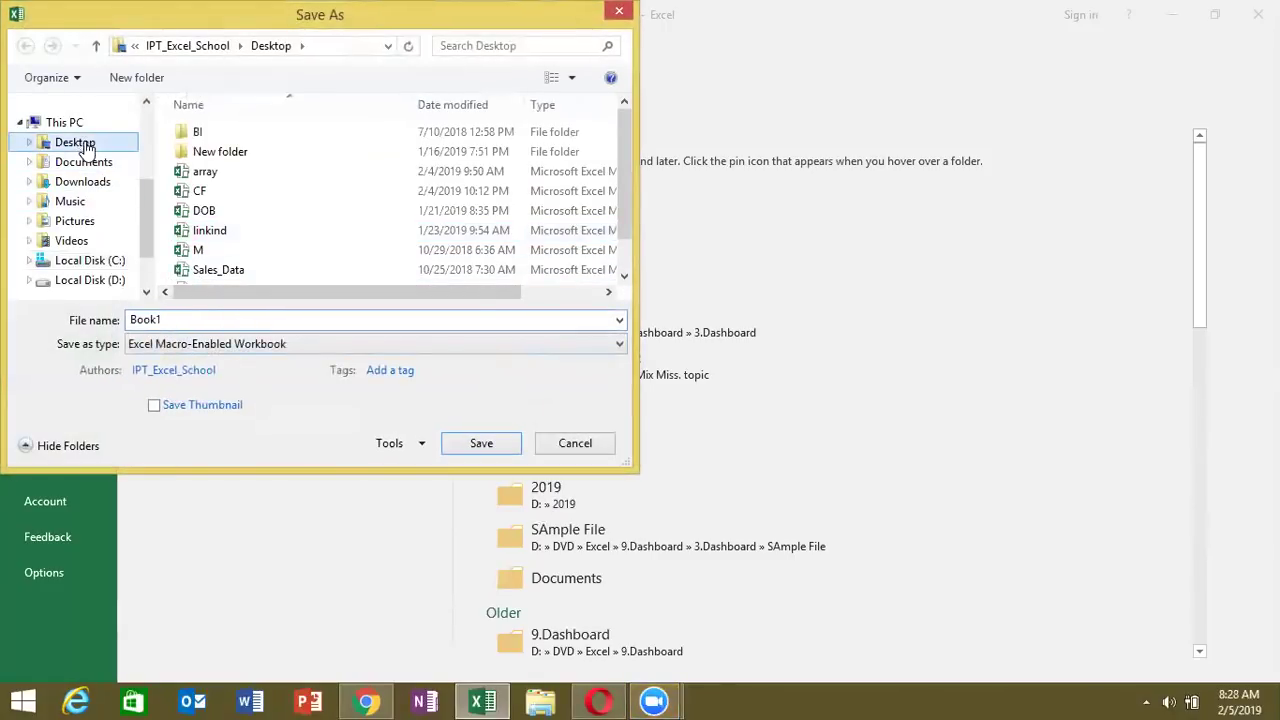
{"action": "double_click", "coordinate": [157, 320]}
{"action": "type", "text": "Pic"}
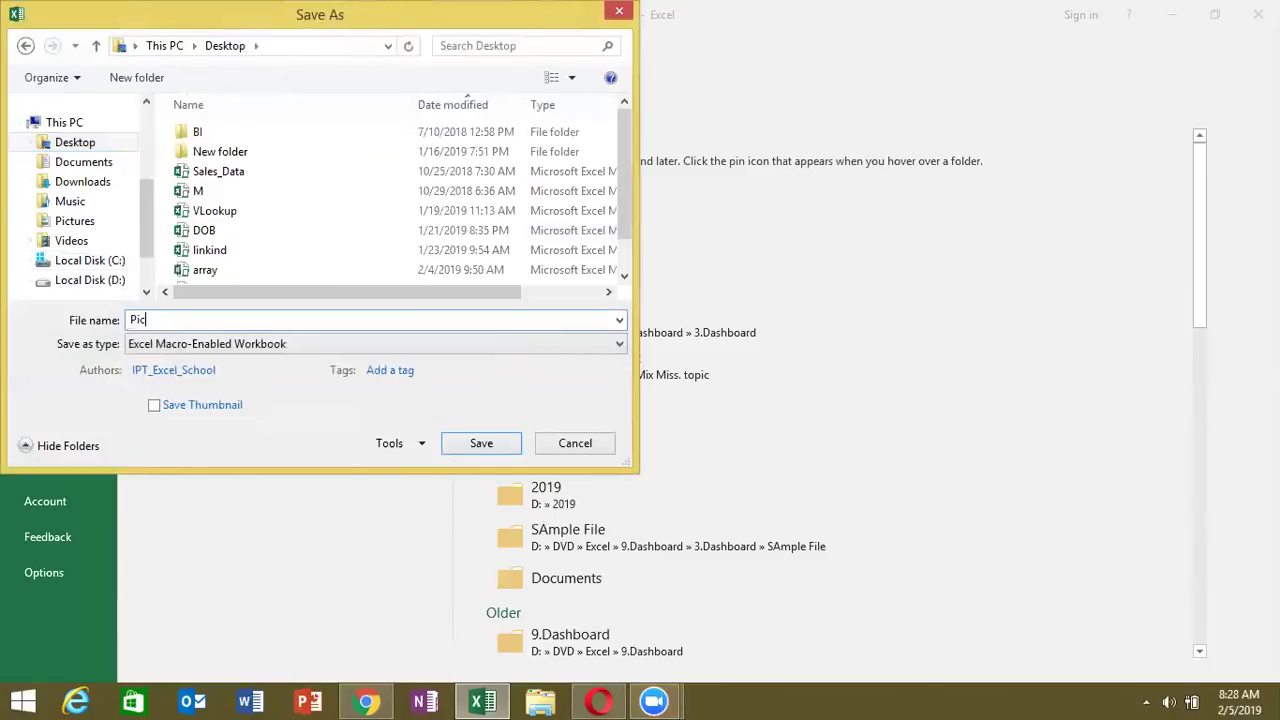
{"action": "key", "text": "BackSpace"}
{"action": "key", "text": "BackSpace"}
{"action": "type", "text": "L"}
{"action": "left_click", "coordinate": [480, 443]}
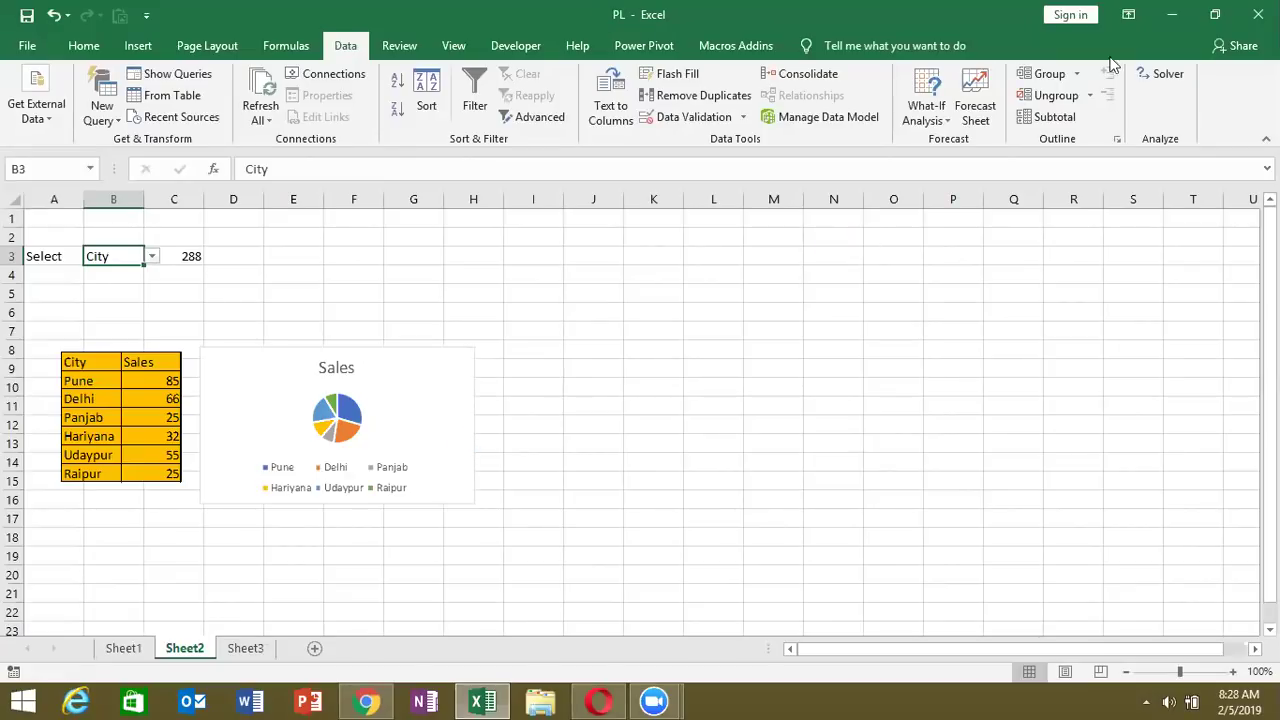
{"action": "left_click", "coordinate": [1257, 14]}
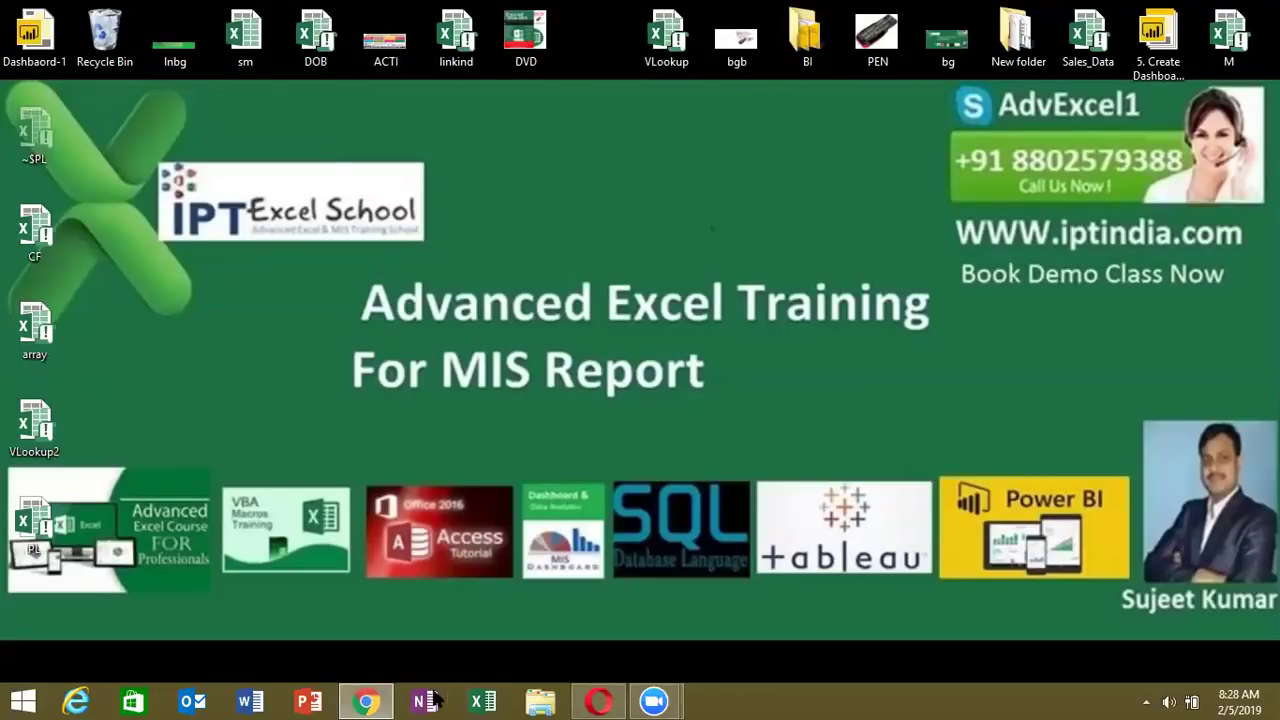
Step: Relaunch Excel from the taskbar and open a new blank workbook, Book1
{"action": "left_click", "coordinate": [487, 705]}
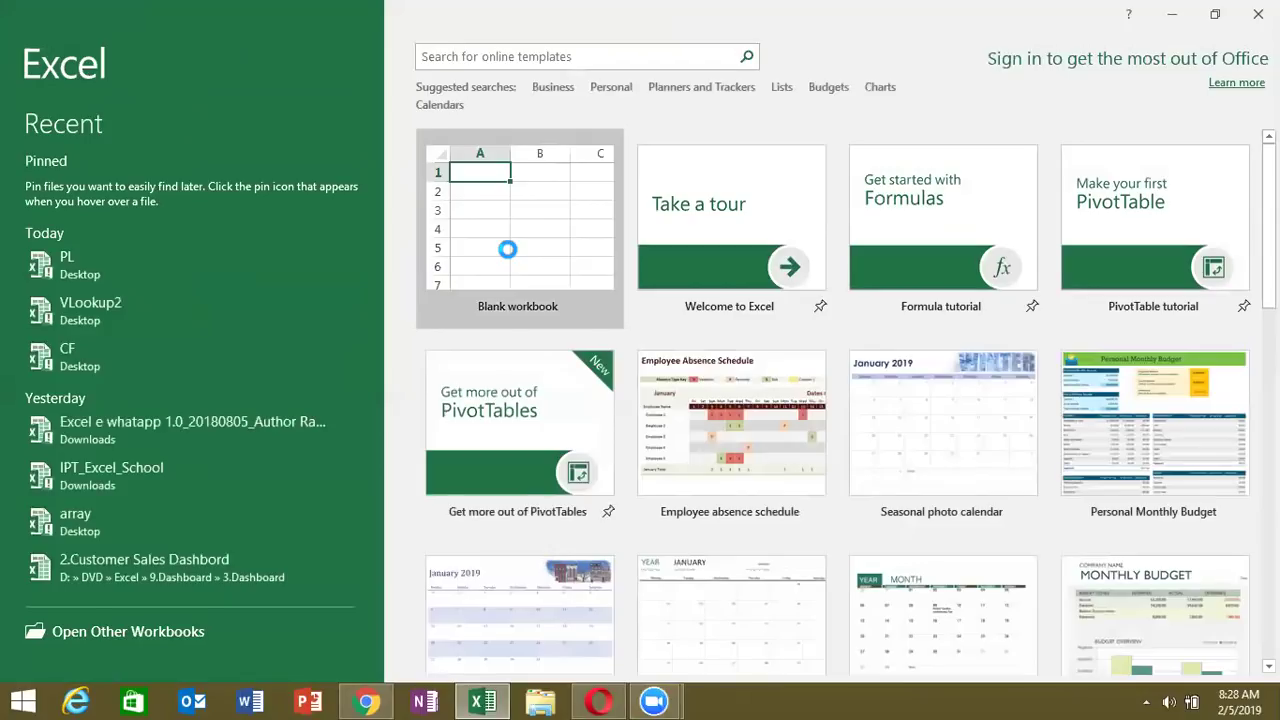
{"action": "left_click", "coordinate": [507, 249]}
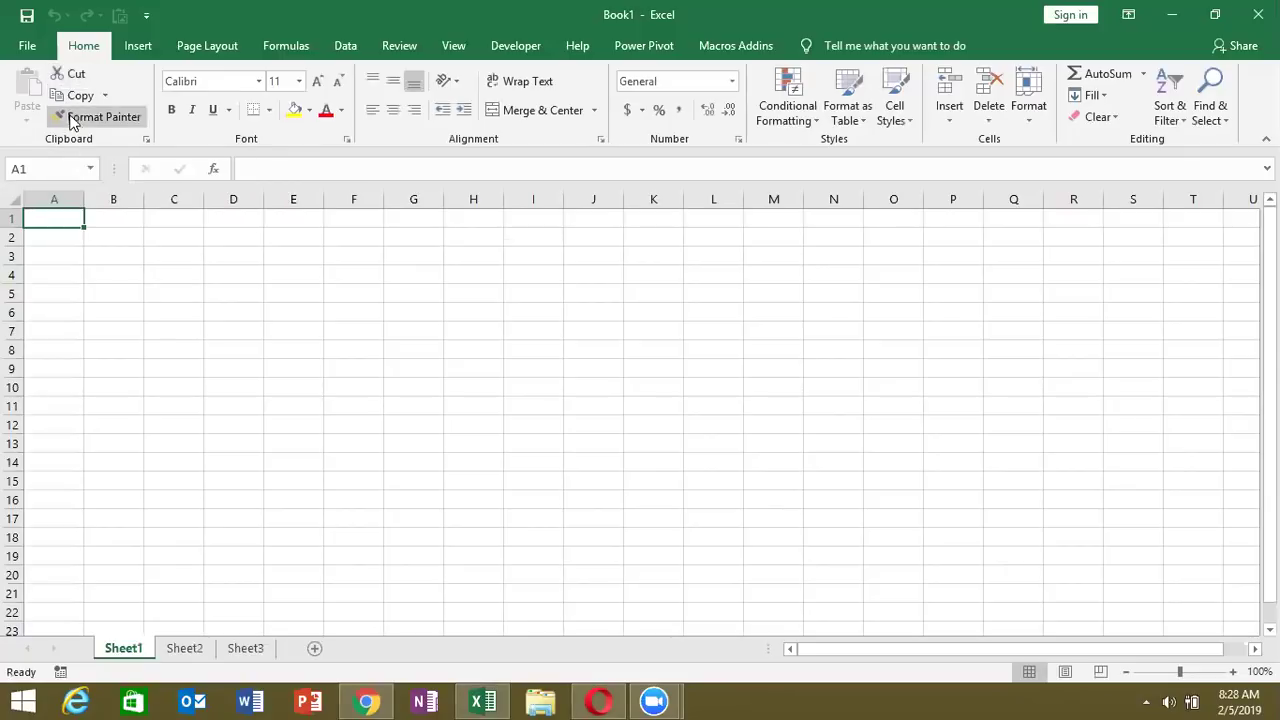
{"action": "left_click", "coordinate": [157, 252]}
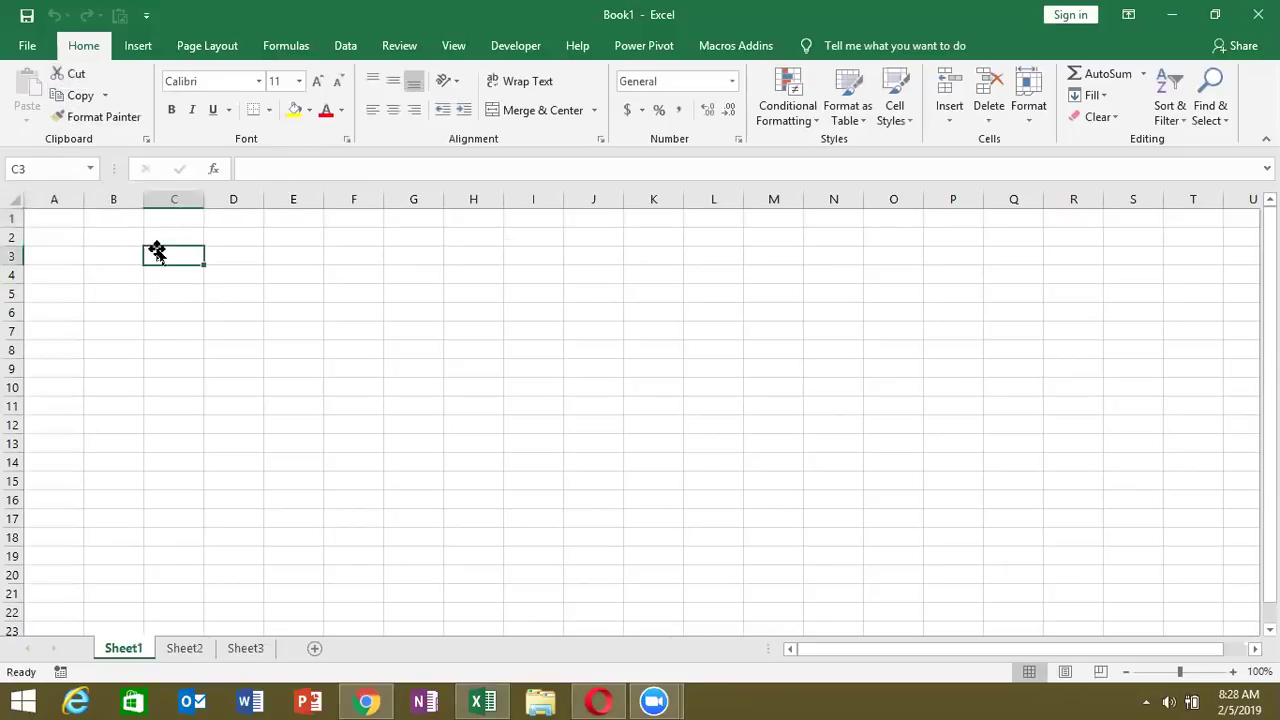
{"action": "left_click", "coordinate": [268, 110]}
{"action": "left_click", "coordinate": [270, 268]}
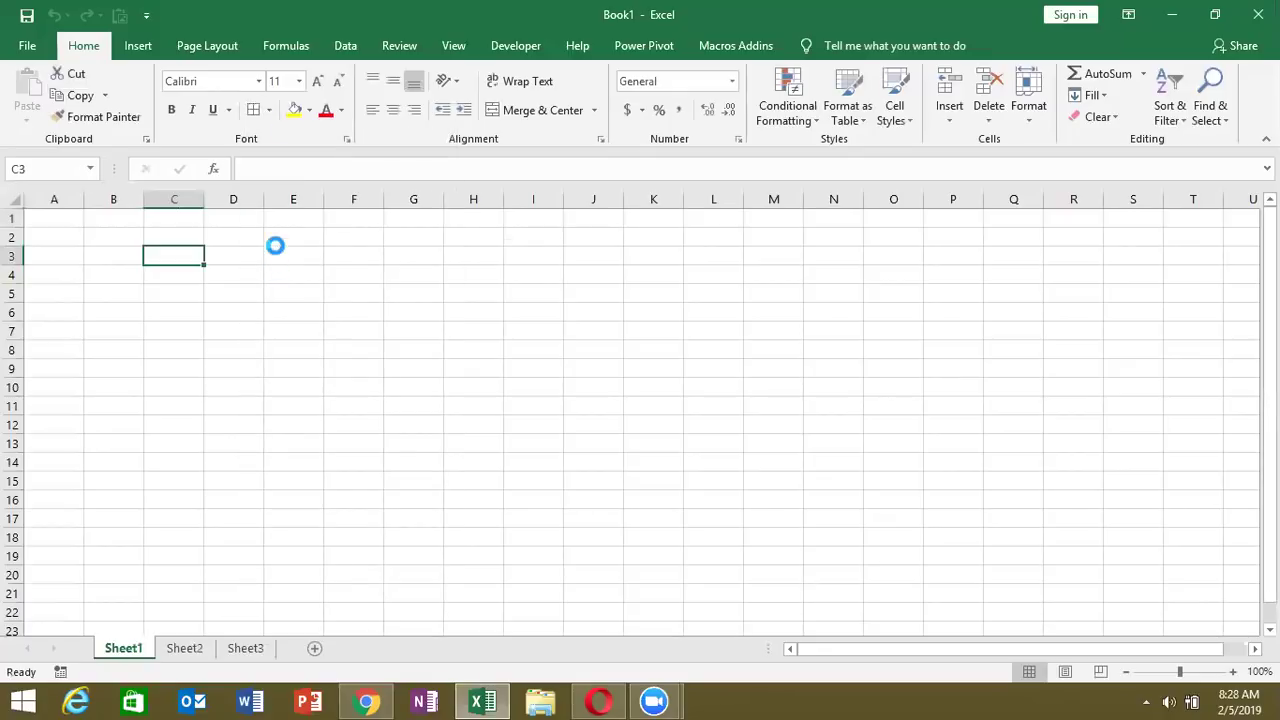
{"action": "left_click", "coordinate": [294, 110]}
{"action": "left_click", "coordinate": [243, 311]}
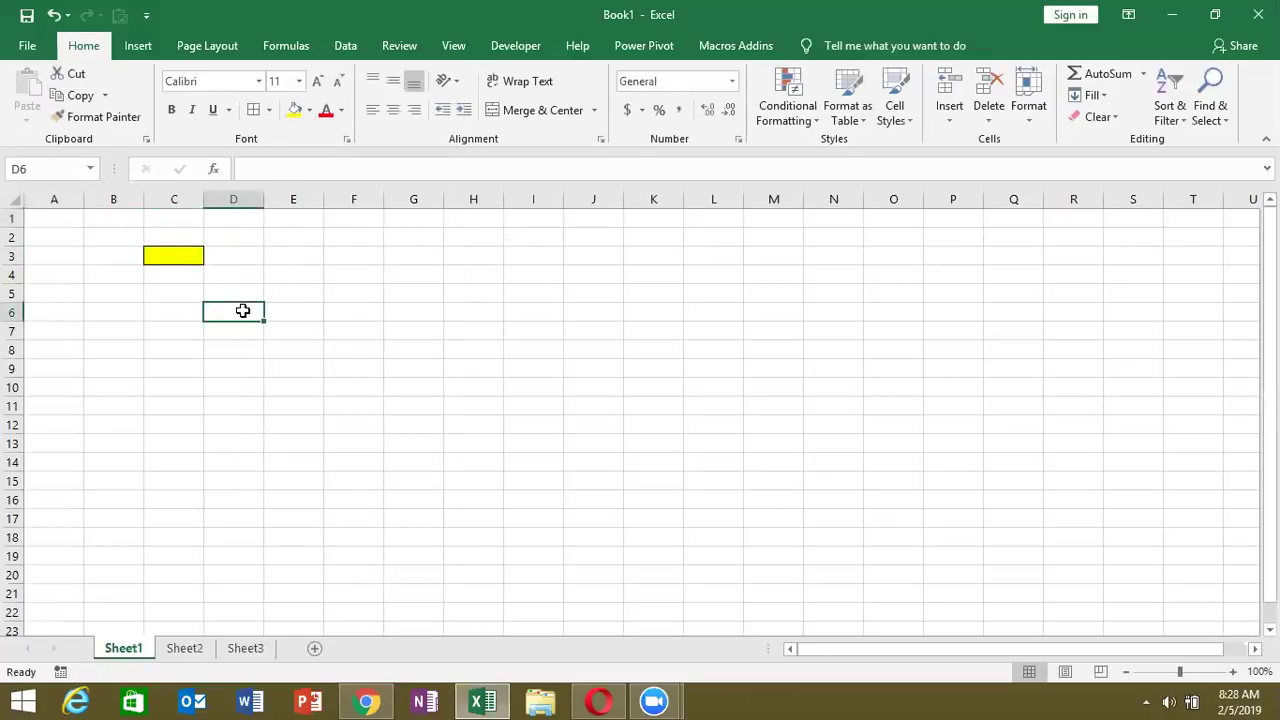
{"action": "left_click", "coordinate": [183, 254]}
{"action": "left_click", "coordinate": [306, 316]}
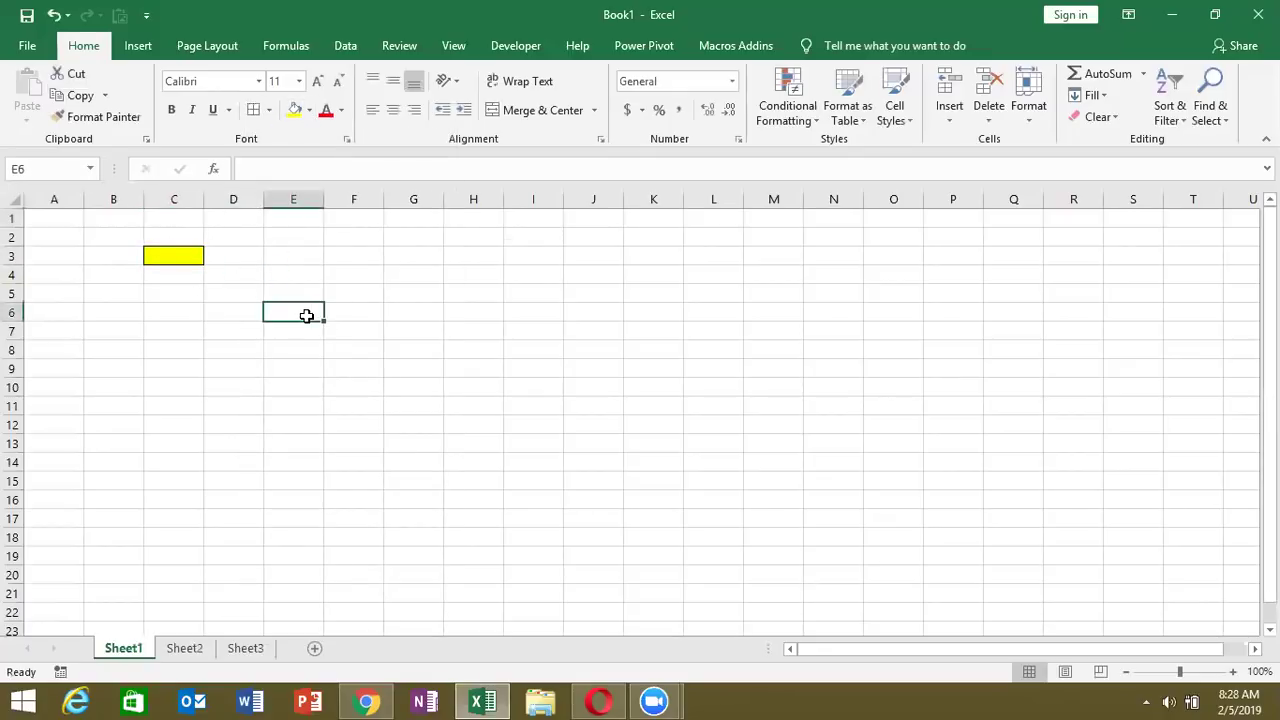
{"action": "left_click", "coordinate": [190, 256]}
{"action": "left_click", "coordinate": [110, 121]}
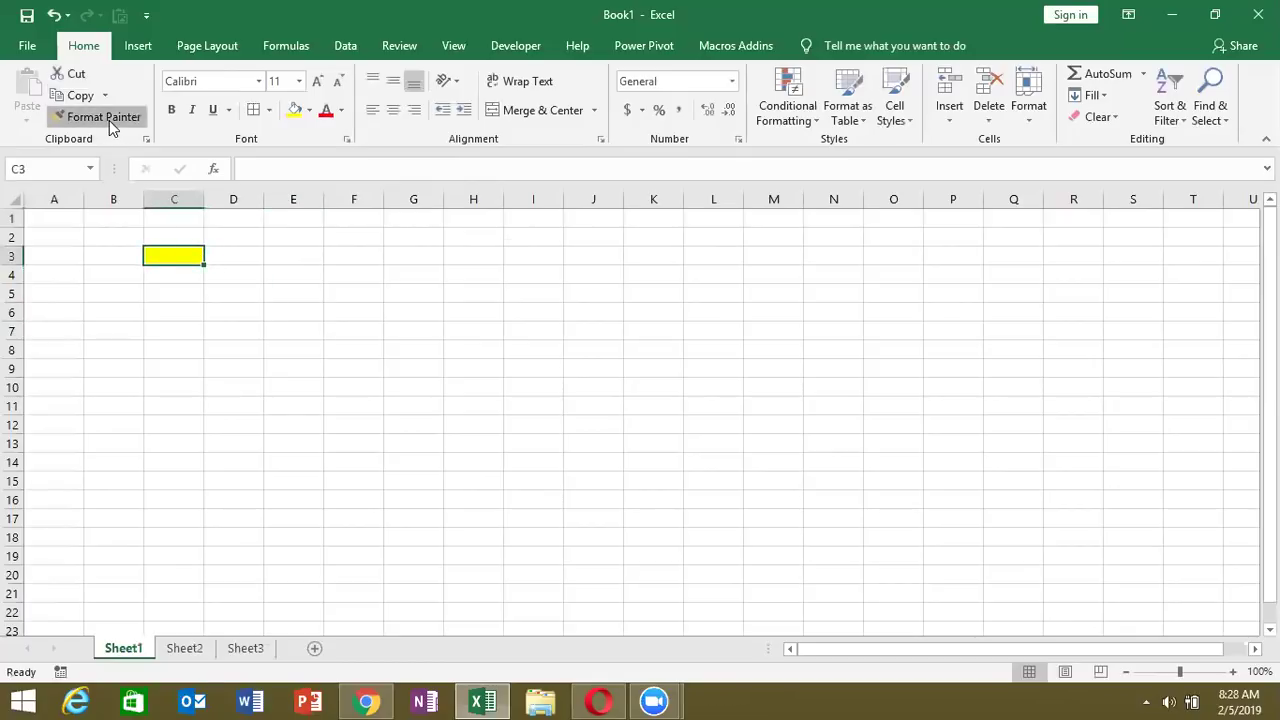
{"action": "left_click", "coordinate": [300, 293]}
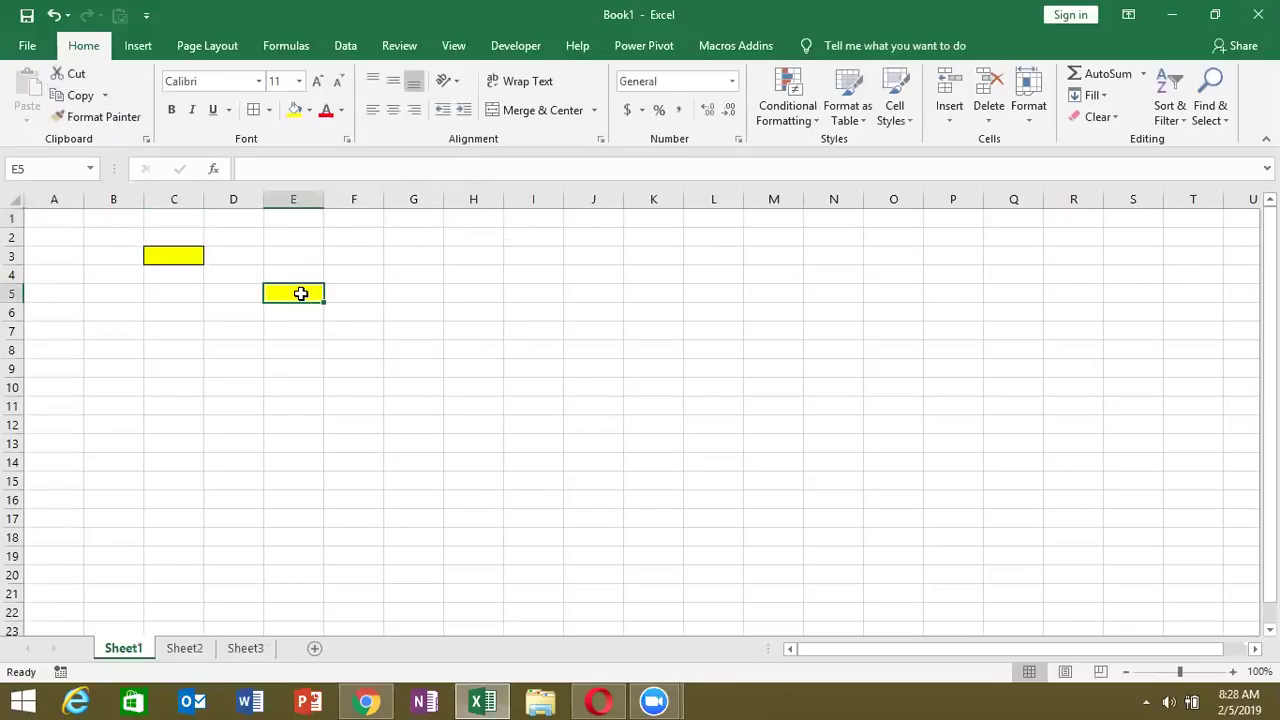
{"action": "left_click", "coordinate": [286, 368]}
{"action": "left_click", "coordinate": [166, 256]}
{"action": "left_click", "coordinate": [267, 279]}
{"action": "left_click", "coordinate": [183, 257]}
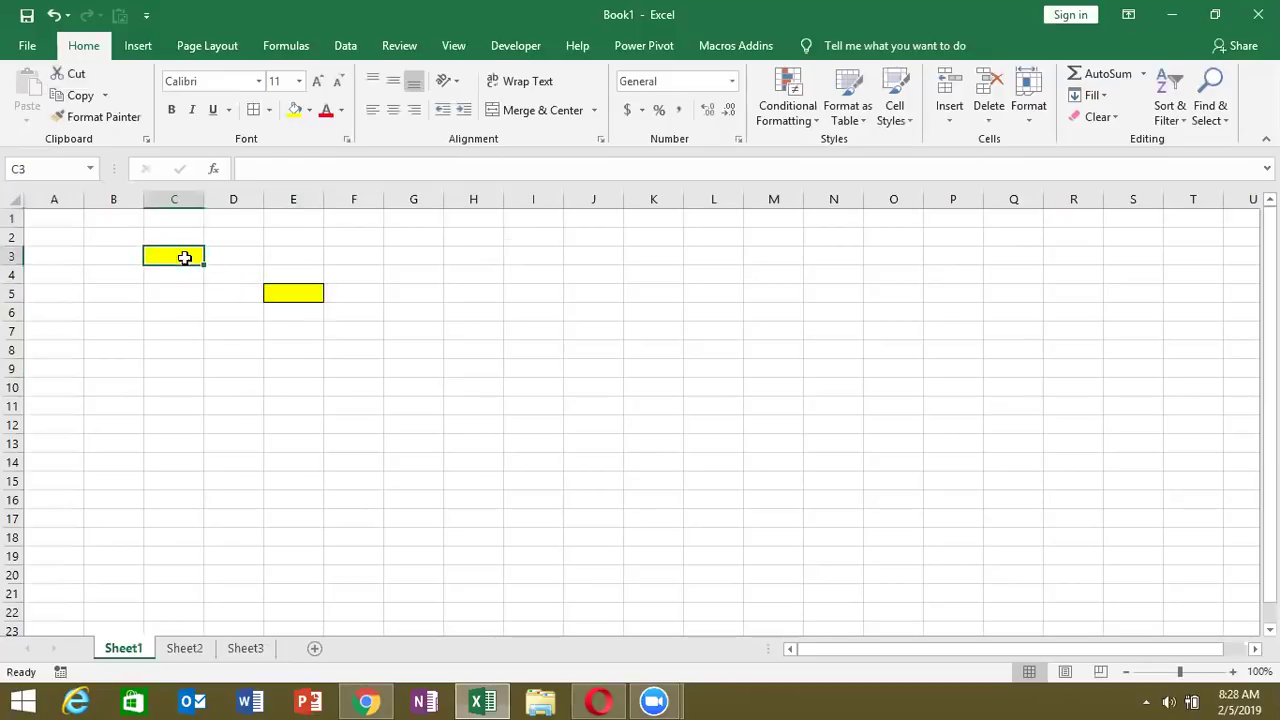
{"action": "left_click", "coordinate": [117, 125]}
{"action": "left_click", "coordinate": [150, 334]}
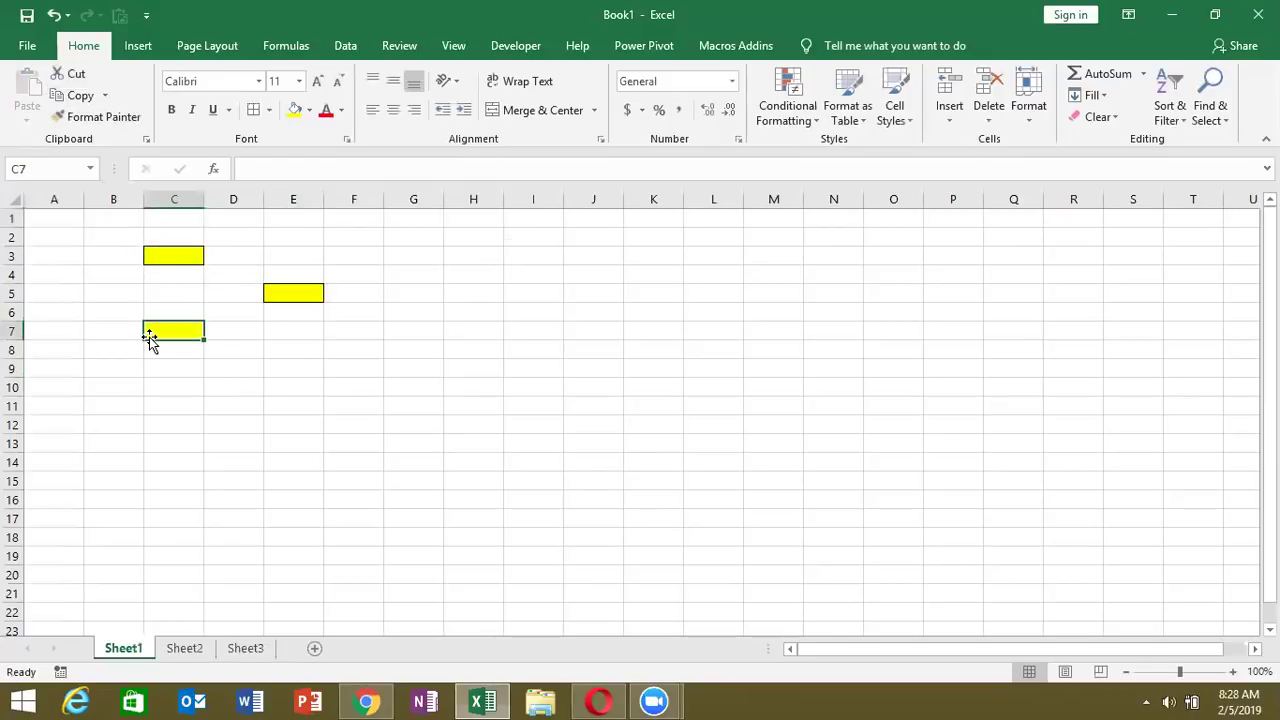
{"action": "left_click", "coordinate": [171, 255]}
{"action": "left_click", "coordinate": [100, 116]}
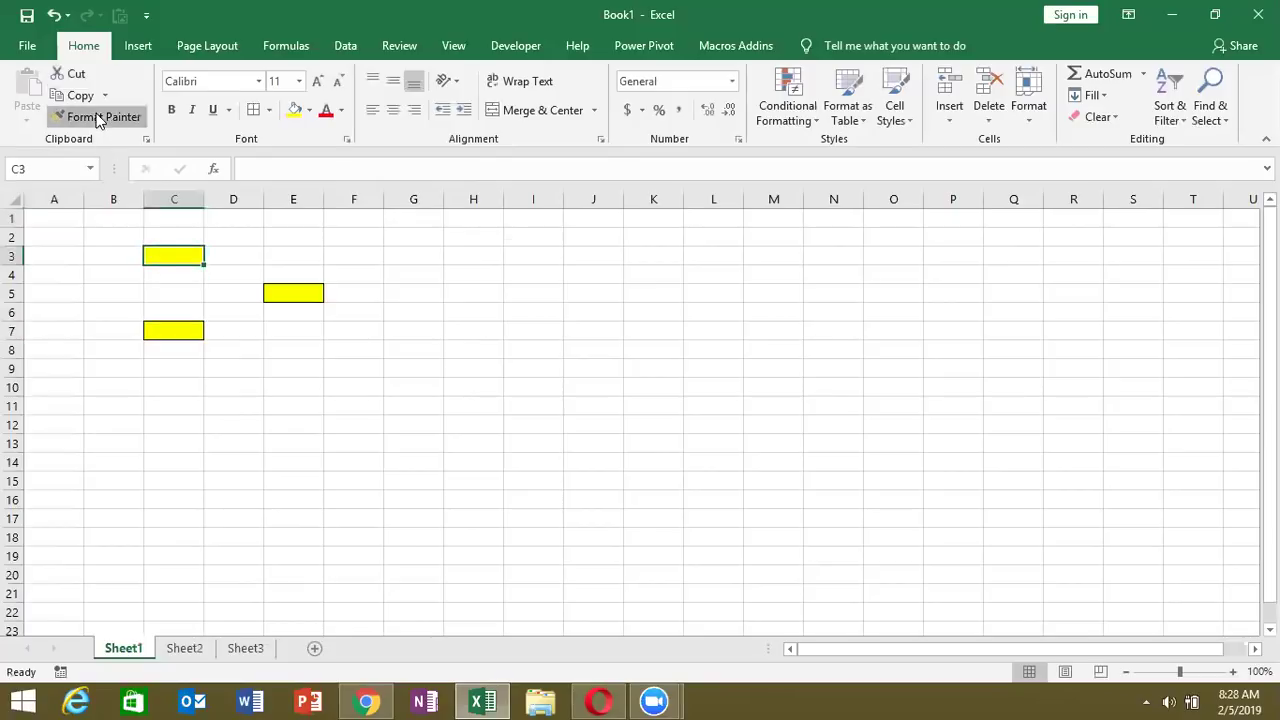
{"action": "left_click", "coordinate": [63, 331]}
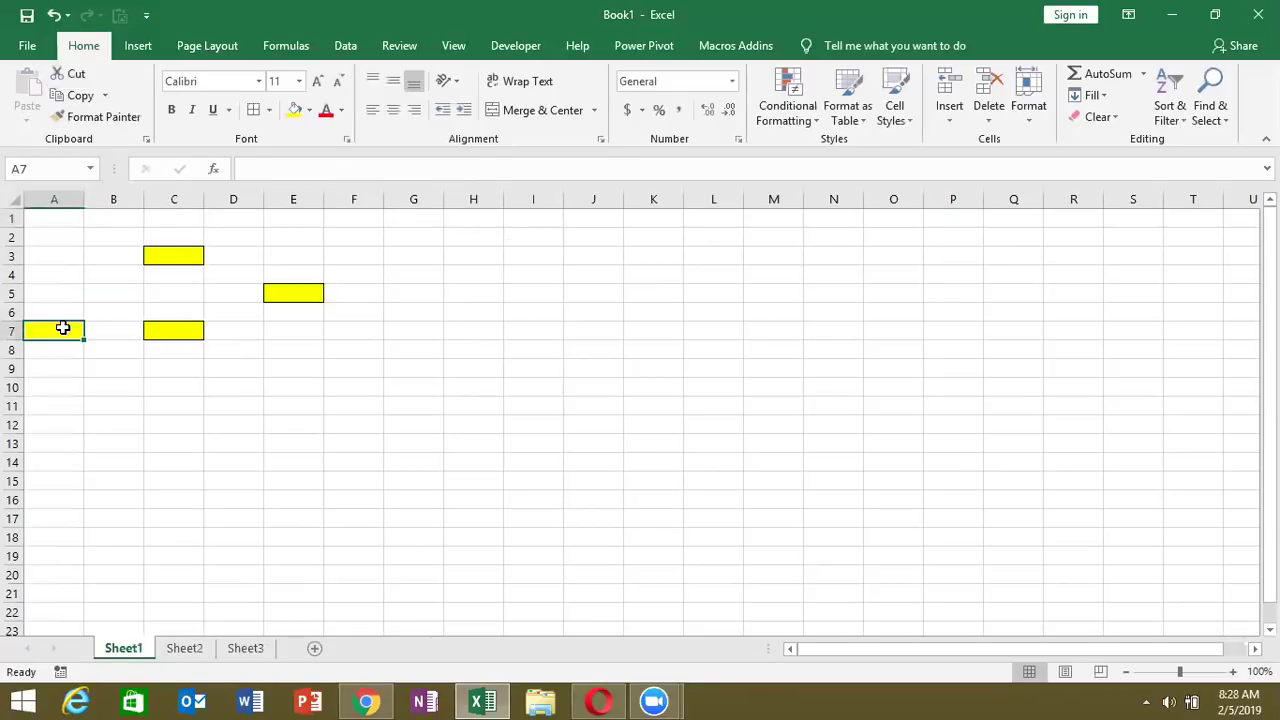
{"action": "left_click", "coordinate": [172, 250]}
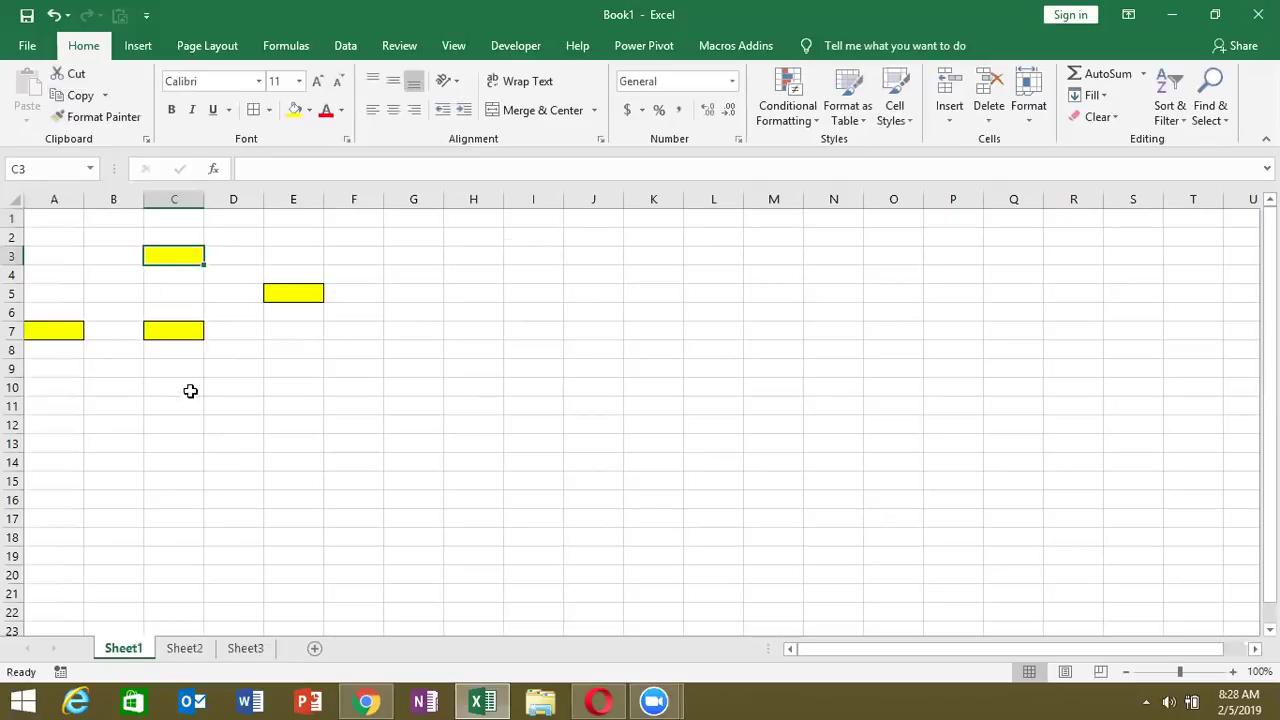
{"action": "left_click", "coordinate": [135, 122]}
{"action": "left_click", "coordinate": [50, 386]}
{"action": "left_click", "coordinate": [190, 386]}
{"action": "left_click", "coordinate": [240, 386]}
{"action": "left_click", "coordinate": [327, 384]}
{"action": "left_click", "coordinate": [425, 330]}
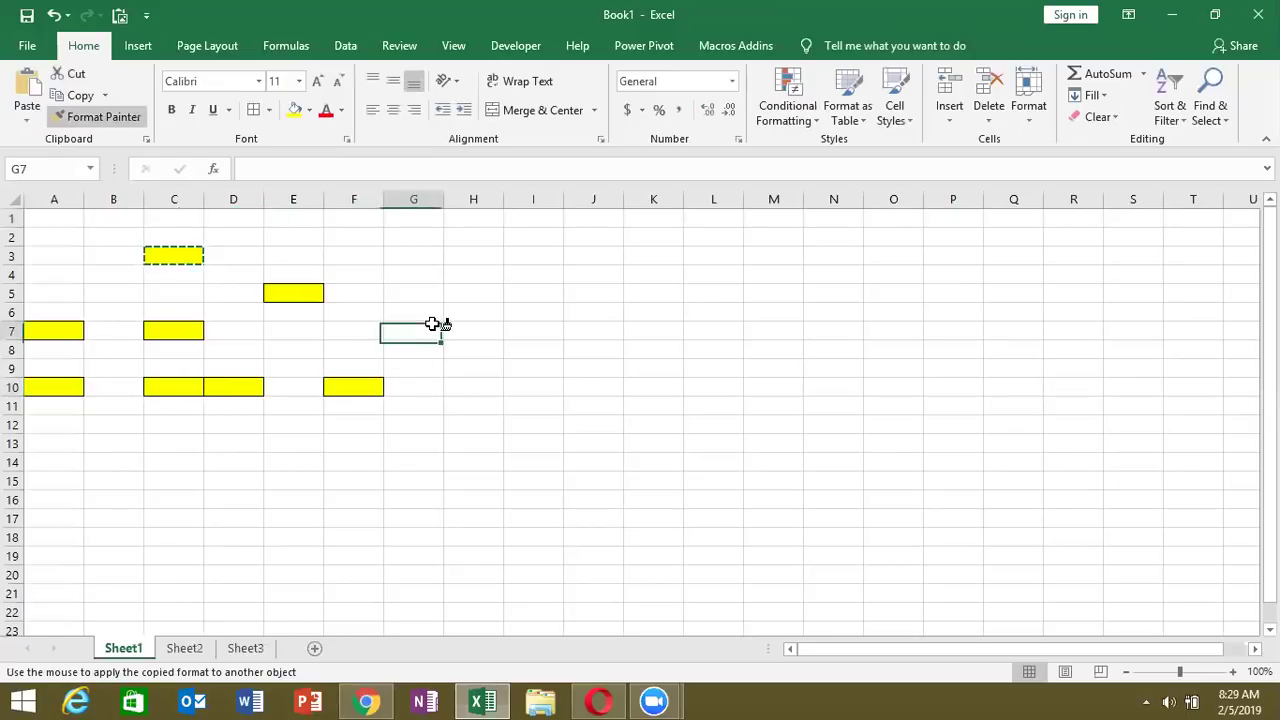
{"action": "left_click", "coordinate": [490, 311]}
{"action": "left_click", "coordinate": [530, 386]}
{"action": "left_click", "coordinate": [459, 442]}
{"action": "left_click", "coordinate": [300, 458]}
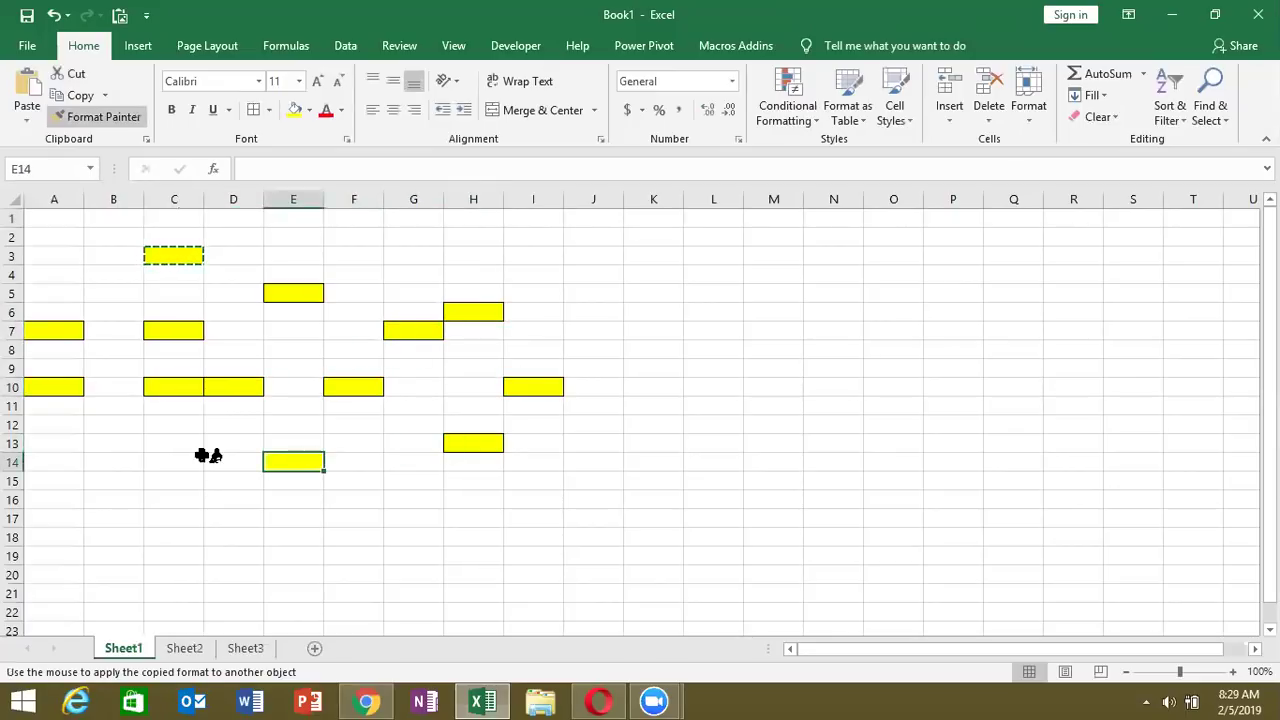
{"action": "left_click", "coordinate": [198, 458]}
{"action": "left_click", "coordinate": [140, 507]}
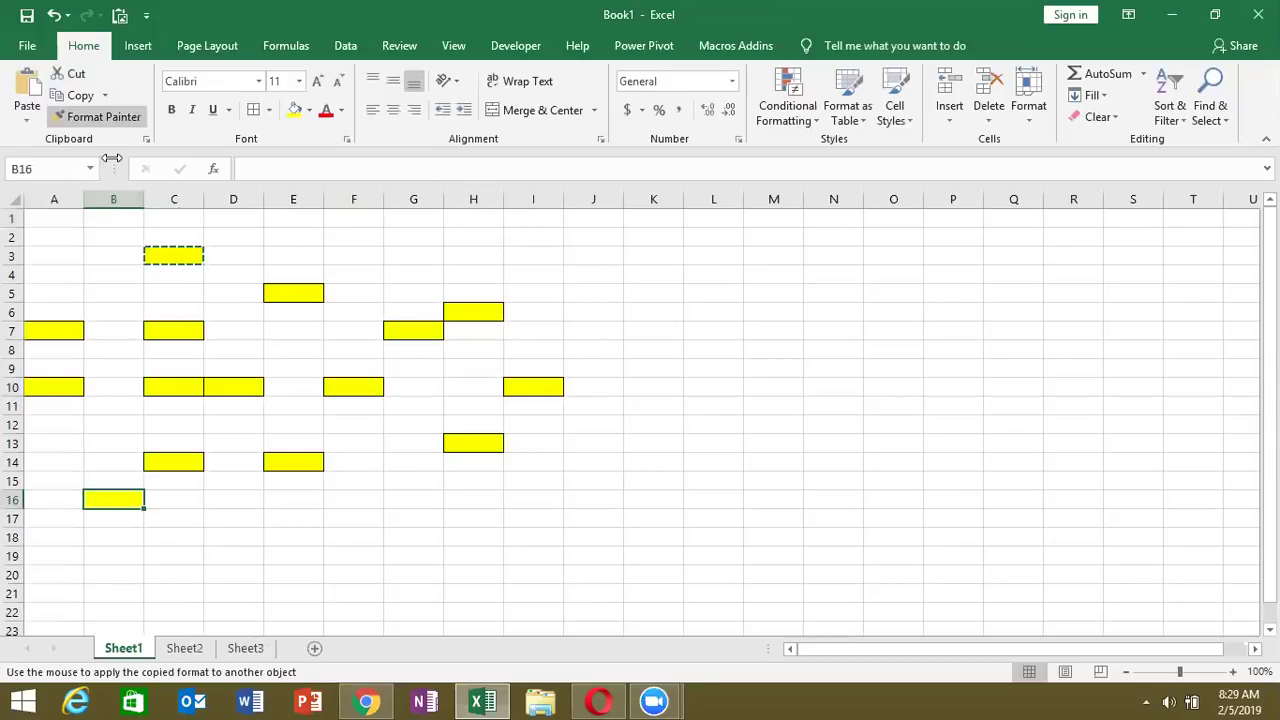
{"action": "left_click", "coordinate": [109, 122]}
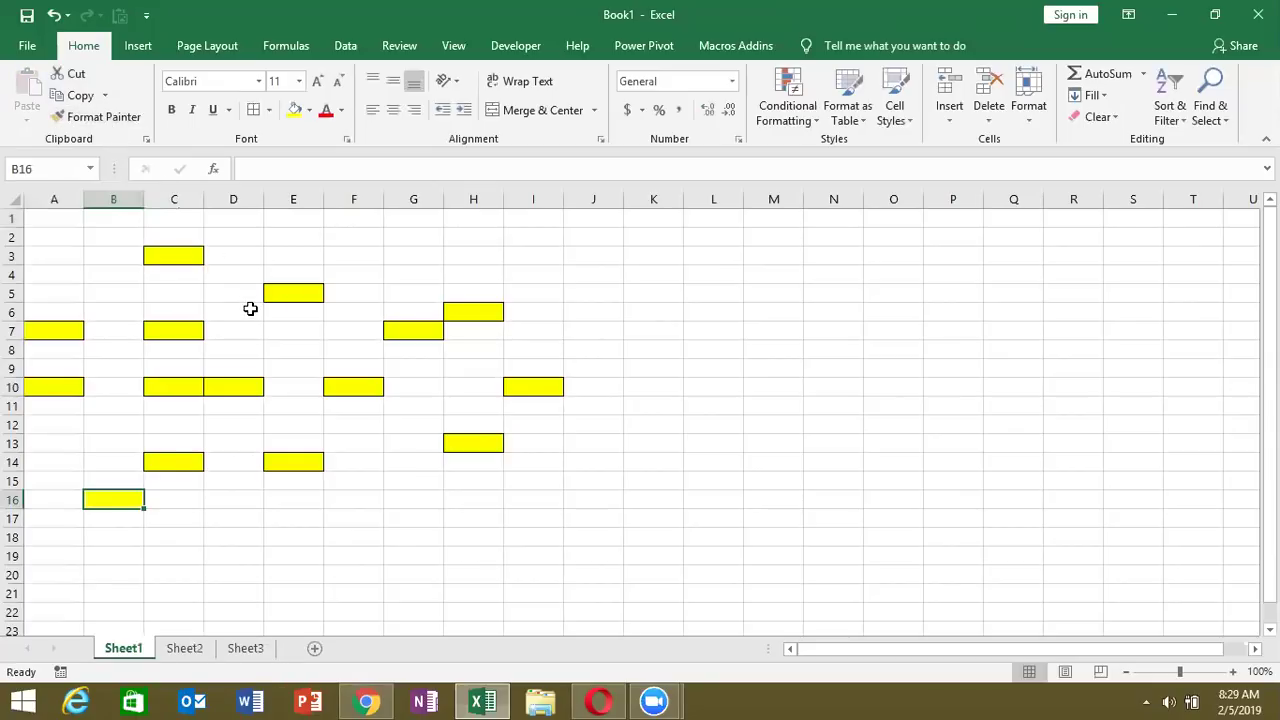
{"action": "left_click", "coordinate": [250, 309]}
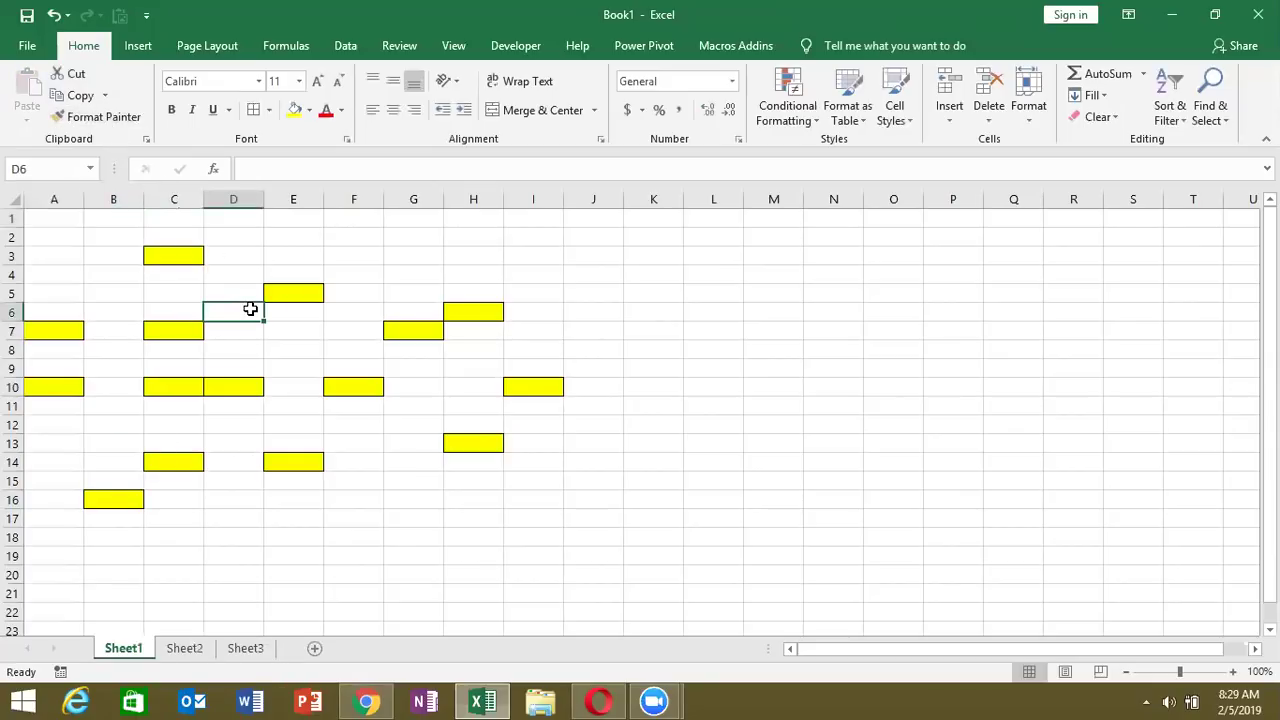
{"action": "left_click", "coordinate": [65, 199]}
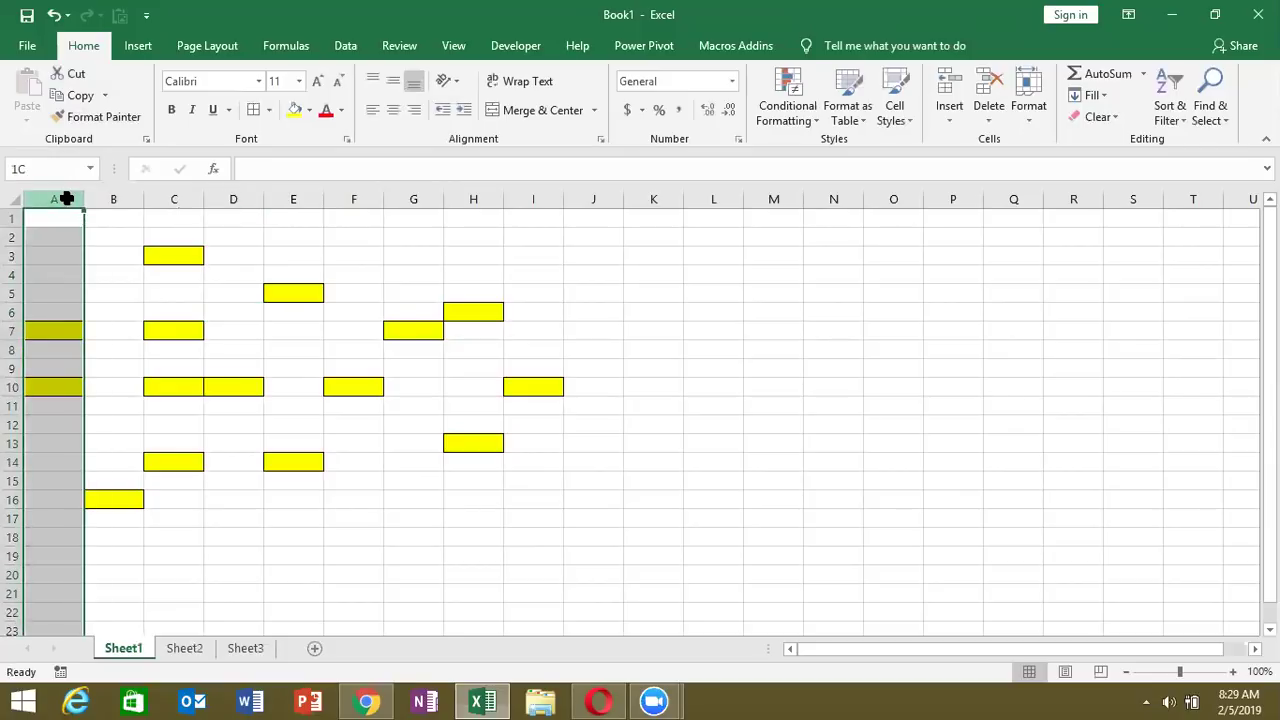
{"action": "left_click_drag", "start_coordinate": [65, 199], "coordinate": [532, 200]}
{"action": "key", "text": "Delete"}
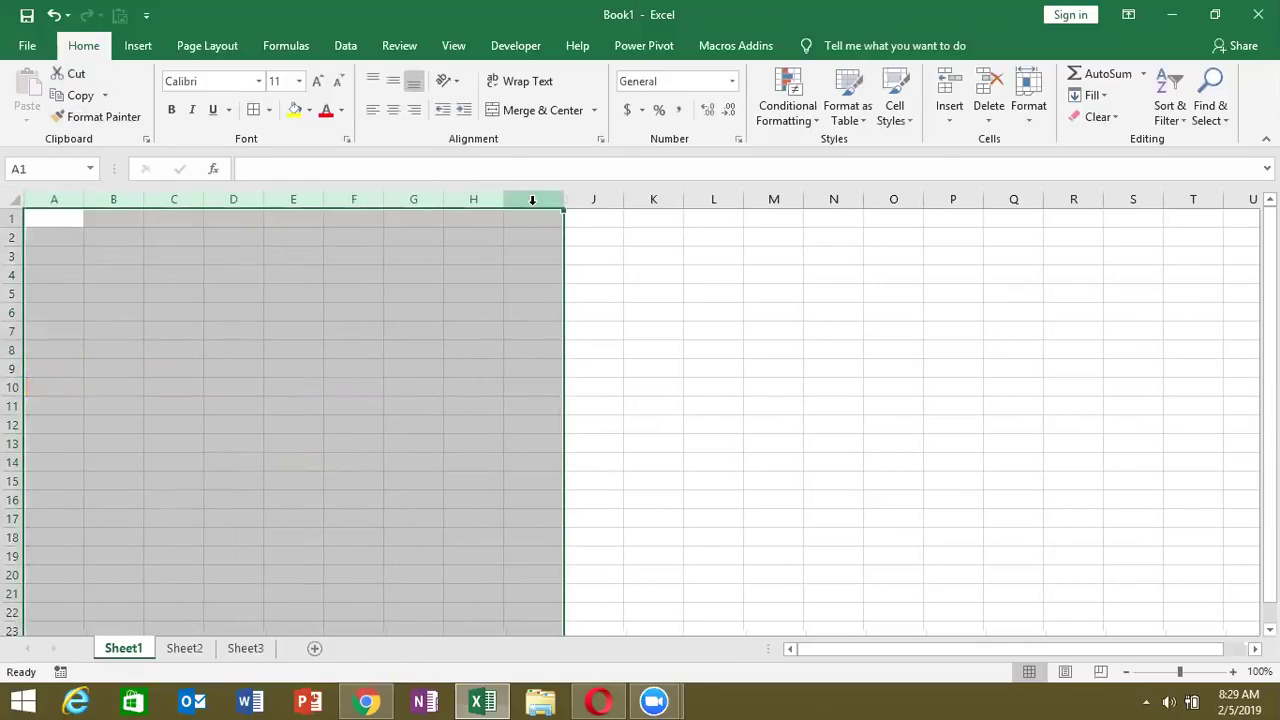
Step: Enter the Month heading in A1 and fill months from Jan down to row 14
{"action": "left_click", "coordinate": [61, 218]}
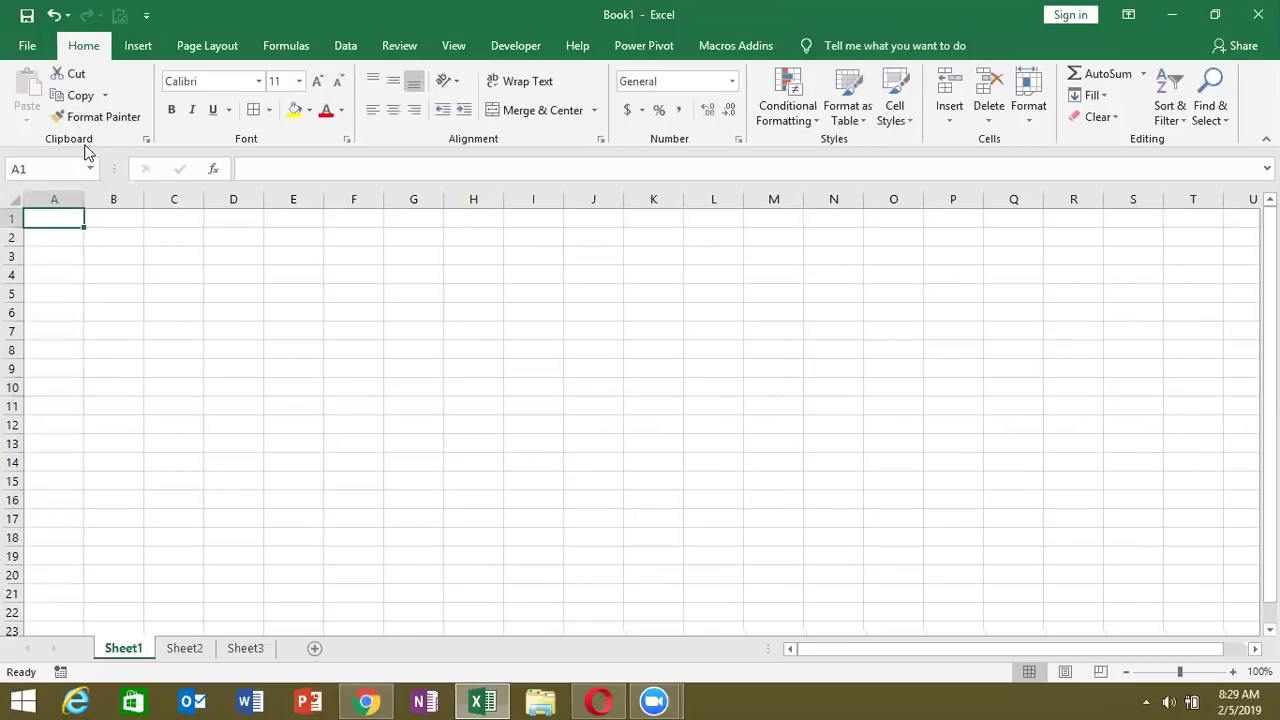
{"action": "type", "text": "Mont"}
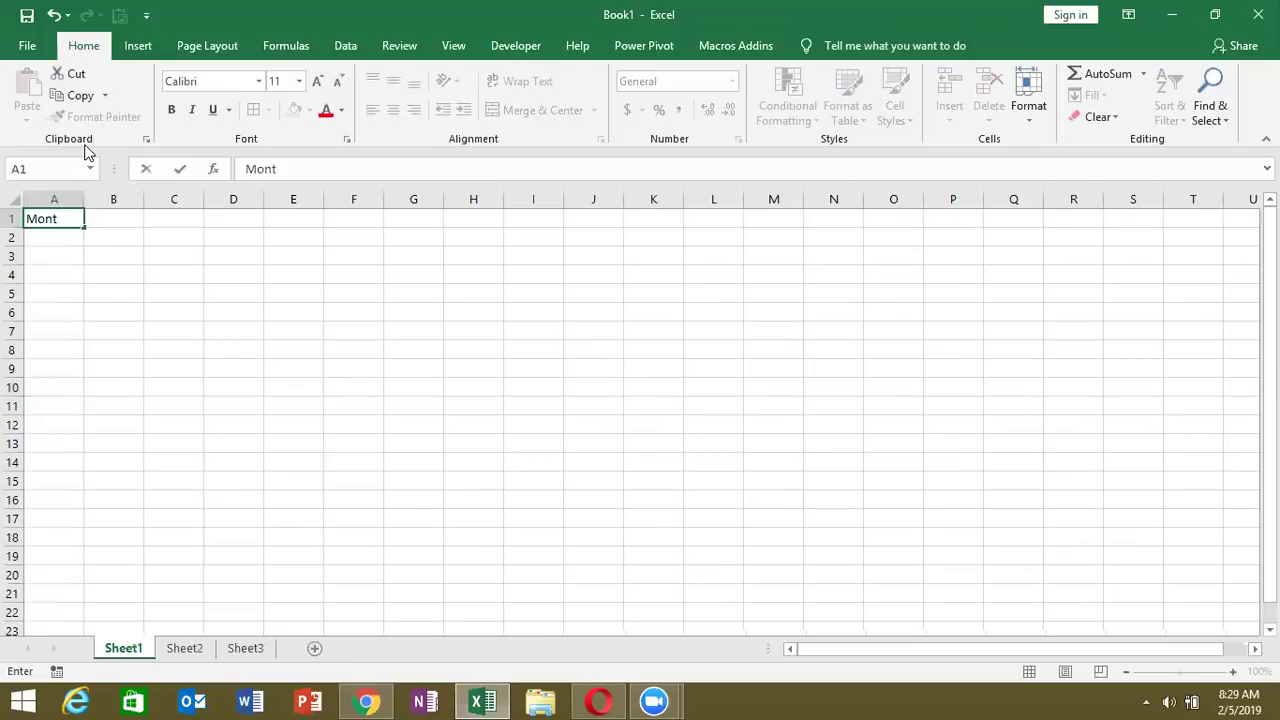
{"action": "type", "text": "h"}
{"action": "key", "text": "Return"}
{"action": "key", "text": "Up"}
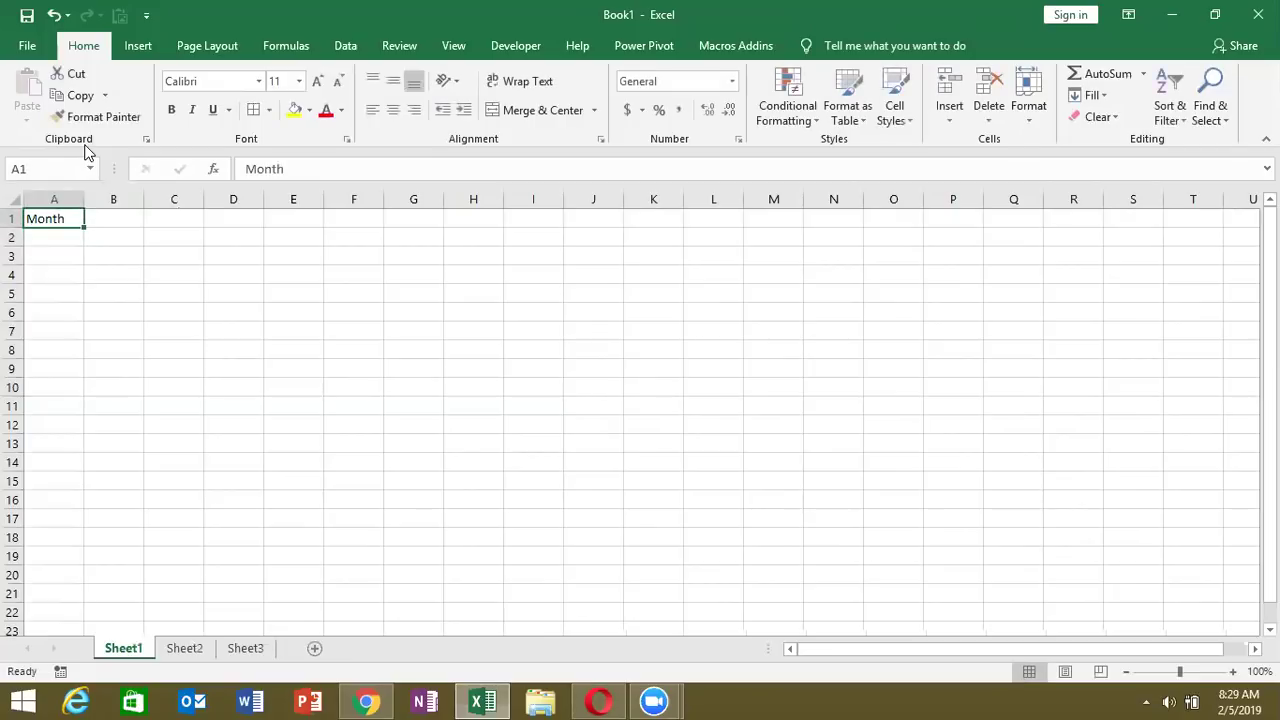
{"action": "key", "text": "Return"}
{"action": "type", "text": "Jan"}
{"action": "key", "text": "Return"}
{"action": "key", "text": "Up"}
{"action": "left_click_drag", "start_coordinate": [85, 246], "coordinate": [80, 468]}
Step: Add a Sales heading in B1 and a RANDBETWEEN random-number formula in B2
{"action": "left_click", "coordinate": [108, 224]}
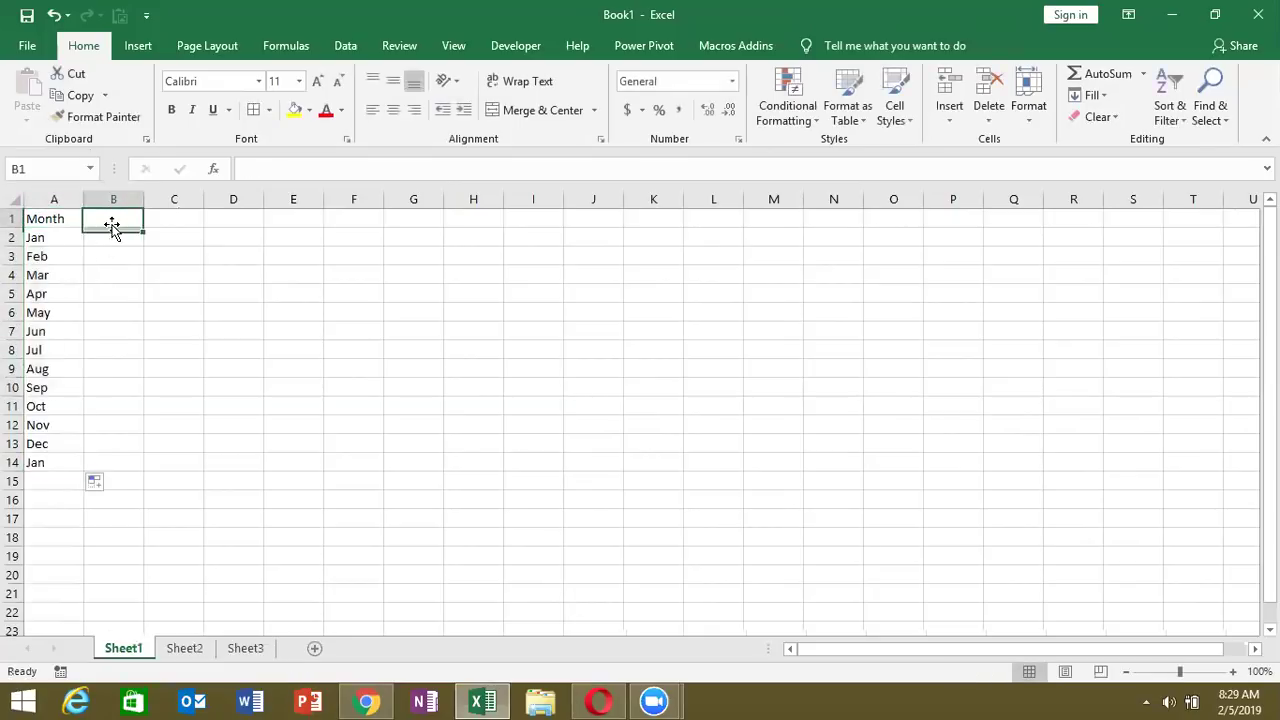
{"action": "type", "text": "Sales"}
{"action": "key", "text": "Return"}
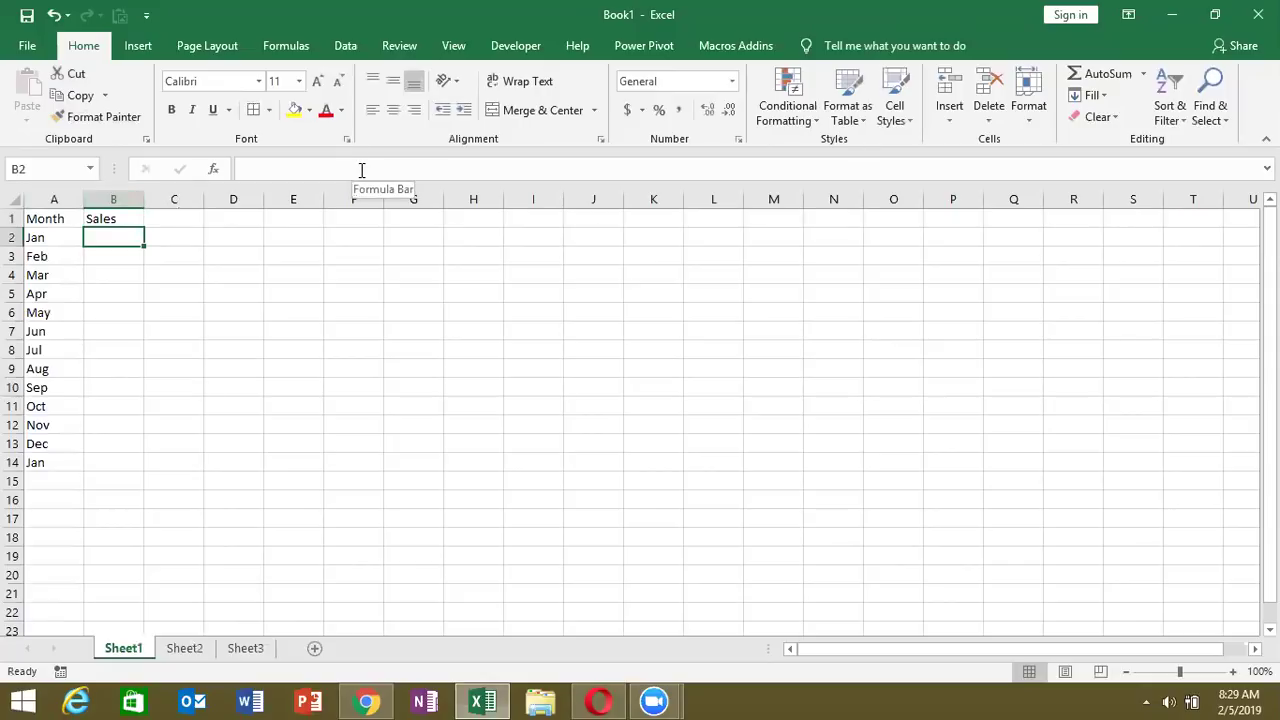
{"action": "type", "text": "=ra"}
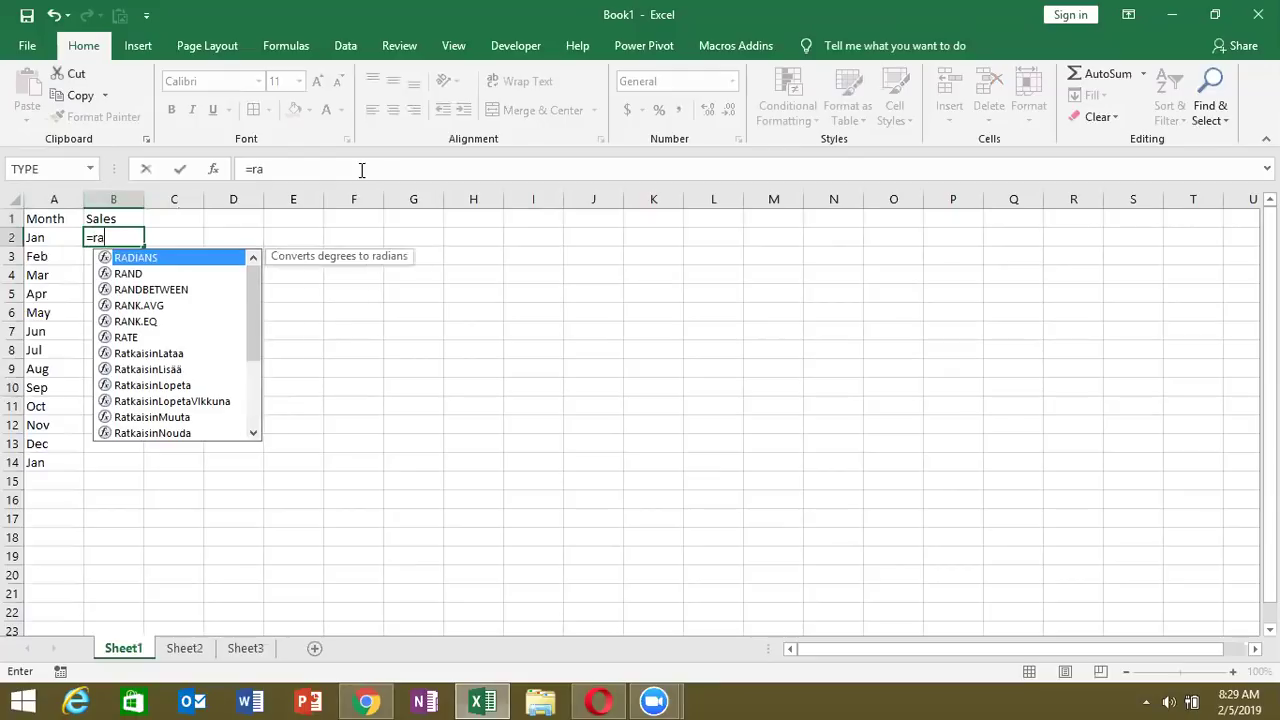
{"action": "key", "text": "Down"}
{"action": "key", "text": "Down"}
{"action": "key", "text": "Tab"}
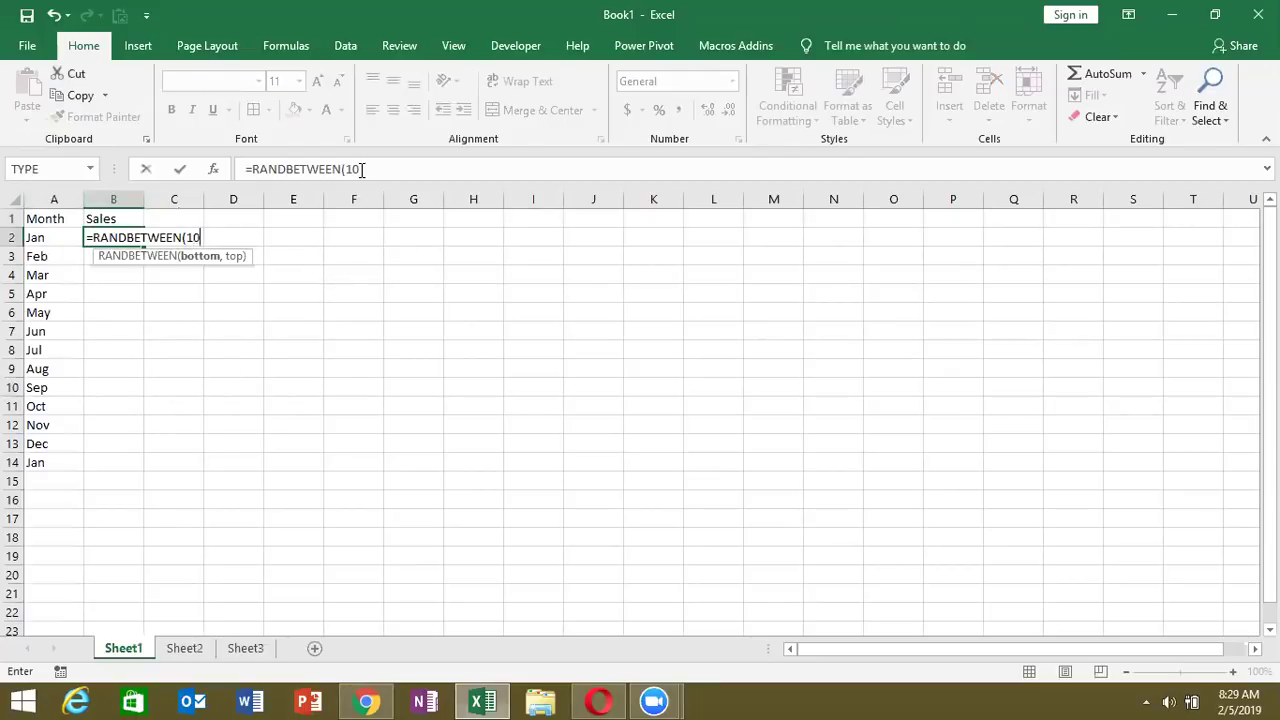
{"action": "type", "text": ",9"}
{"action": "key", "text": "Return"}
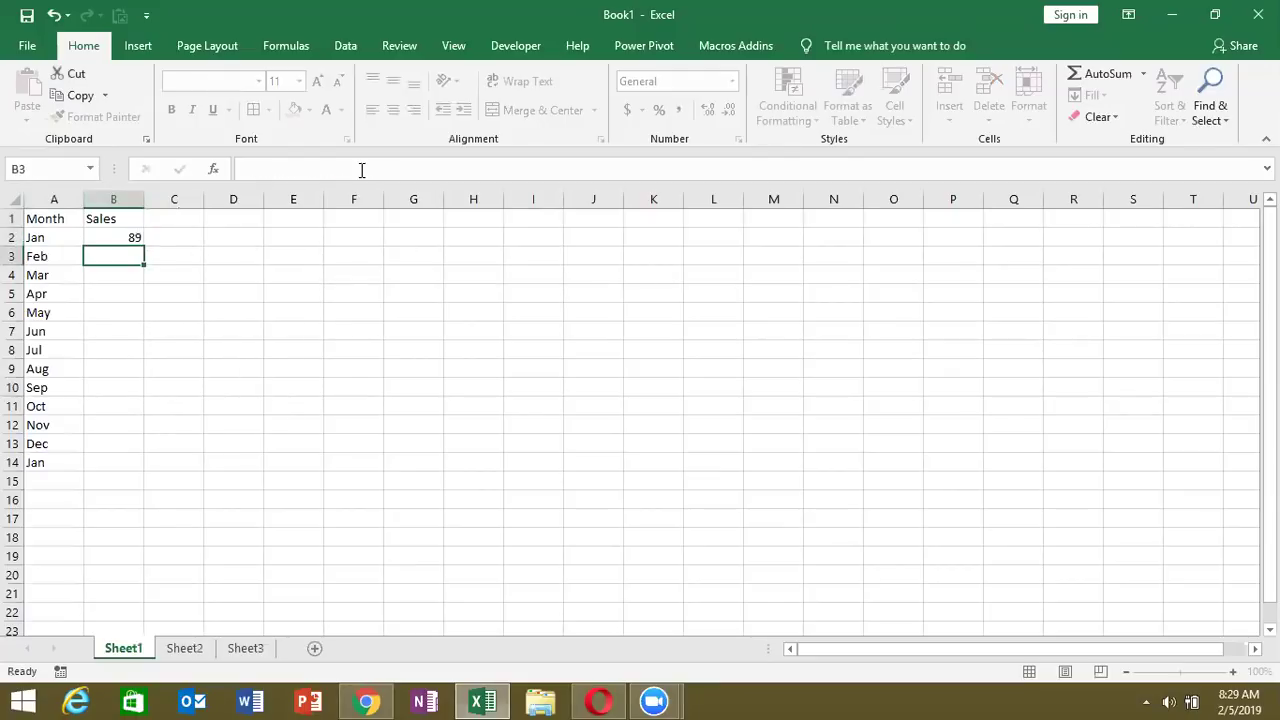
{"action": "key", "text": "Up"}
Step: Fill the B2 formula down through B14
{"action": "key", "text": "shift+Down"}
{"action": "key", "text": "Left"}
{"action": "key", "text": "ctrl+Down"}
{"action": "key", "text": "Right"}
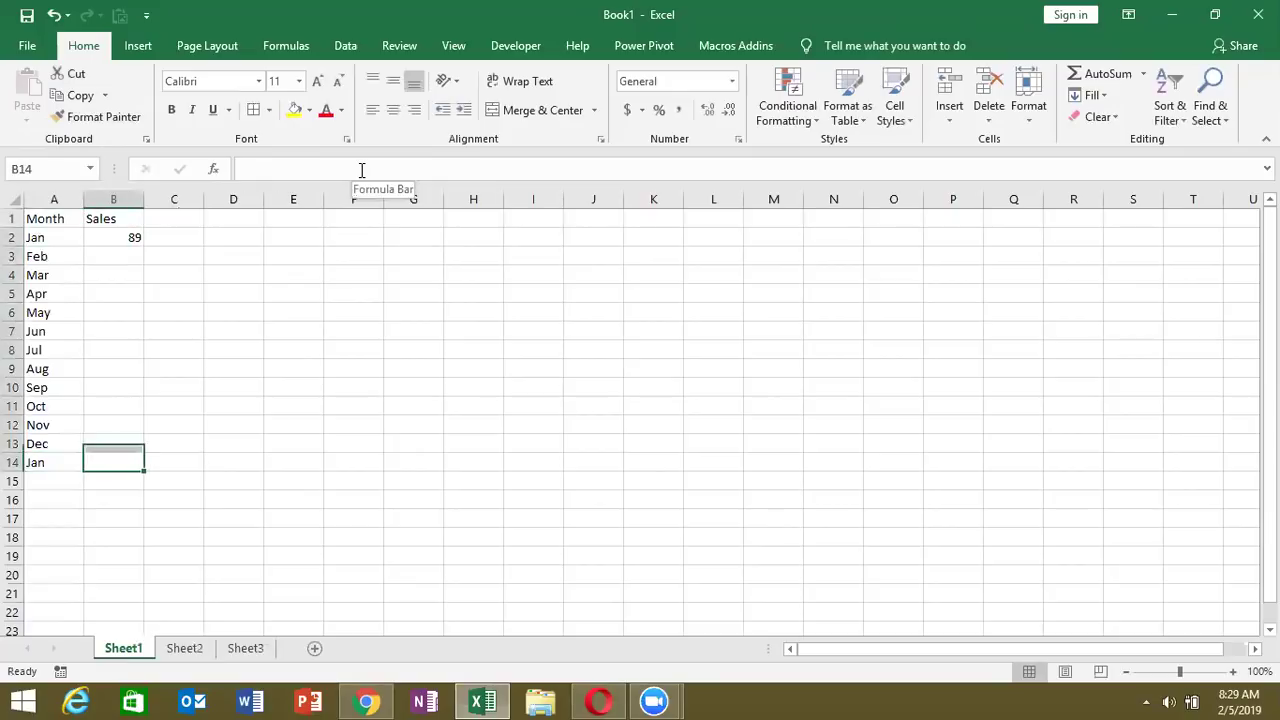
{"action": "key", "text": "ctrl+shift+Up"}
{"action": "key", "text": "ctrl+d"}
Step: Select the Month/Sales table A1:B14 and copy it
{"action": "key", "text": "ctrl+Up"}
{"action": "key", "text": "Left"}
{"action": "key", "text": "shift+Right"}
{"action": "key", "text": "ctrl+shift+Down"}
{"action": "key", "text": "ctrl+c"}
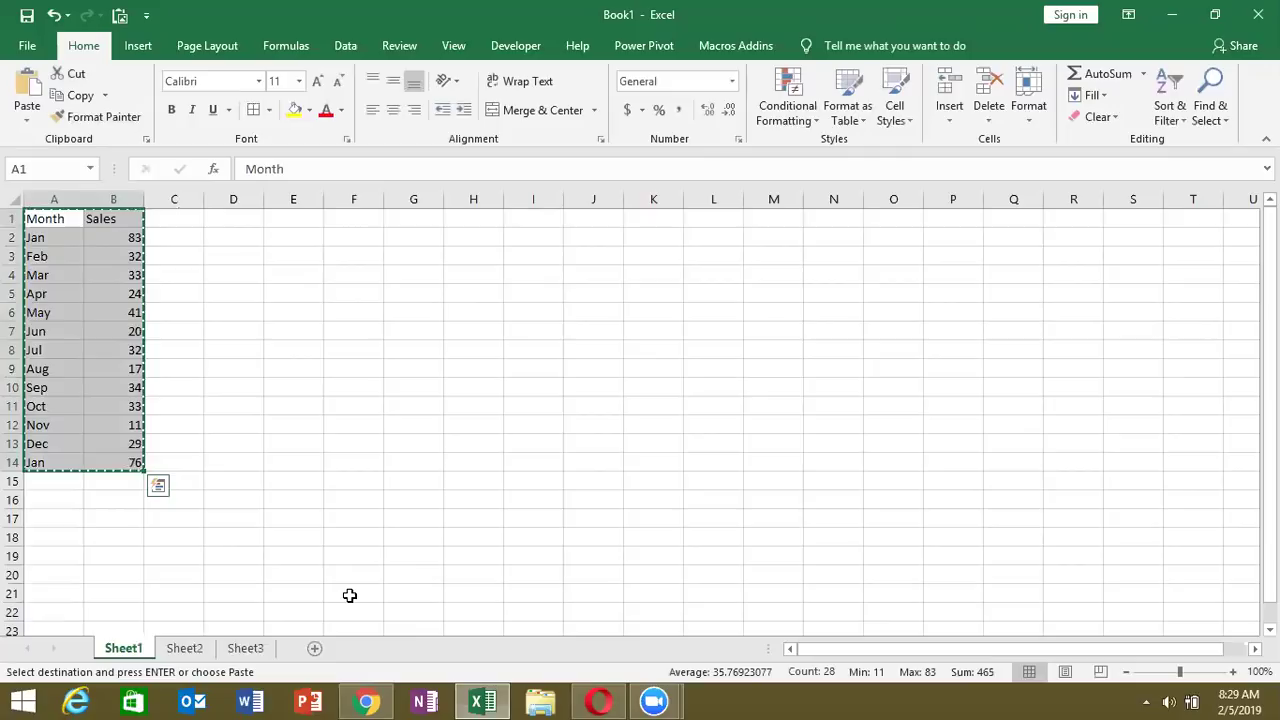
Step: Paste the table onto Sheet2 and Sheet3, then onto new sheets Sheet4 and Sheet5
{"action": "key", "text": "ctrl+Page_Down"}
{"action": "key", "text": "ctrl+v"}
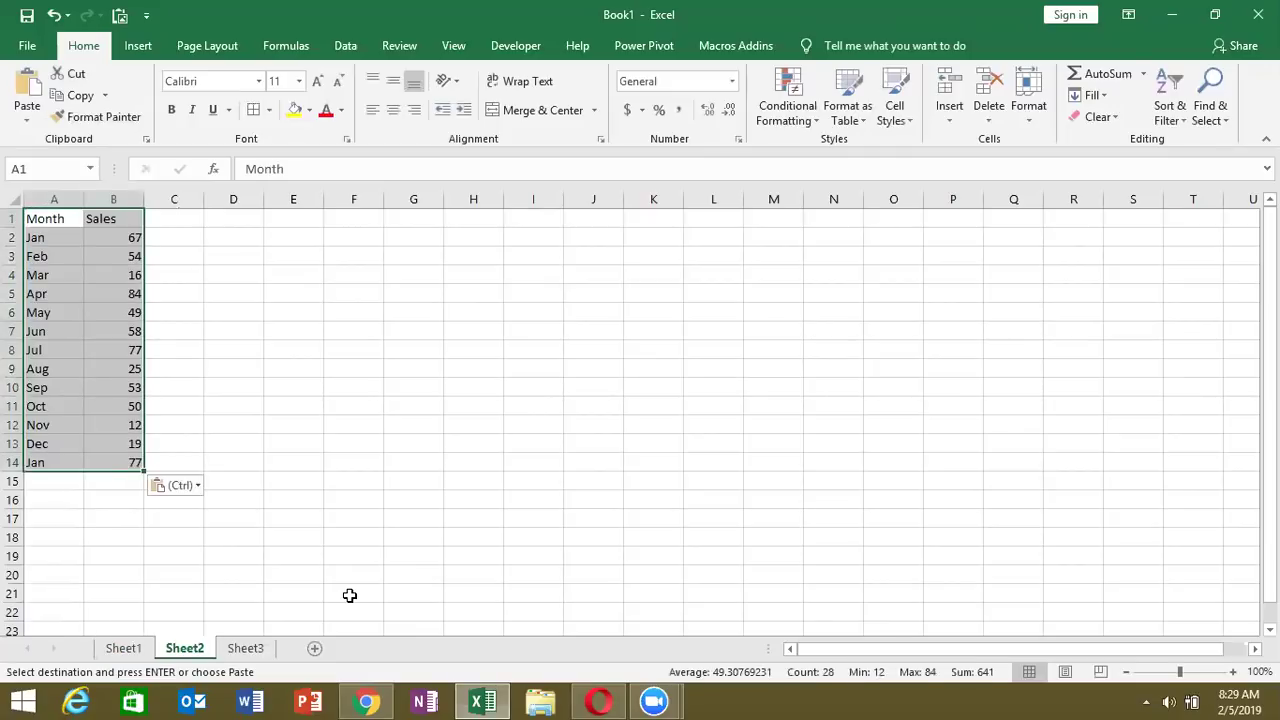
{"action": "left_click", "coordinate": [228, 648]}
{"action": "key", "text": "ctrl+v"}
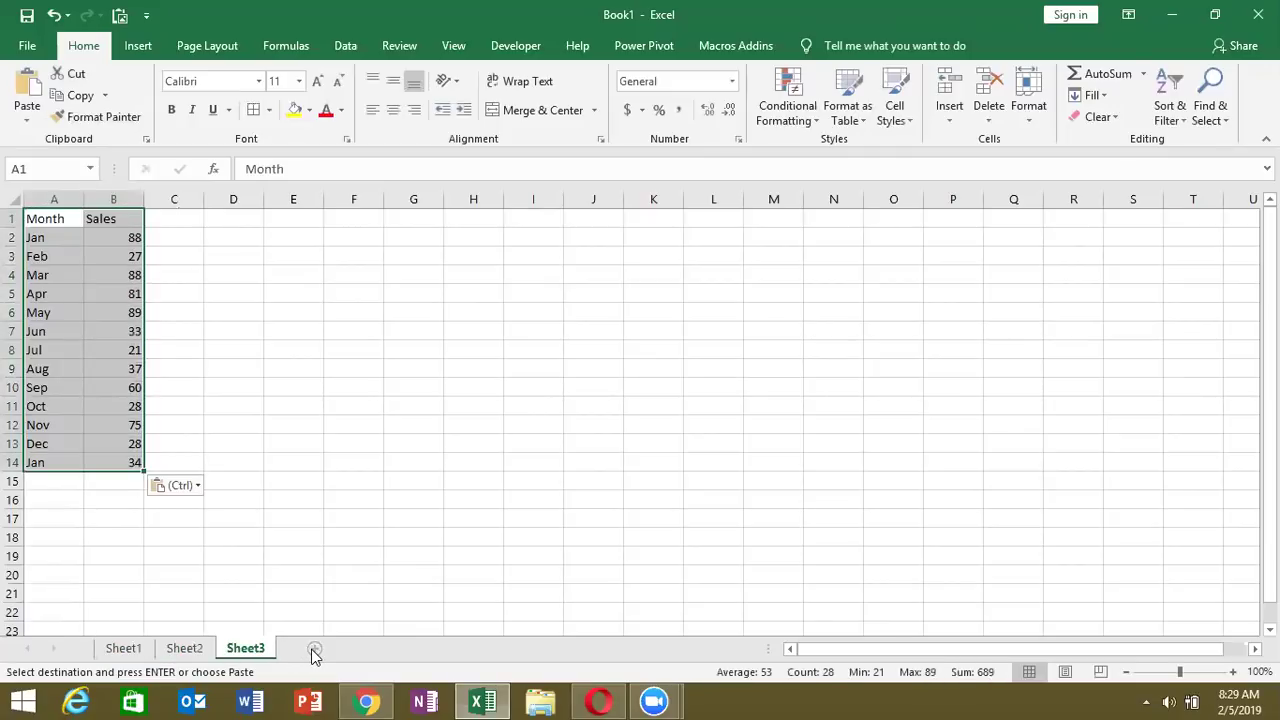
{"action": "left_click", "coordinate": [314, 648]}
{"action": "key", "text": "ctrl+v"}
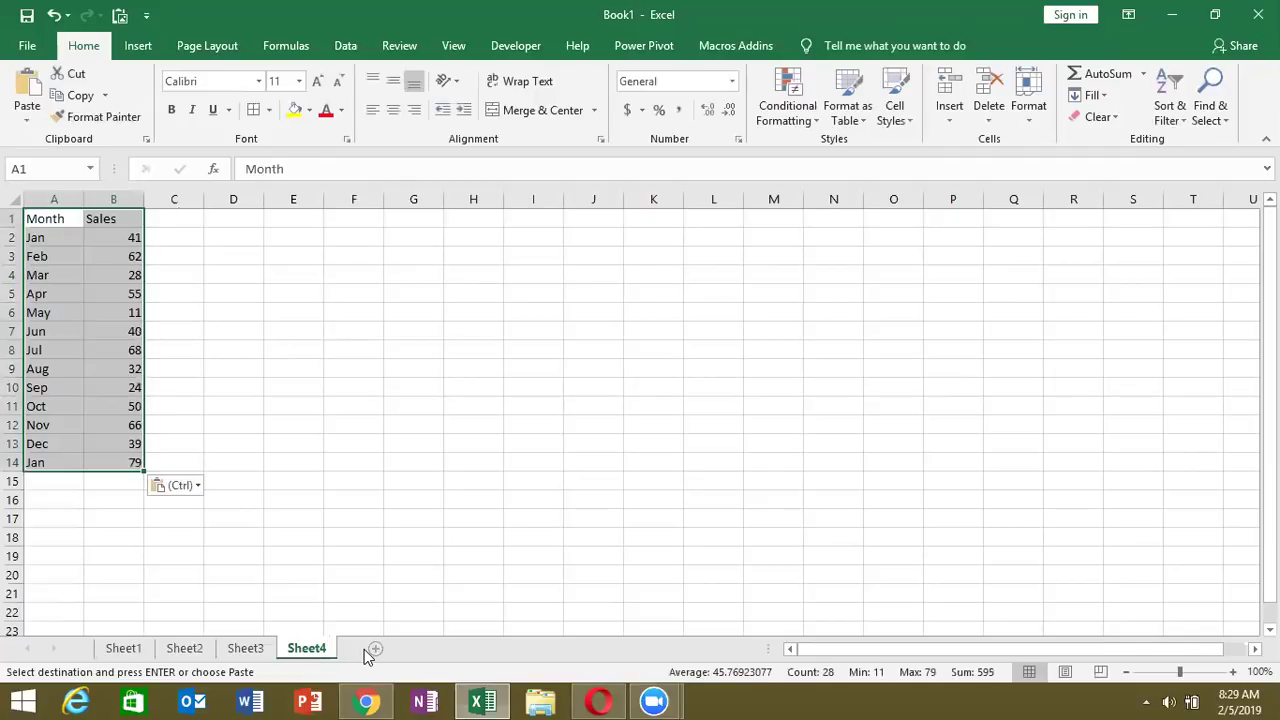
{"action": "left_click", "coordinate": [364, 649]}
{"action": "key", "text": "ctrl+v"}
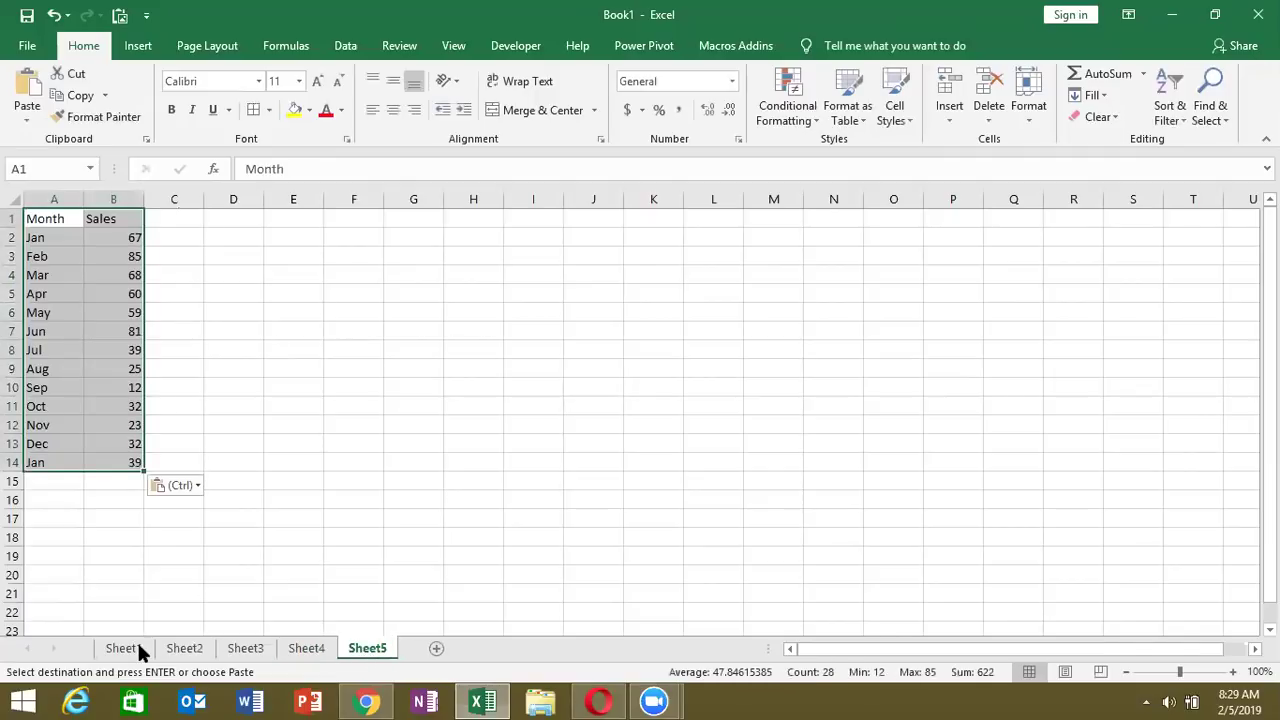
Step: End copy mode and review each sheet's random sales values
{"action": "left_click", "coordinate": [139, 650], "text": "shift"}
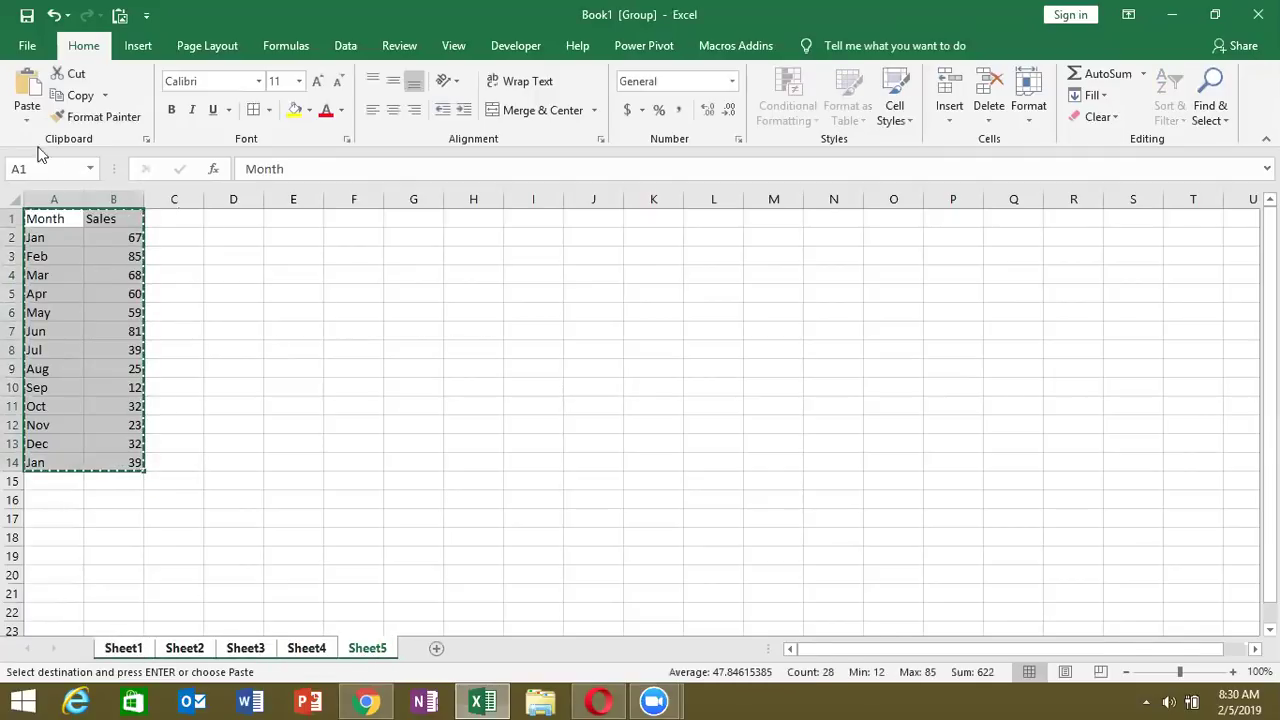
{"action": "left_click", "coordinate": [27, 118]}
{"action": "left_click", "coordinate": [26, 243]}
{"action": "key", "text": "Escape"}
{"action": "left_click", "coordinate": [203, 652]}
{"action": "left_click", "coordinate": [244, 649]}
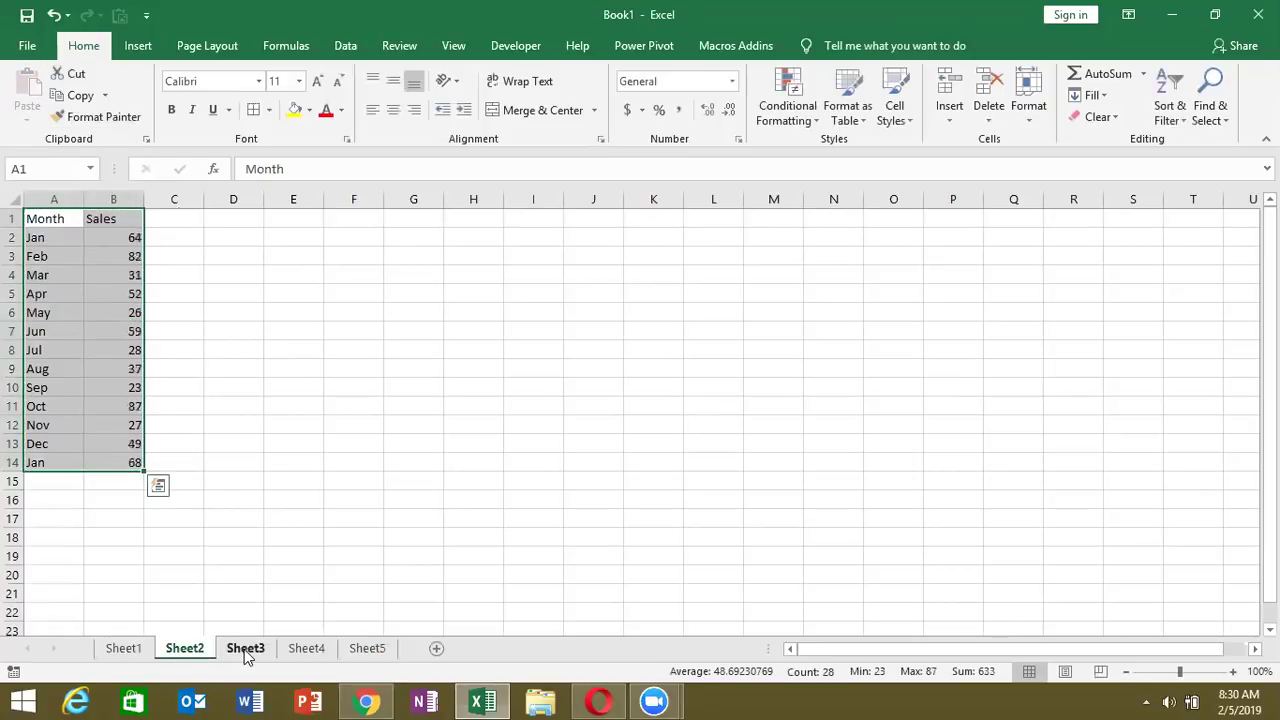
{"action": "key", "text": "ctrl+Page_Down"}
{"action": "key", "text": "ctrl+Page_Down"}
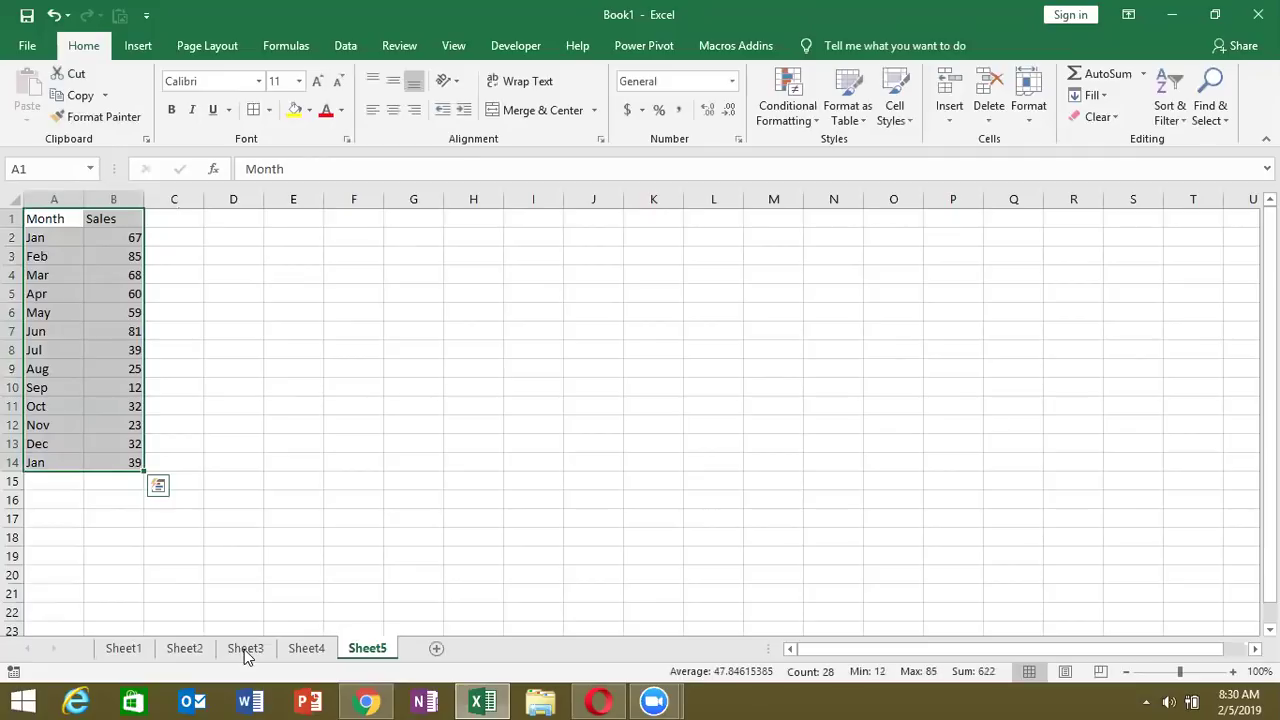
Step: Add a new sheet named Data and paste Sheet1's Month/Sales table at A1
{"action": "left_click", "coordinate": [428, 648]}
{"action": "double_click", "coordinate": [418, 648]}
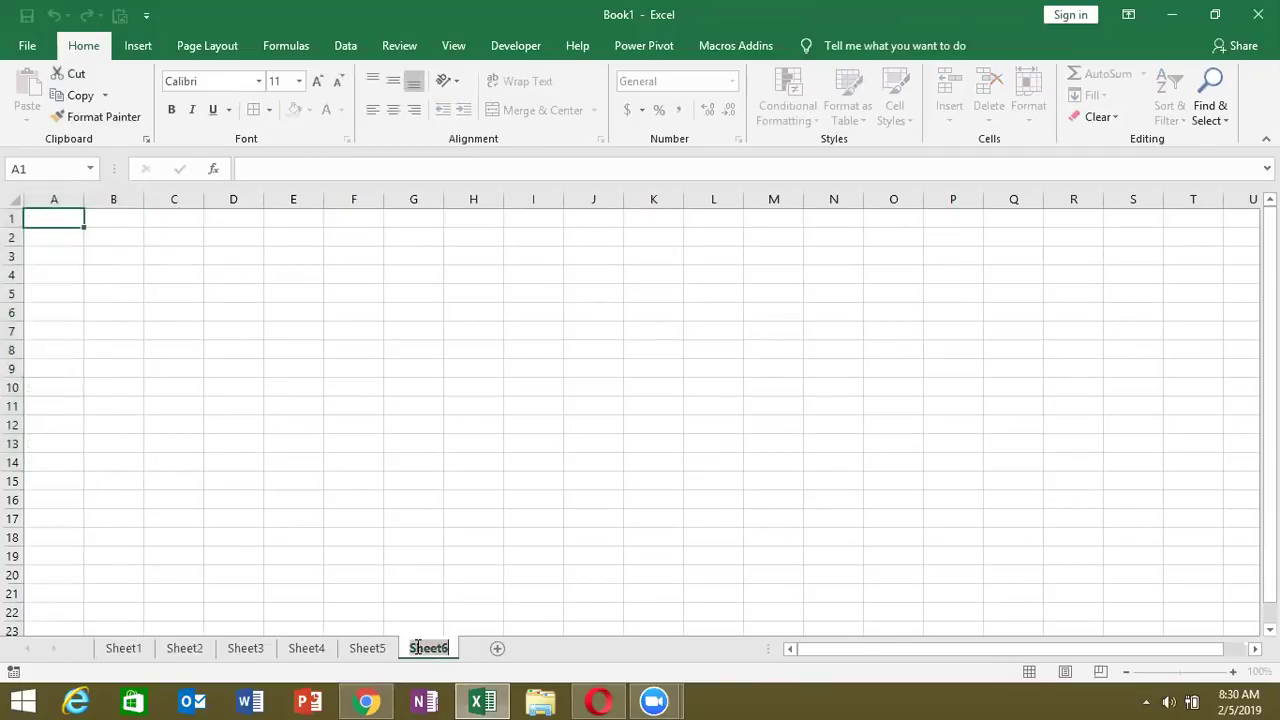
{"action": "type", "text": "Data"}
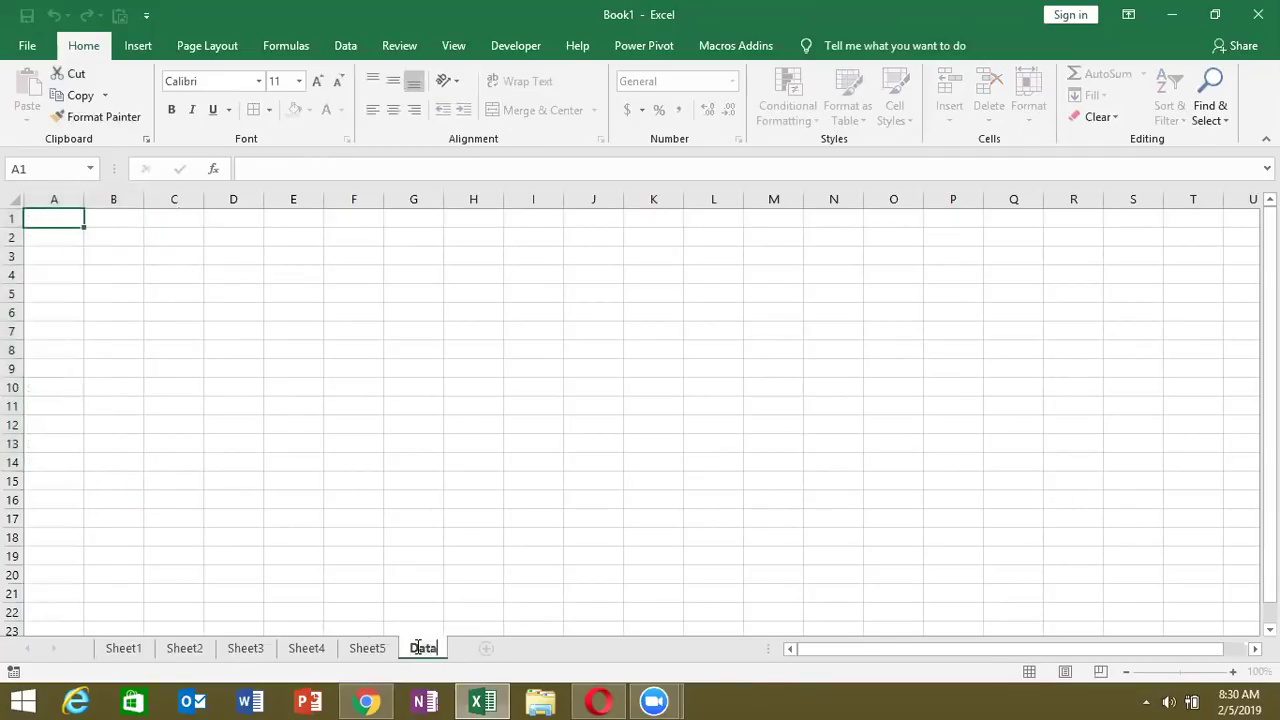
{"action": "left_click", "coordinate": [138, 649]}
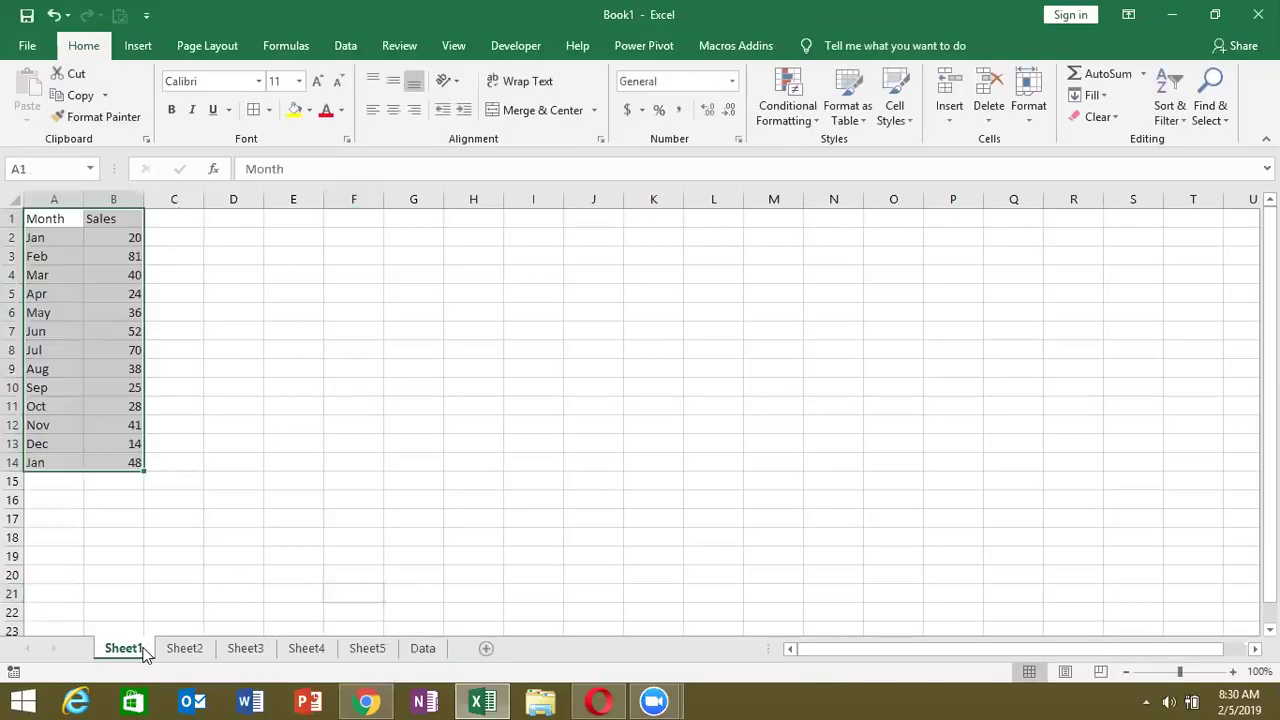
{"action": "key", "text": "ctrl+c"}
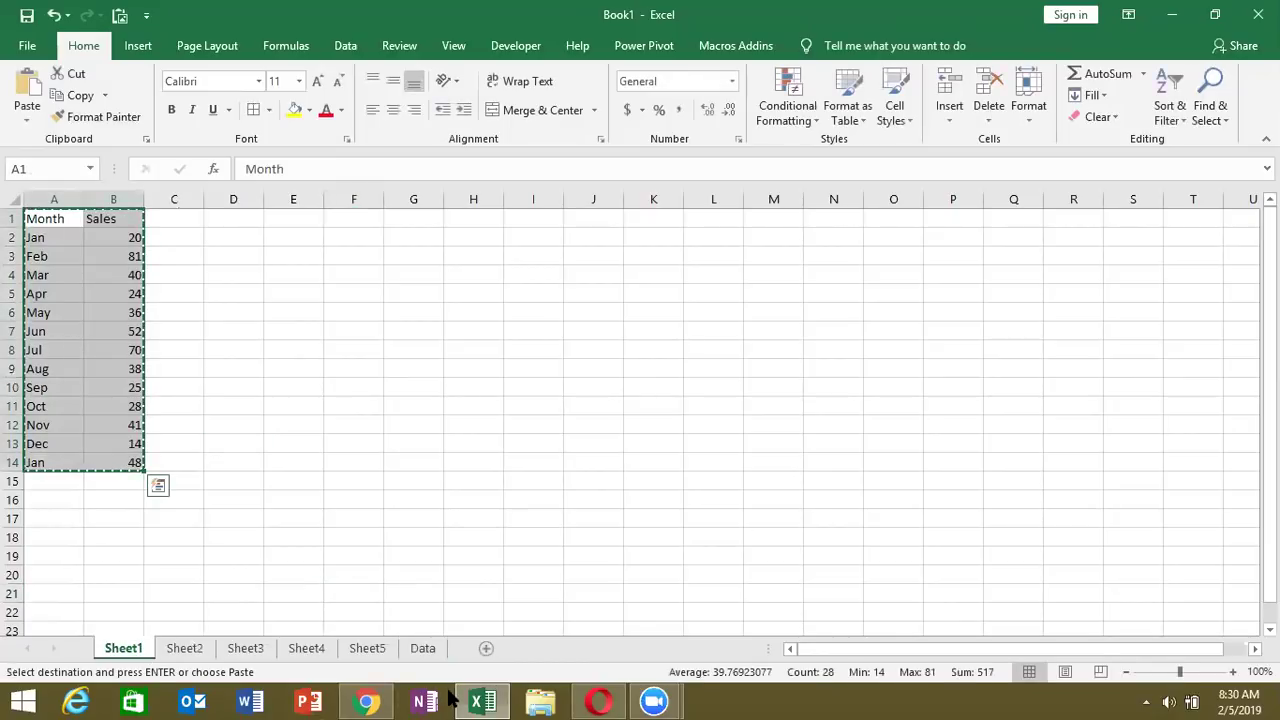
{"action": "left_click", "coordinate": [422, 649]}
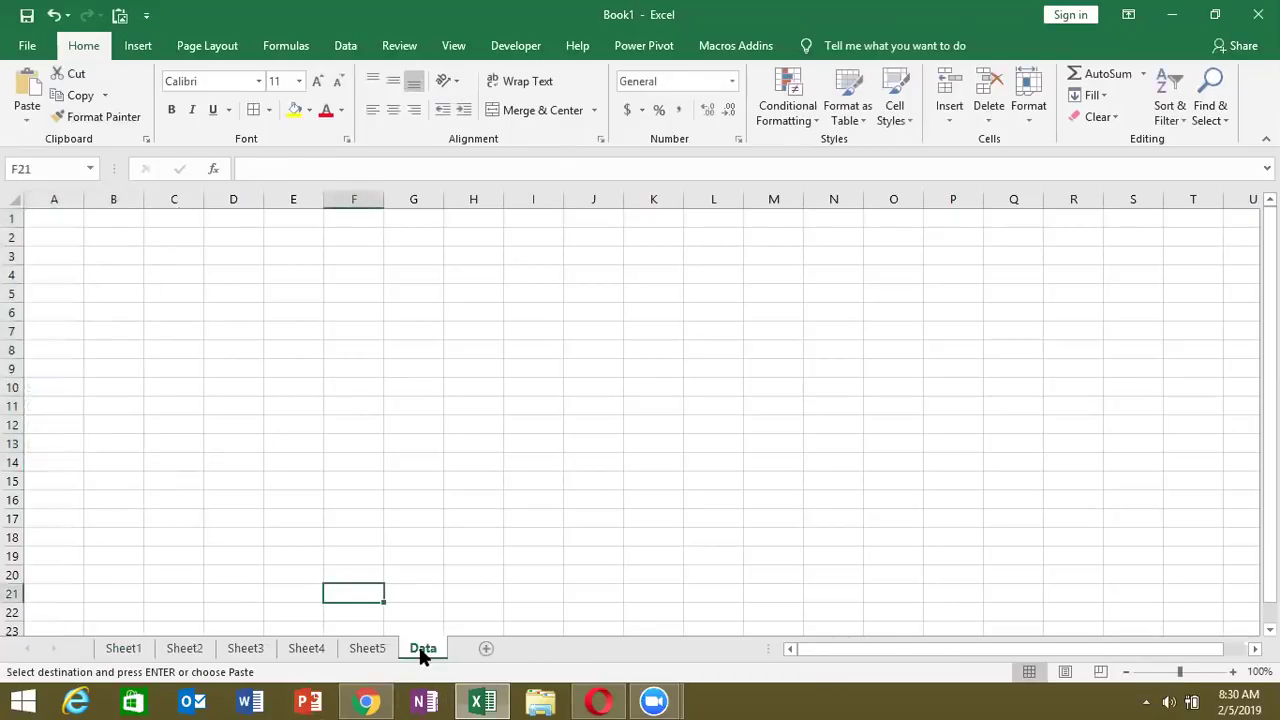
{"action": "left_click", "coordinate": [80, 218]}
{"action": "key", "text": "ctrl+v"}
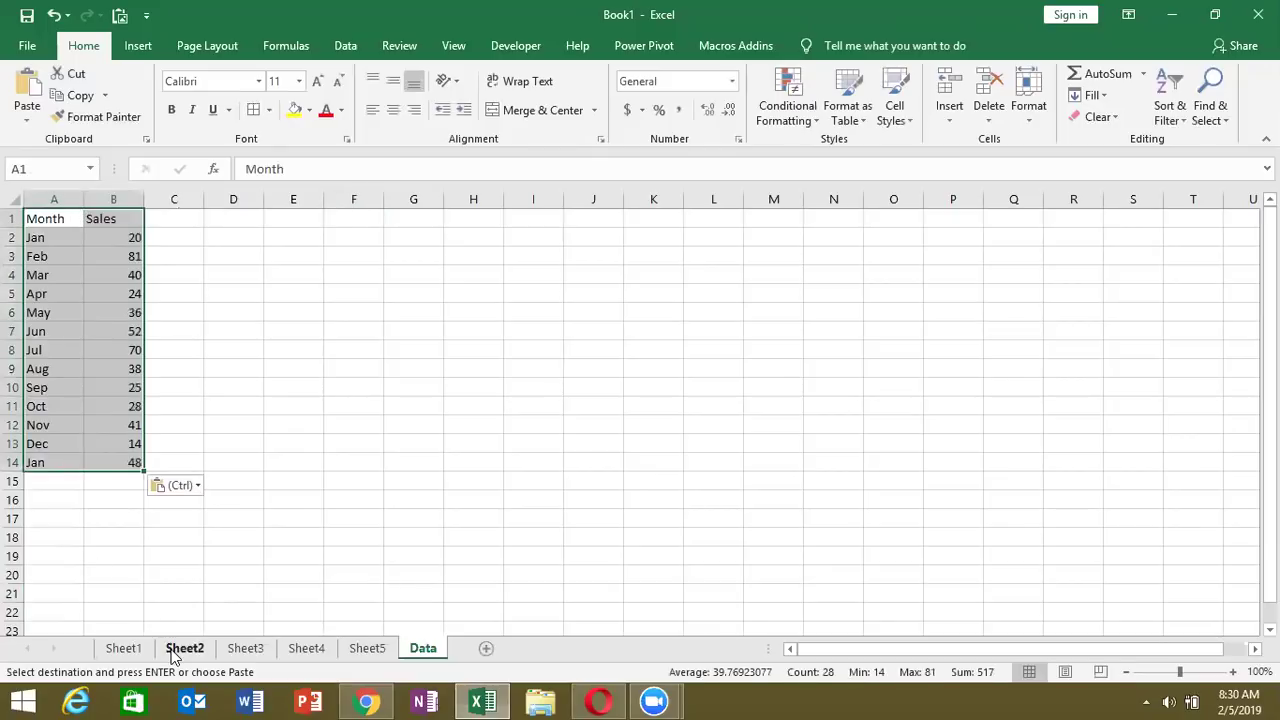
Step: Copy Sheet2's table and paste it at A15 on the Data sheet
{"action": "left_click", "coordinate": [182, 648]}
{"action": "key", "text": "ctrl+c"}
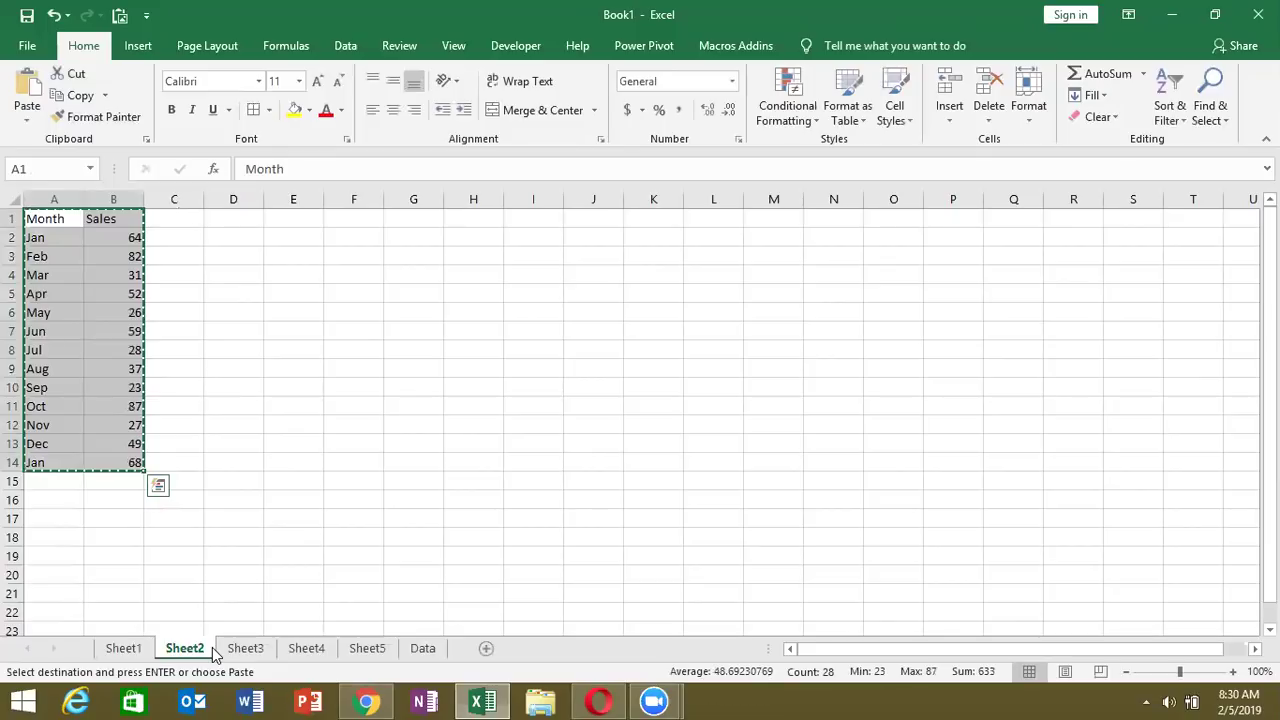
{"action": "left_click", "coordinate": [422, 648]}
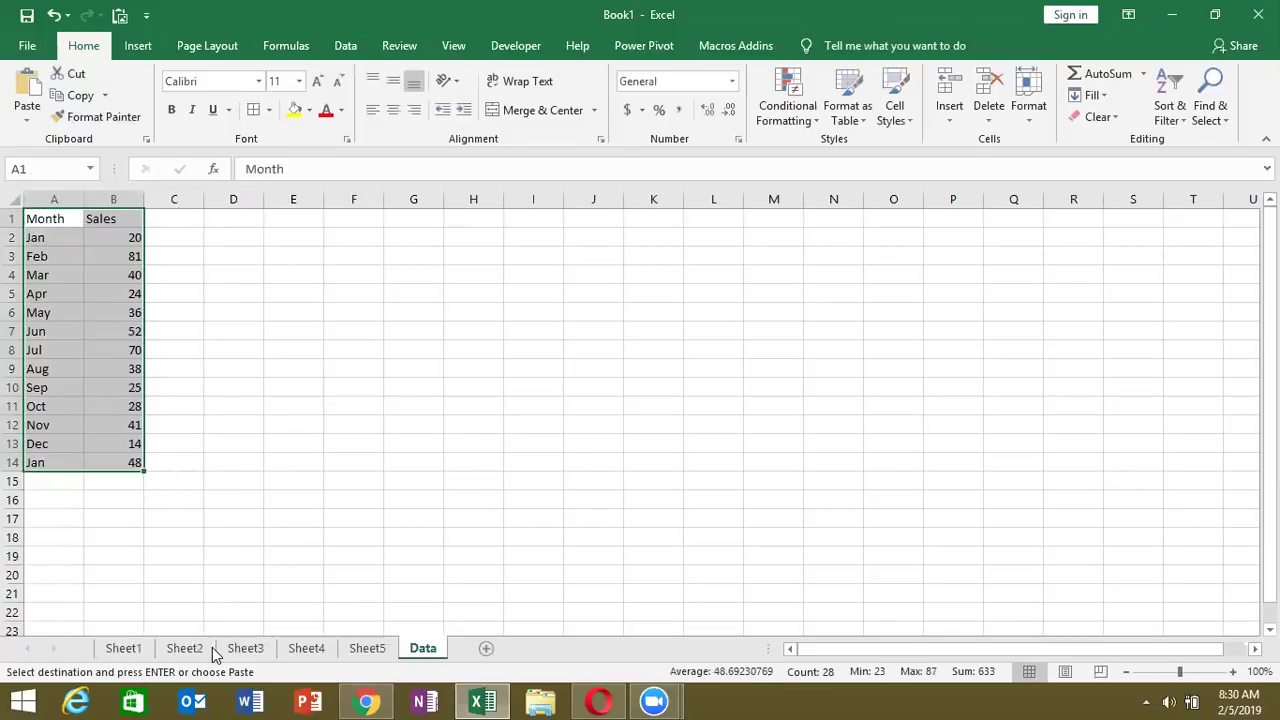
{"action": "left_click", "coordinate": [52, 486]}
{"action": "key", "text": "ctrl+v"}
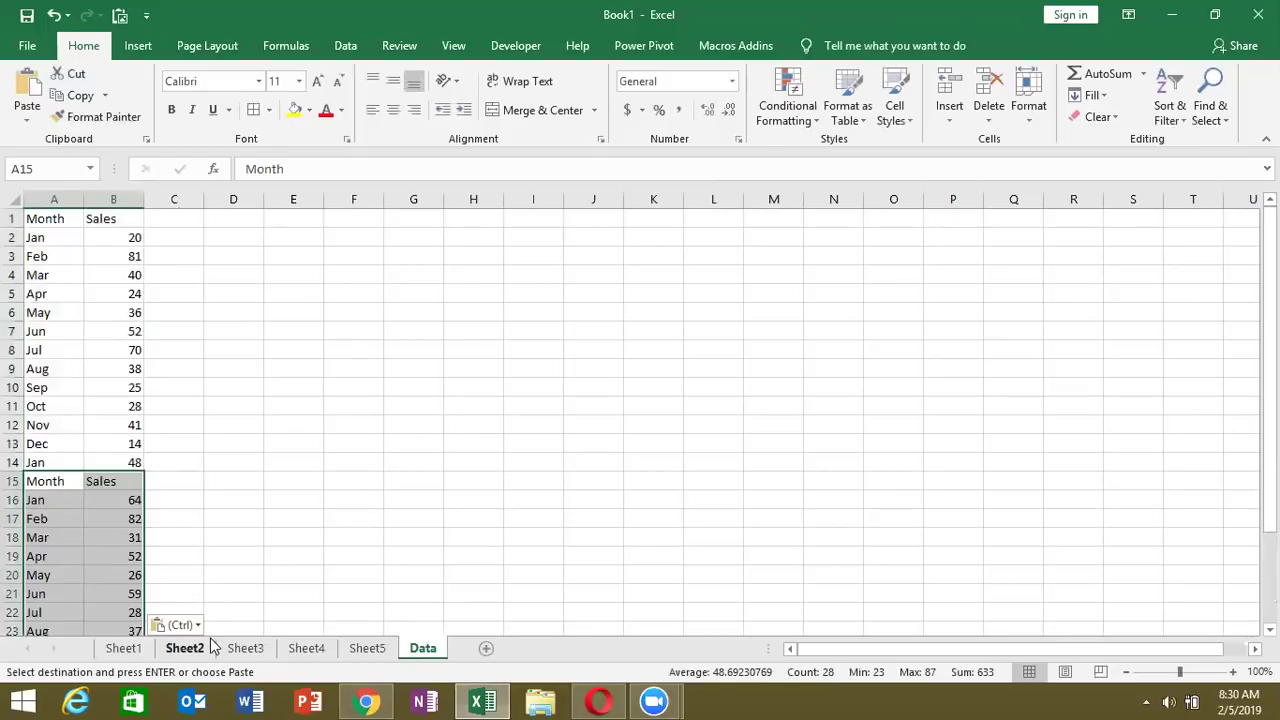
Step: Clear the stacked data from columns A and B on the Data sheet
{"action": "left_click", "coordinate": [123, 648]}
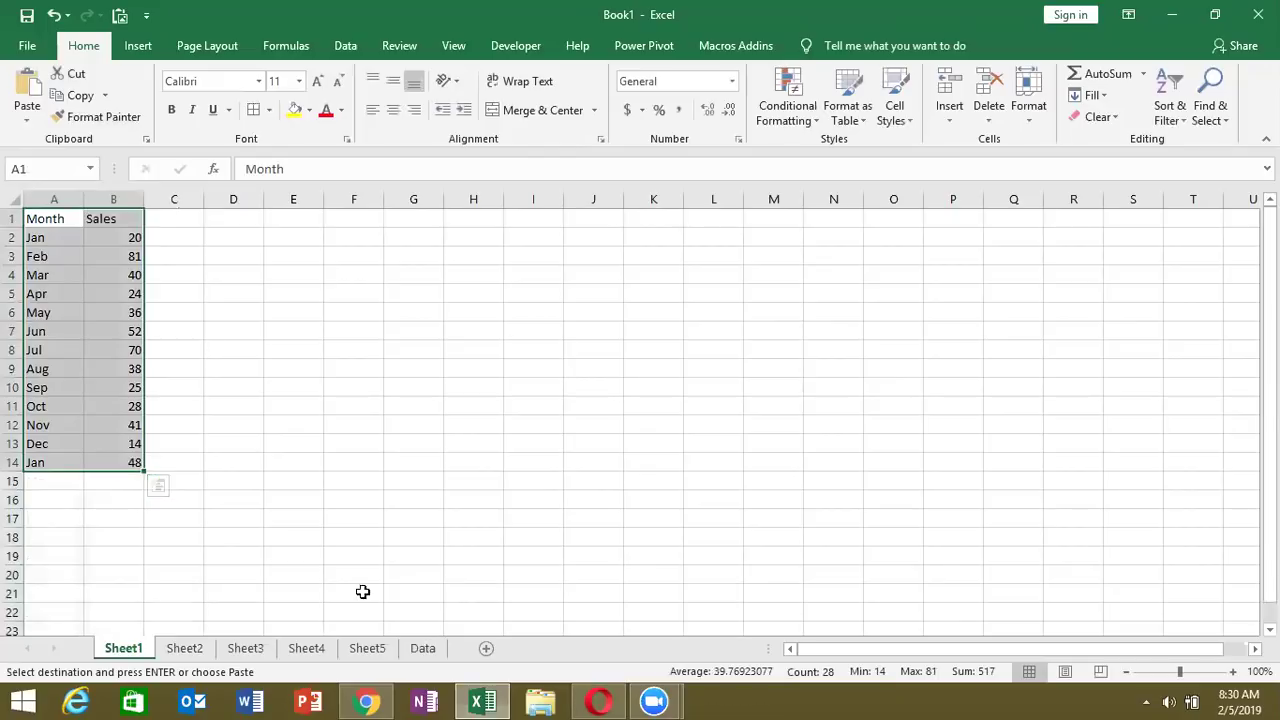
{"action": "left_click", "coordinate": [414, 647]}
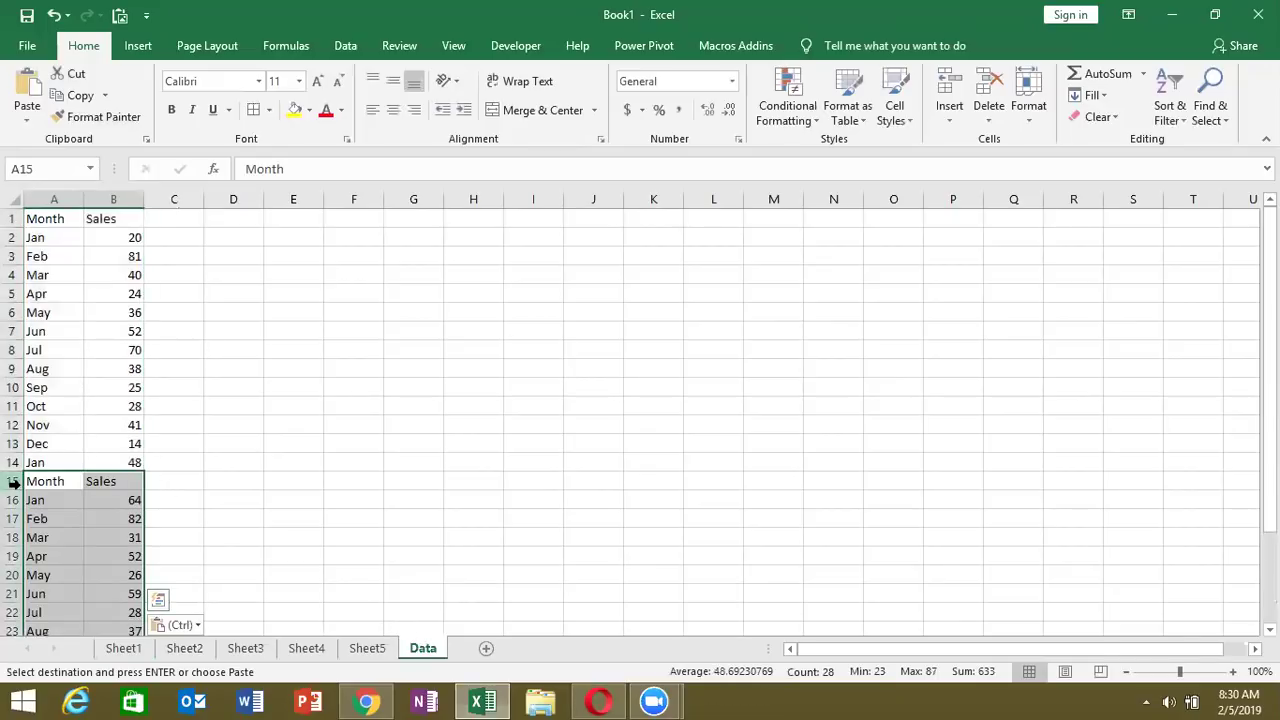
{"action": "key", "text": "ctrl+Down"}
{"action": "key", "text": "Down"}
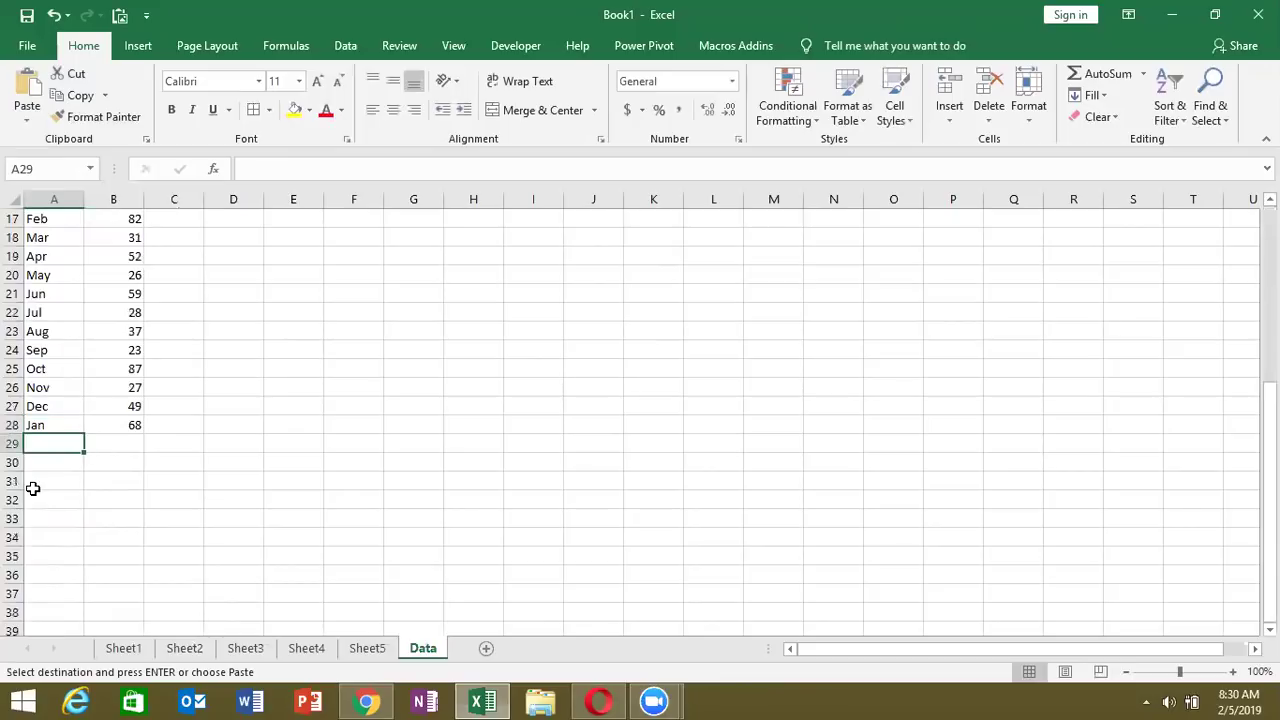
{"action": "key", "text": "Up"}
{"action": "key", "text": "ctrl+Up"}
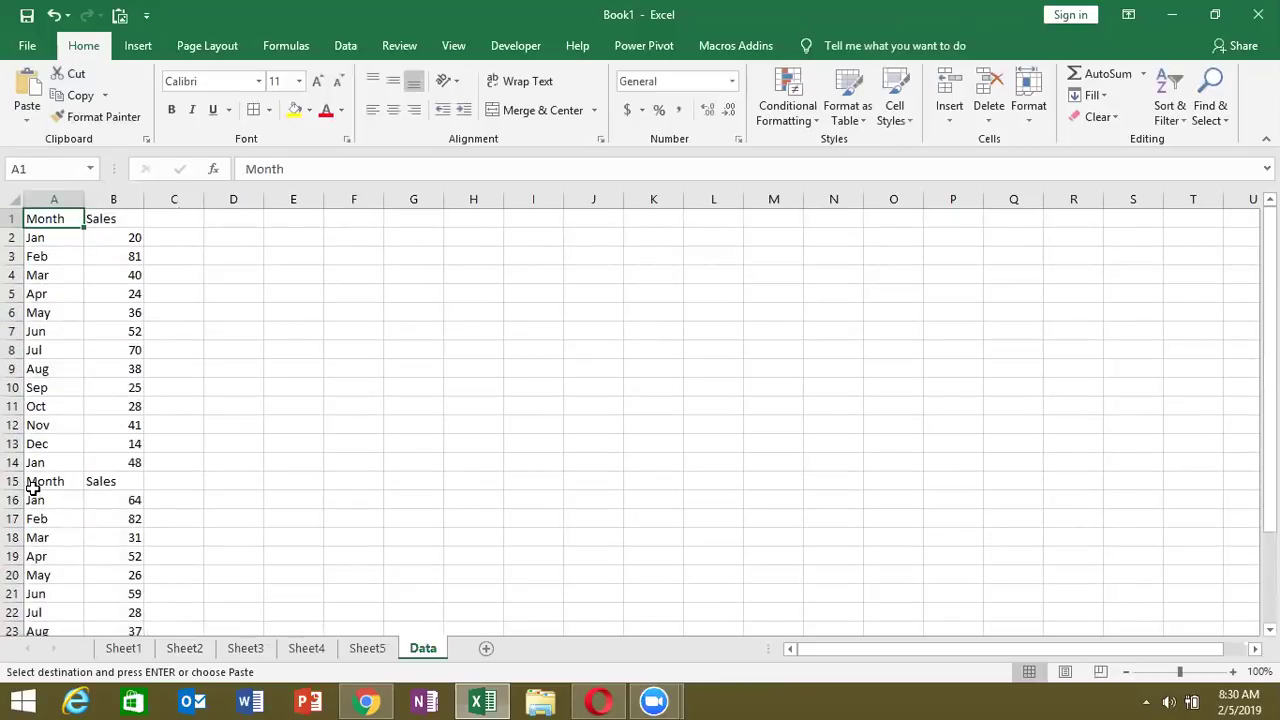
{"action": "key", "text": "ctrl+shift+Down"}
{"action": "key", "text": "shift+Right"}
{"action": "key", "text": "Delete"}
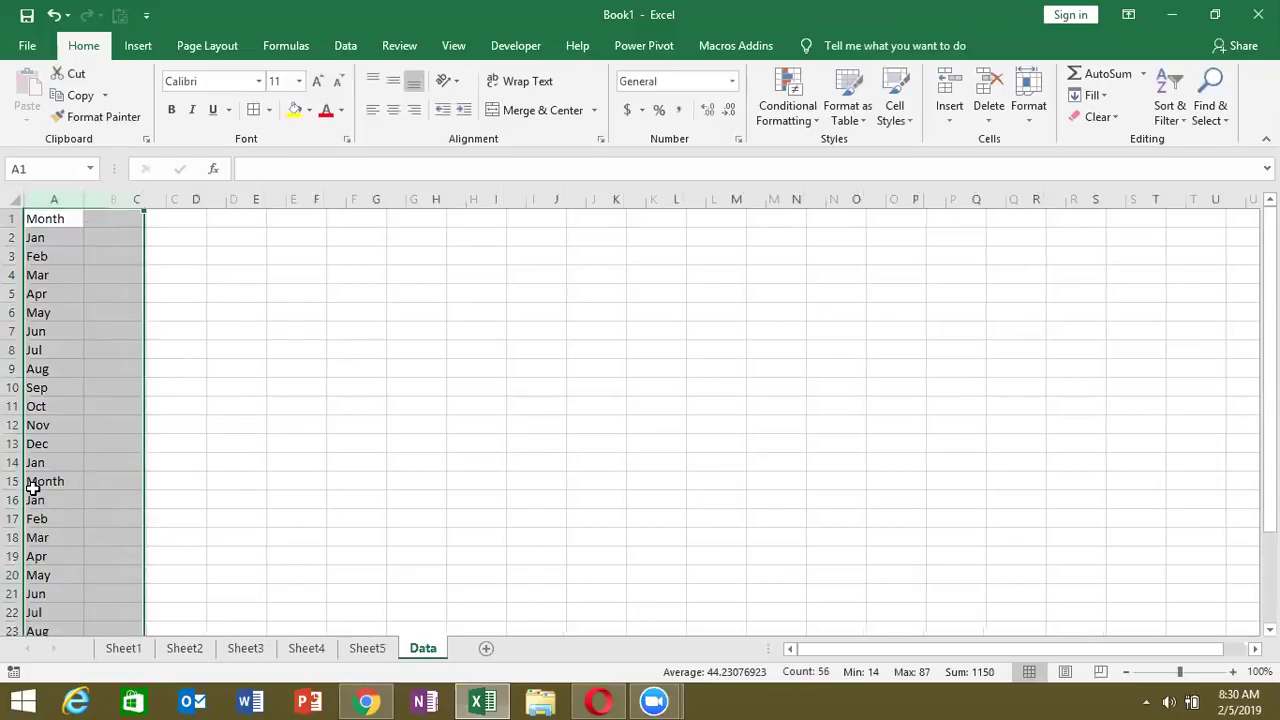
{"action": "key", "text": "ctrl+Home"}
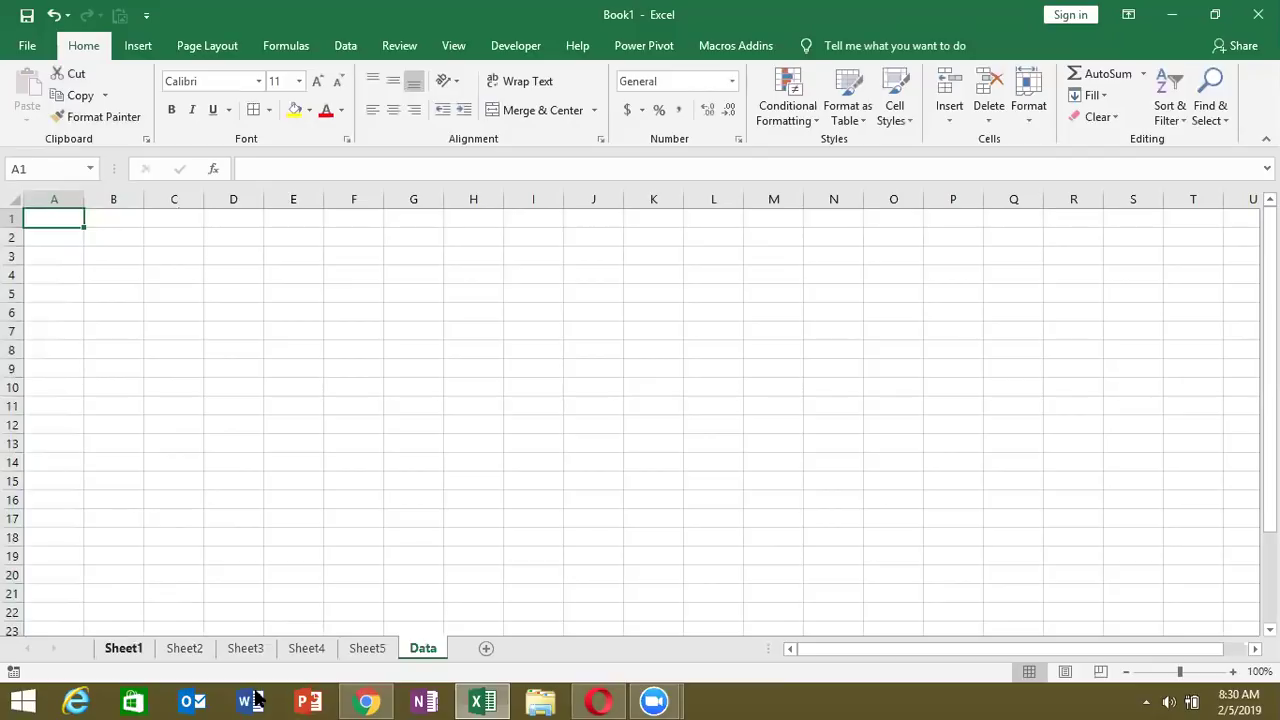
Step: Open the Office Clipboard and copy the Month/Sales tables from Sheet1 and Sheet2
{"action": "type", "text": "="}
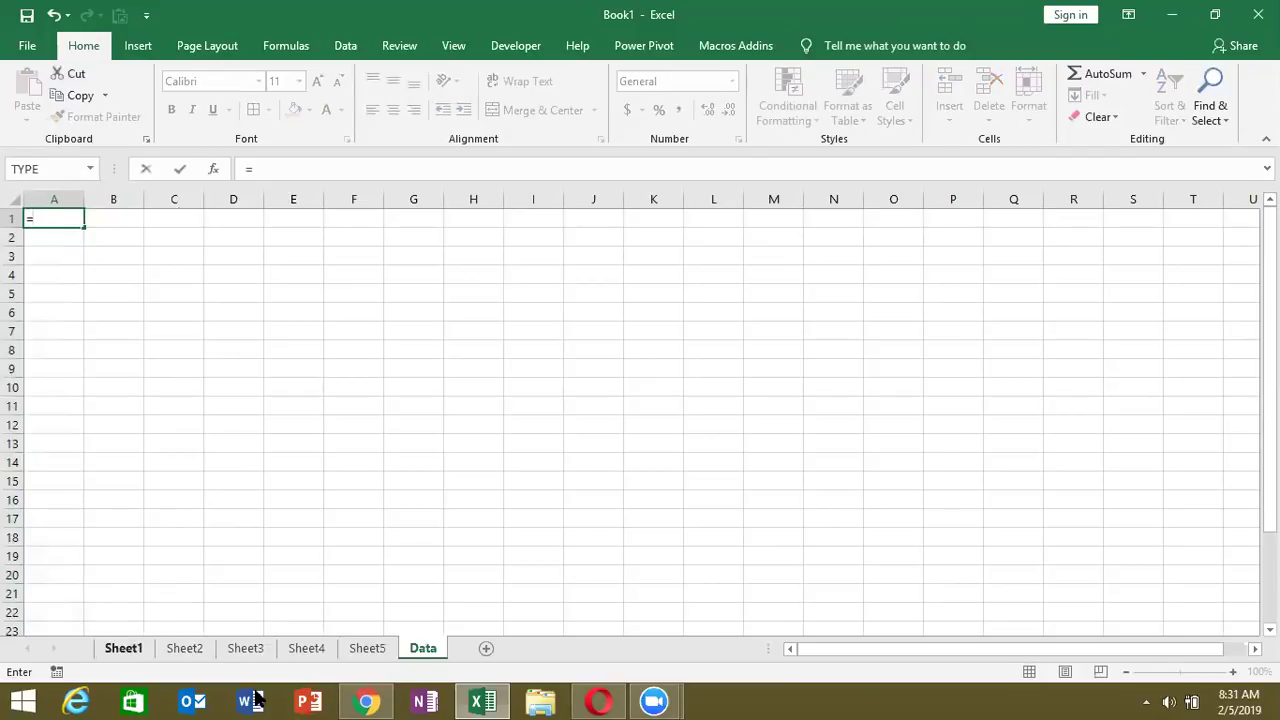
{"action": "key", "text": "Escape"}
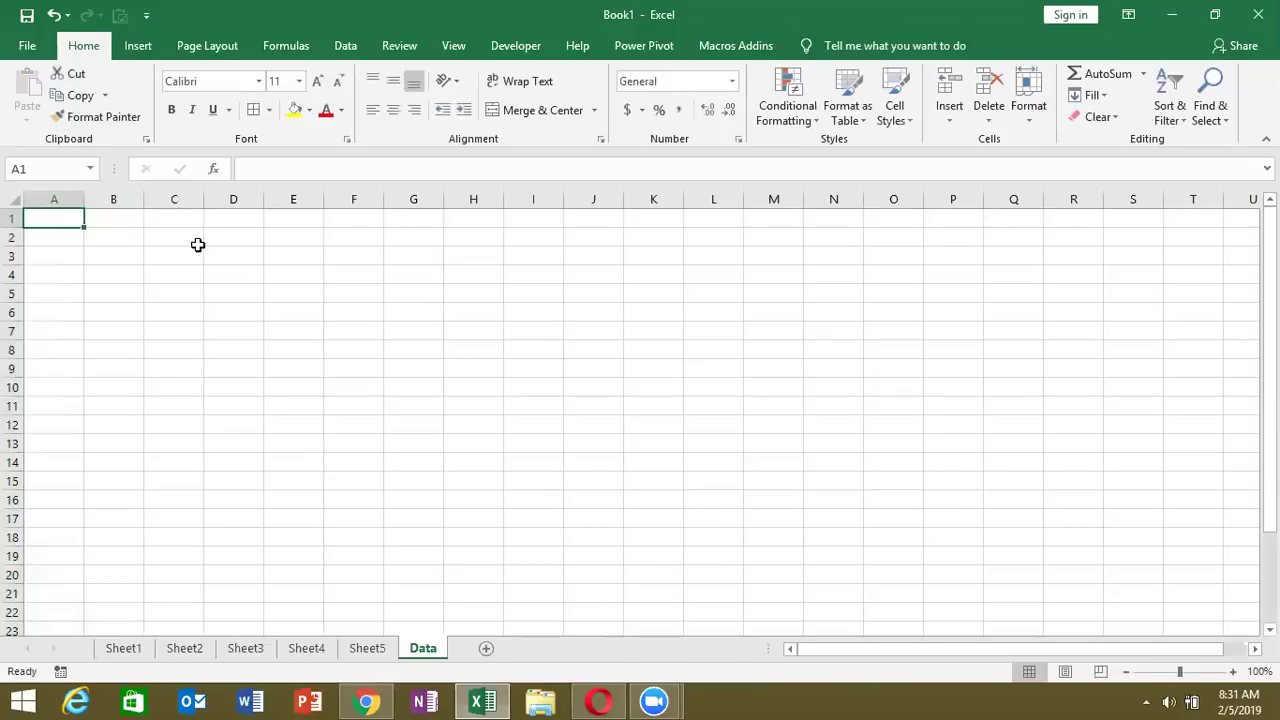
{"action": "left_click", "coordinate": [145, 139]}
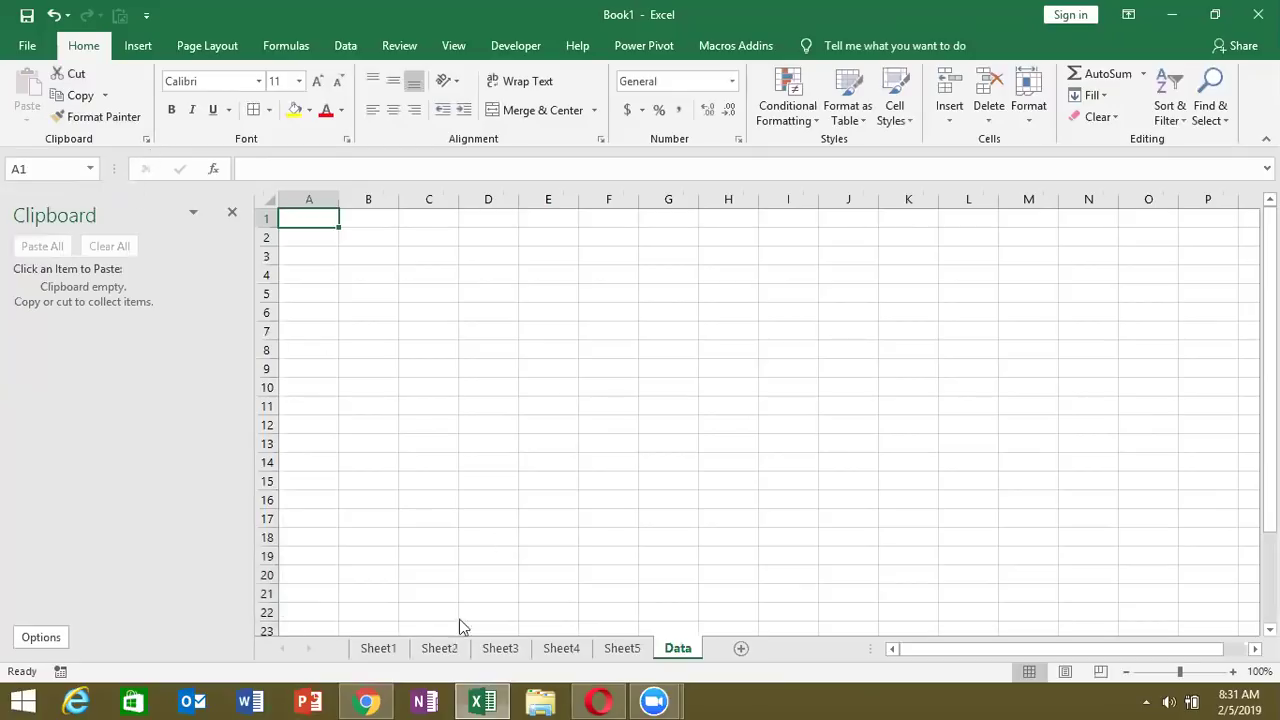
{"action": "left_click", "coordinate": [389, 640]}
{"action": "key", "text": "ctrl+c"}
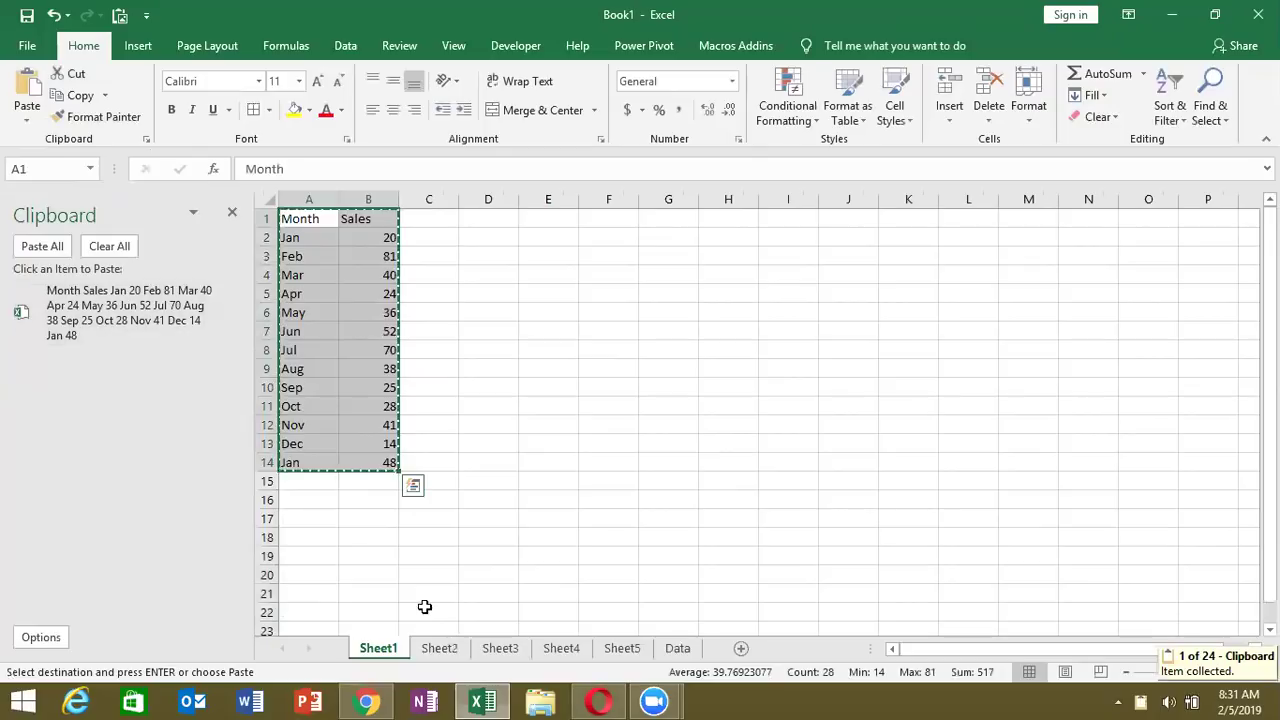
{"action": "left_click", "coordinate": [443, 648]}
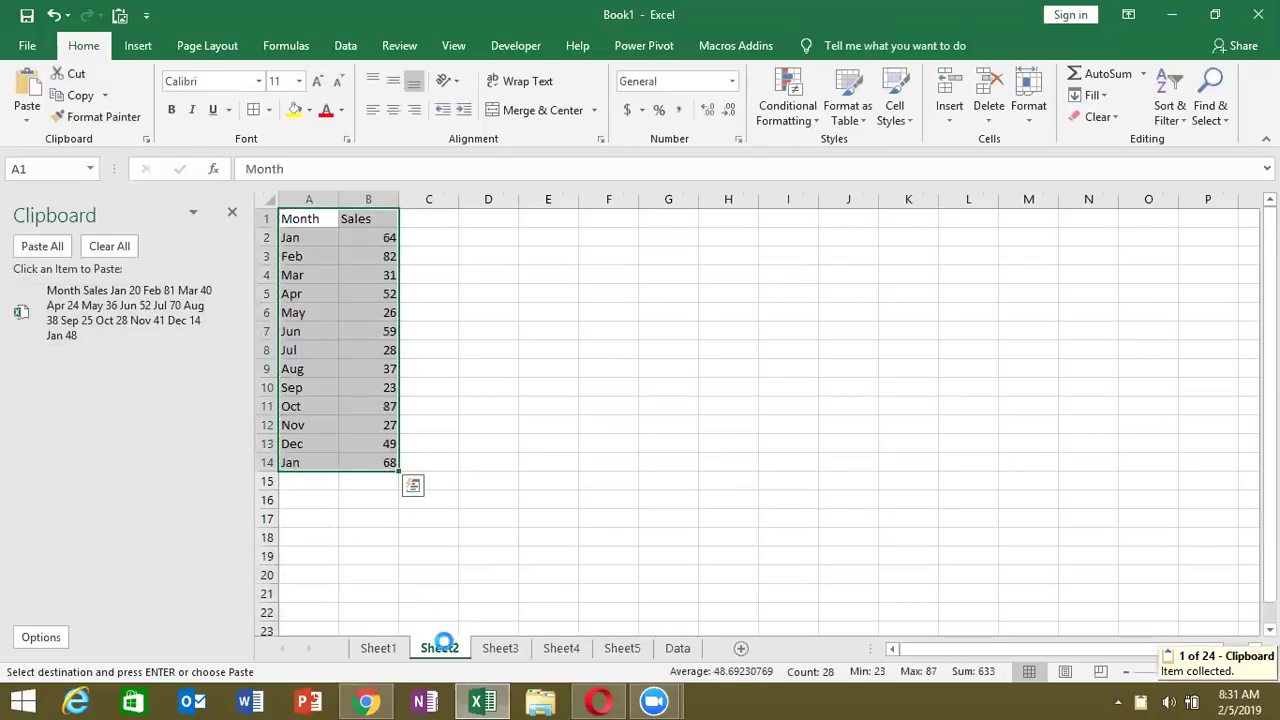
{"action": "key", "text": "ctrl+c"}
Step: Copy the Sheet3, Sheet4 and Sheet5 Month/Sales tables, ending on the Data sheet
{"action": "left_click", "coordinate": [493, 649]}
{"action": "key", "text": "ctrl+v"}
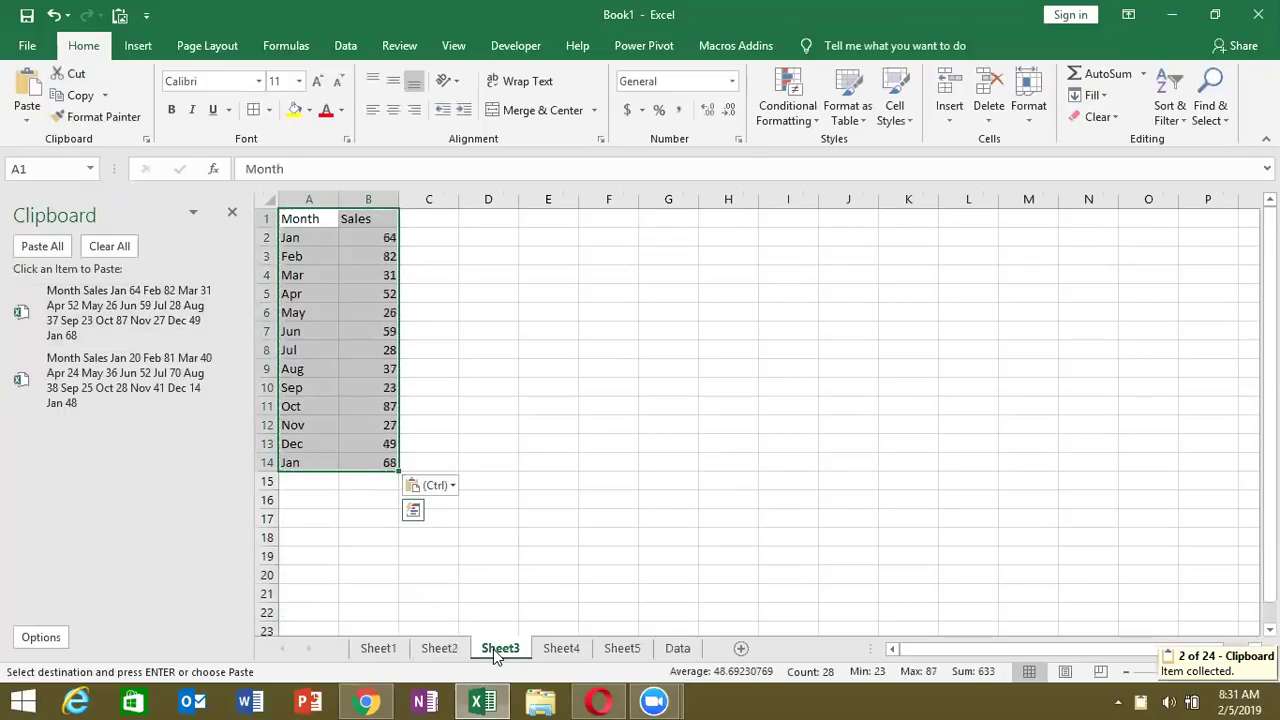
{"action": "key", "text": "ctrl+c"}
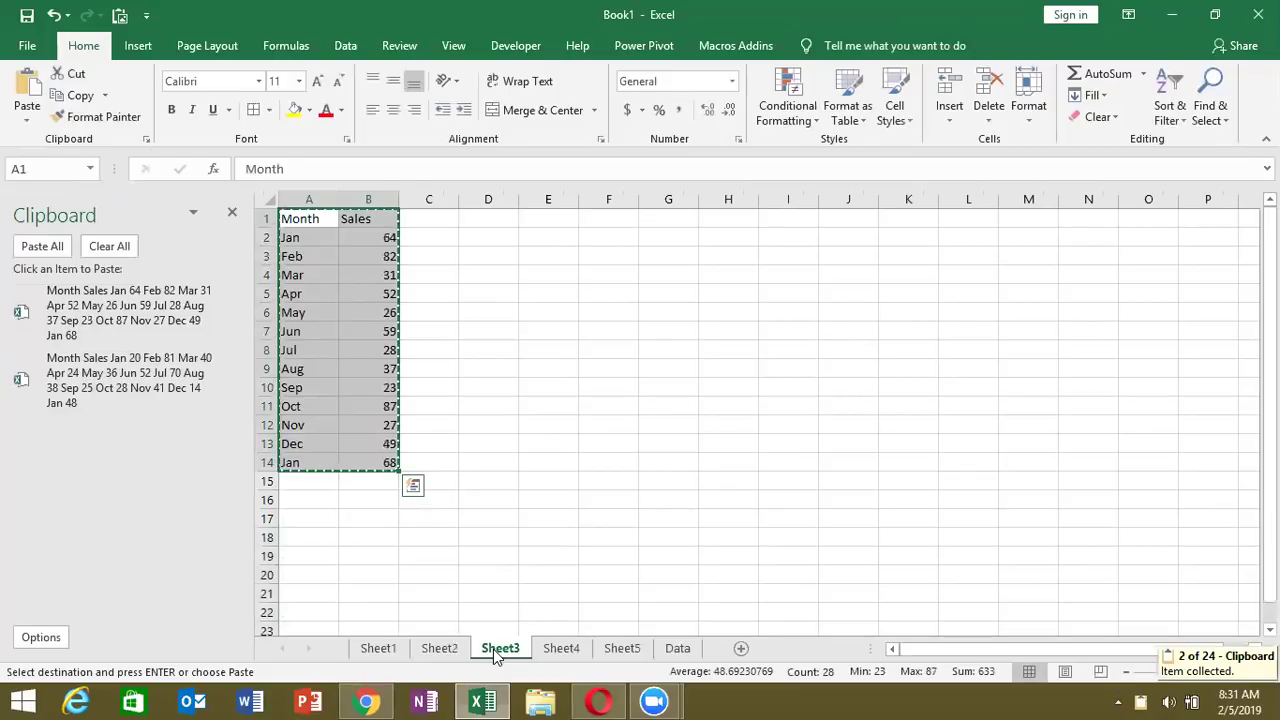
{"action": "key", "text": "ctrl+Page_Down"}
{"action": "key", "text": "ctrl+c"}
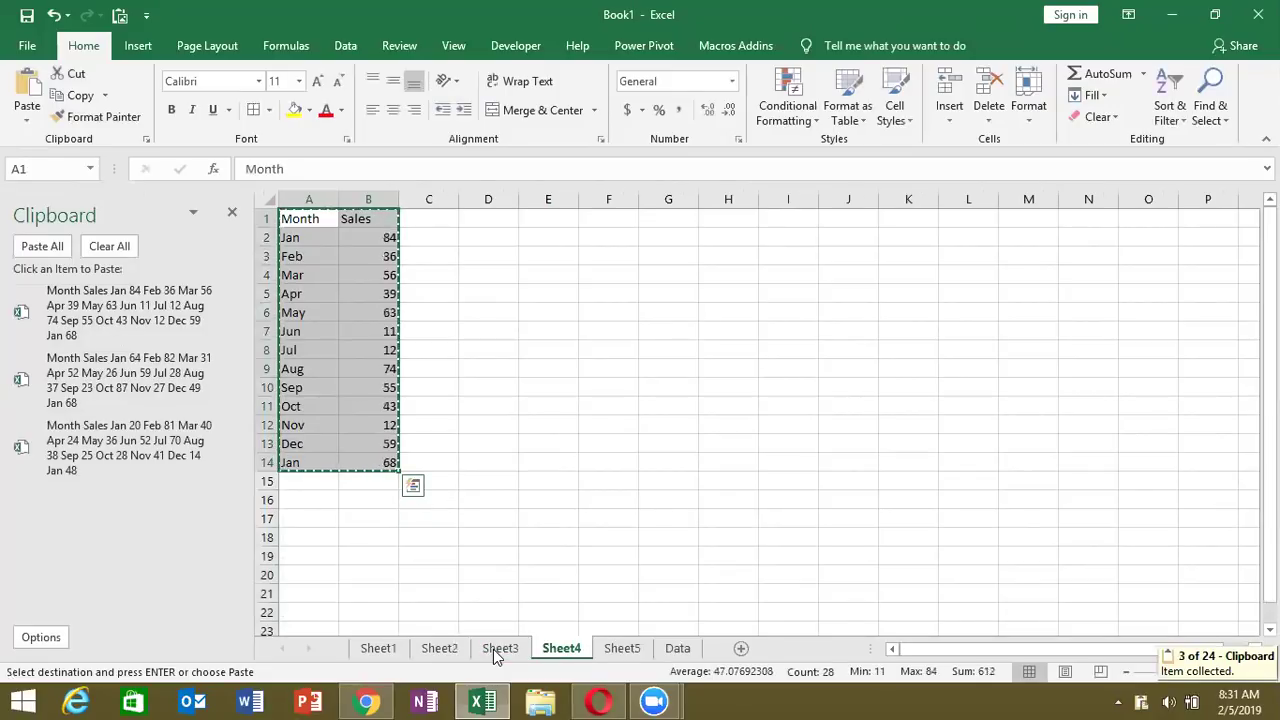
{"action": "left_click", "coordinate": [610, 650]}
{"action": "key", "text": "ctrl+c"}
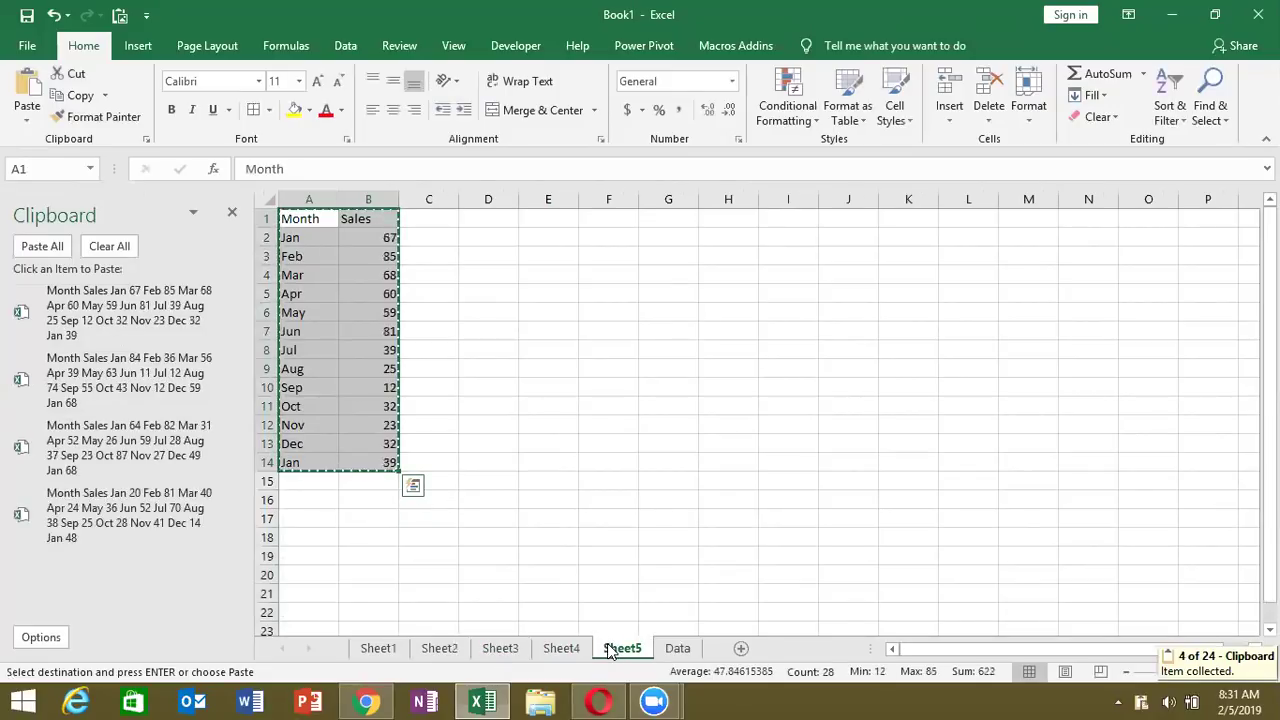
{"action": "key", "text": "ctrl+Page_Down"}
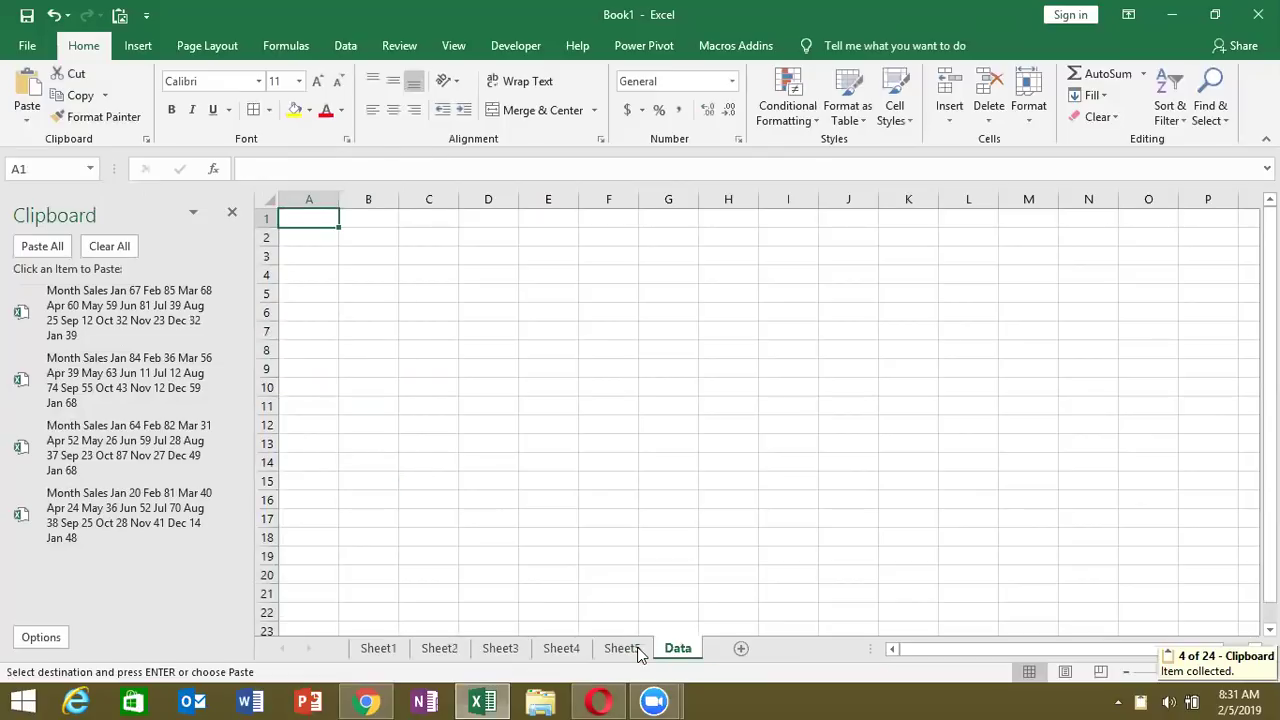
Step: Paste all collected tables onto the Data sheet, then delete the pasted data
{"action": "left_click", "coordinate": [47, 250]}
{"action": "left_click", "coordinate": [47, 250]}
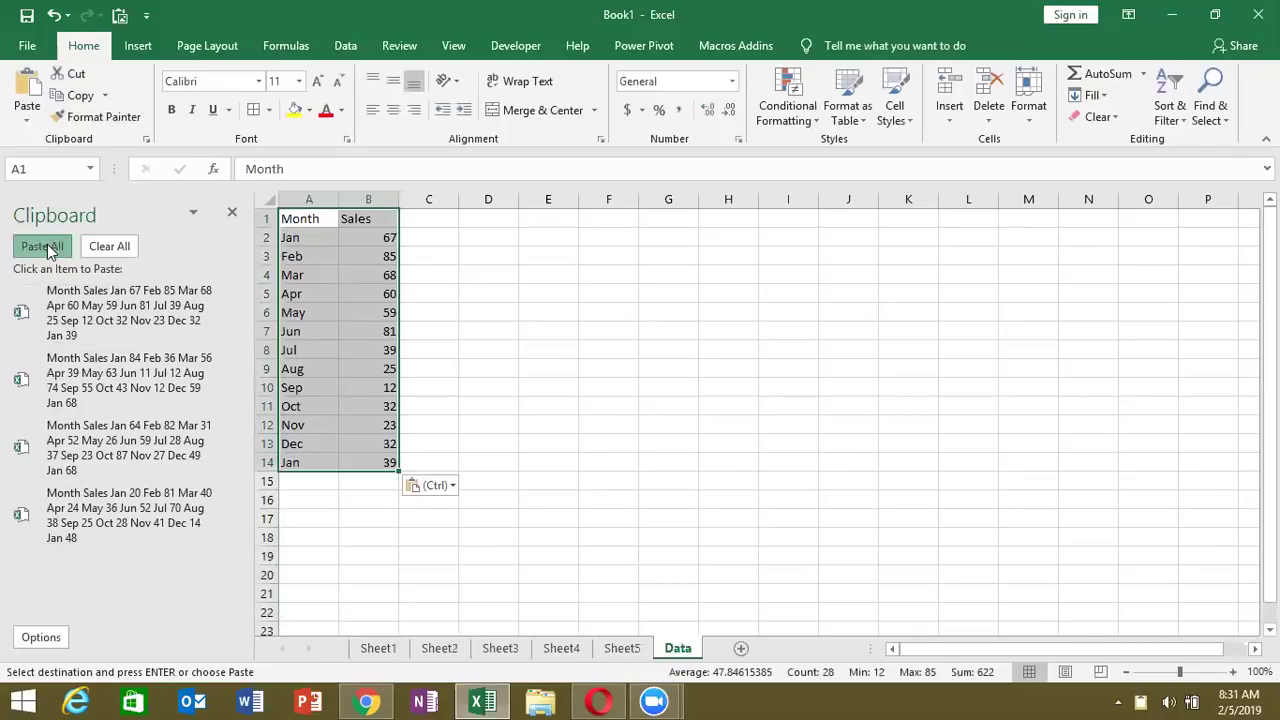
{"action": "left_click", "coordinate": [47, 250]}
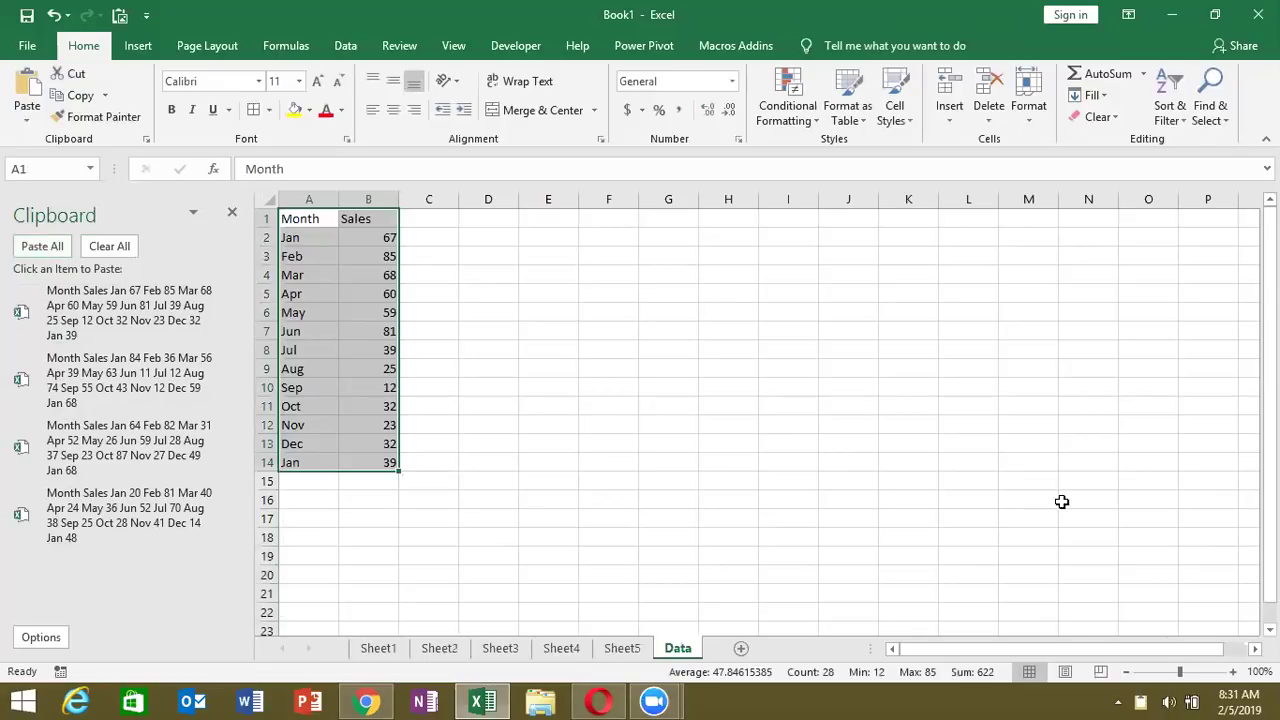
{"action": "mouse_move", "coordinate": [1270, 540]}
{"action": "left_mouse_down"}
{"action": "mouse_move", "coordinate": [1270, 556]}
{"action": "mouse_move", "coordinate": [1270, 540]}
{"action": "left_mouse_up"}
{"action": "key", "text": "Delete"}
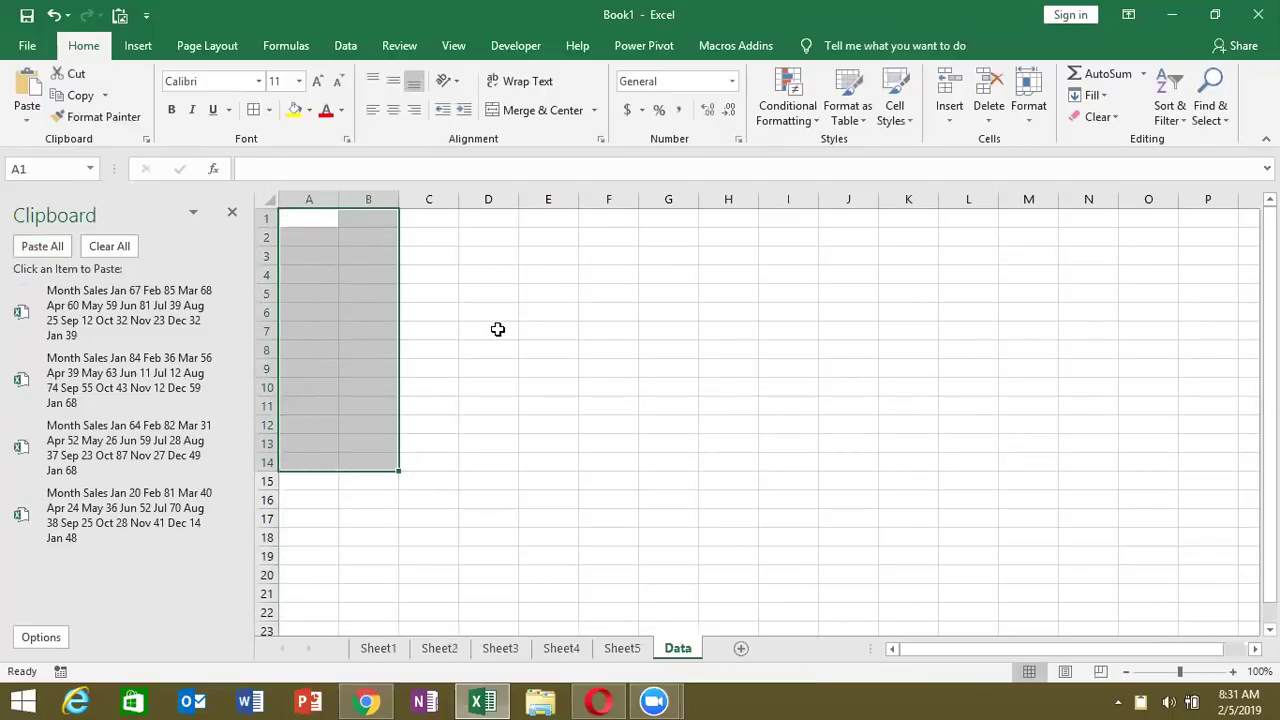
{"action": "left_click", "coordinate": [497, 329]}
Step: Paste all tables again from A1, clear columns A:B, and empty the Office Clipboard
{"action": "left_click", "coordinate": [318, 220]}
{"action": "left_click", "coordinate": [55, 248]}
{"action": "left_click", "coordinate": [58, 248]}
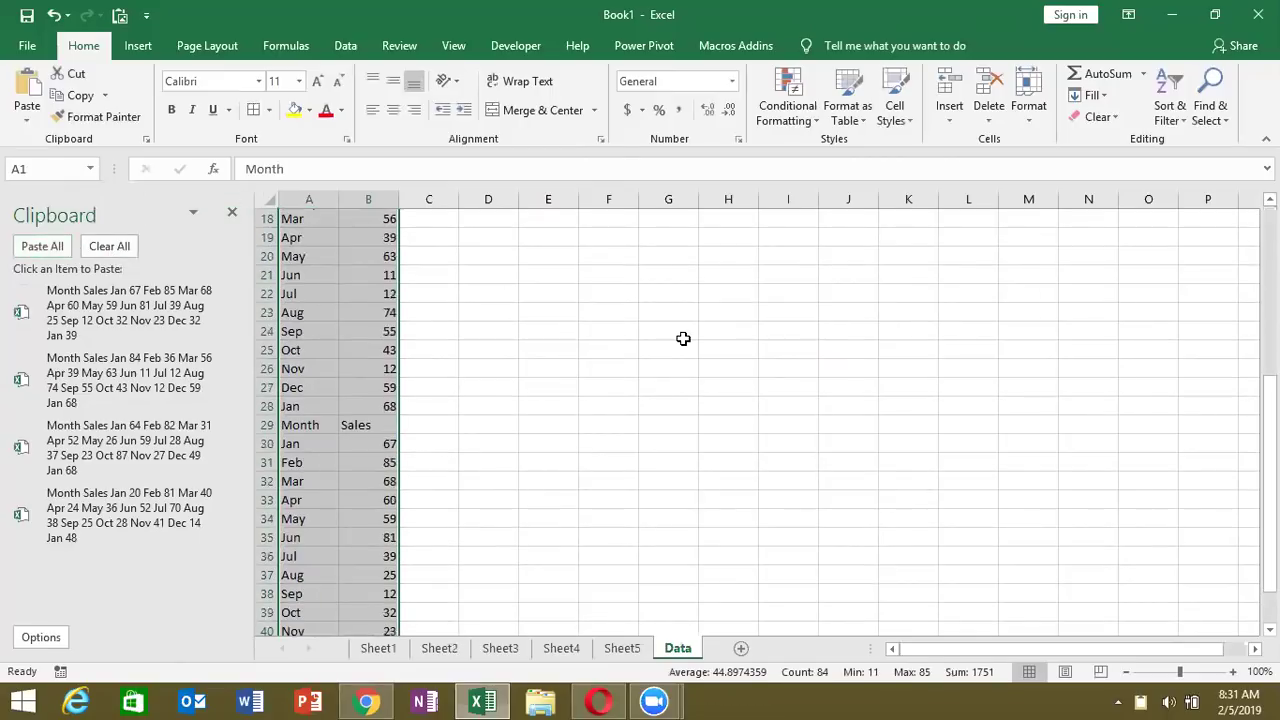
{"action": "left_click_drag", "start_coordinate": [1268, 452], "coordinate": [1268, 449]}
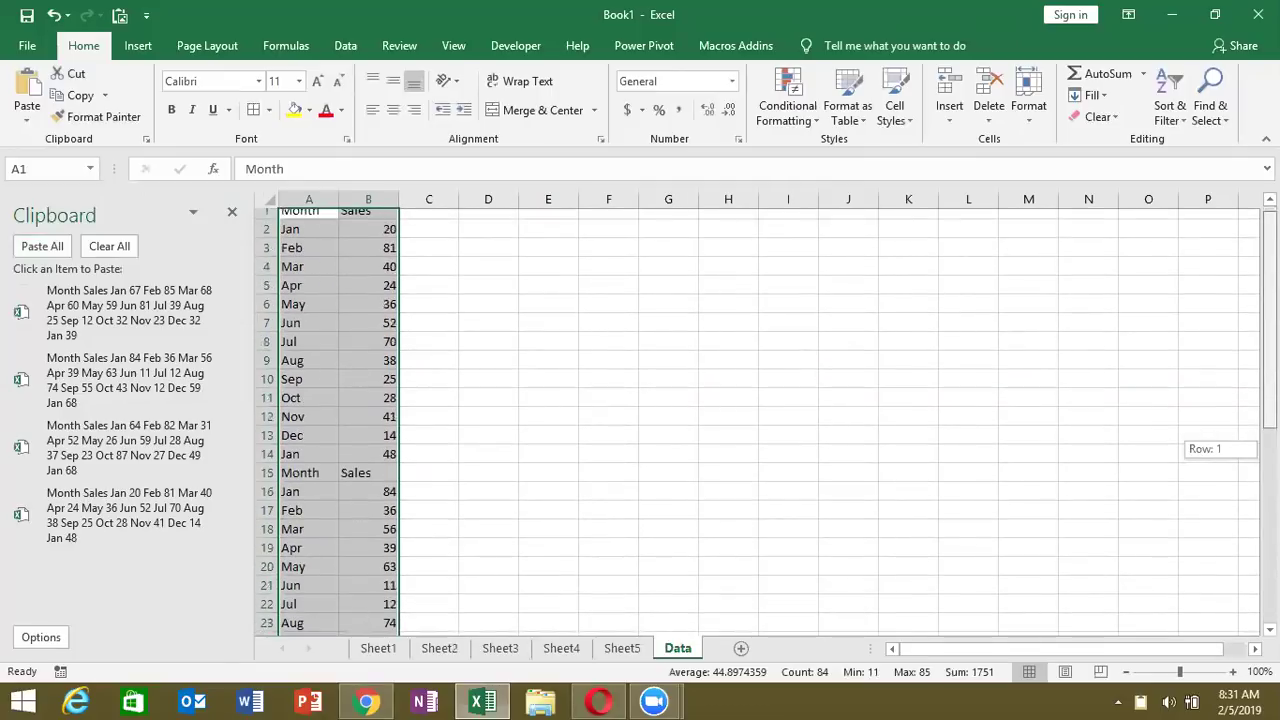
{"action": "left_click_drag", "start_coordinate": [1268, 449], "coordinate": [1268, 445]}
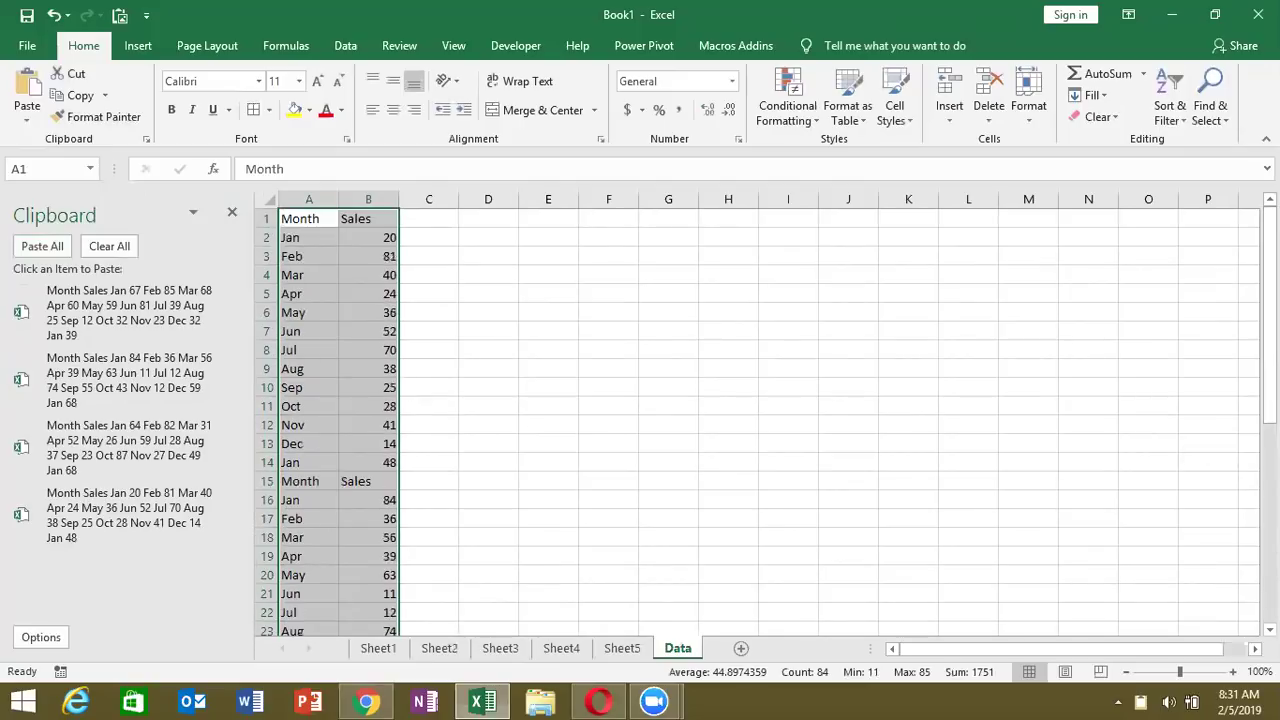
{"action": "key", "text": "Delete"}
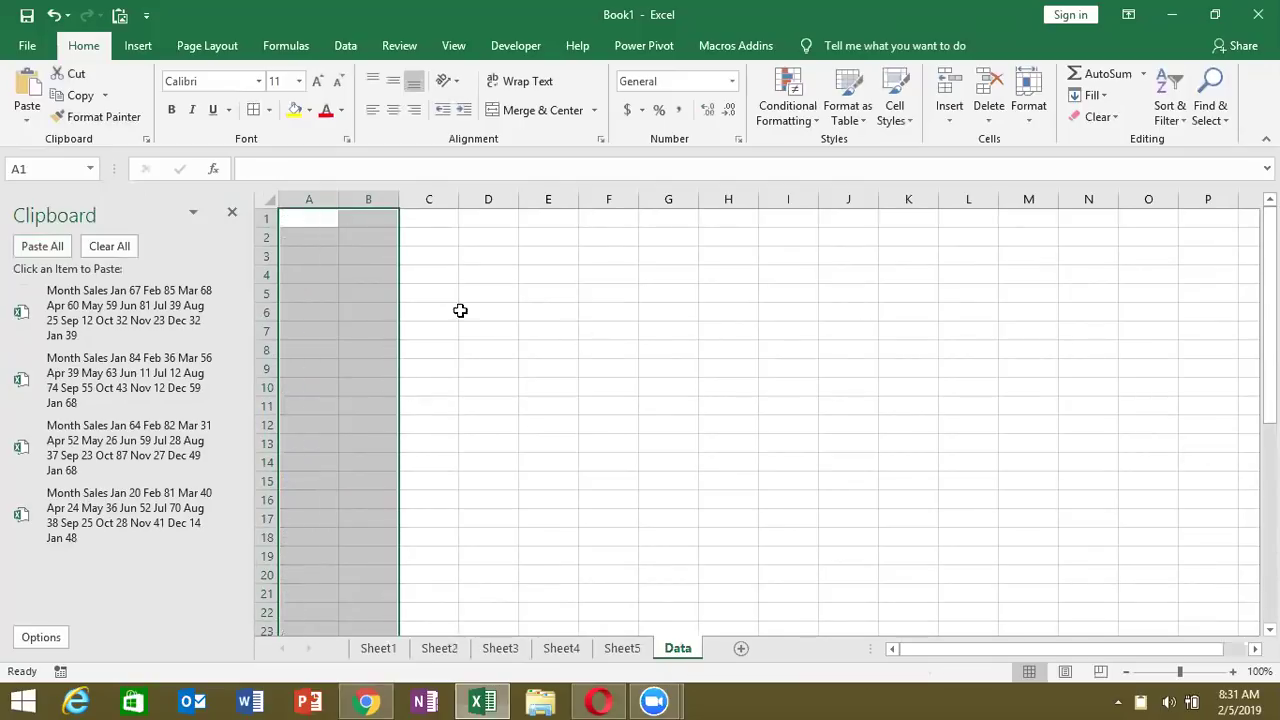
{"action": "left_click", "coordinate": [355, 308]}
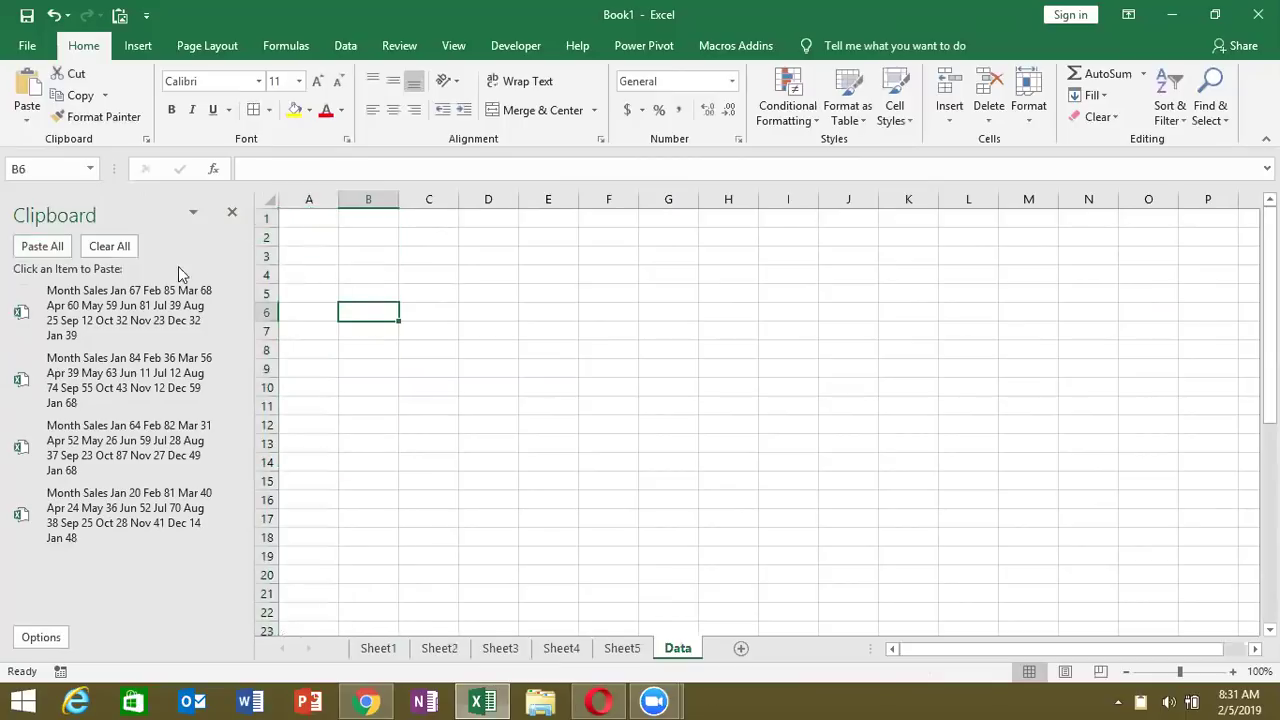
{"action": "left_click", "coordinate": [125, 258]}
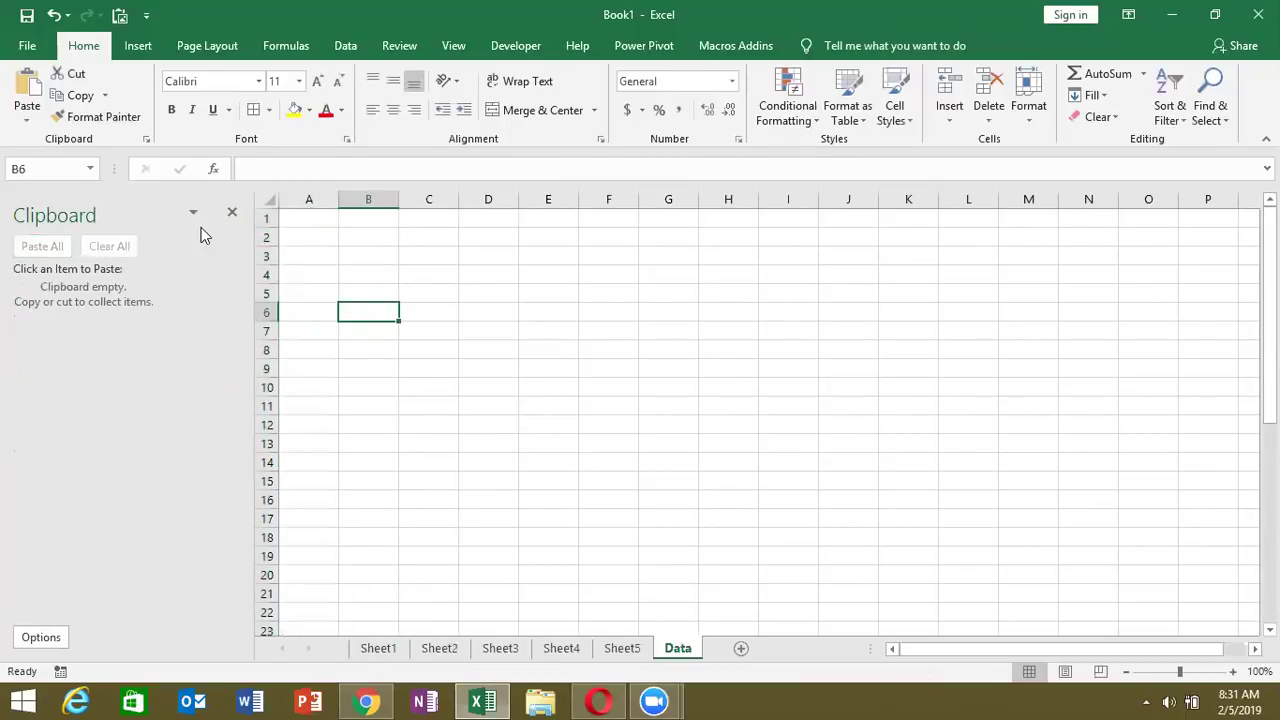
Step: In a new Chrome tab, go to google.com and search for excel
{"action": "left_click", "coordinate": [365, 700]}
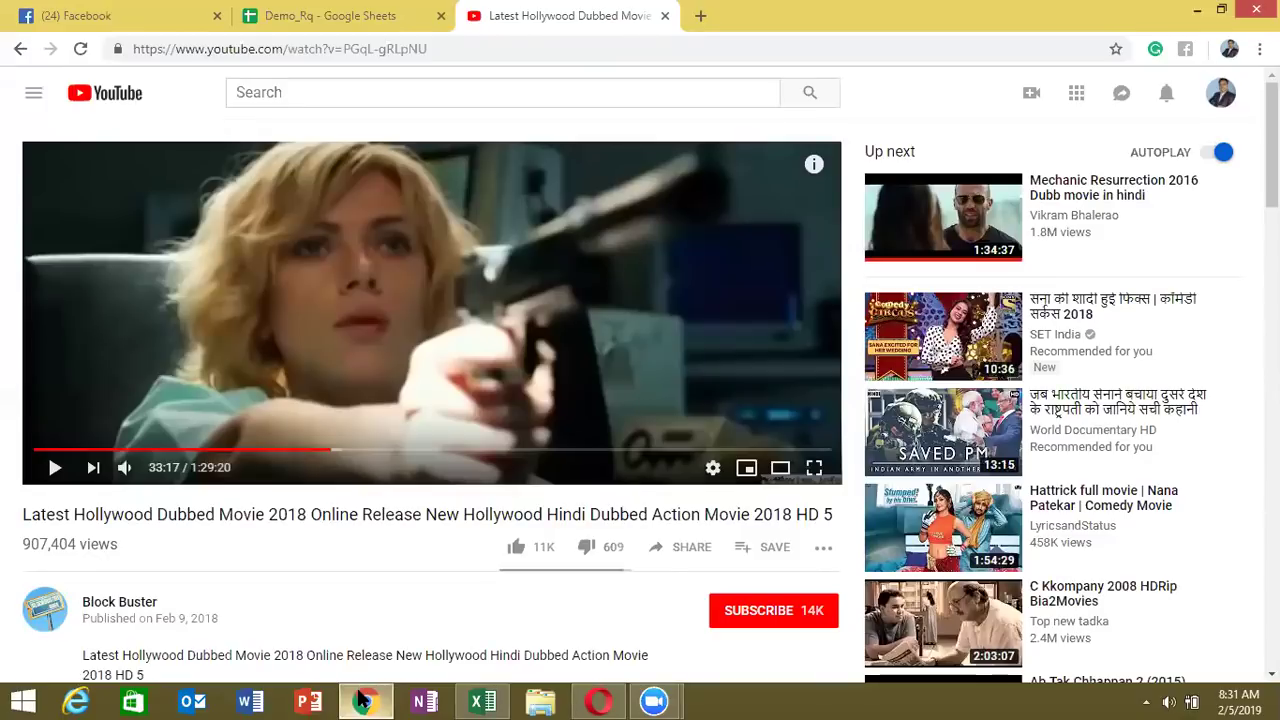
{"action": "left_click", "coordinate": [695, 18]}
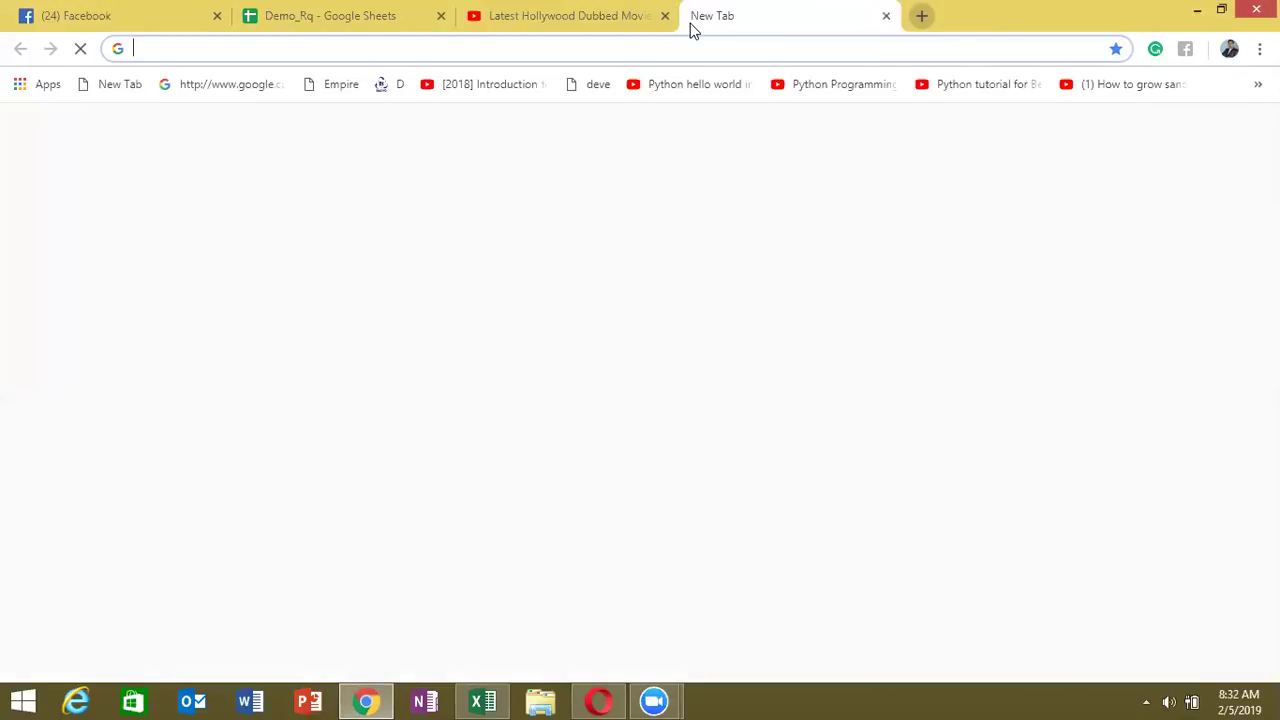
{"action": "type", "text": "goo"}
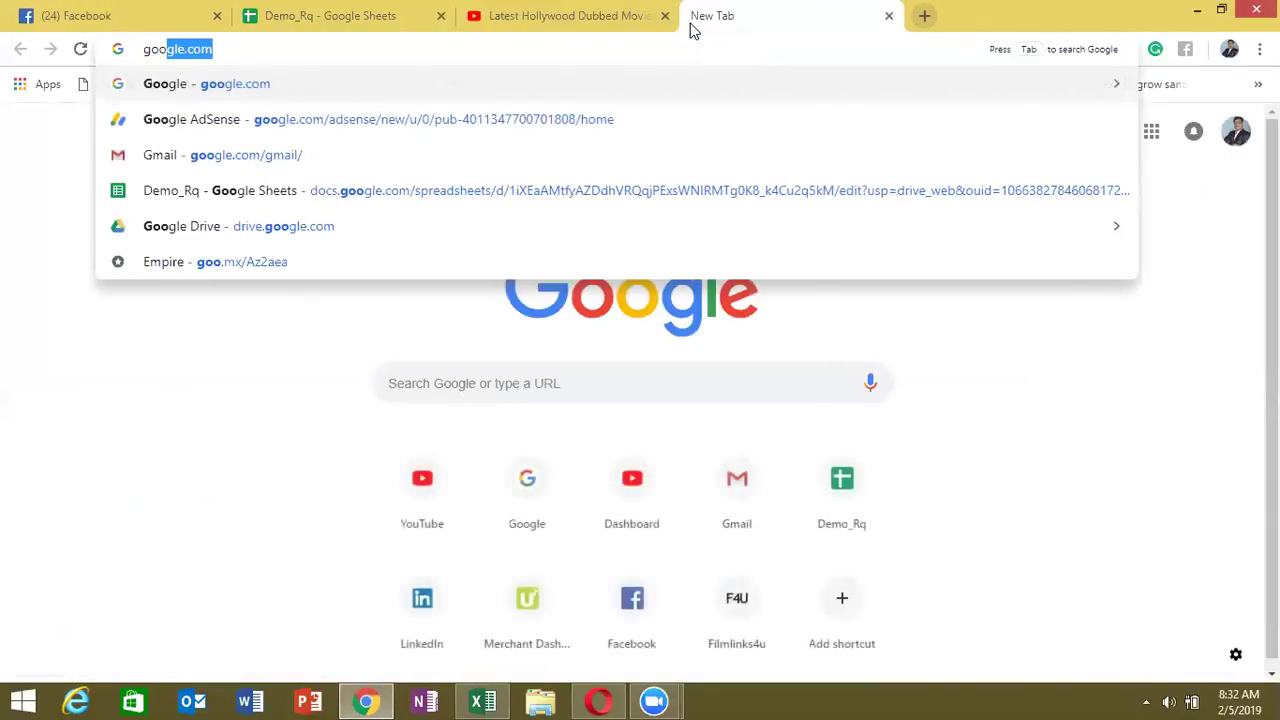
{"action": "type", "text": "gle.com"}
{"action": "key", "text": "Return"}
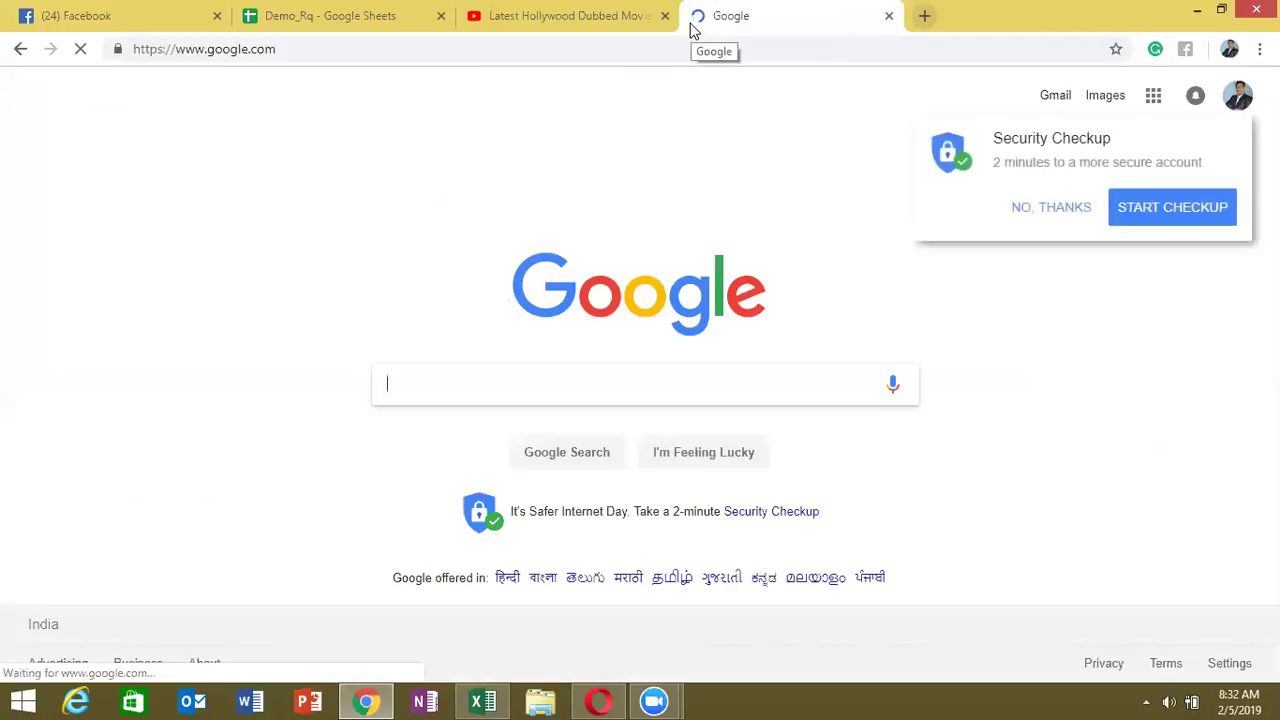
{"action": "type", "text": "excel"}
{"action": "key", "text": "Return"}
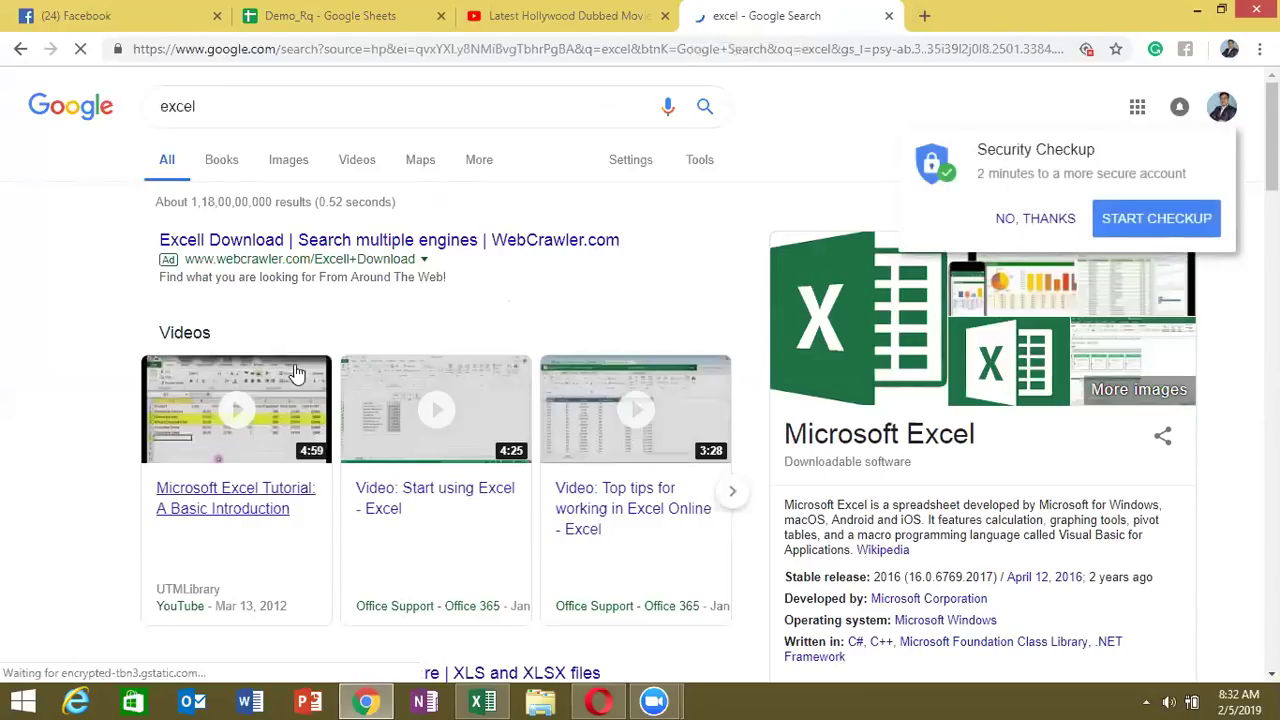
Step: Copy the Excel Online and Google Play result web addresses
{"action": "scroll", "coordinate": [295, 372], "scroll_direction": "down", "scroll_amount": 3}
{"action": "scroll", "coordinate": [295, 372], "scroll_direction": "down", "scroll_amount": 2}
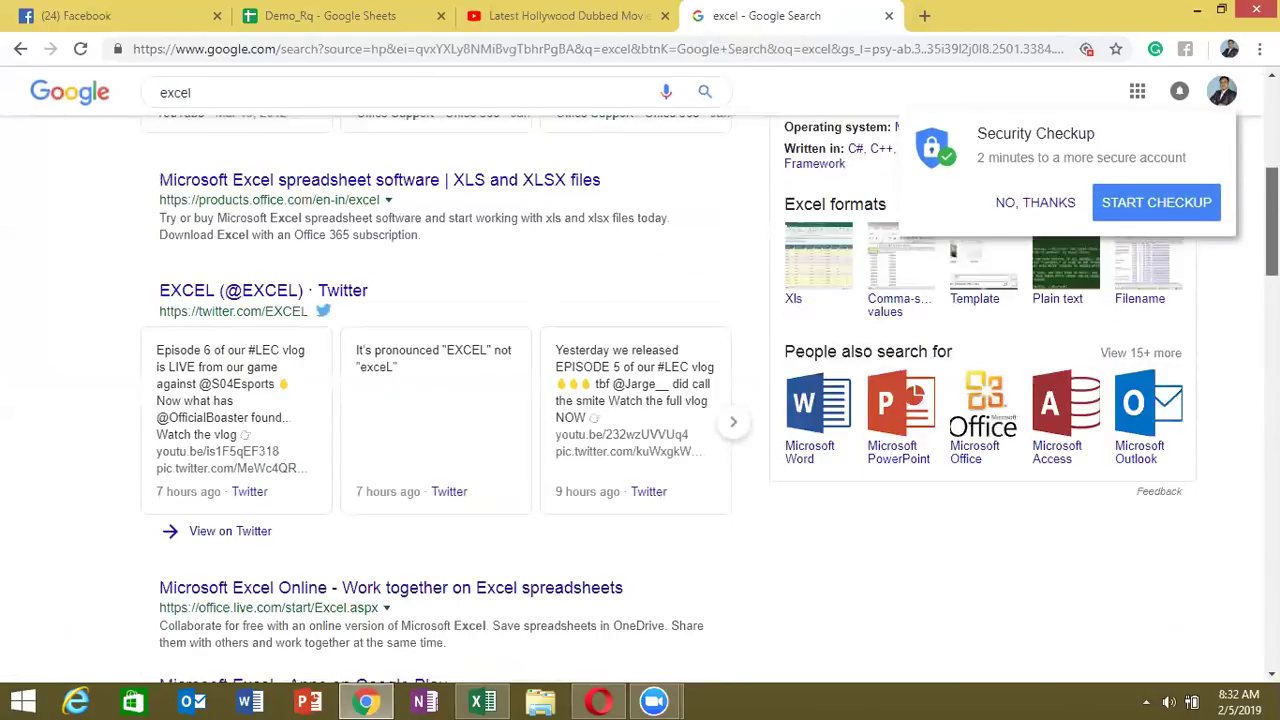
{"action": "scroll", "coordinate": [440, 400], "scroll_direction": "down", "scroll_amount": 2}
{"action": "scroll", "coordinate": [440, 400], "scroll_direction": "down", "scroll_amount": 1}
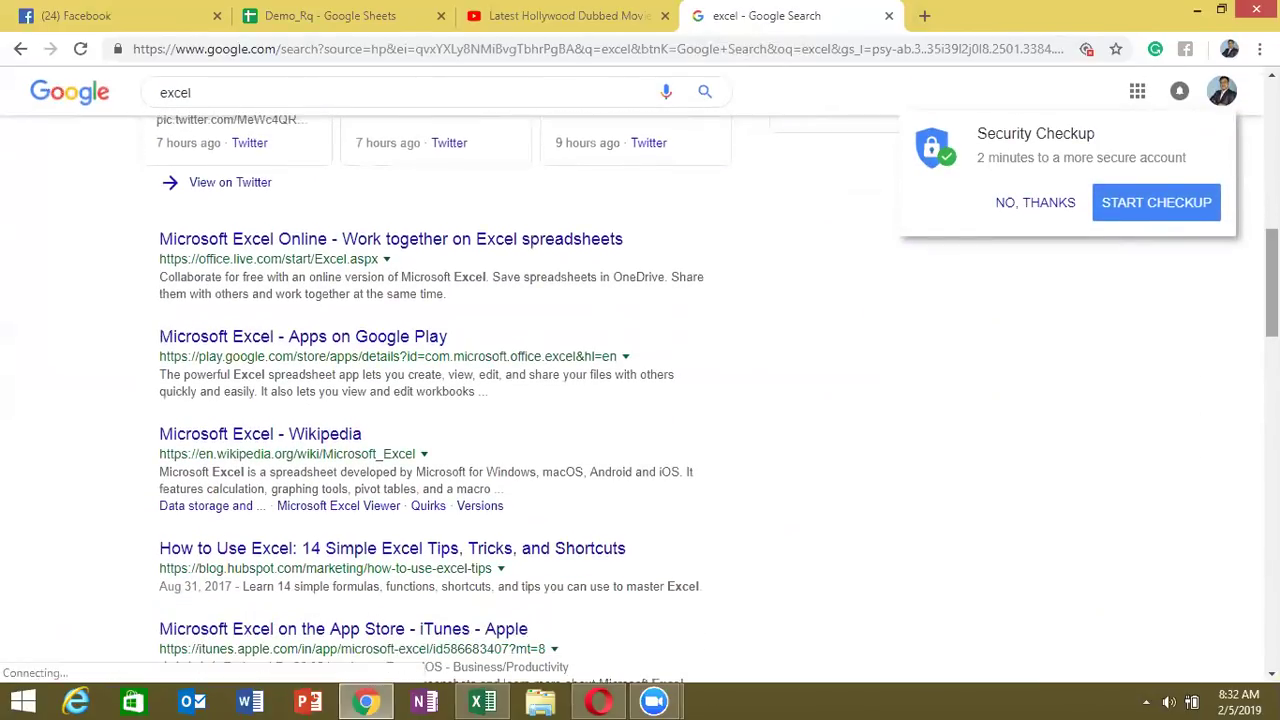
{"action": "left_click_drag", "start_coordinate": [155, 265], "coordinate": [360, 262]}
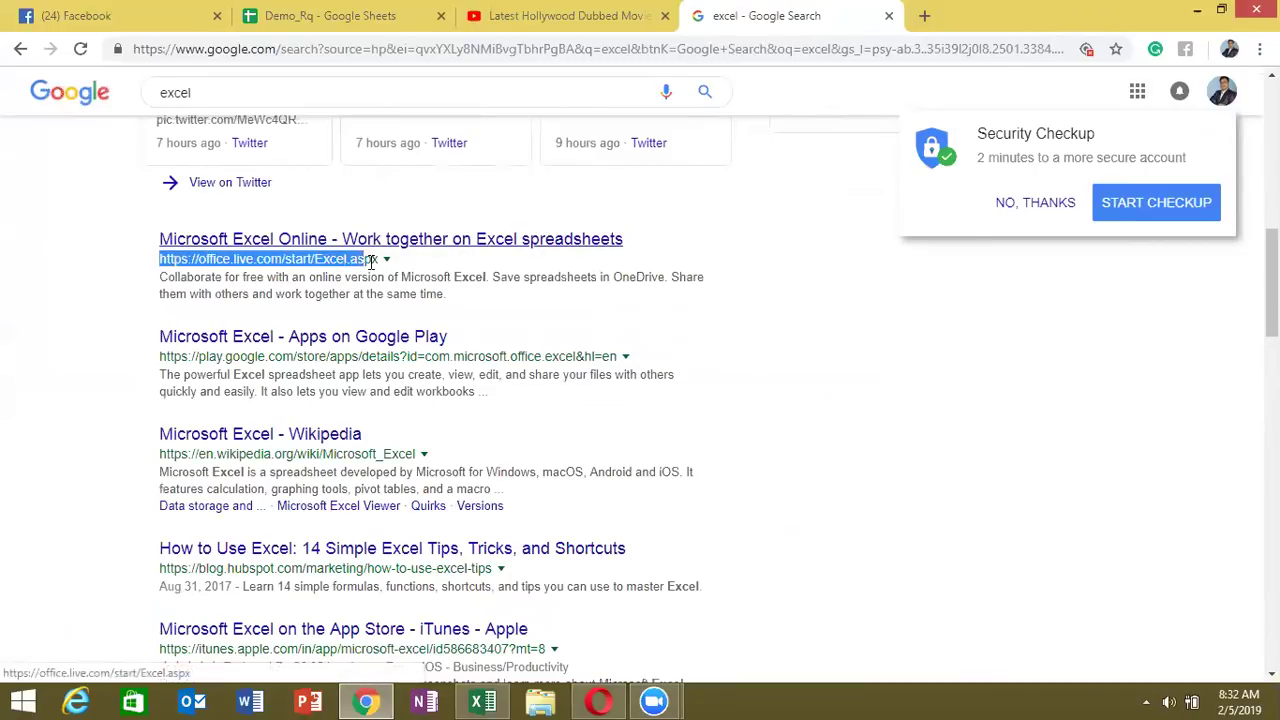
{"action": "key", "text": "ctrl+c"}
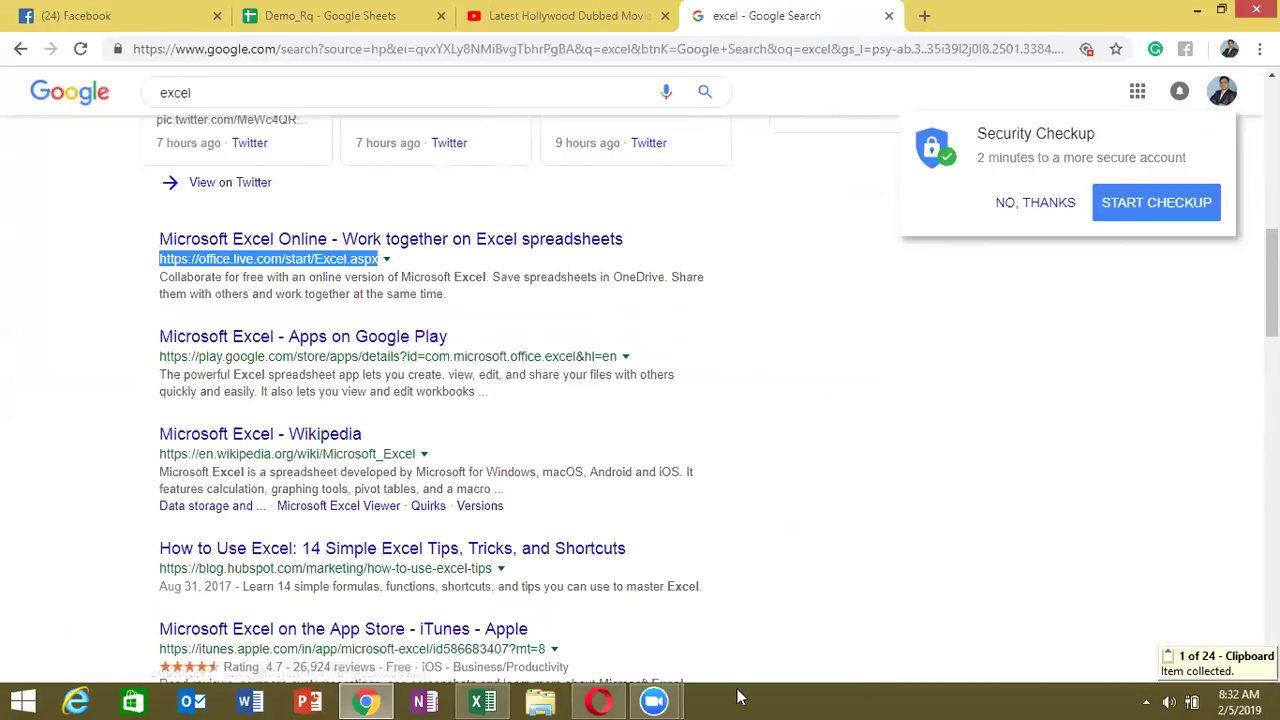
{"action": "left_click_drag", "start_coordinate": [157, 357], "coordinate": [617, 354]}
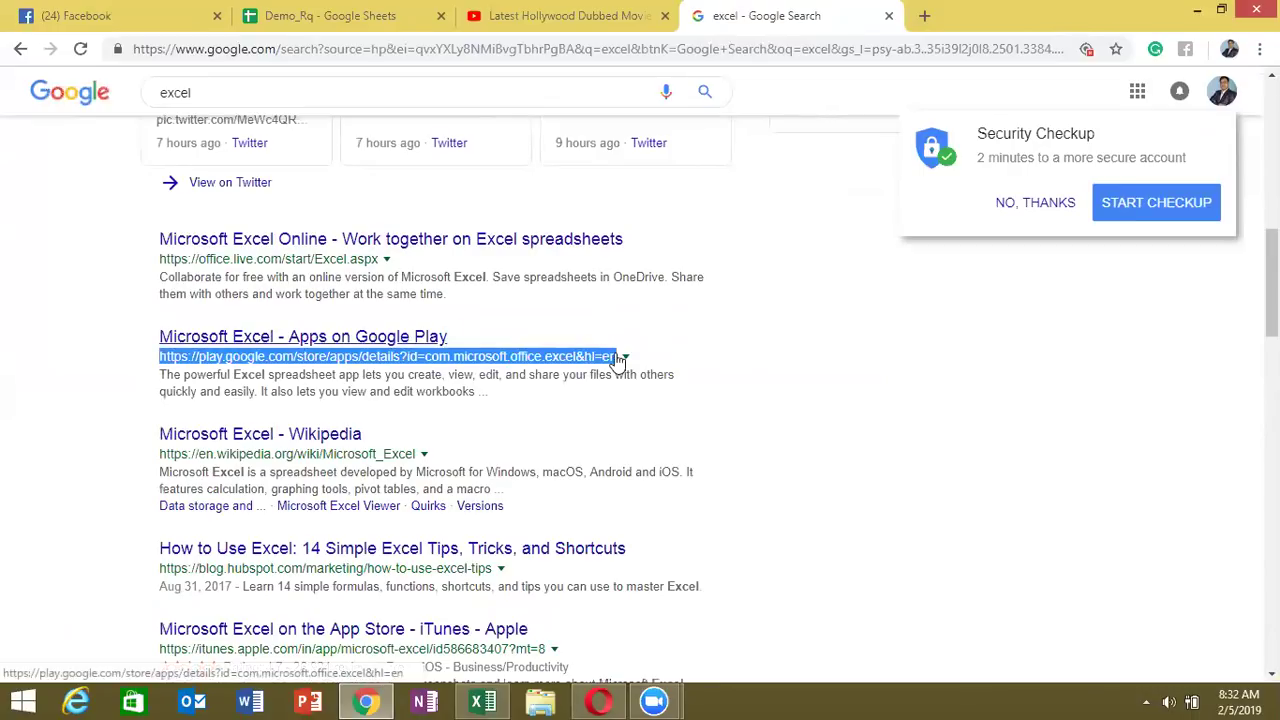
{"action": "key", "text": "ctrl+c"}
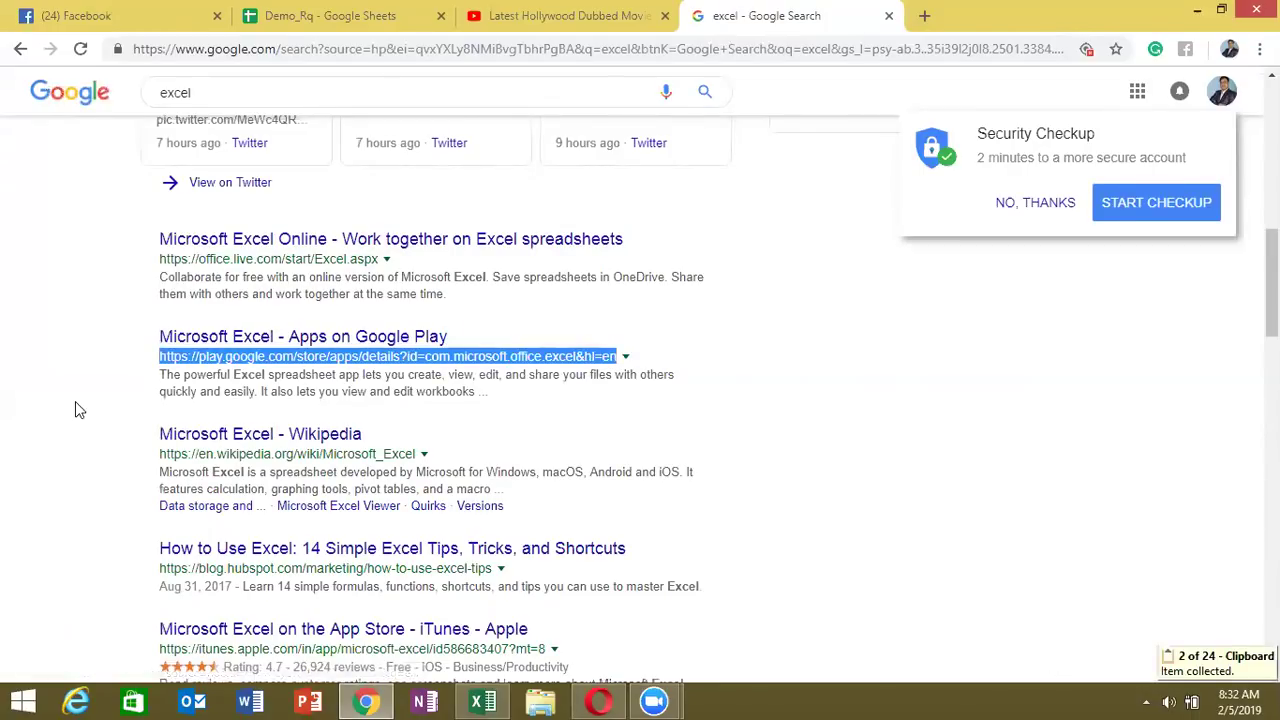
Step: Copy the Wikipedia and HubSpot result link addresses
{"action": "left_click_drag", "start_coordinate": [158, 454], "coordinate": [418, 462]}
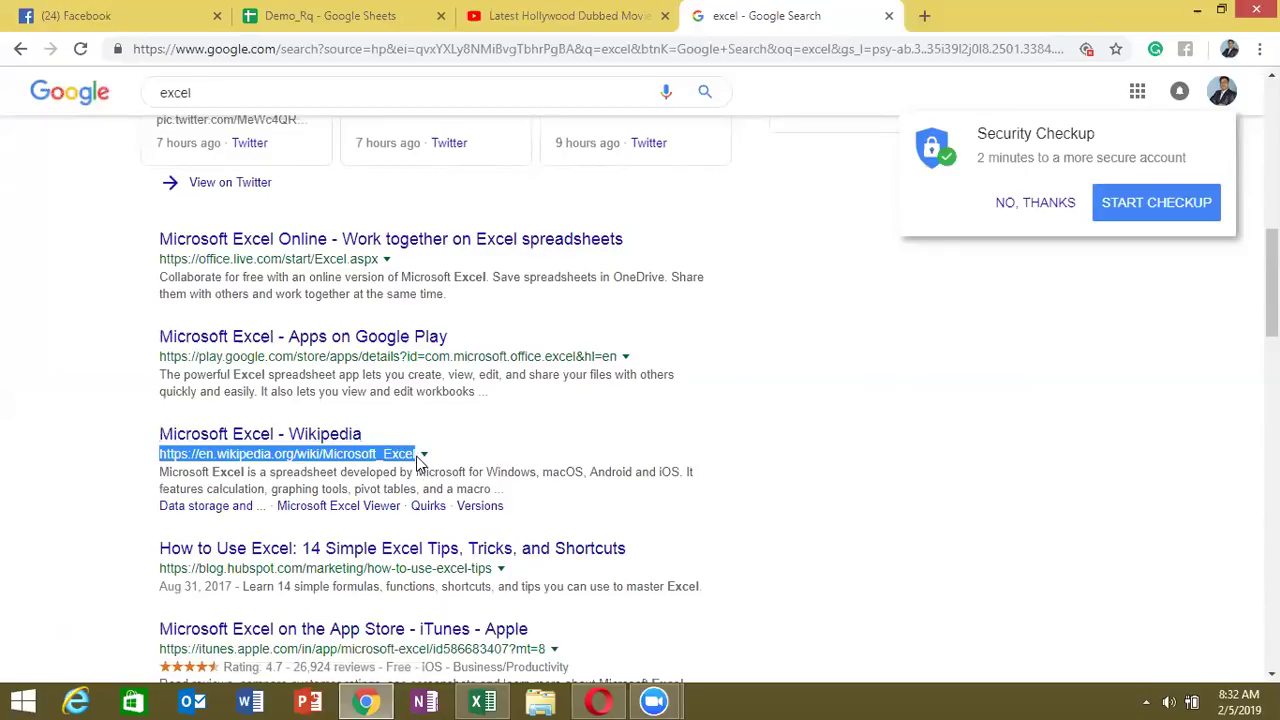
{"action": "key", "text": "ctrl+c"}
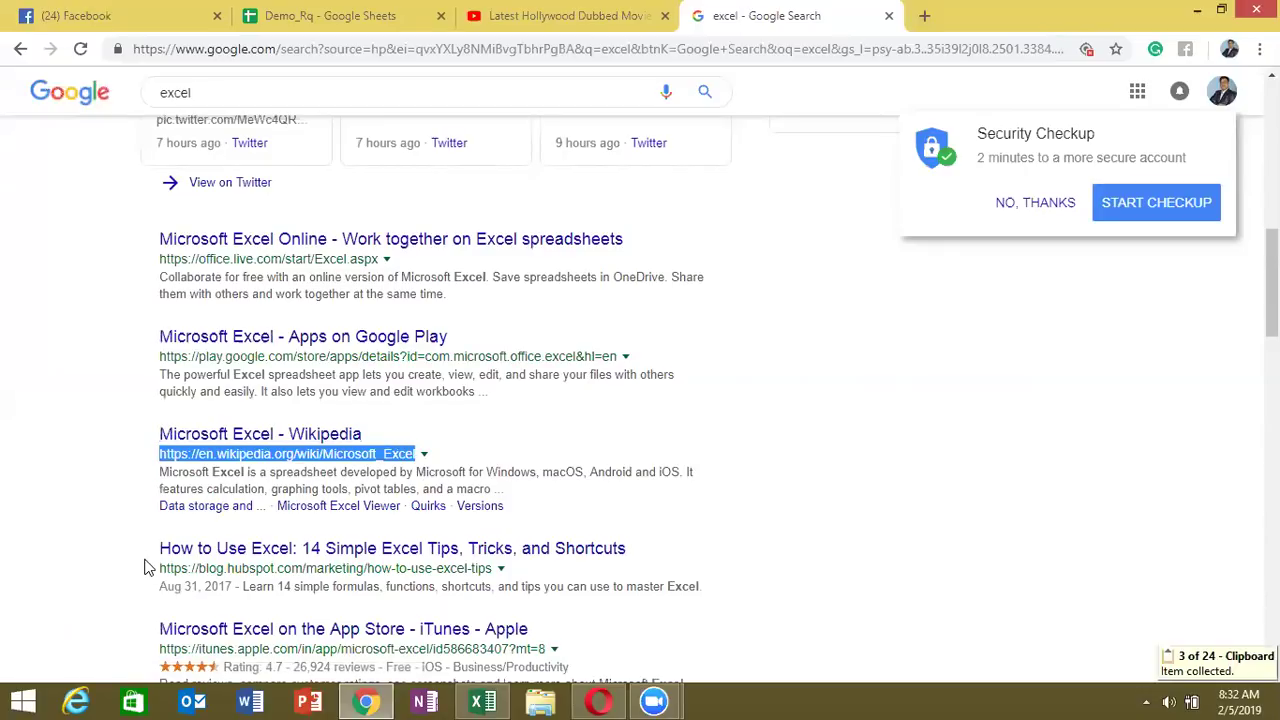
{"action": "left_click_drag", "start_coordinate": [158, 568], "coordinate": [499, 567]}
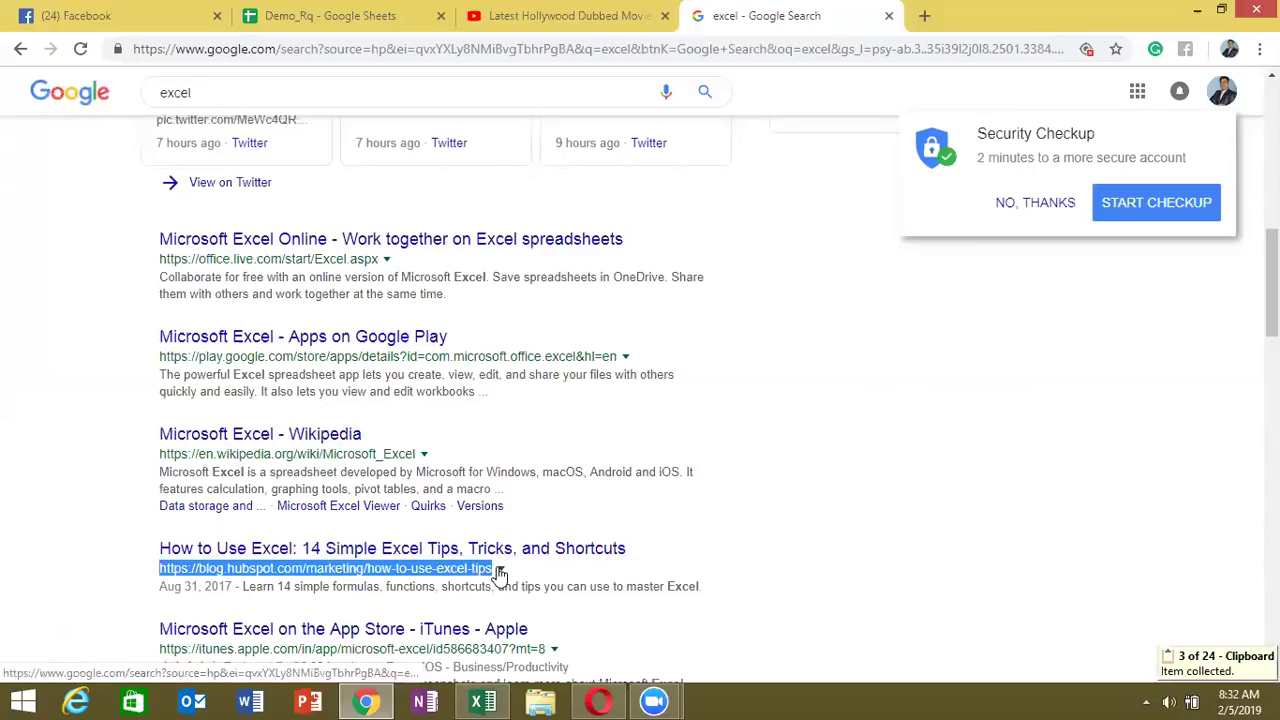
{"action": "key", "text": "ctrl+c"}
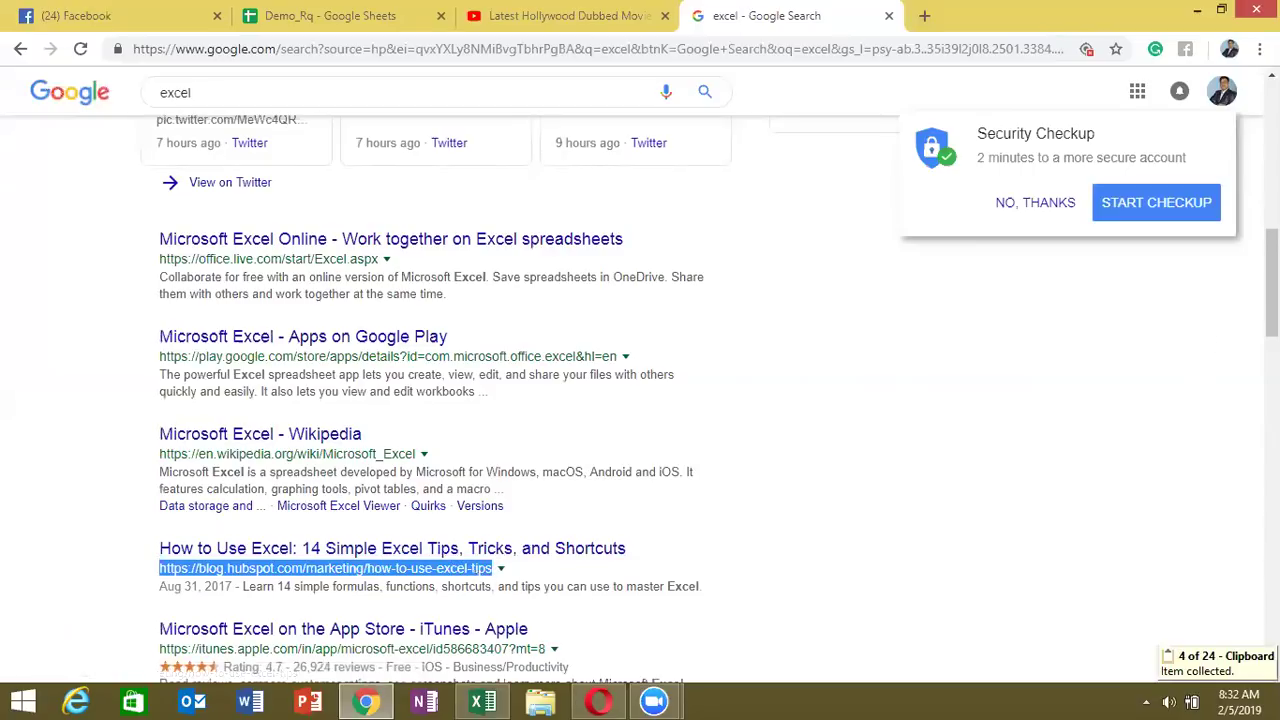
{"action": "scroll", "coordinate": [640, 400], "scroll_direction": "down", "scroll_amount": 2}
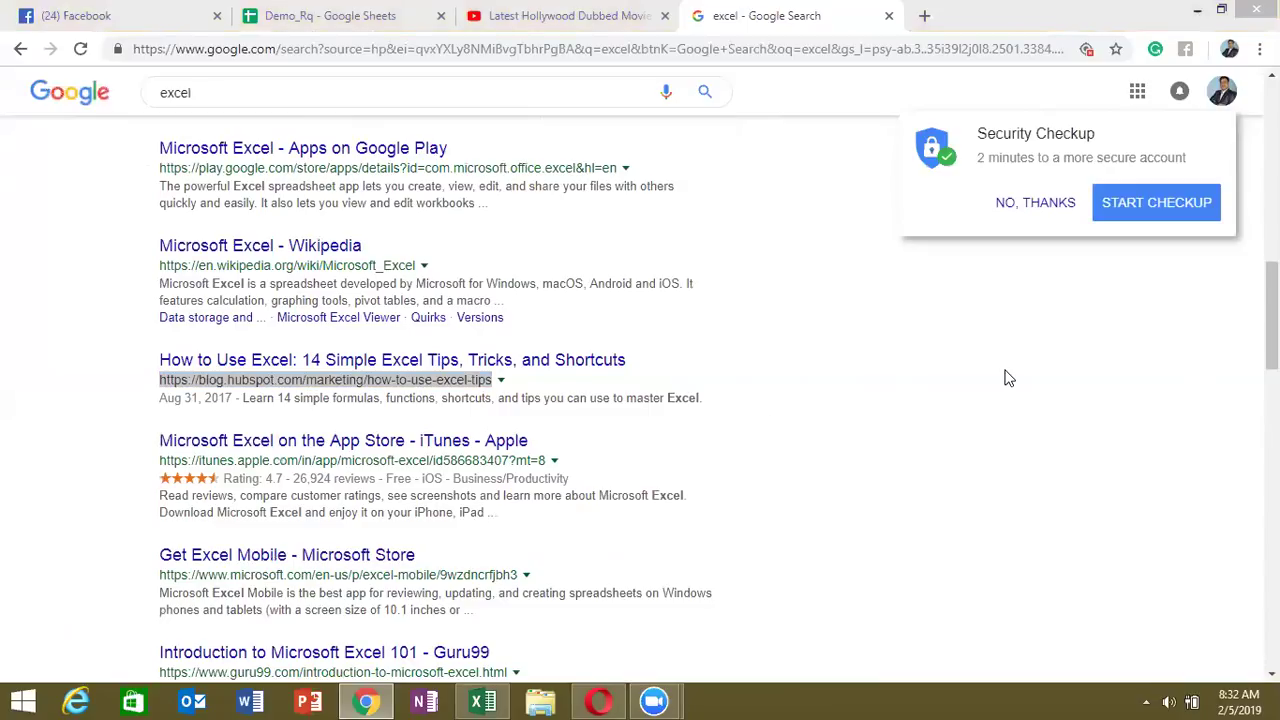
Step: Paste all collected links into column A starting at A1 and turn off Wrap Text
{"action": "left_click", "coordinate": [483, 701]}
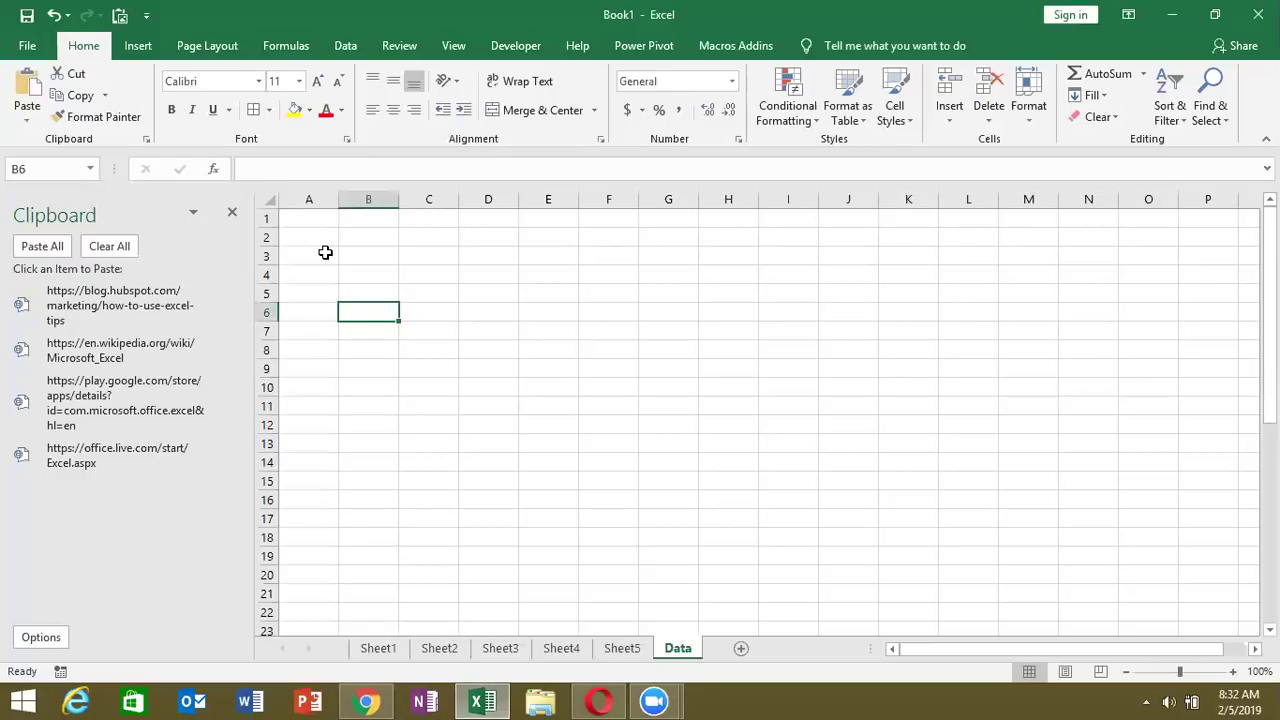
{"action": "left_click", "coordinate": [309, 218]}
{"action": "left_click", "coordinate": [42, 246]}
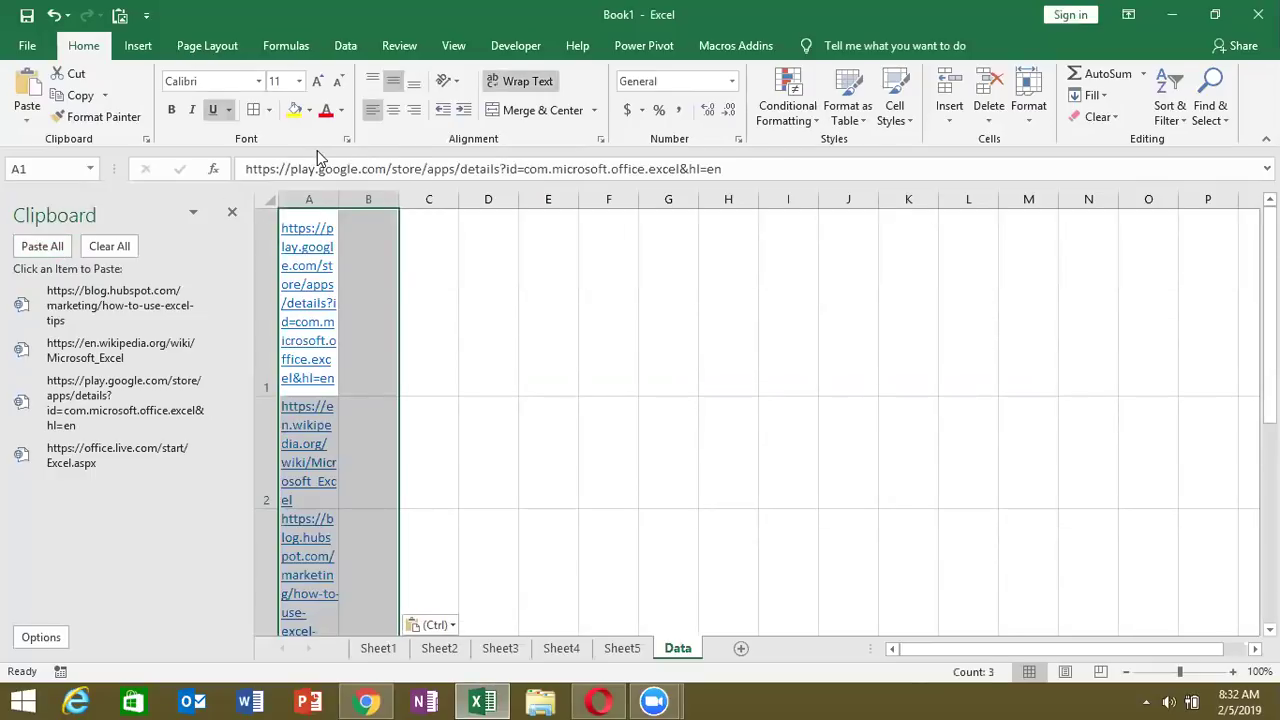
{"action": "left_click", "coordinate": [521, 82]}
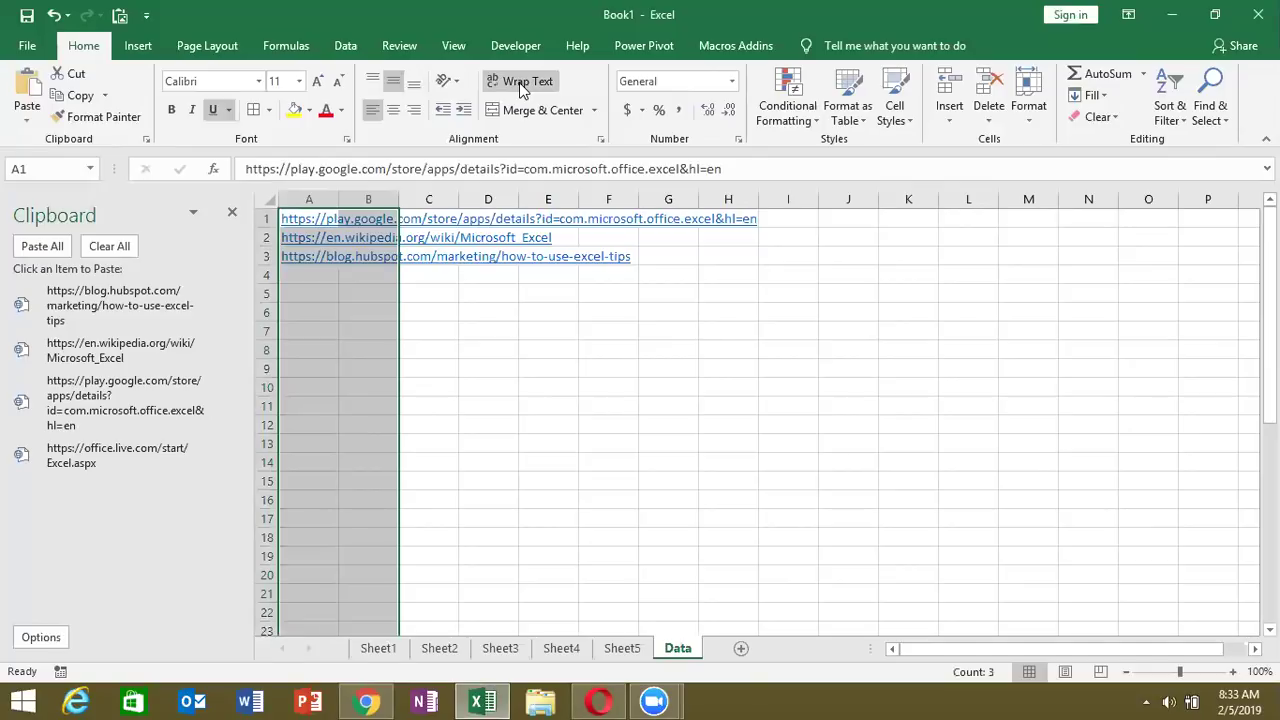
{"action": "left_click", "coordinate": [270, 291]}
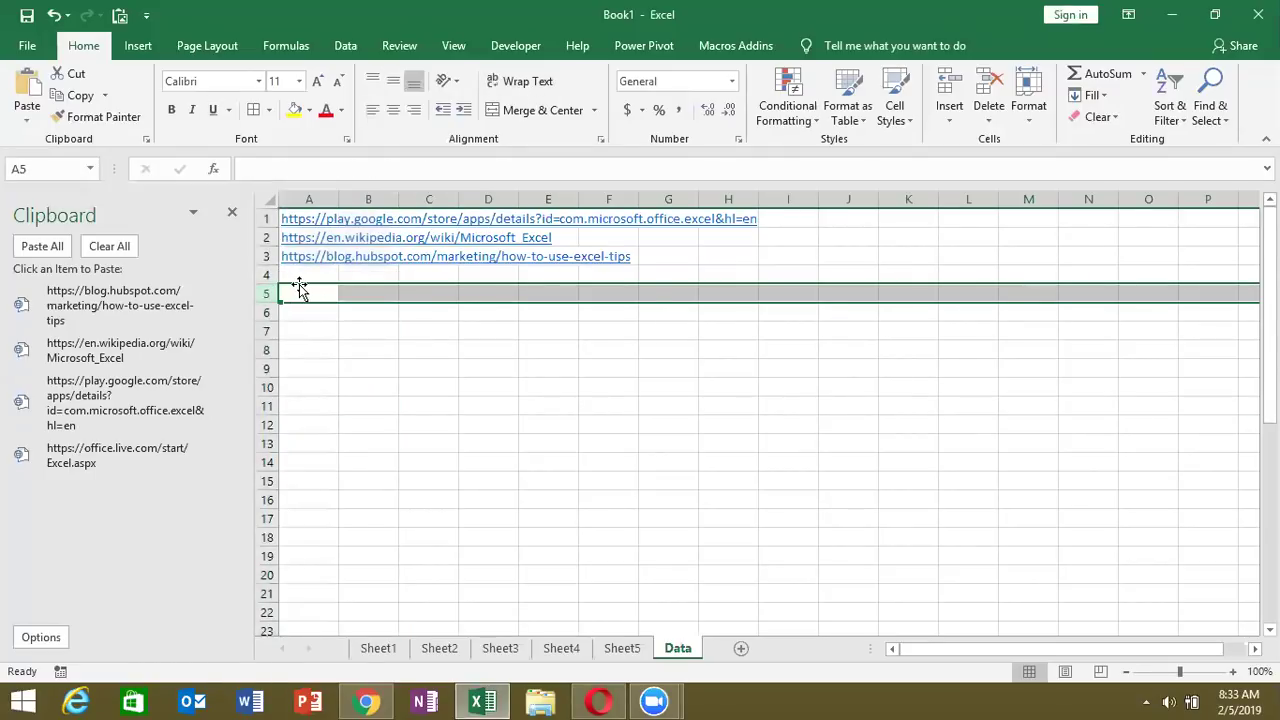
Step: Clear and close the Clipboard pane, delete the links in A1:A4, and show the desktop
{"action": "left_click", "coordinate": [100, 247]}
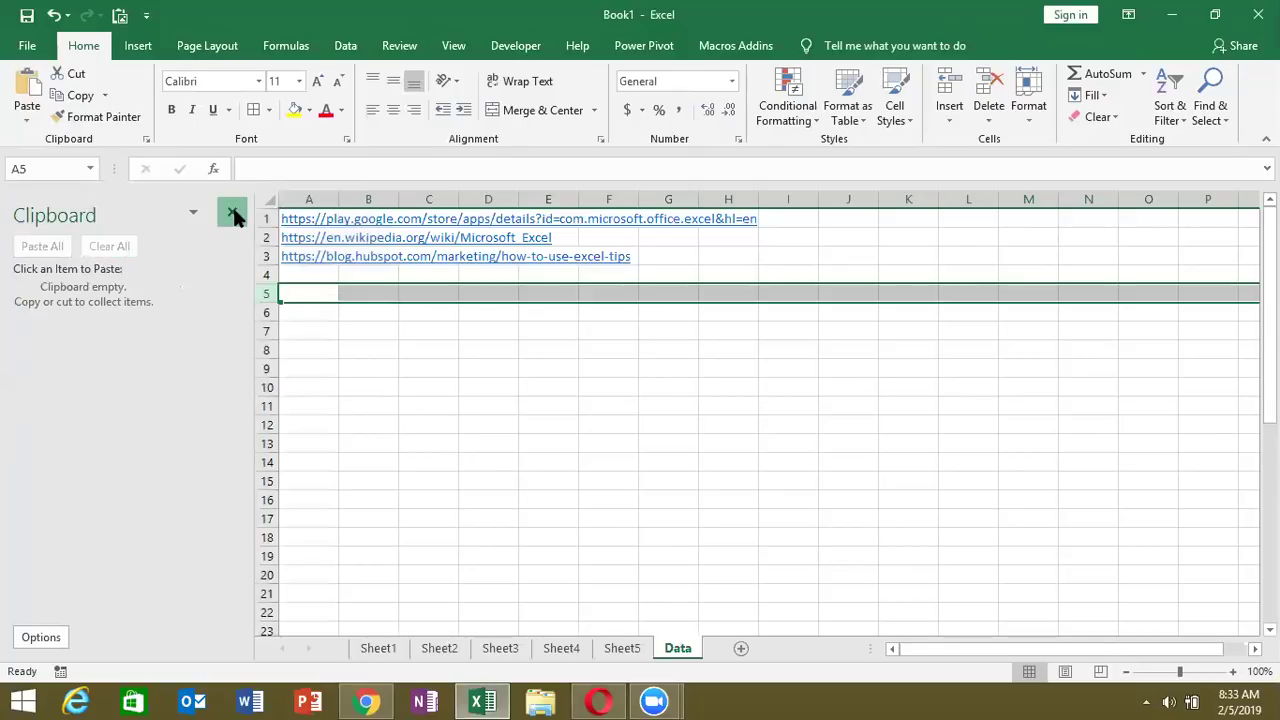
{"action": "left_click", "coordinate": [233, 216]}
{"action": "left_click", "coordinate": [59, 279]}
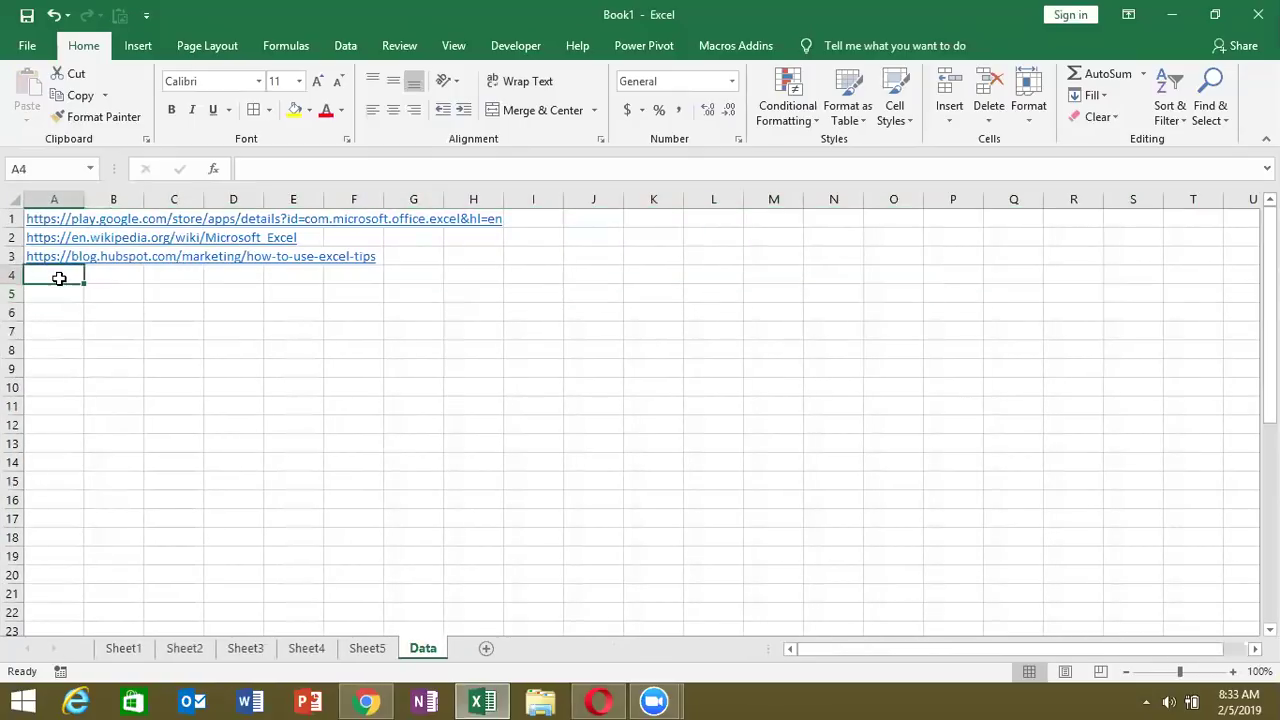
{"action": "left_click_drag", "start_coordinate": [59, 279], "coordinate": [54, 203]}
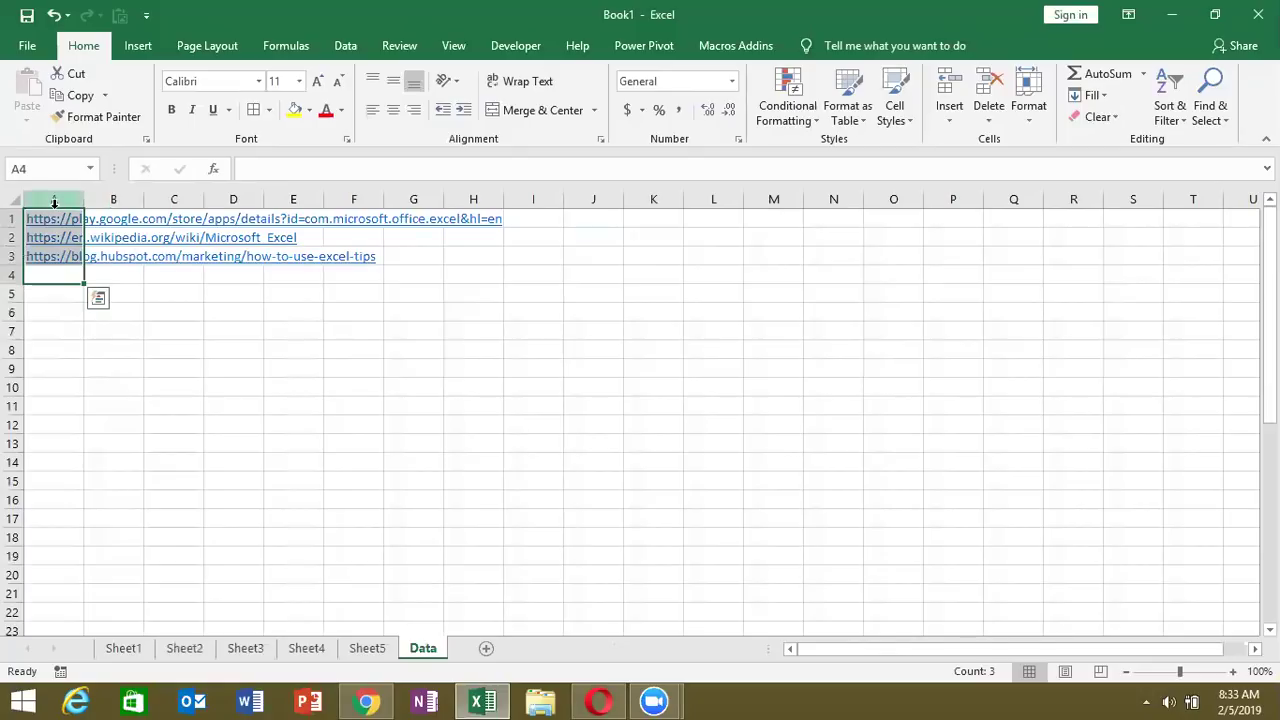
{"action": "key", "text": "Delete"}
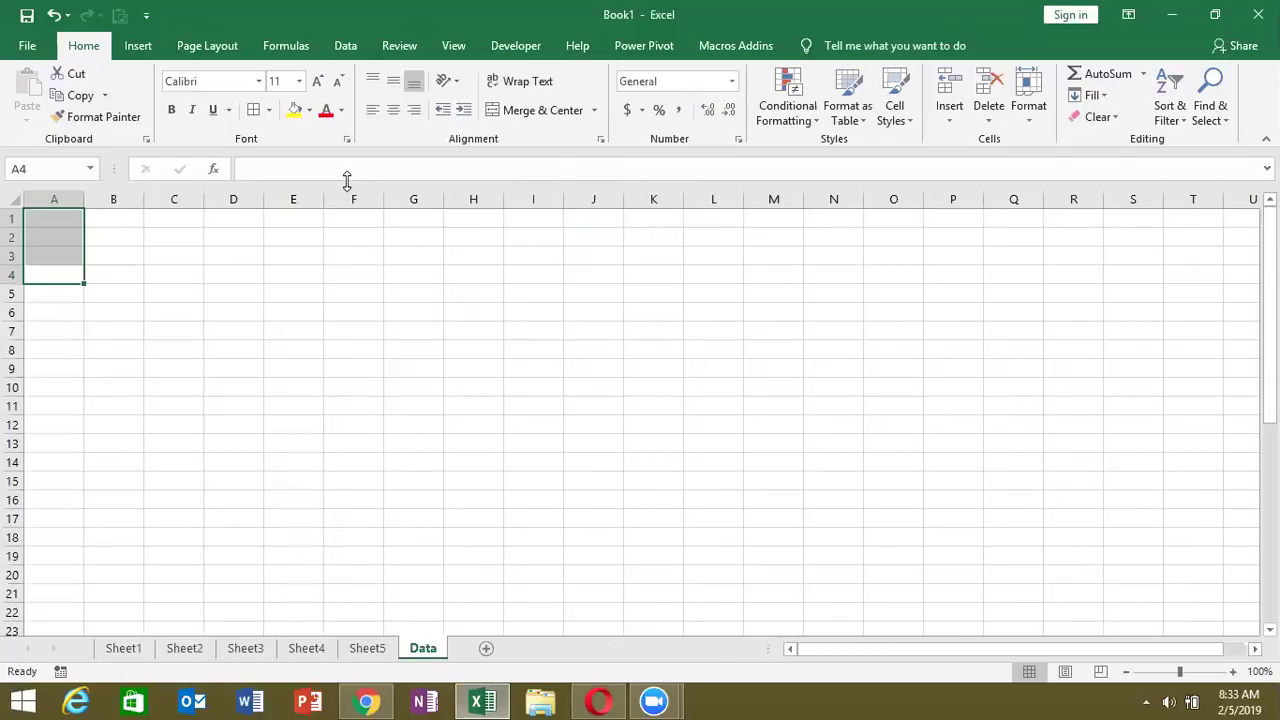
{"action": "key", "text": "super+d"}
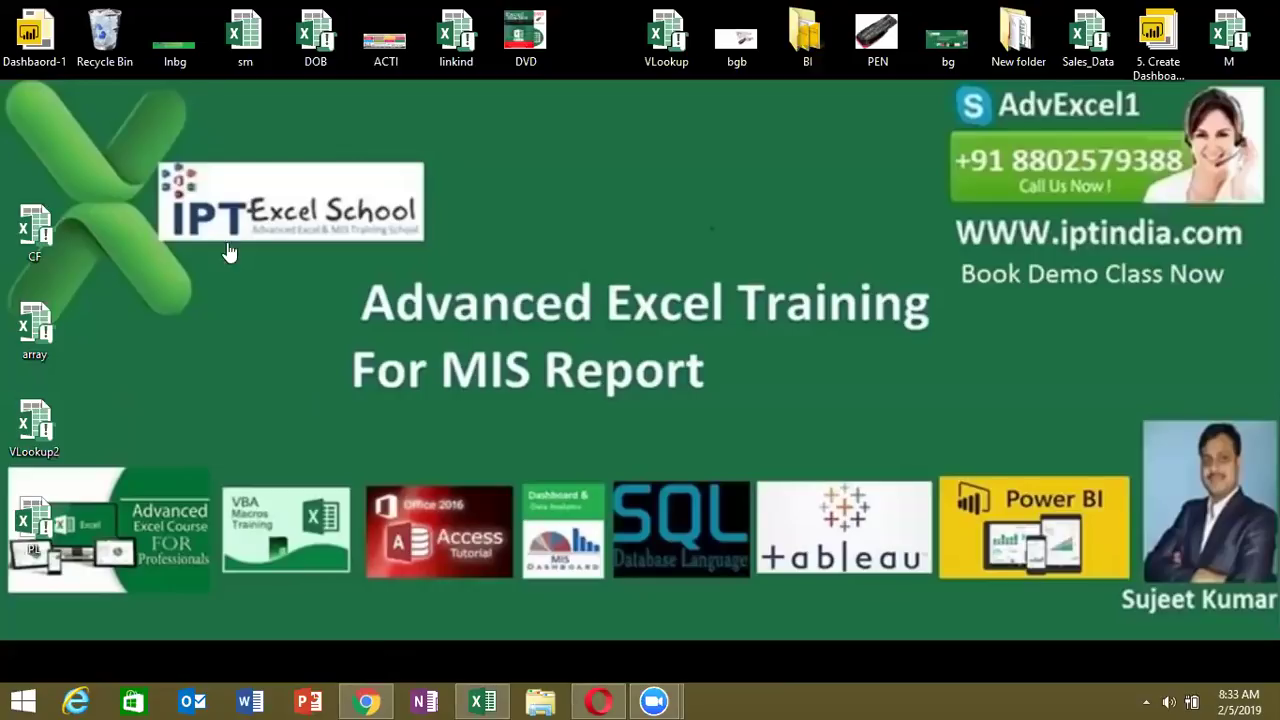
Step: Open Gmail in Chrome and select the Zoom and ShopClues conversations
{"action": "left_click", "coordinate": [367, 701]}
{"action": "left_click", "coordinate": [414, 46]}
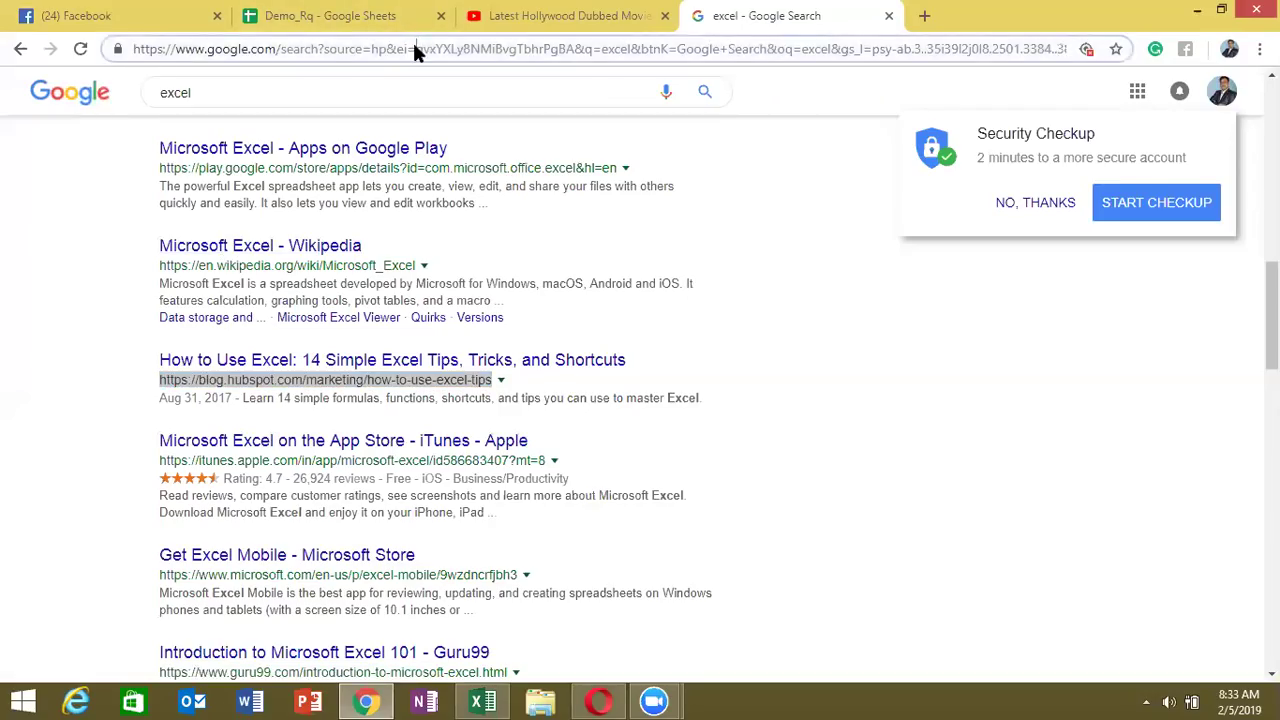
{"action": "type", "text": "gm"}
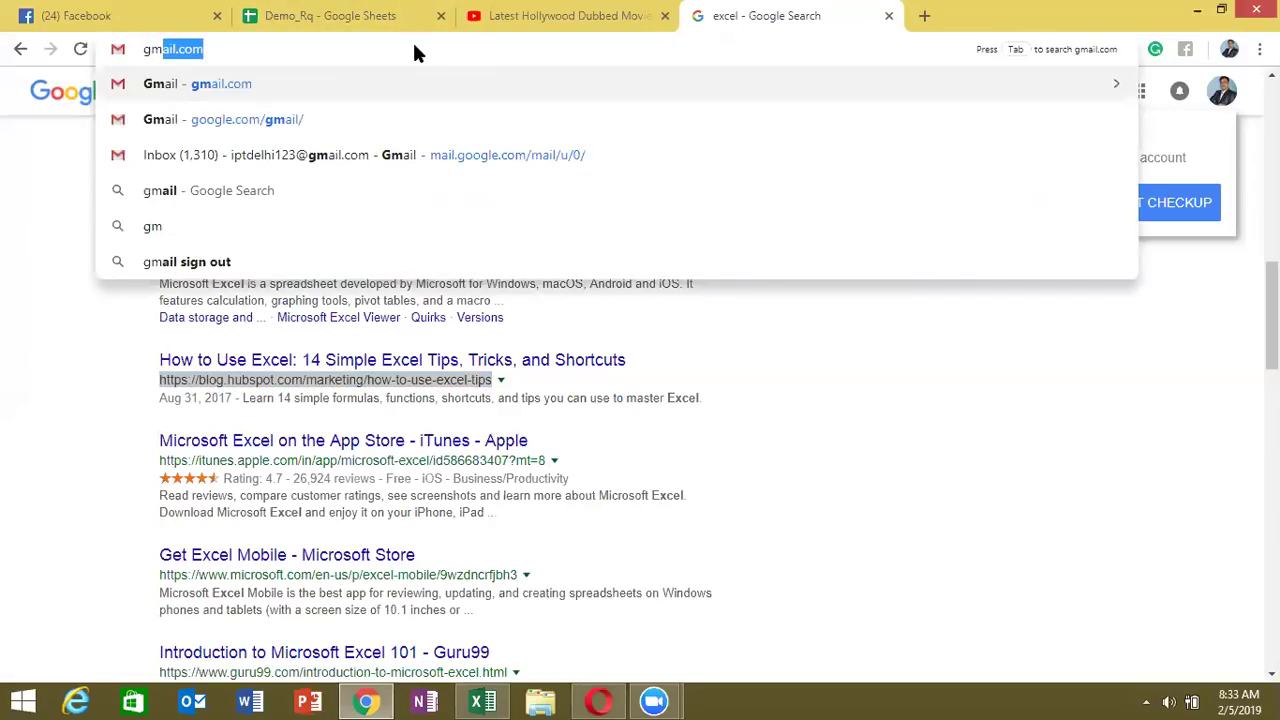
{"action": "key", "text": "Return"}
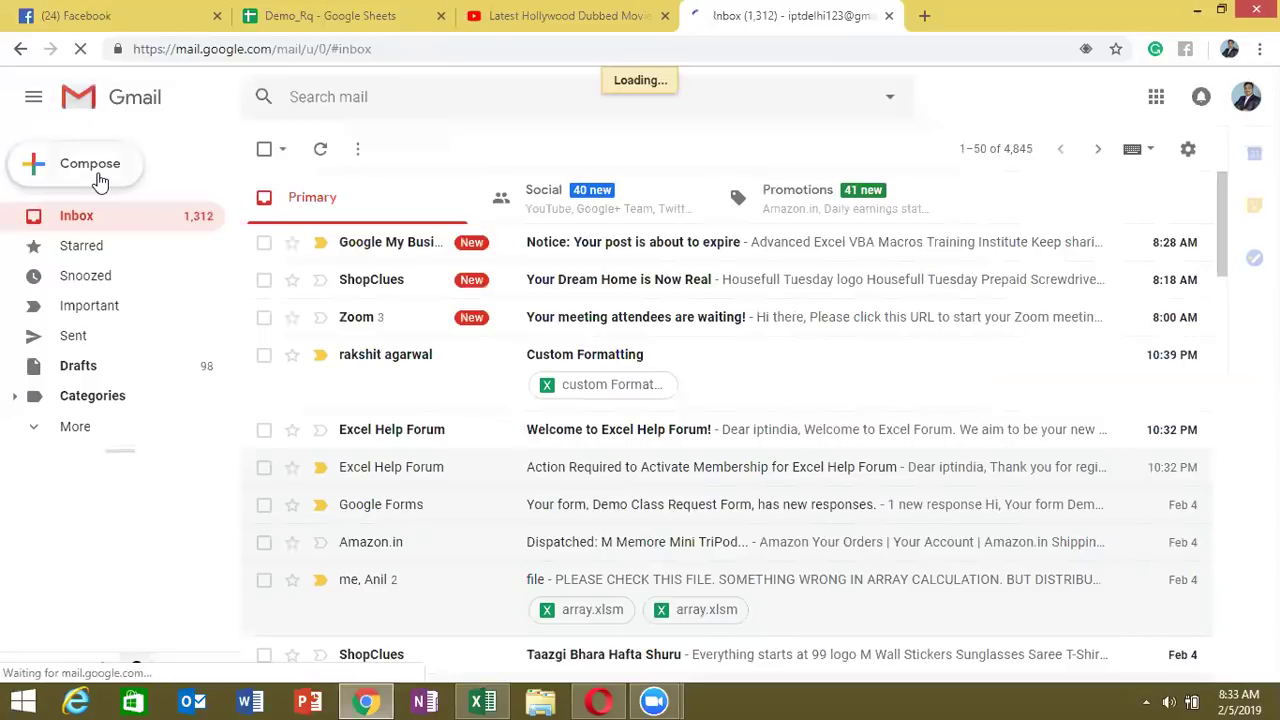
{"action": "left_click", "coordinate": [1235, 700]}
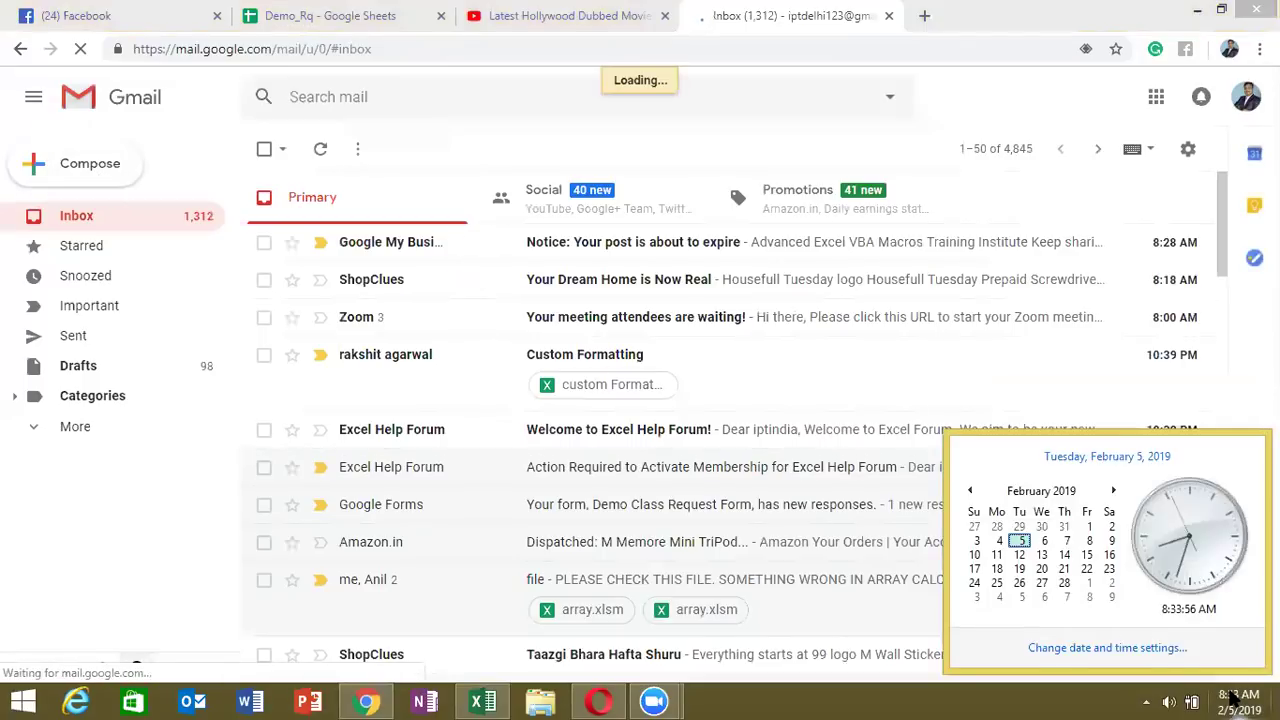
{"action": "left_click", "coordinate": [1146, 702]}
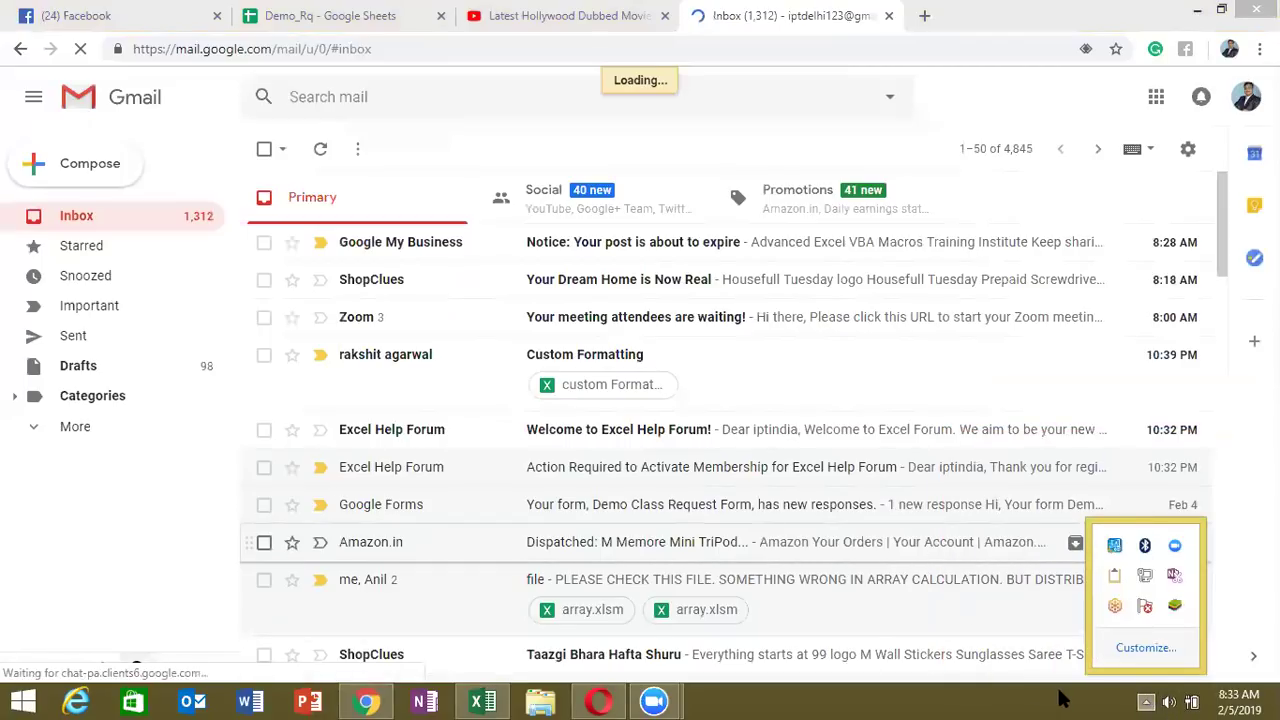
{"action": "left_click", "coordinate": [1143, 700]}
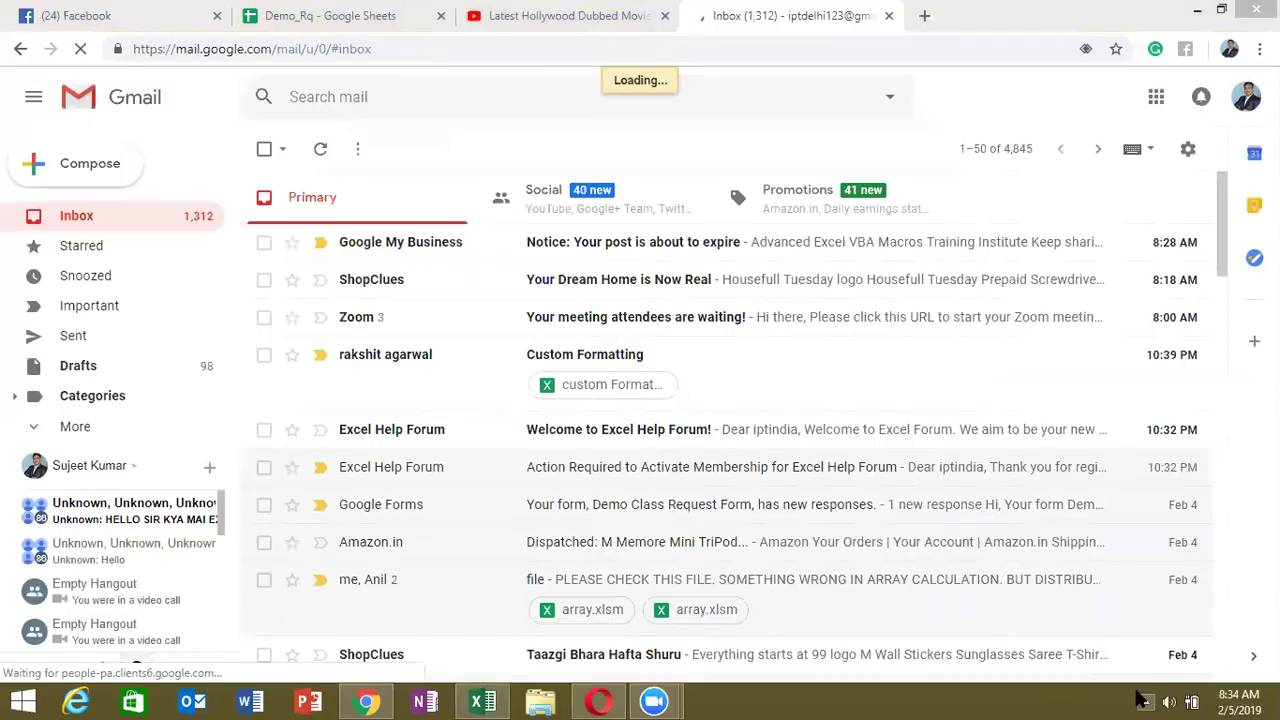
{"action": "left_click", "coordinate": [264, 318]}
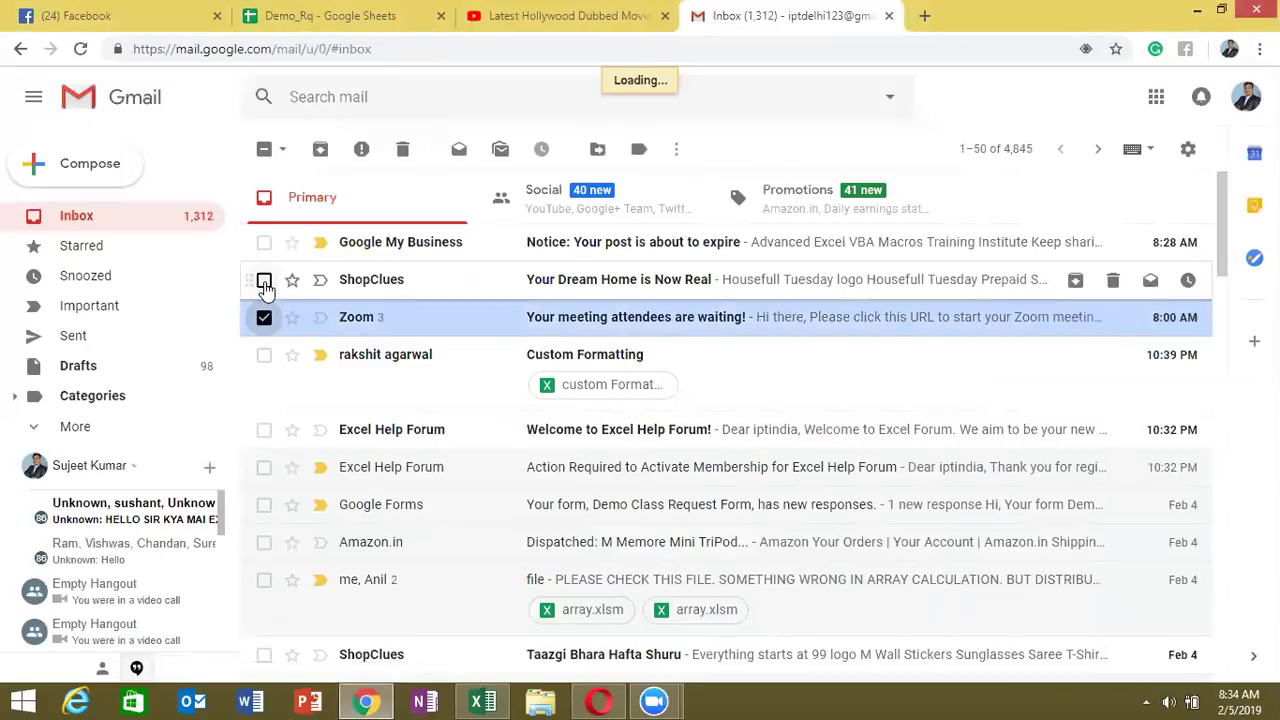
{"action": "left_click", "coordinate": [264, 280]}
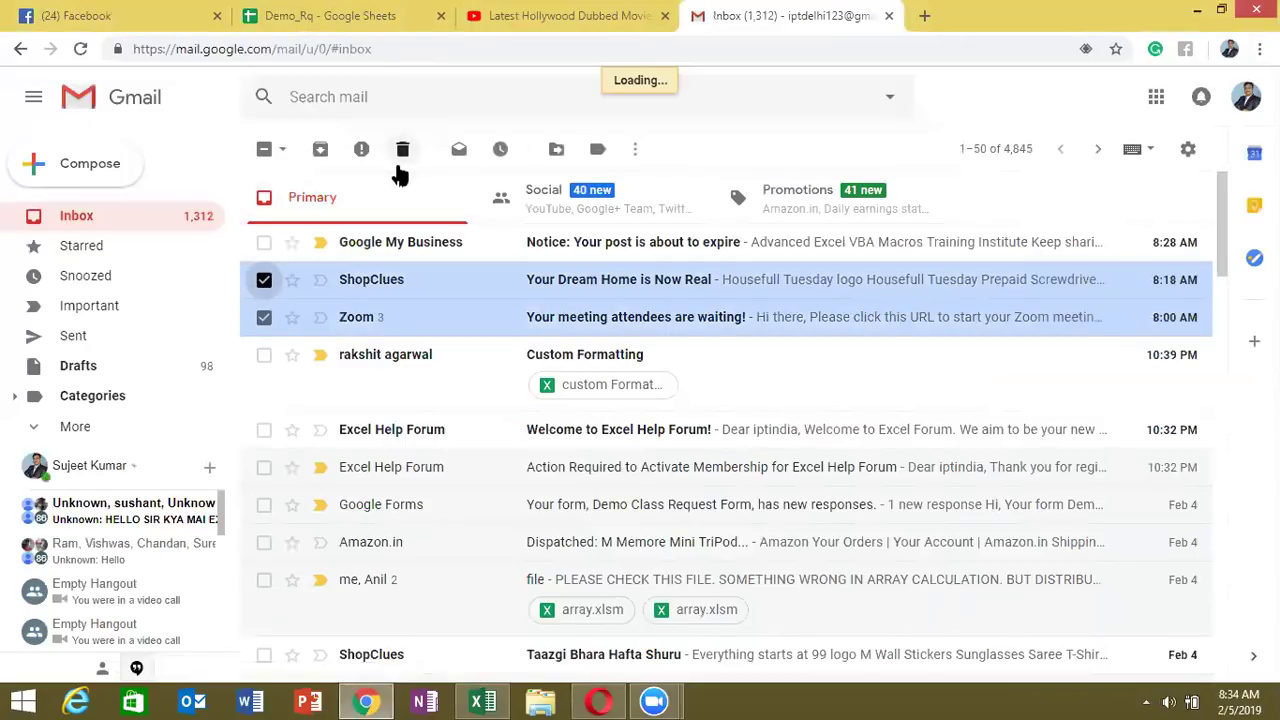
Step: Trash the ShopClues and Zoom conversations and address a new message to two contacts
{"action": "key", "text": "c"}
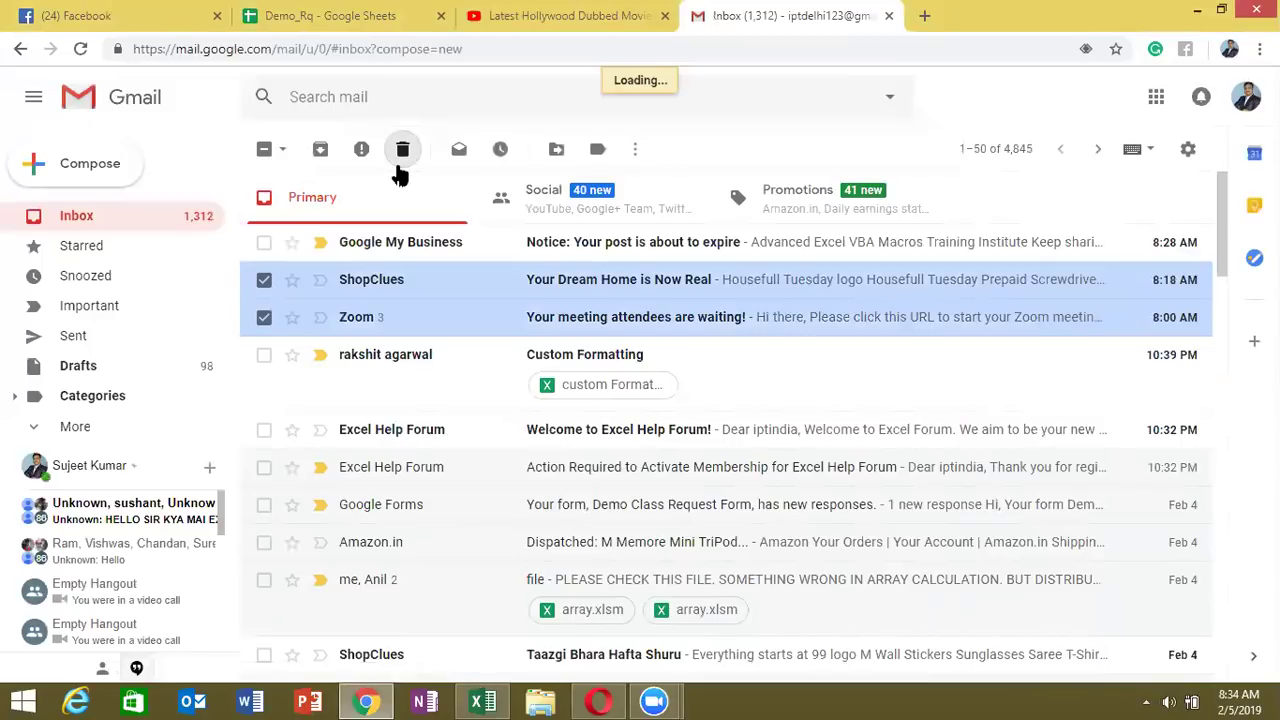
{"action": "left_click", "coordinate": [397, 170]}
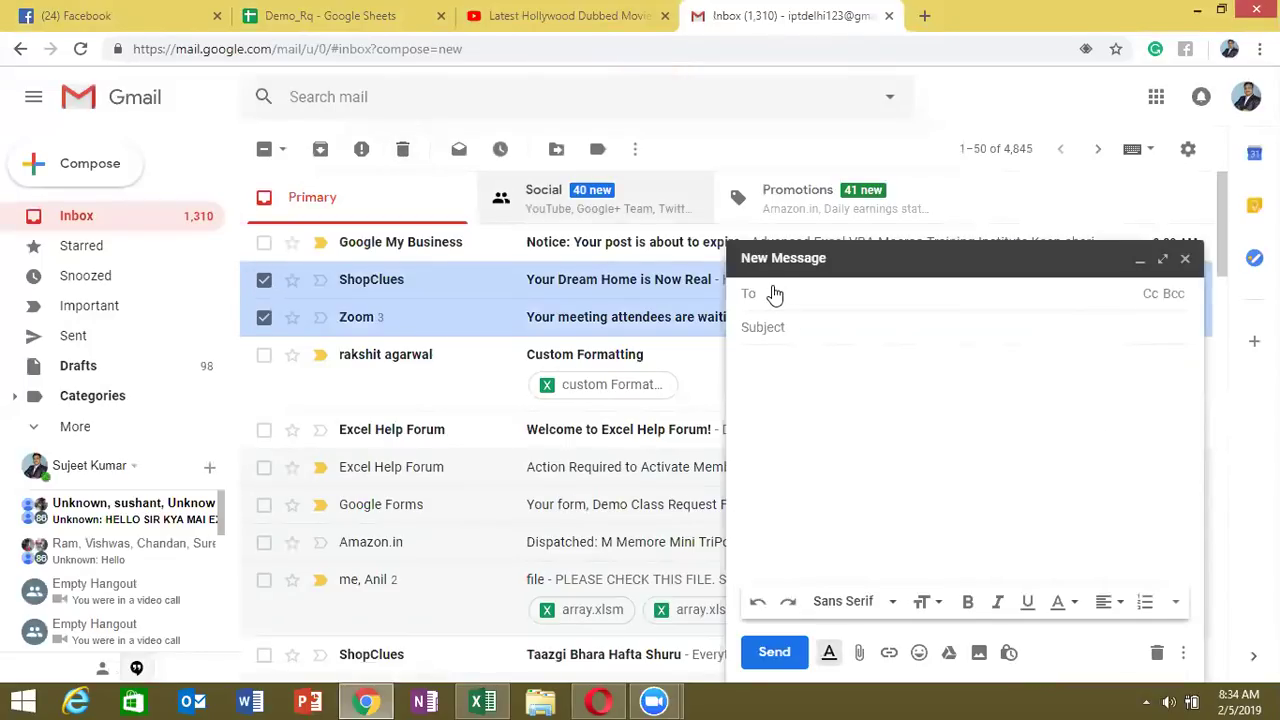
{"action": "type", "text": "a"}
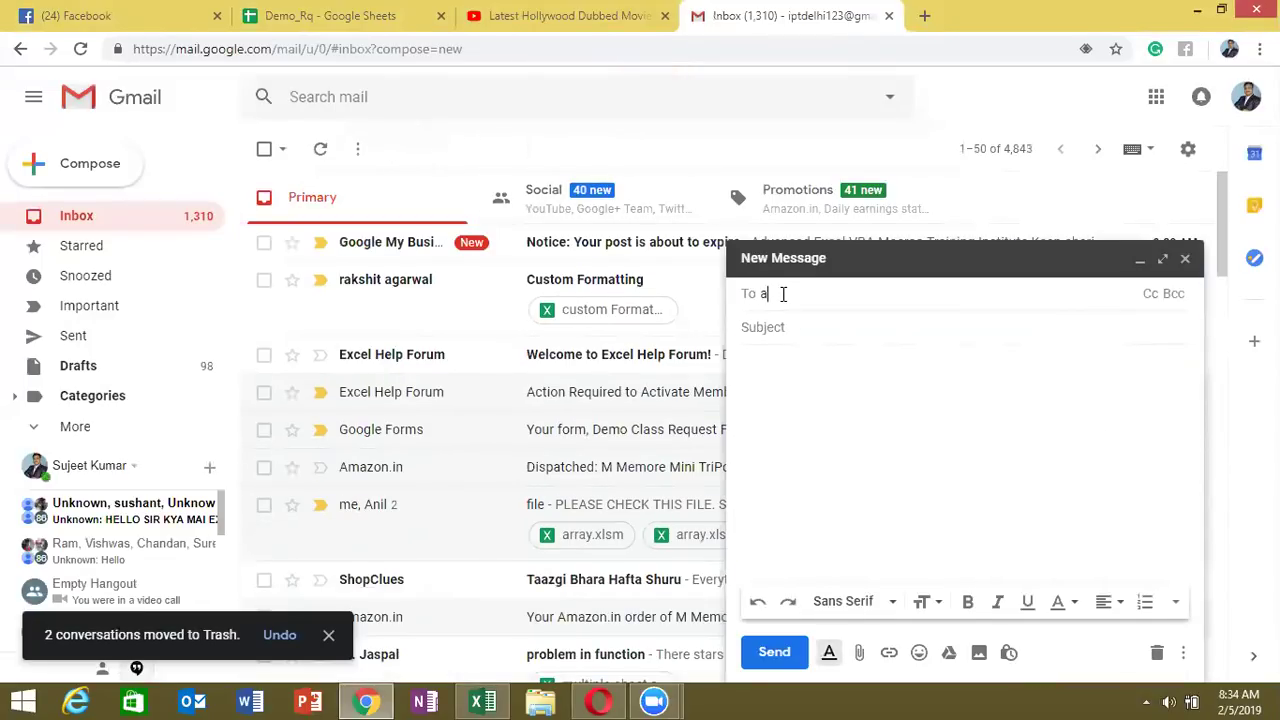
{"action": "type", "text": "vi"}
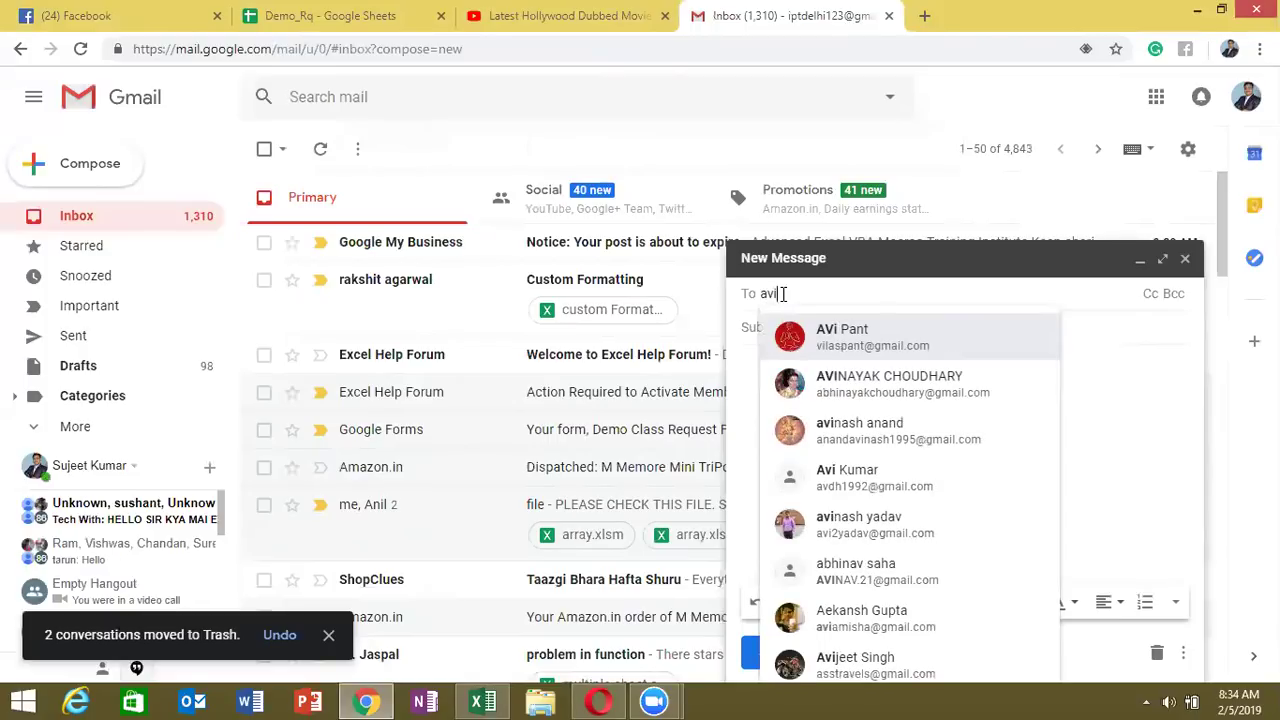
{"action": "key", "text": "Down"}
{"action": "key", "text": "Return"}
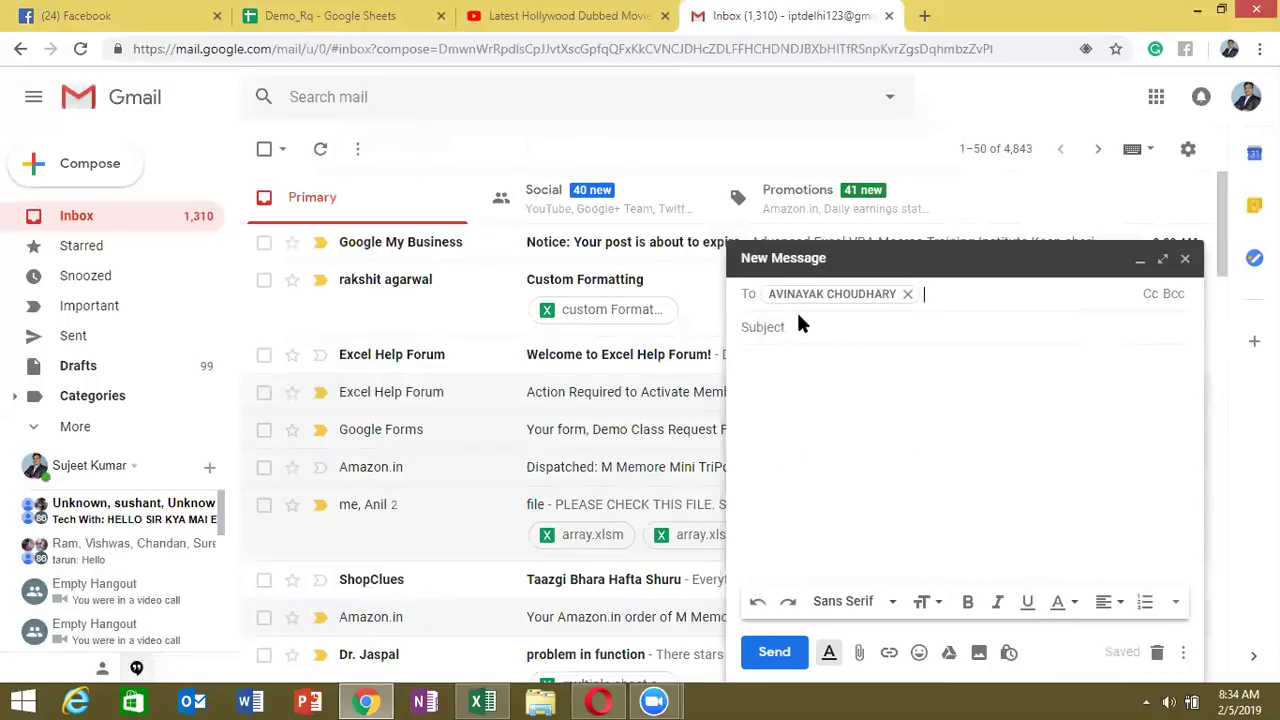
{"action": "type", "text": "elm"}
{"action": "key", "text": "BackSpace"}
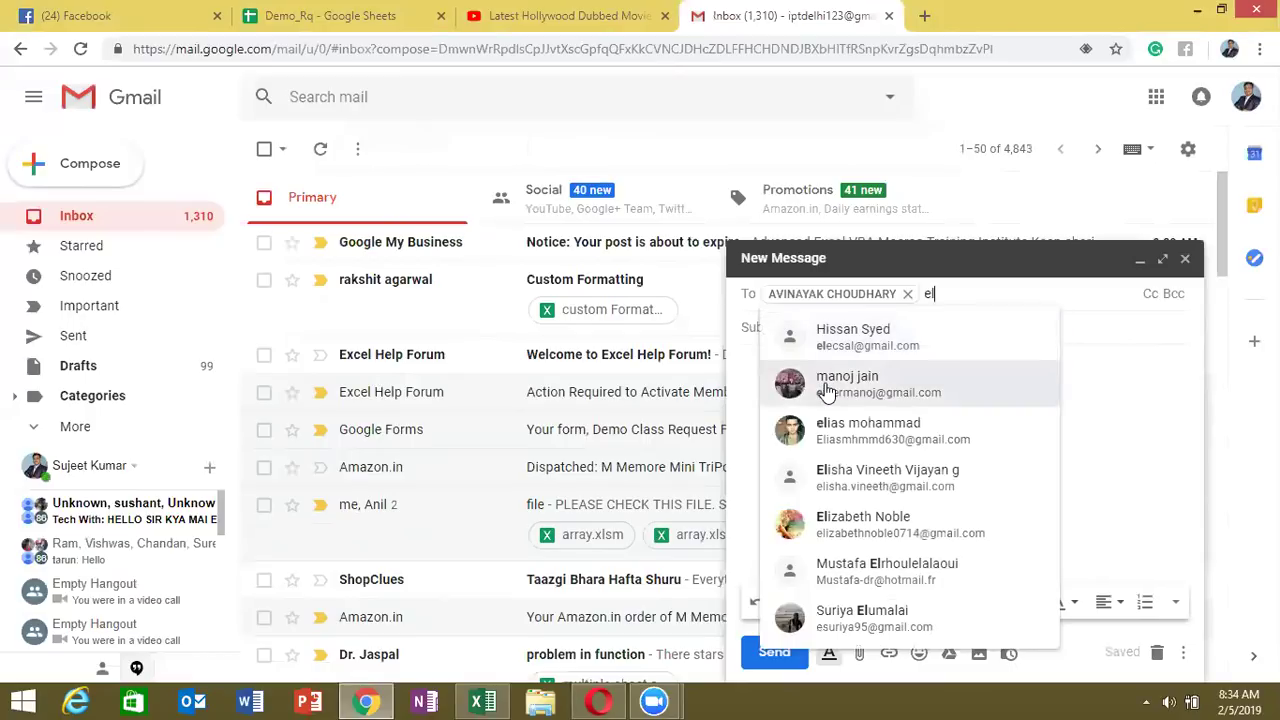
{"action": "left_click", "coordinate": [826, 390]}
Step: Give the message subject 'File', attach the PL workbook, and send it
{"action": "left_click", "coordinate": [810, 332]}
{"action": "type", "text": "File"}
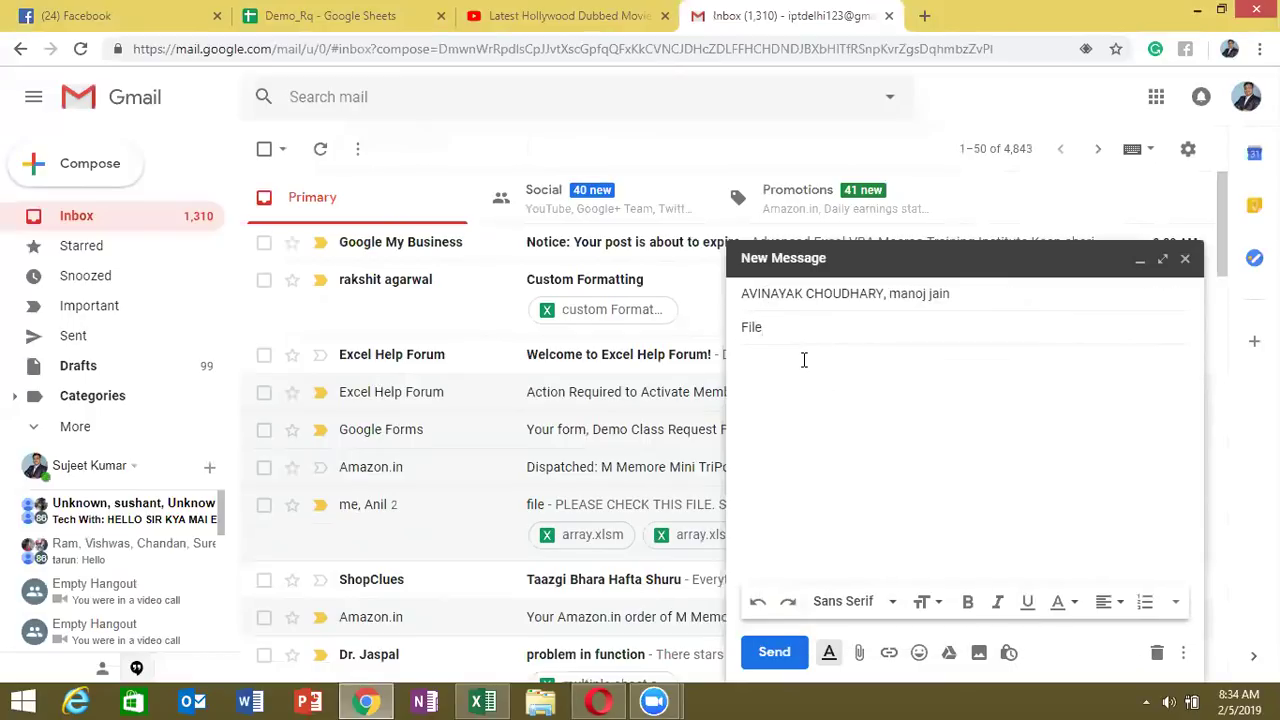
{"action": "left_click", "coordinate": [803, 360]}
{"action": "left_click", "coordinate": [858, 655]}
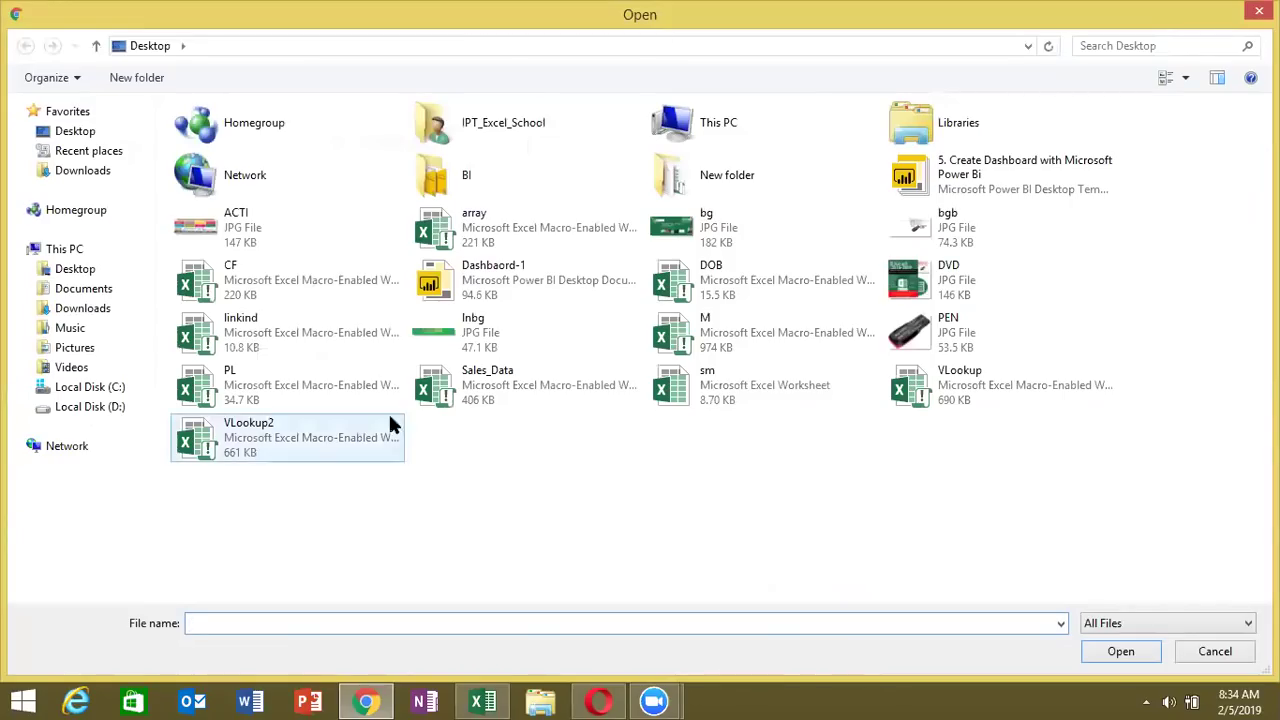
{"action": "double_click", "coordinate": [337, 394]}
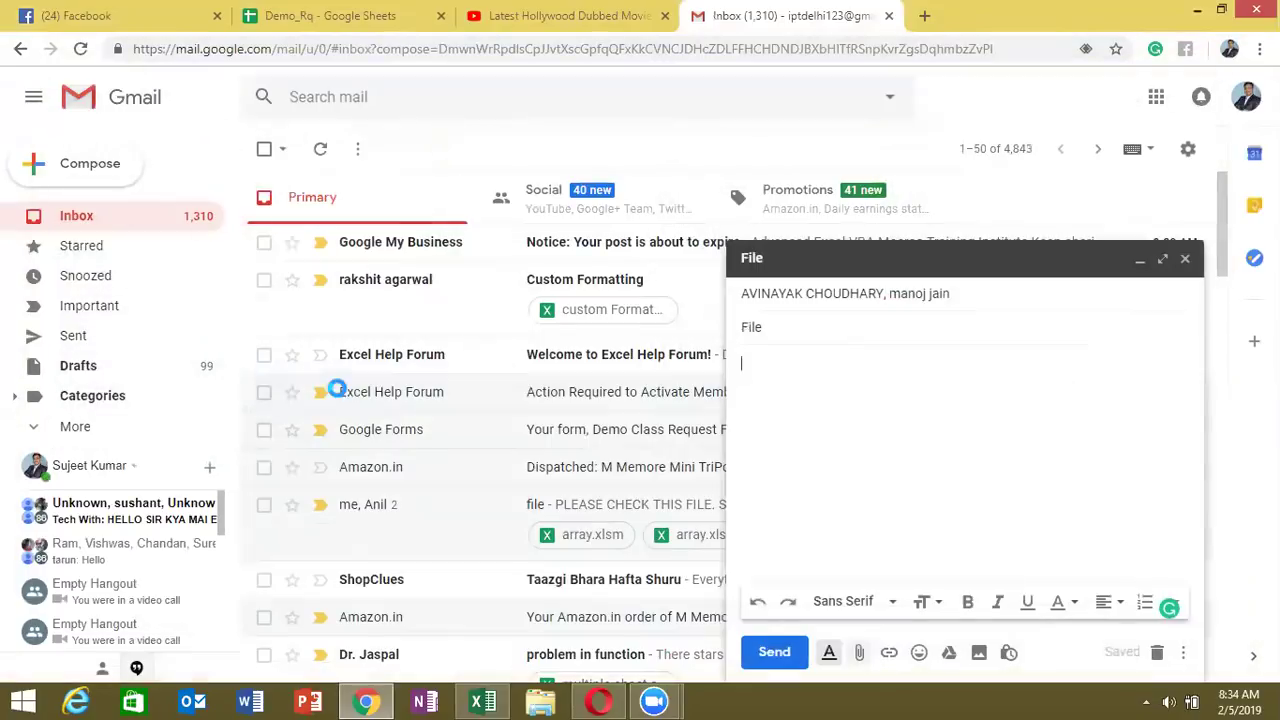
{"action": "left_click", "coordinate": [770, 653]}
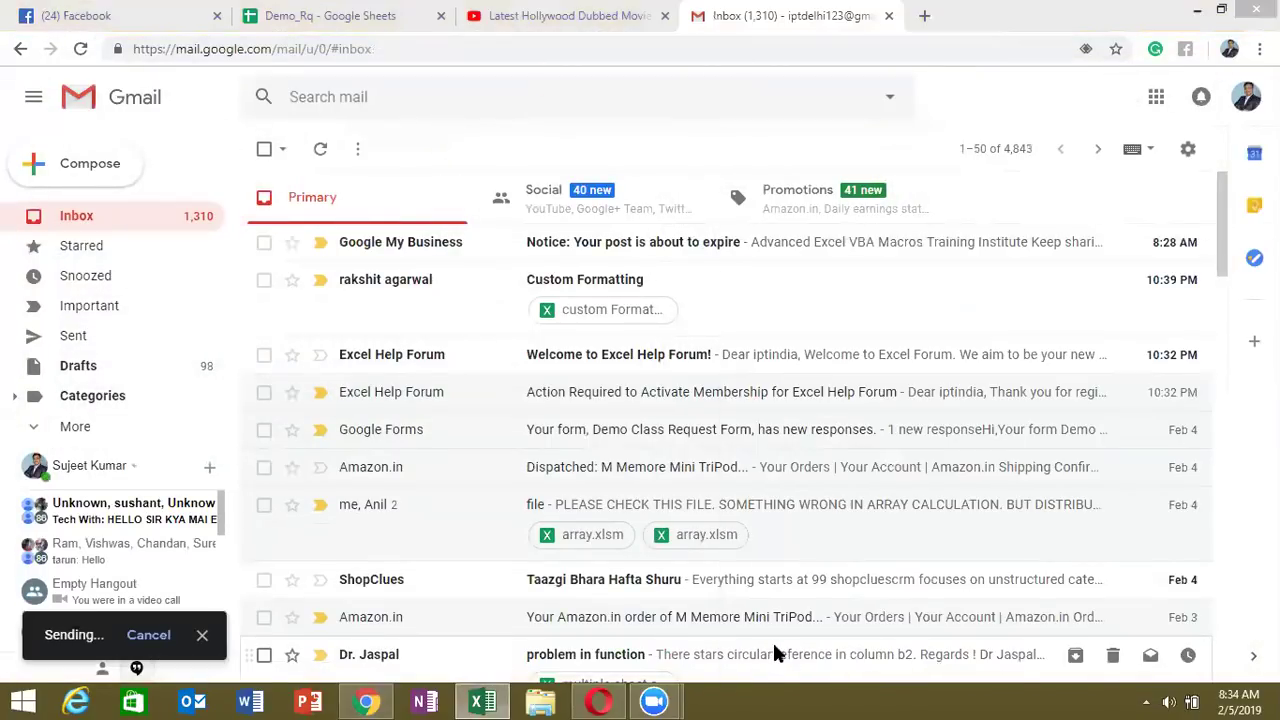
{"action": "left_click", "coordinate": [483, 701]}
Step: Enter the person's first name in cell D5 of the Data sheet
{"action": "left_click", "coordinate": [404, 442]}
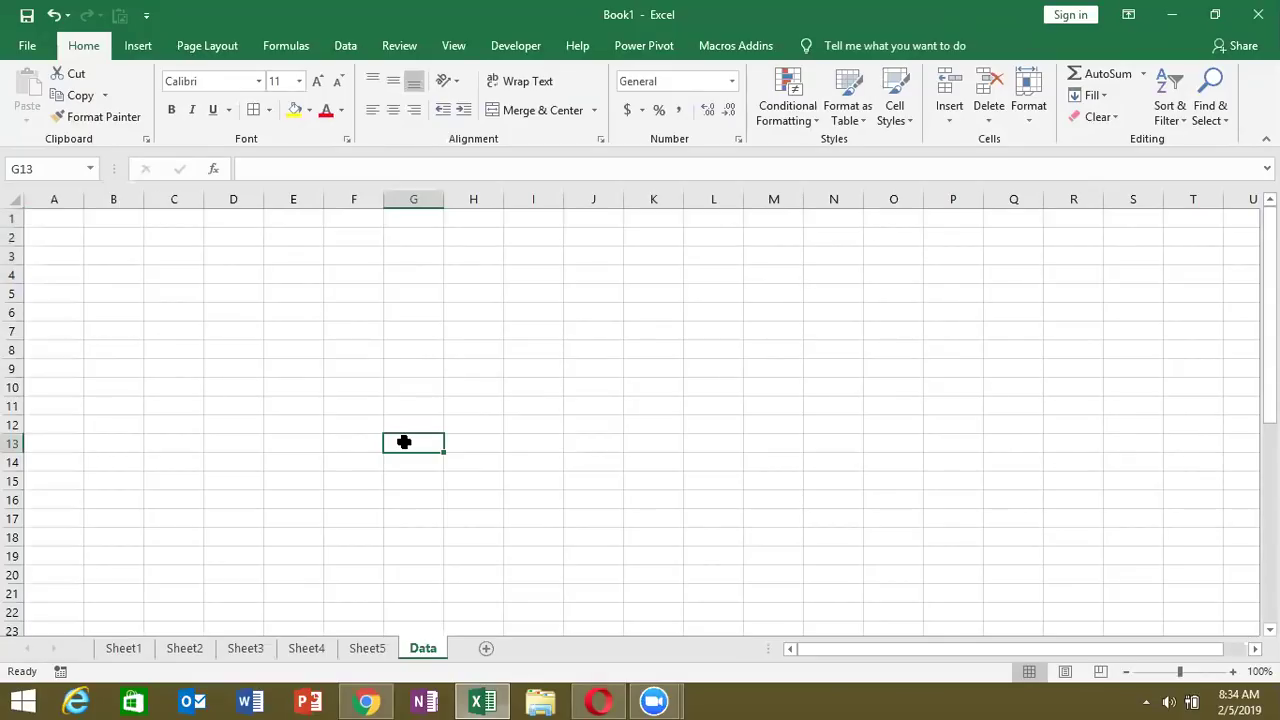
{"action": "left_click", "coordinate": [215, 302]}
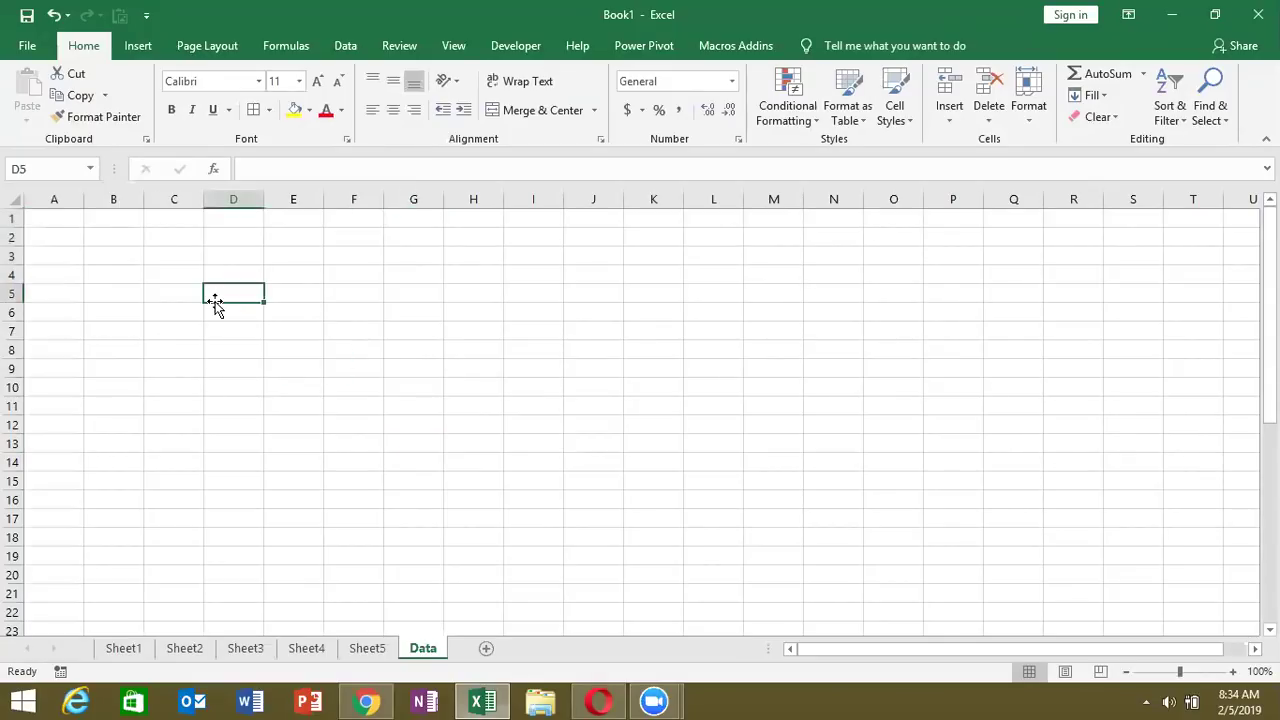
{"action": "type", "text": "Sujeet"}
{"action": "key", "text": "Return"}
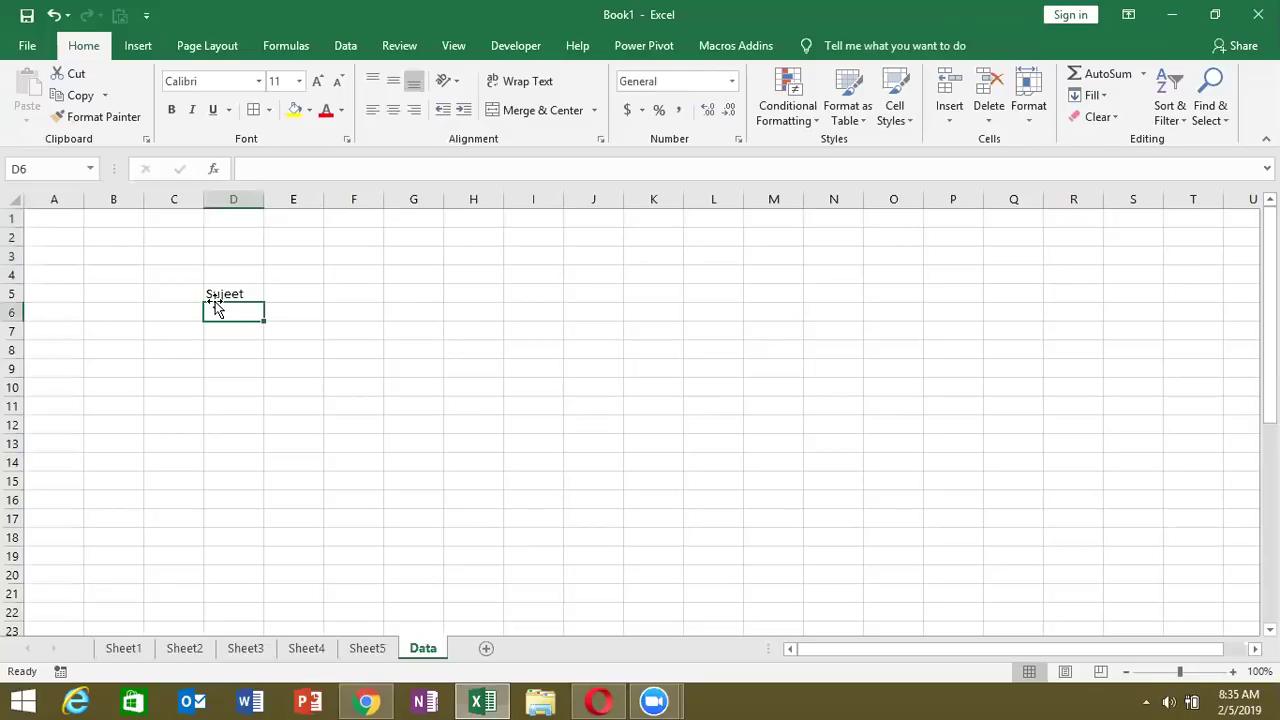
Step: Enter the name's six letters, one per cell, down G3:G8
{"action": "type", "text": "="}
{"action": "key", "text": "Escape"}
{"action": "type", "text": "="}
{"action": "key", "text": "Escape"}
{"action": "left_click", "coordinate": [214, 299]}
{"action": "key", "text": "Up"}
{"action": "key", "text": "Right"}
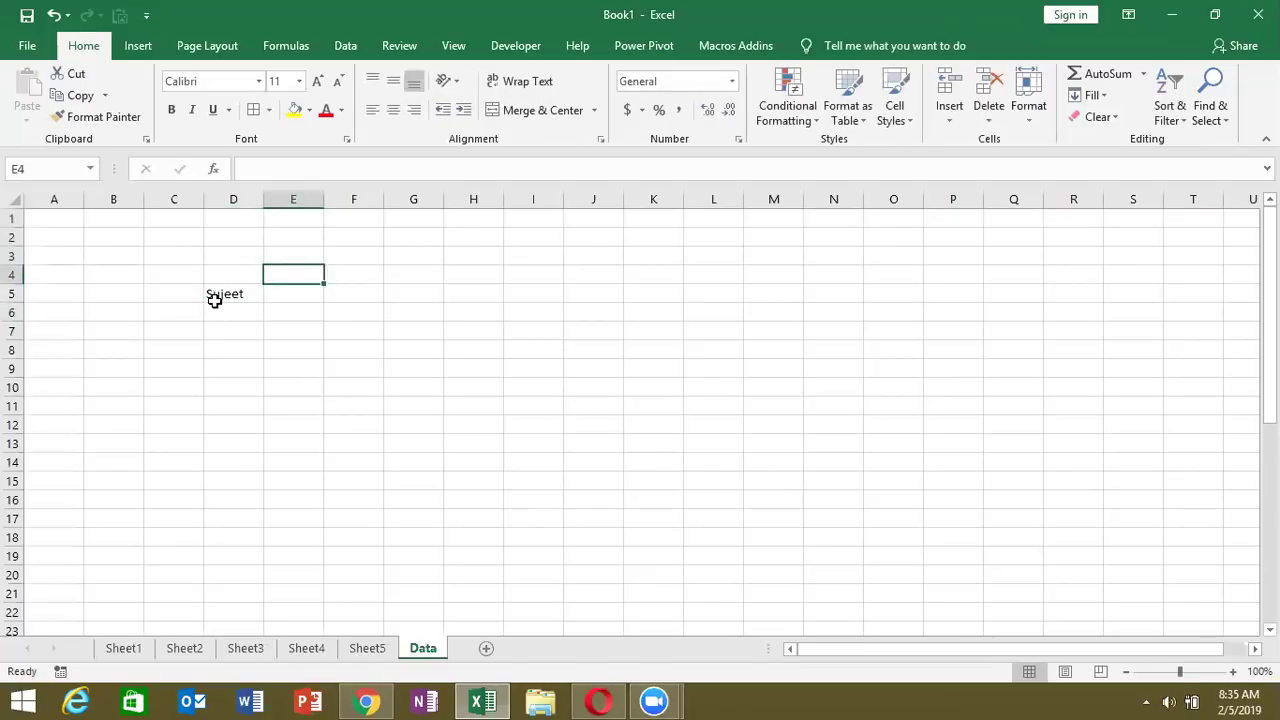
{"action": "key", "text": "Right"}
{"action": "key", "text": "Right"}
{"action": "key", "text": "Up"}
{"action": "type", "text": "S"}
{"action": "key", "text": "Return"}
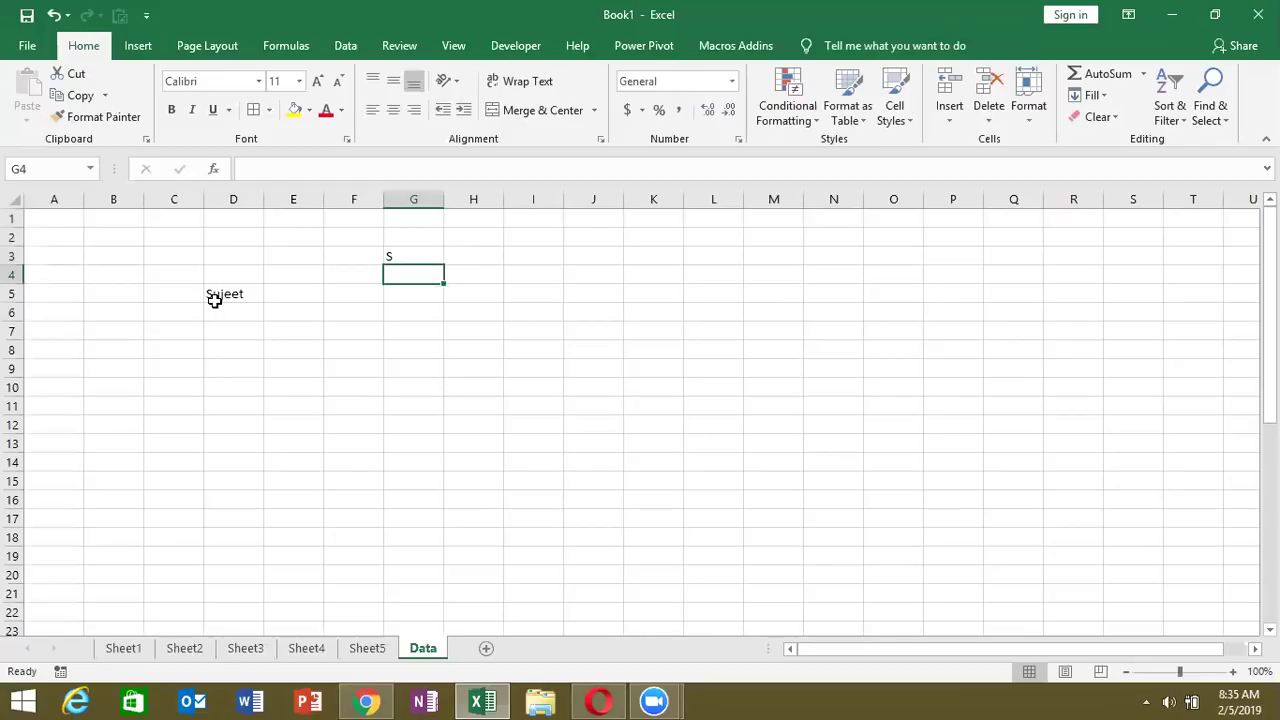
{"action": "type", "text": "U"}
{"action": "key", "text": "Return"}
{"action": "type", "text": "J"}
{"action": "key", "text": "Return"}
{"action": "type", "text": "E"}
{"action": "key", "text": "Return"}
{"action": "type", "text": "E"}
{"action": "key", "text": "Return"}
{"action": "type", "text": "T"}
{"action": "key", "text": "Return"}
Step: Enter the letter values 52, 36, 45, 65, 25 and 85 in H3:H8
{"action": "left_click", "coordinate": [466, 261]}
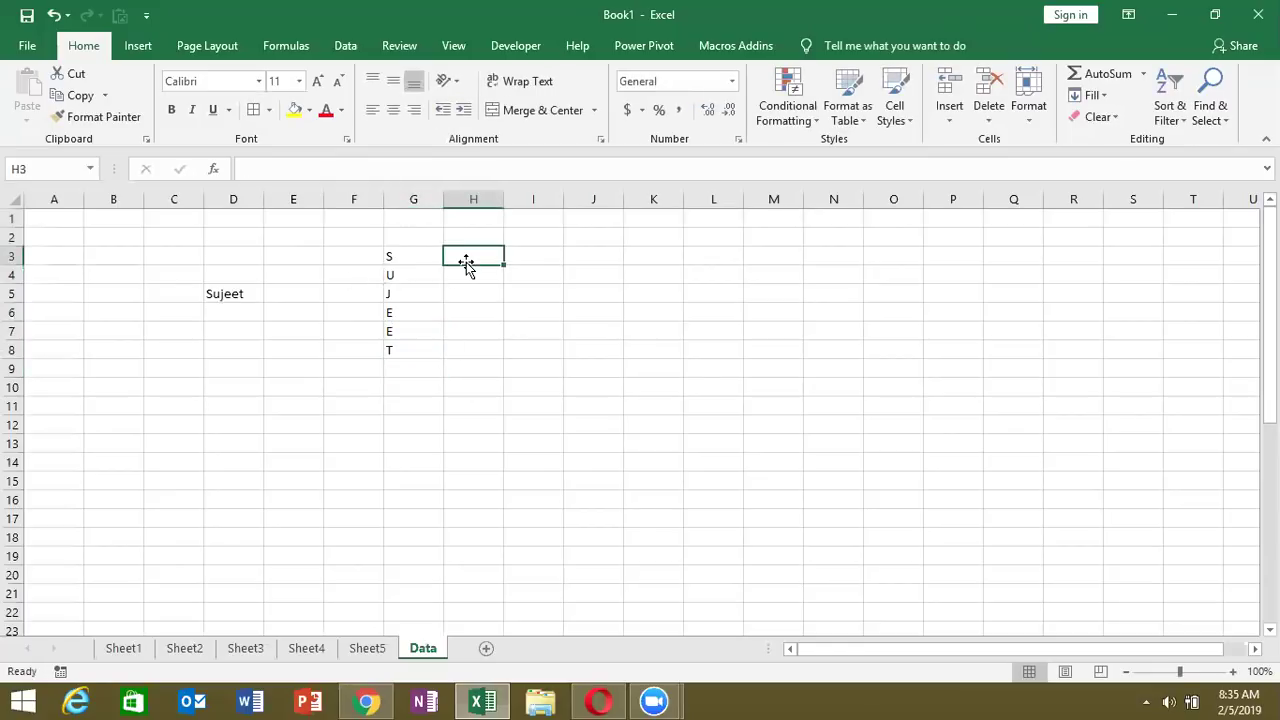
{"action": "type", "text": "52"}
{"action": "key", "text": "Return"}
{"action": "type", "text": "36"}
{"action": "key", "text": "Return"}
{"action": "type", "text": "45"}
{"action": "key", "text": "Return"}
{"action": "type", "text": "65"}
{"action": "key", "text": "Return"}
{"action": "type", "text": "25"}
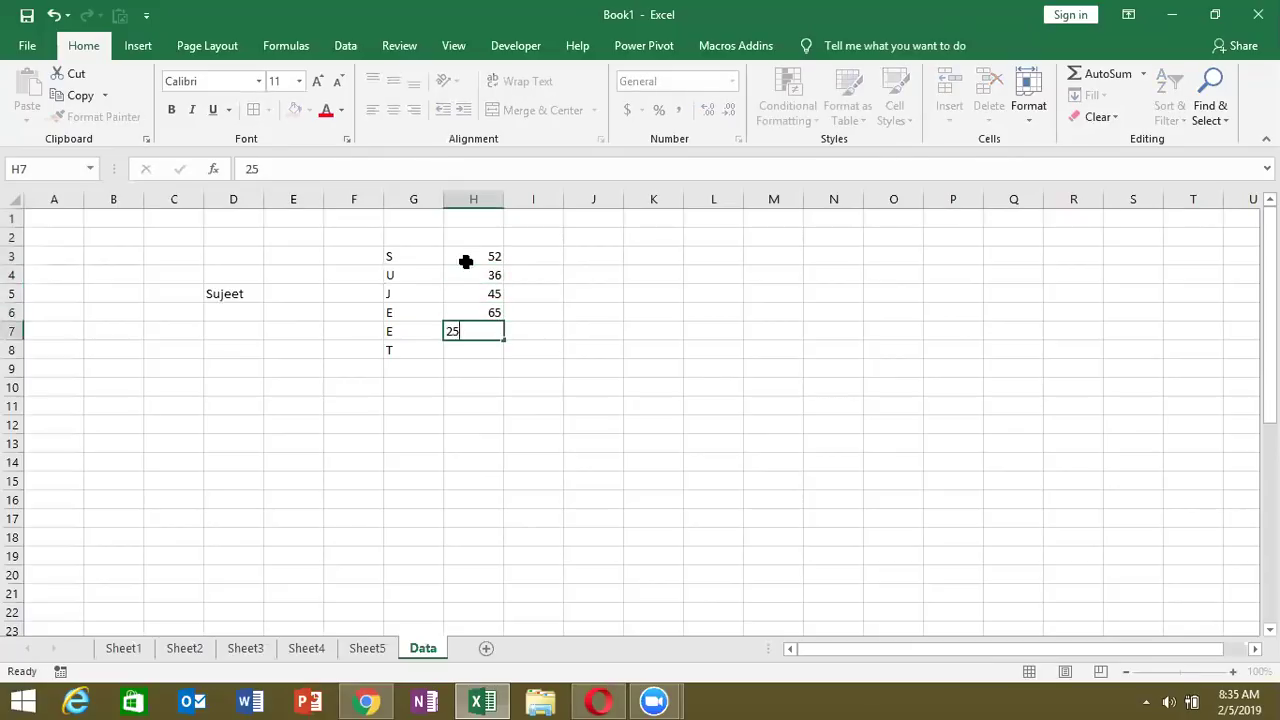
{"action": "key", "text": "Return"}
{"action": "type", "text": "85"}
{"action": "key", "text": "Return"}
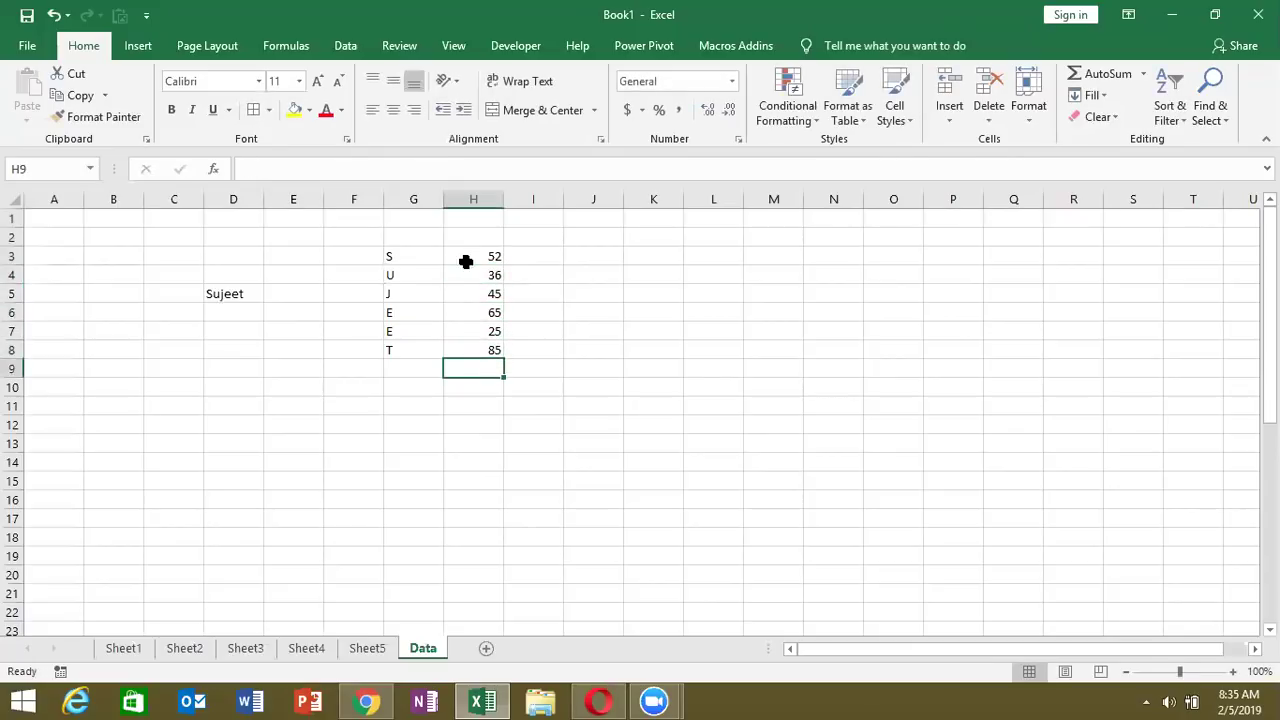
{"action": "left_click", "coordinate": [233, 309]}
Step: Start D6's formula as =SUM(VLOOKUP(MID(D5,{1,2,3,4,5,6},1), splitting the name into letters
{"action": "type", "text": "=sum"}
{"action": "key", "text": "Tab"}
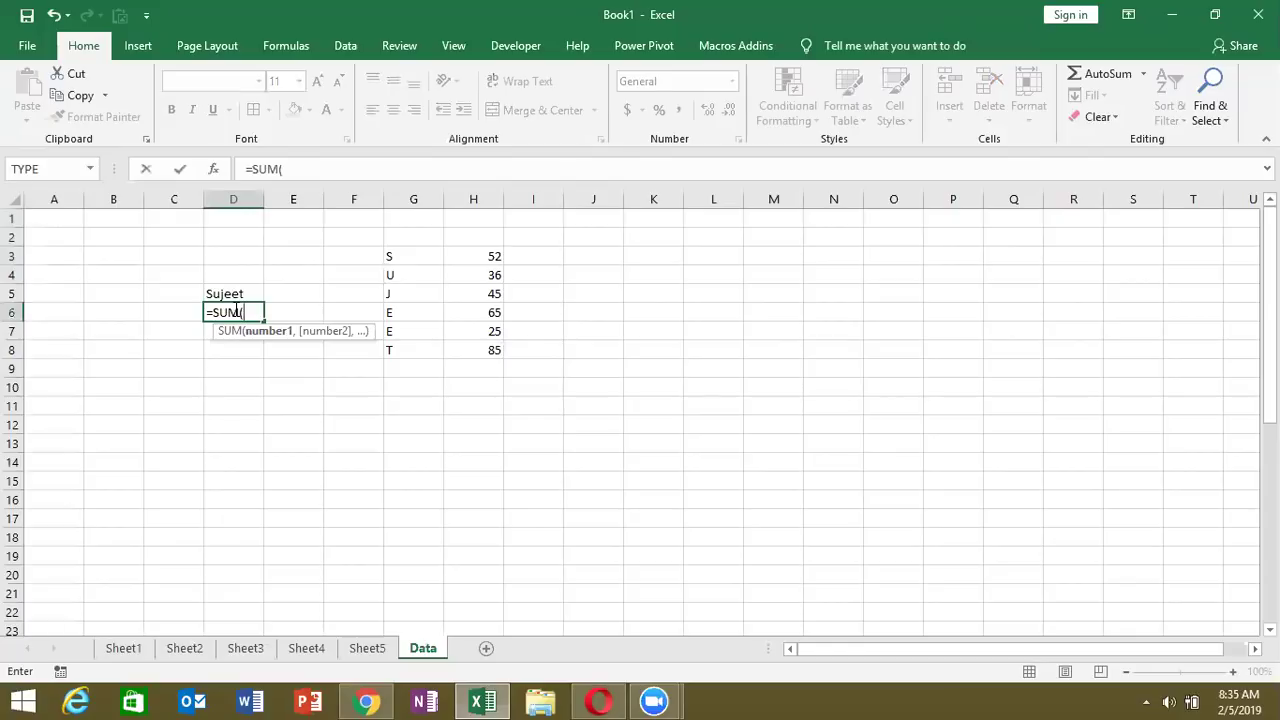
{"action": "type", "text": "mi"}
{"action": "key", "text": "Tab"}
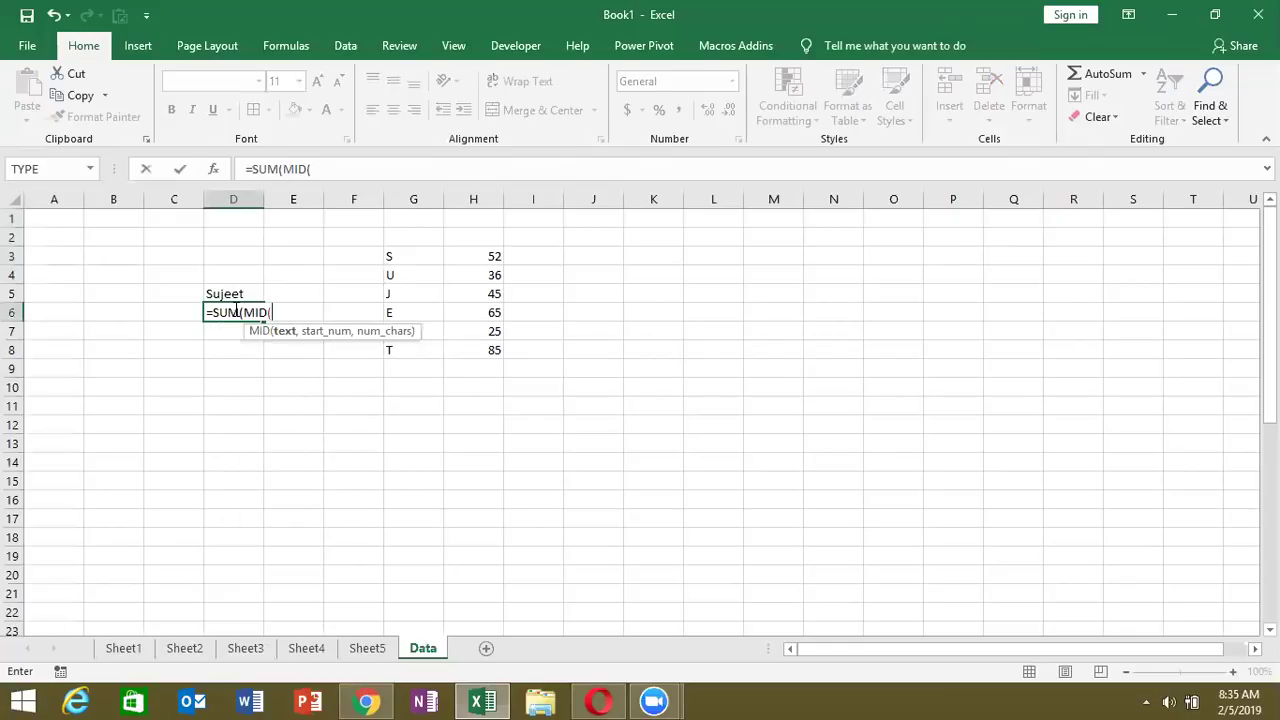
{"action": "key", "text": "BackSpace"}
{"action": "key", "text": "BackSpace"}
{"action": "key", "text": "BackSpace"}
{"action": "key", "text": "BackSpace"}
{"action": "type", "text": "vl"}
{"action": "key", "text": "Tab"}
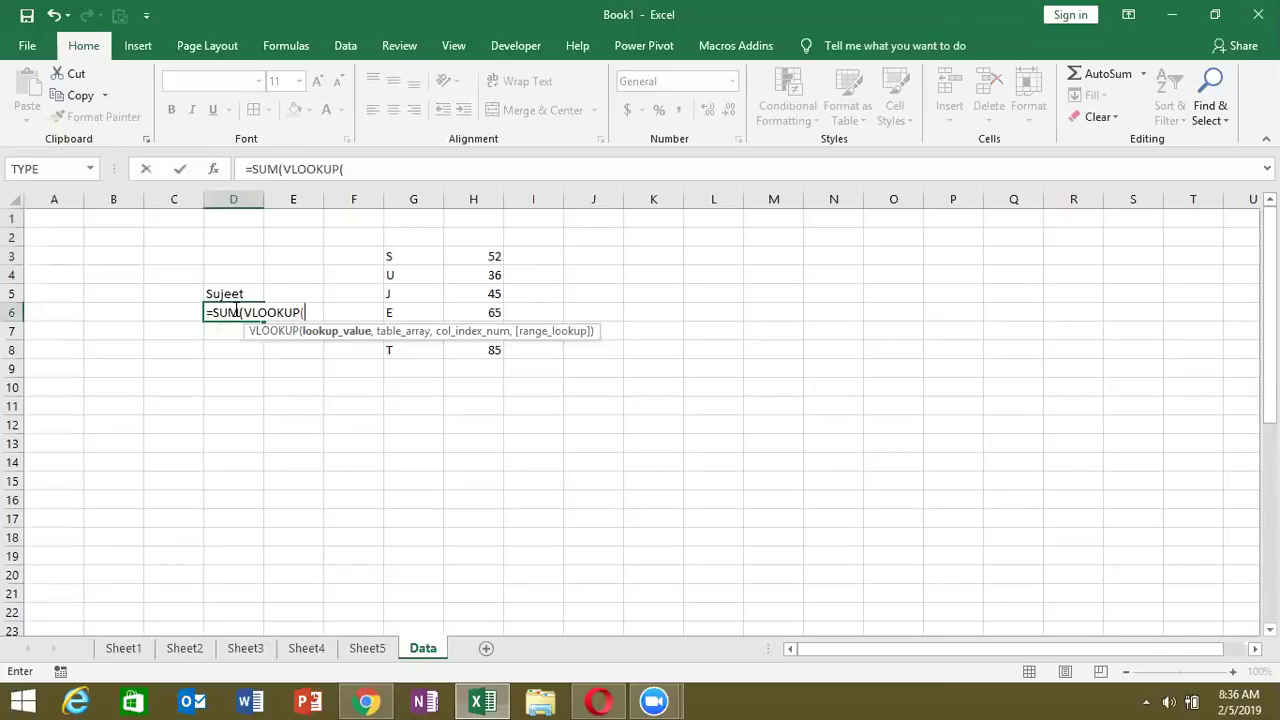
{"action": "type", "text": "mi"}
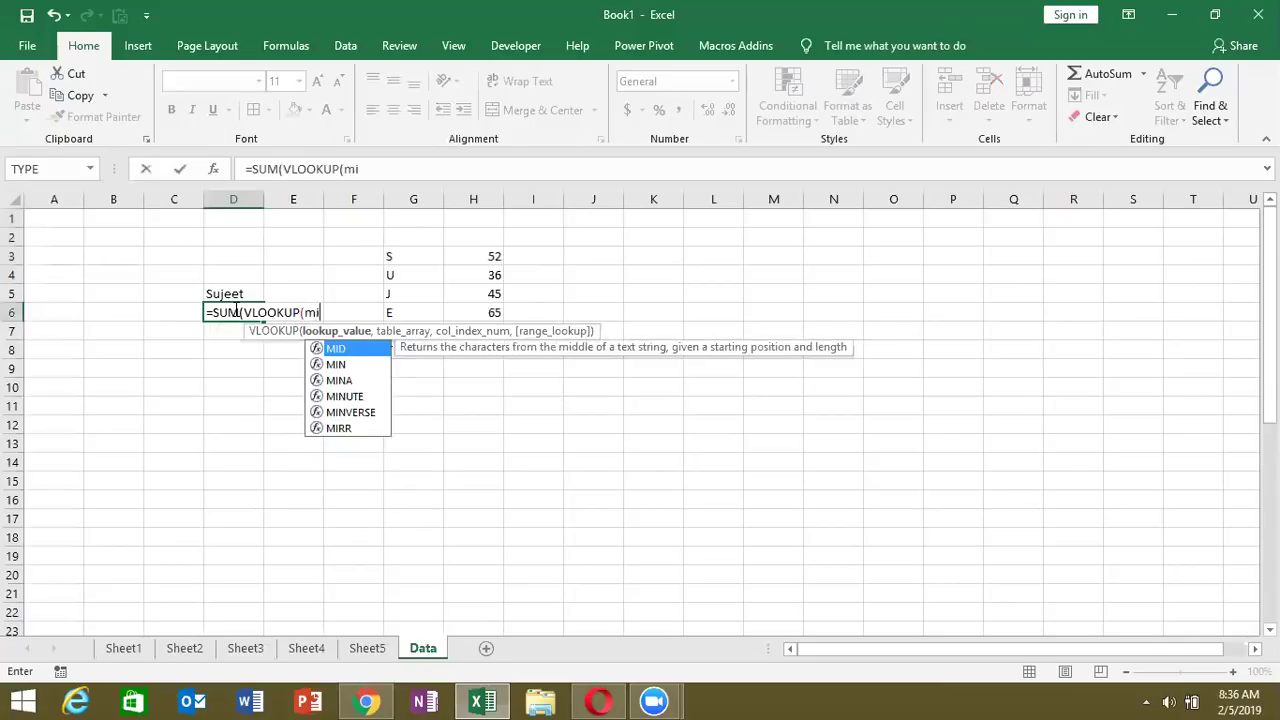
{"action": "key", "text": "Tab"}
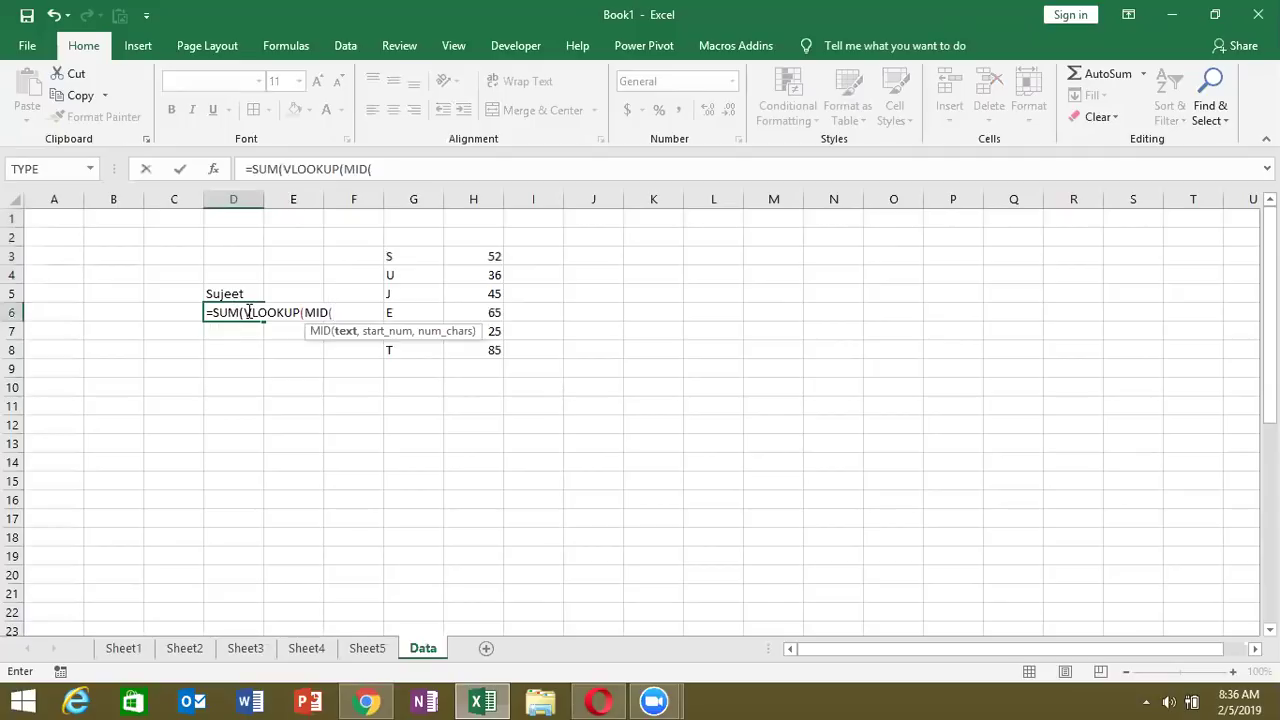
{"action": "left_click", "coordinate": [233, 295]}
{"action": "type", "text": ","}
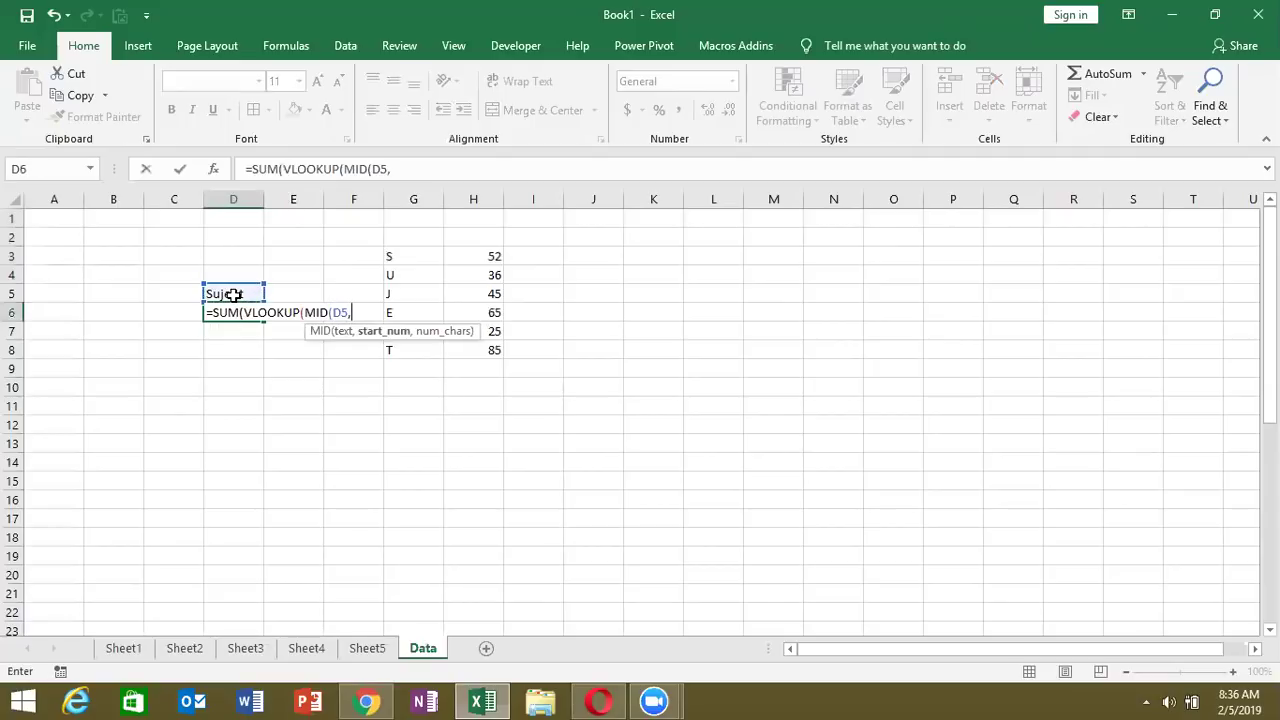
{"action": "type", "text": "{1,2,3,4,5,6"}
{"action": "type", "text": "}"}
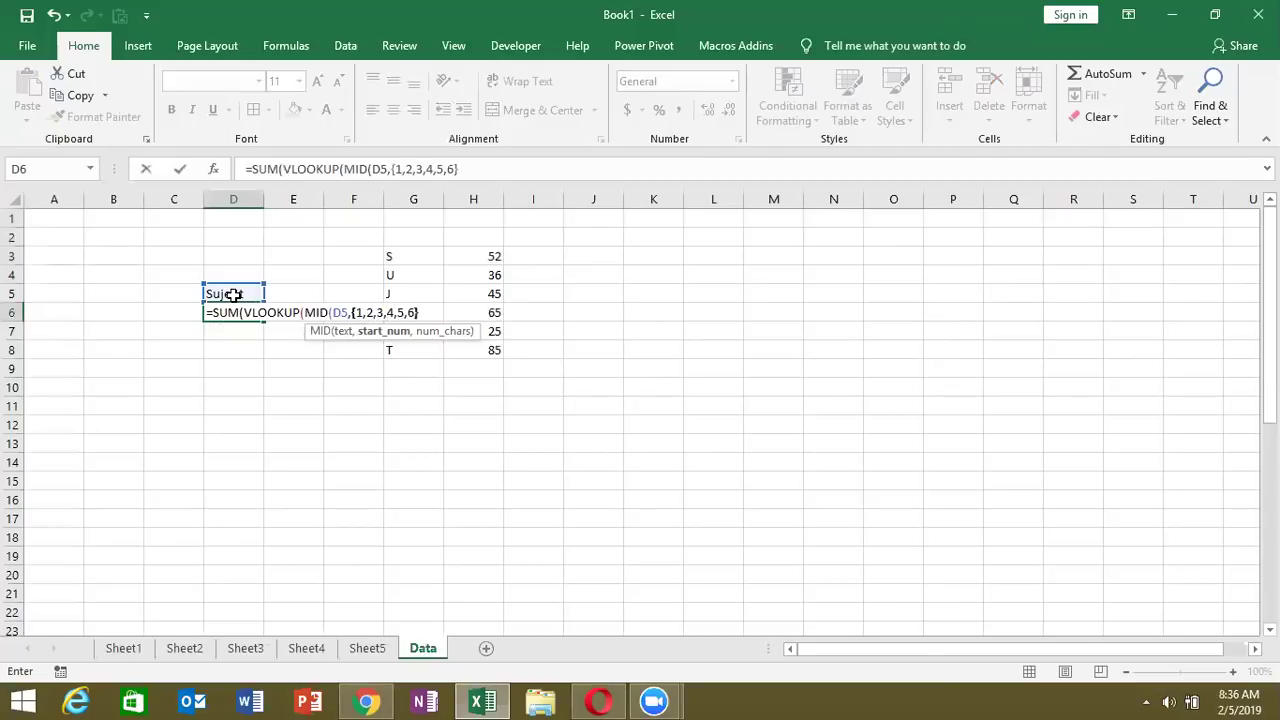
{"action": "type", "text": ",1)"}
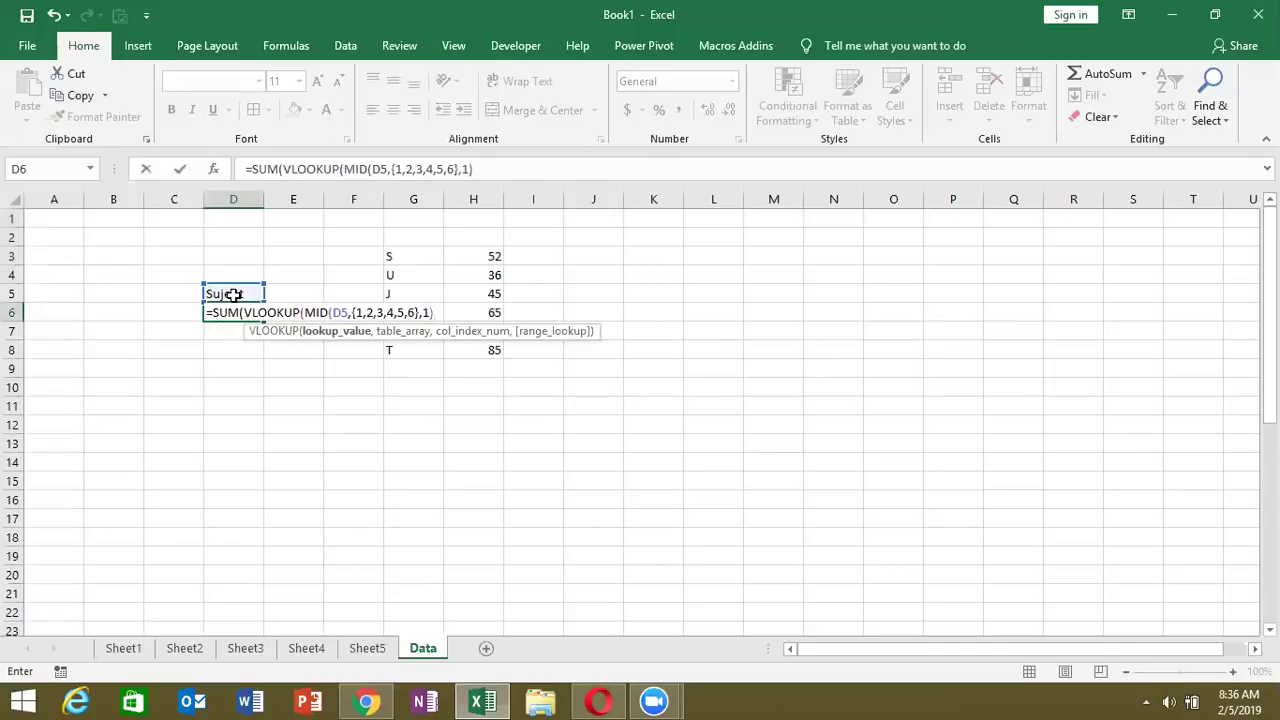
{"action": "type", "text": ","}
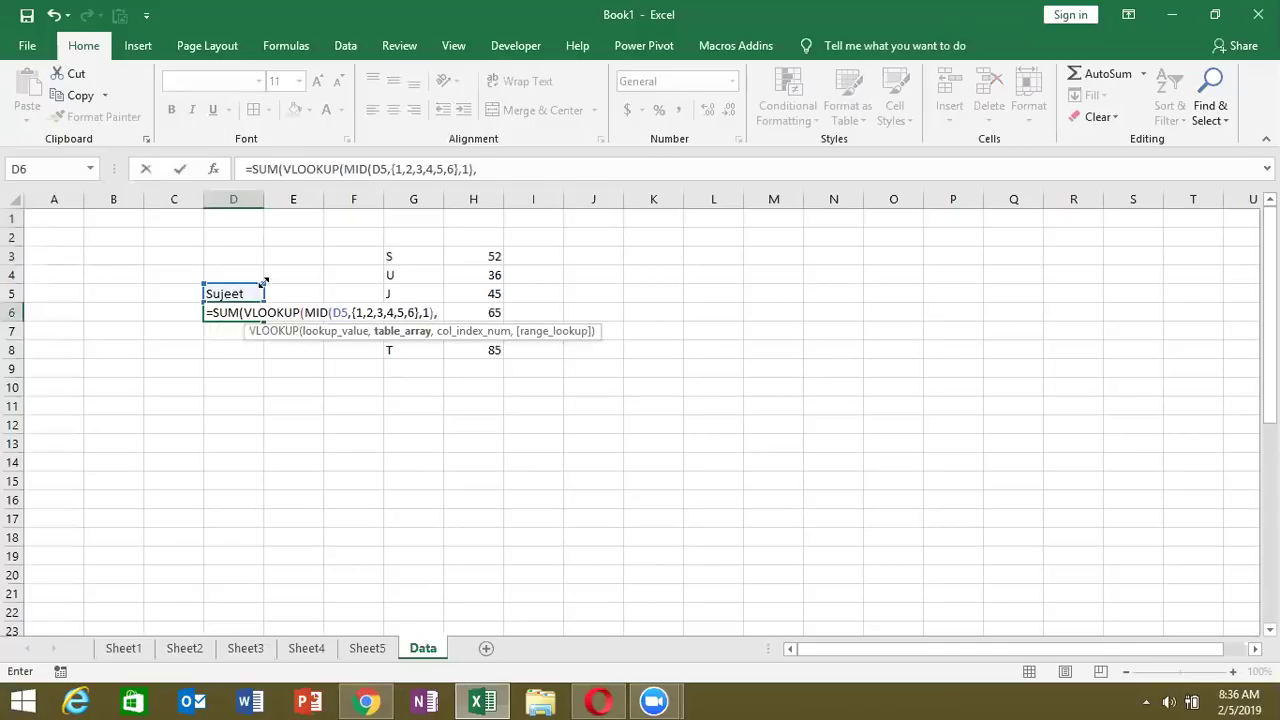
Step: Finish it with lookup range G3:H8, column 2, exact match 0, entered as an array formula
{"action": "left_click_drag", "start_coordinate": [410, 263], "coordinate": [484, 357]}
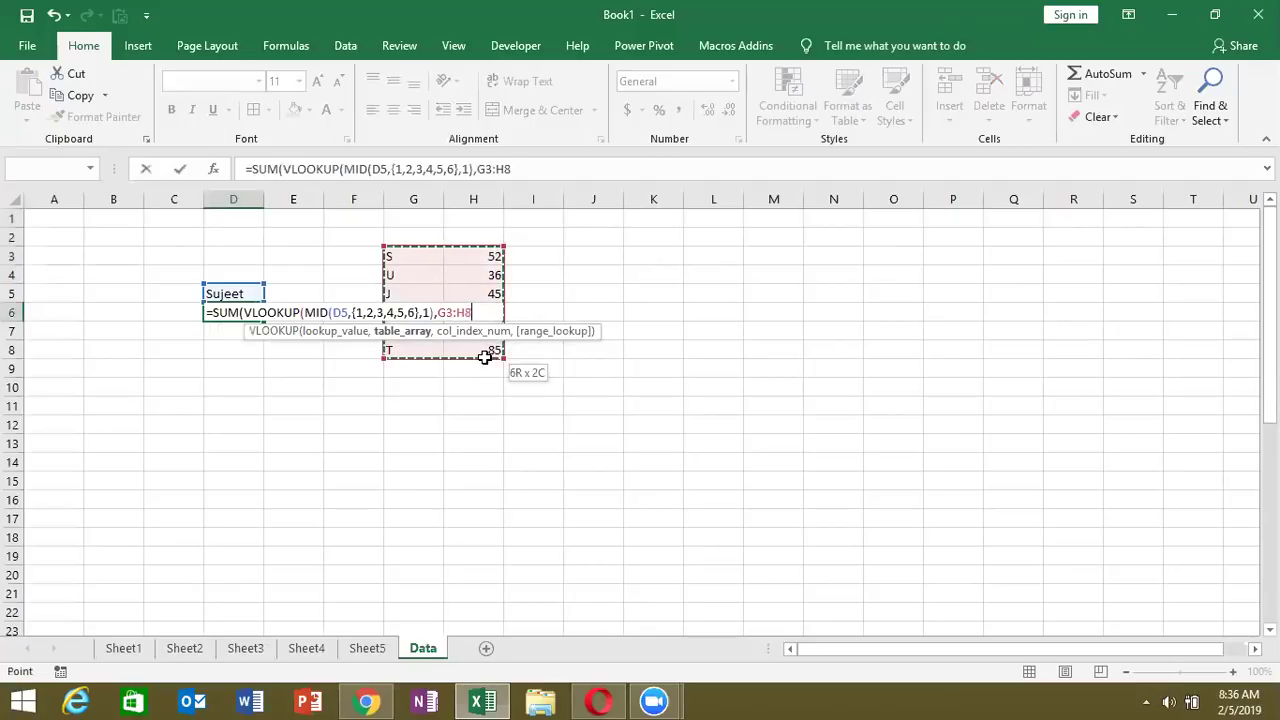
{"action": "type", "text": ",2"}
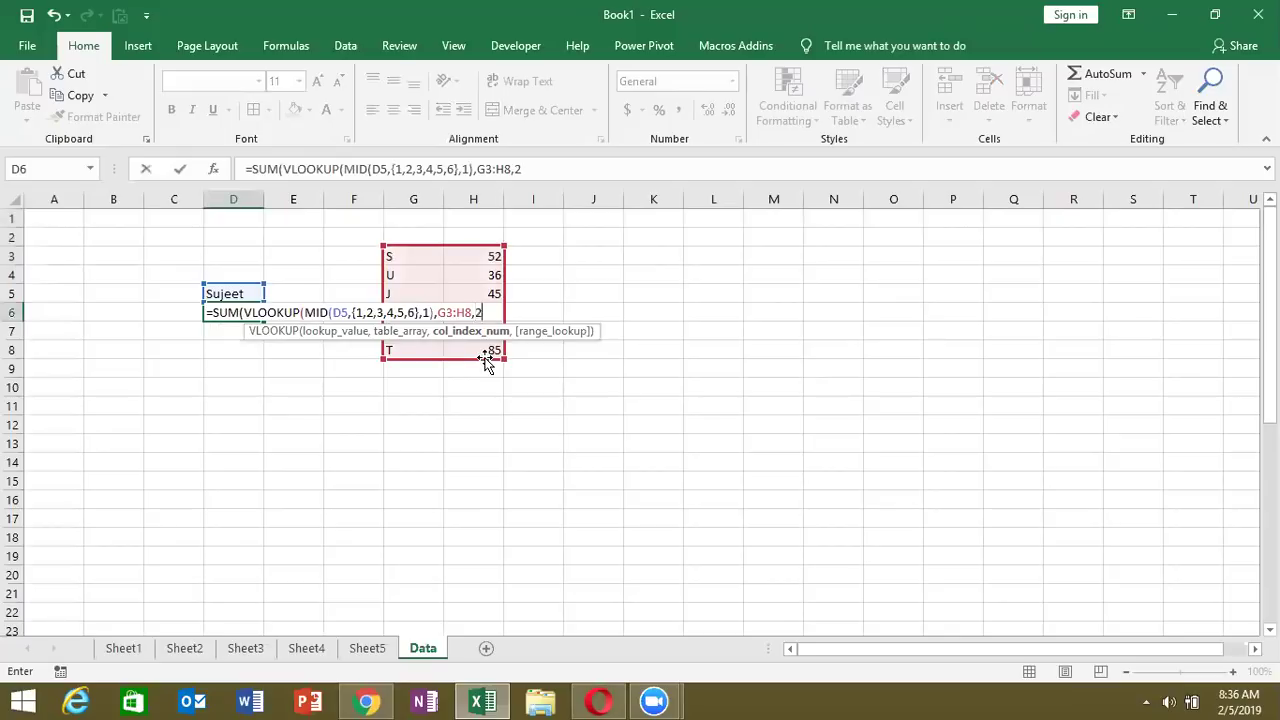
{"action": "type", "text": ","}
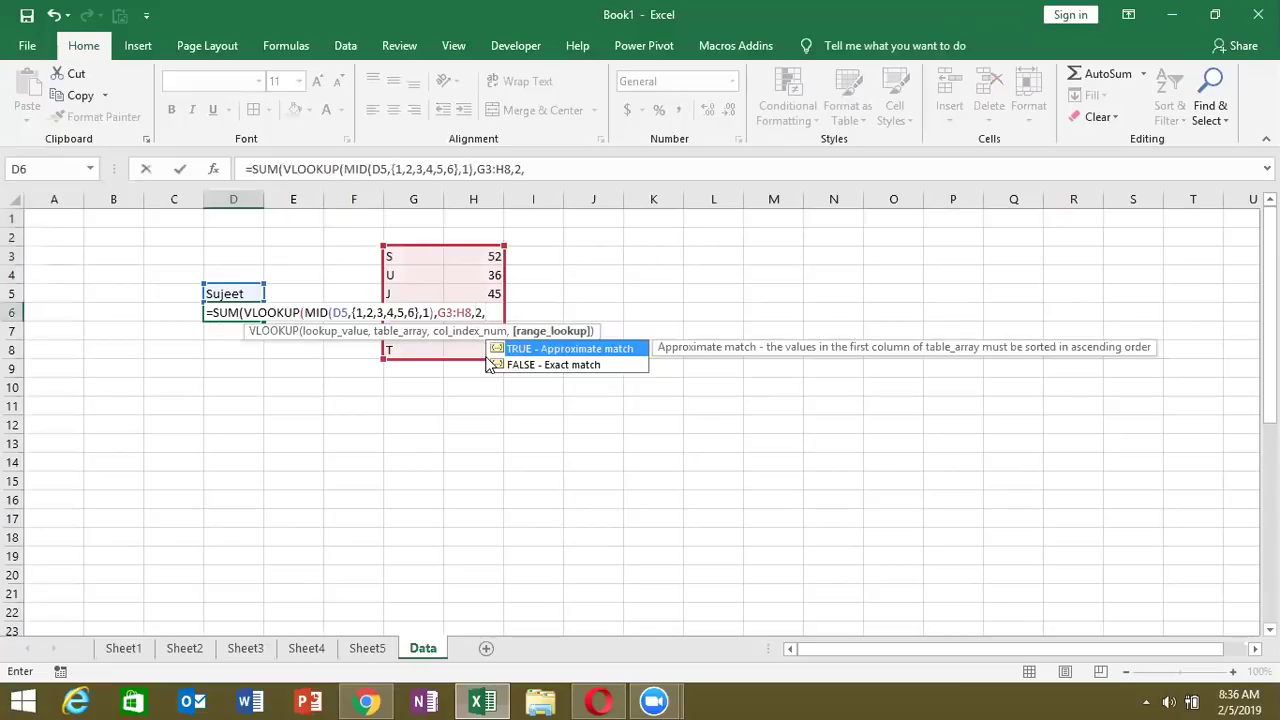
{"action": "key", "text": "Down"}
{"action": "key", "text": "BackSpace"}
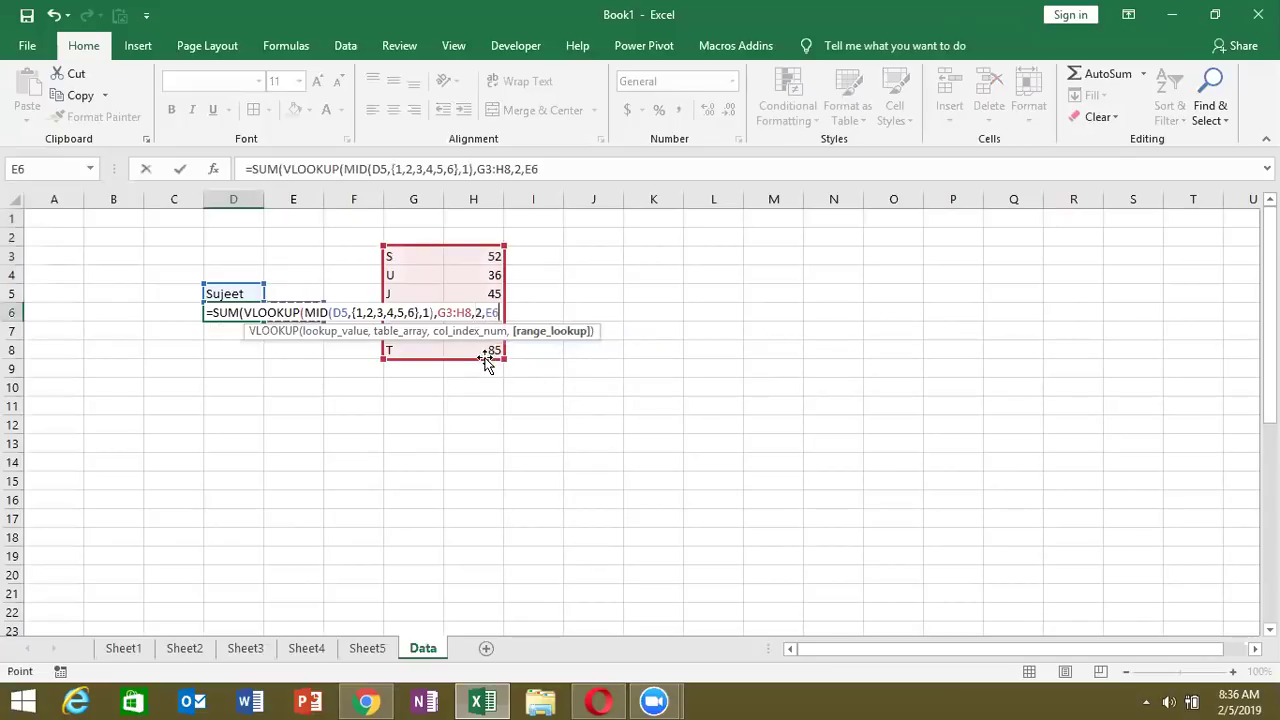
{"action": "type", "text": ","}
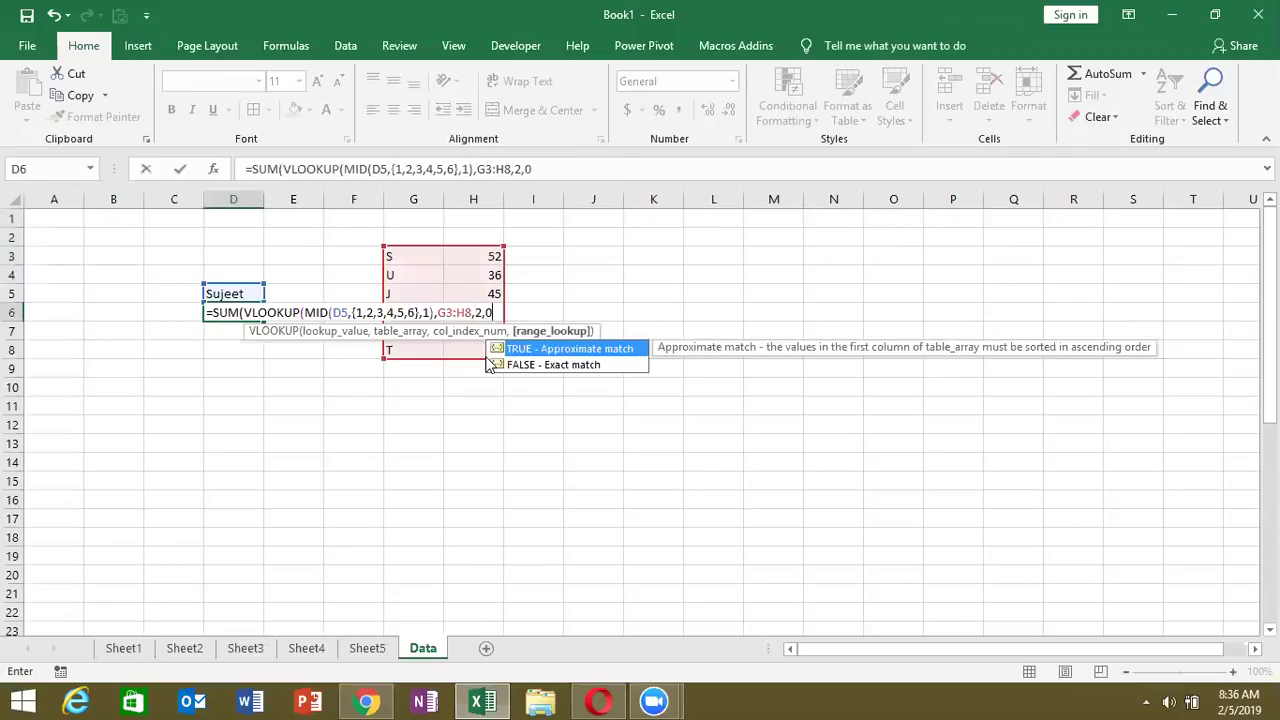
{"action": "type", "text": "0)"}
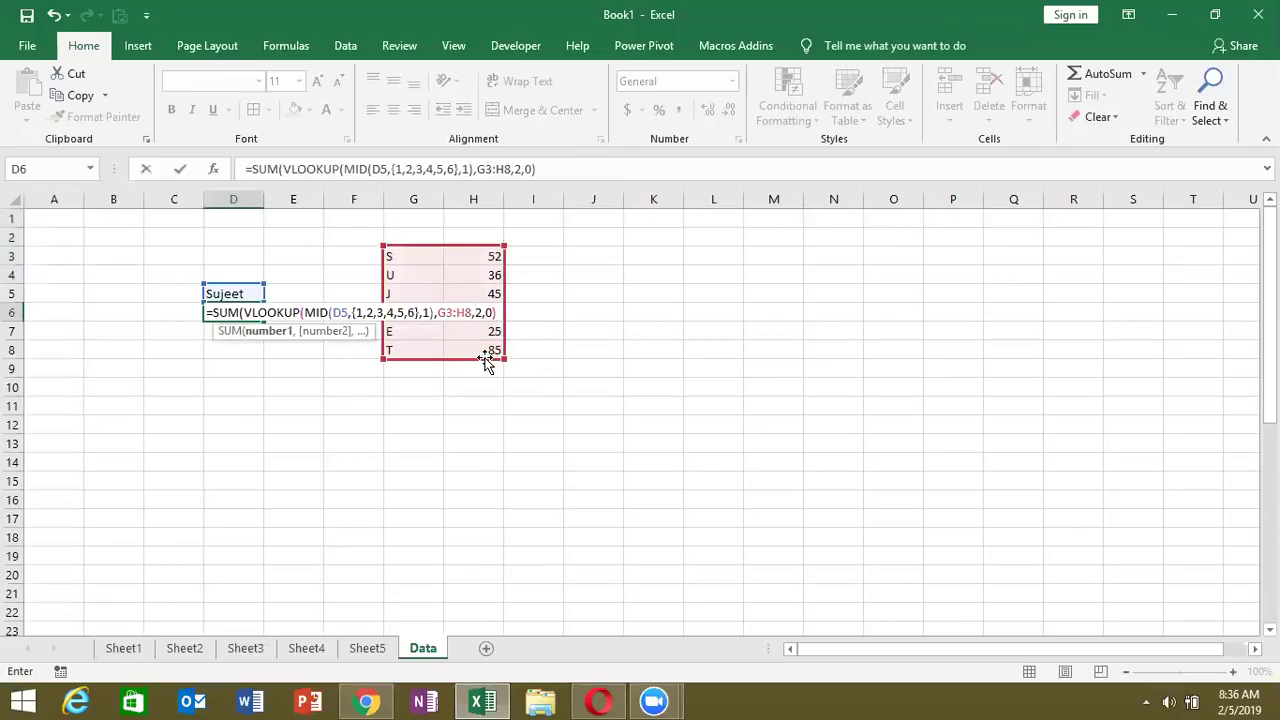
{"action": "key", "text": "ctrl+shift+Return"}
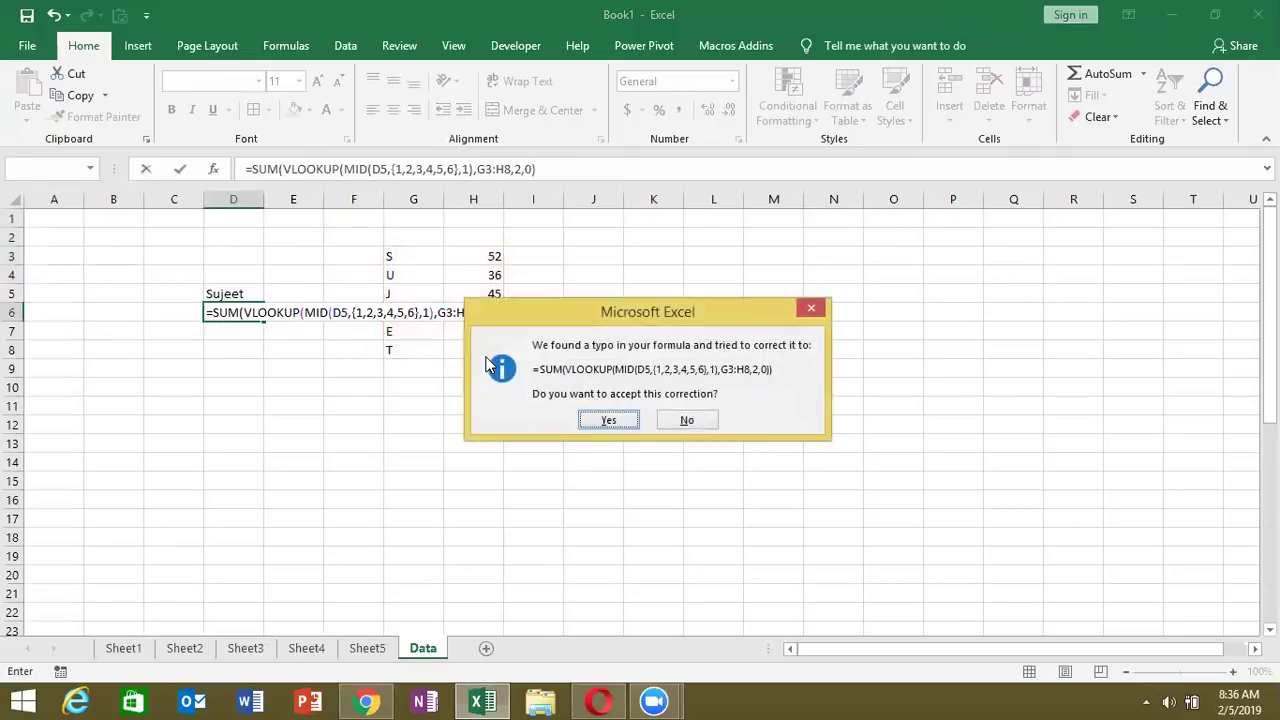
{"action": "key", "text": "Return"}
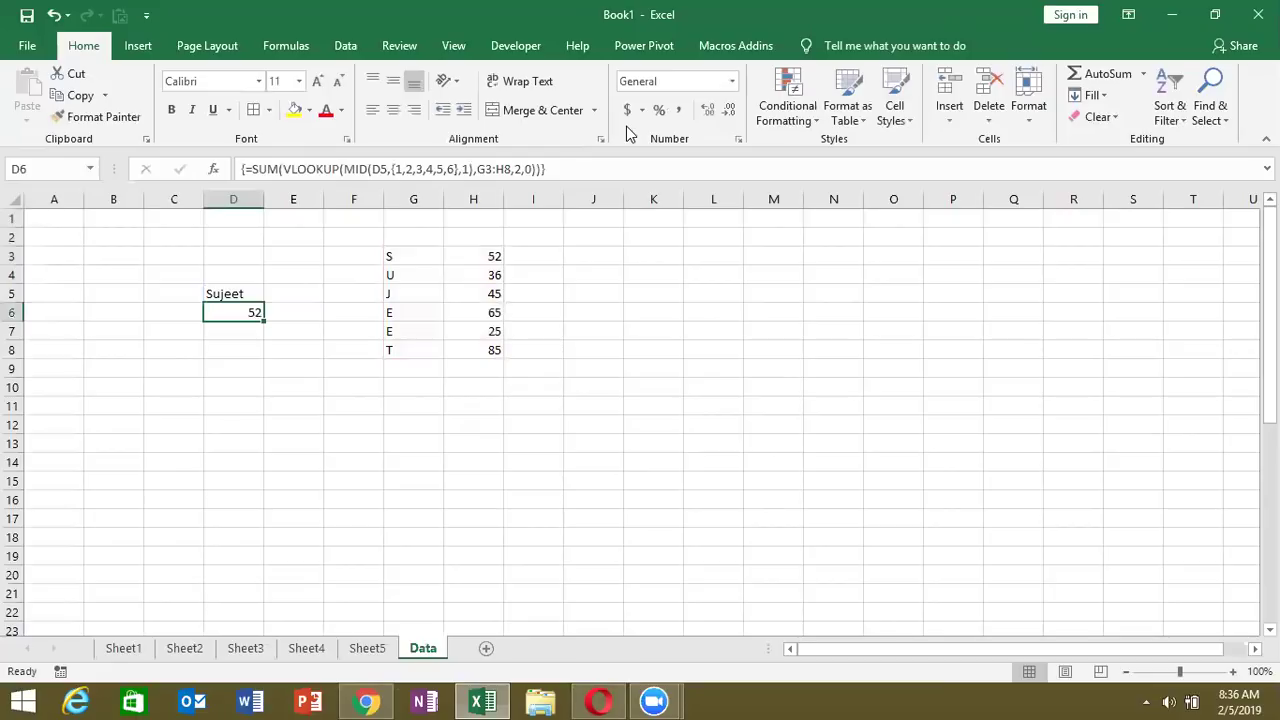
Step: Enter {=SUM(IF(MID(D5,{1,2,3,4,5,6},1)=G3:G8,H3:H8))} in D6, returning 398
{"action": "type", "text": "="}
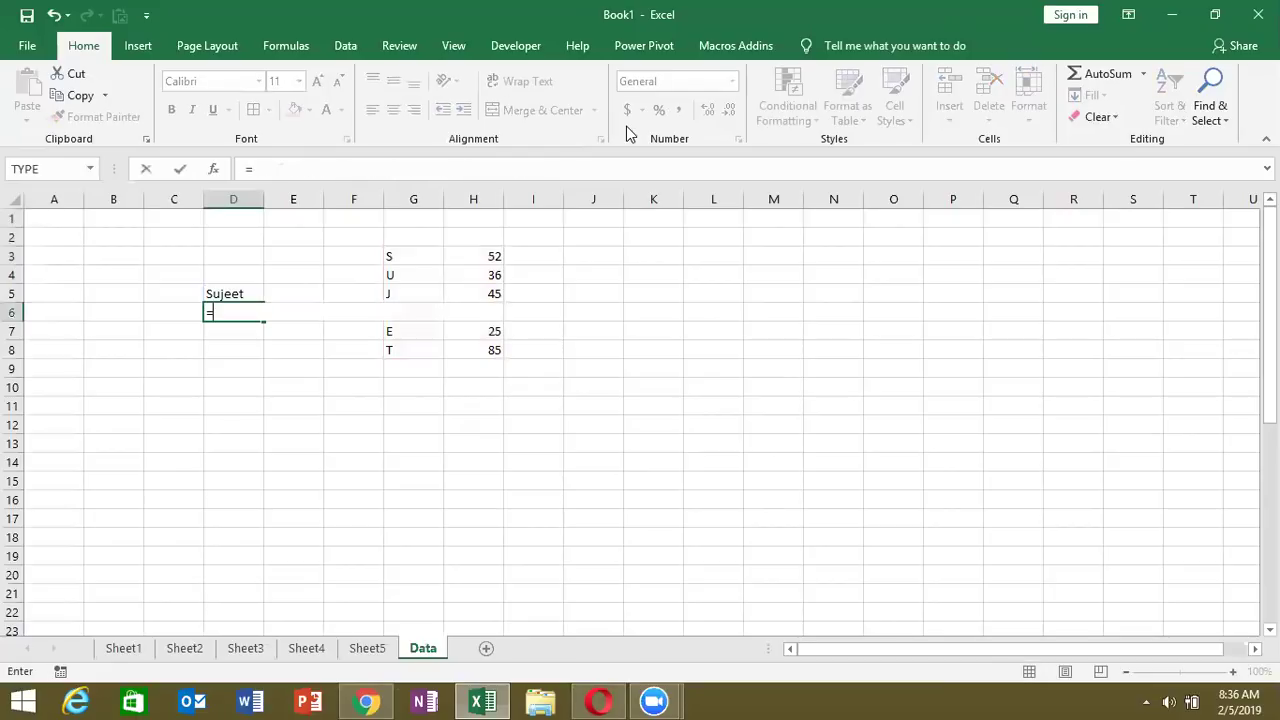
{"action": "type", "text": "SUM("}
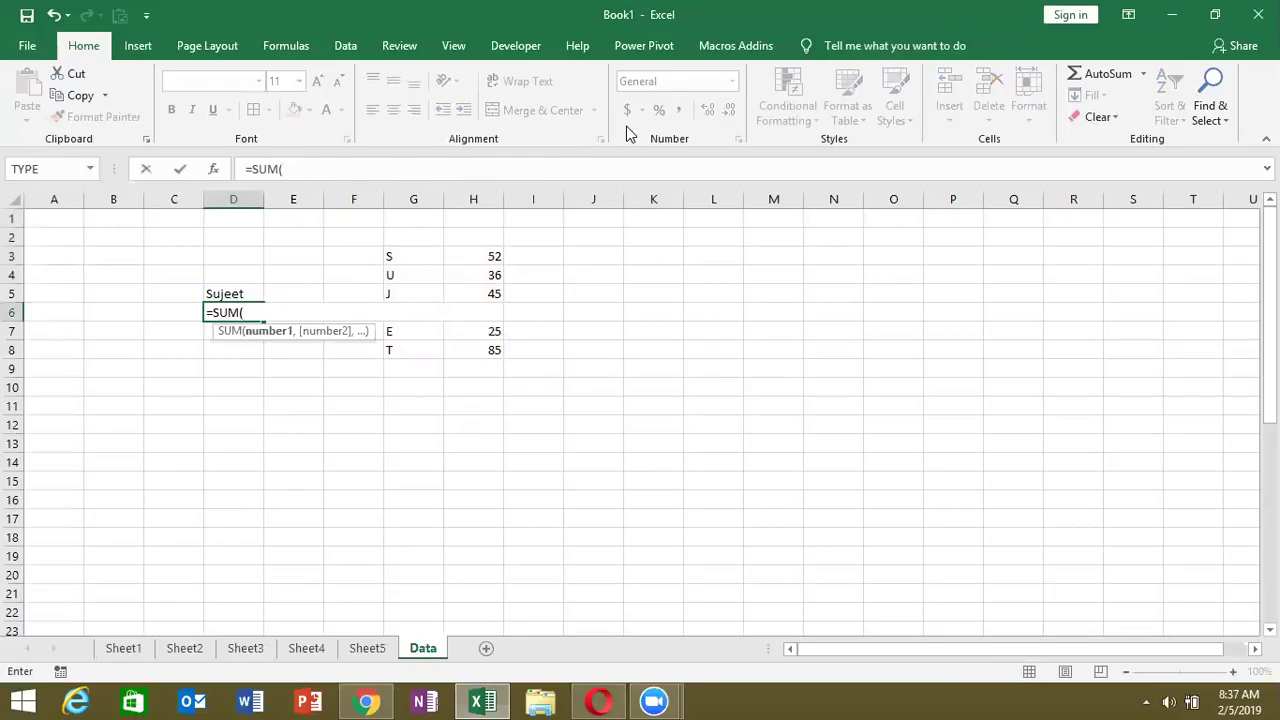
{"action": "type", "text": "if"}
{"action": "key", "text": "Tab"}
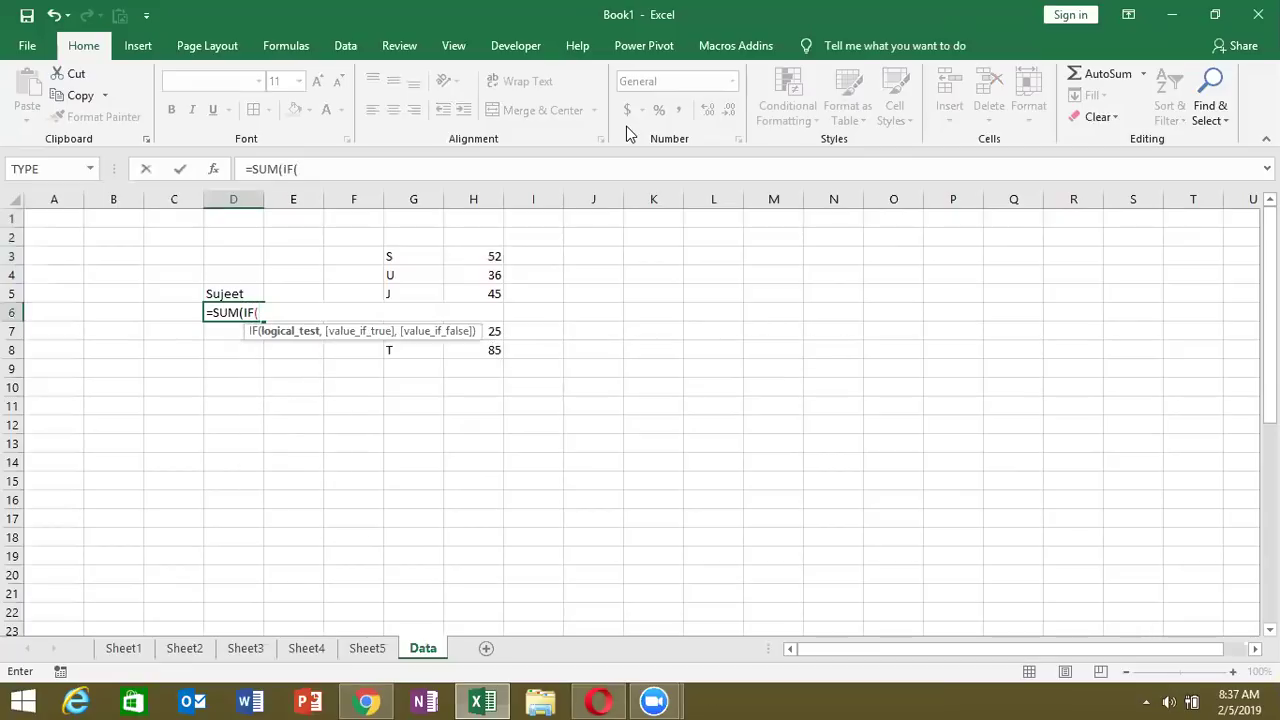
{"action": "type", "text": "mid"}
{"action": "key", "text": "Tab"}
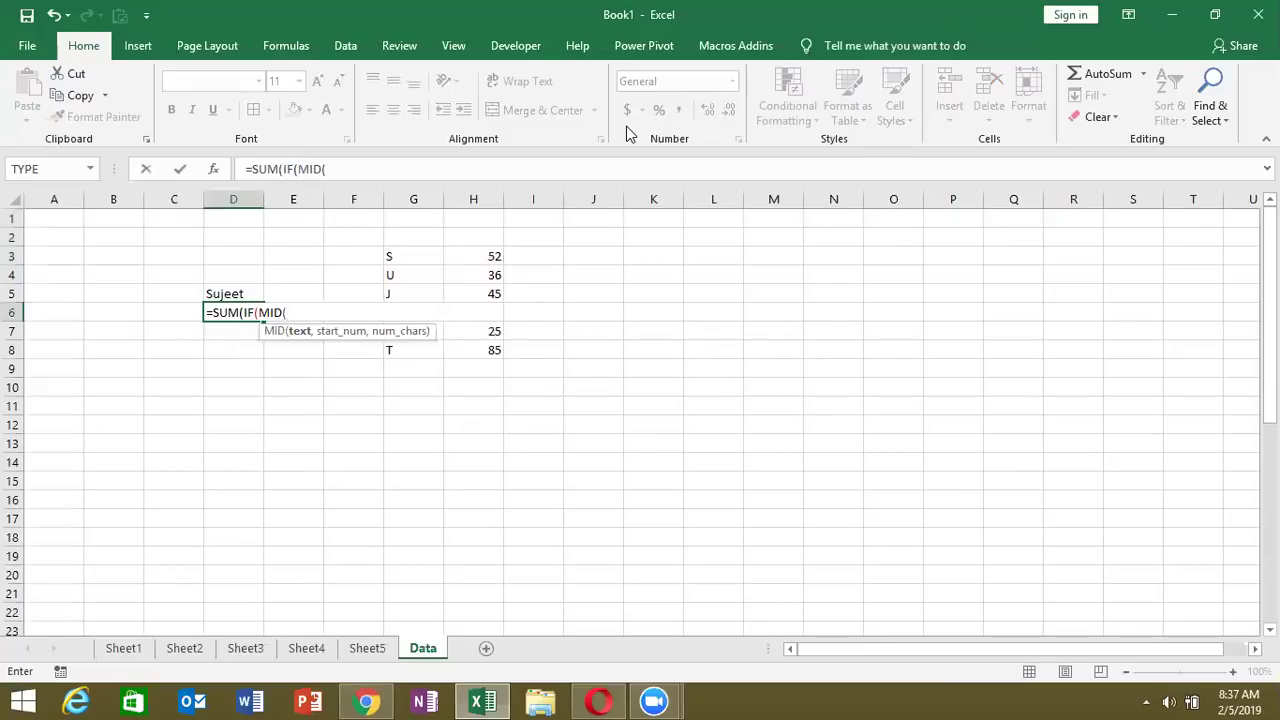
{"action": "key", "text": "Up"}
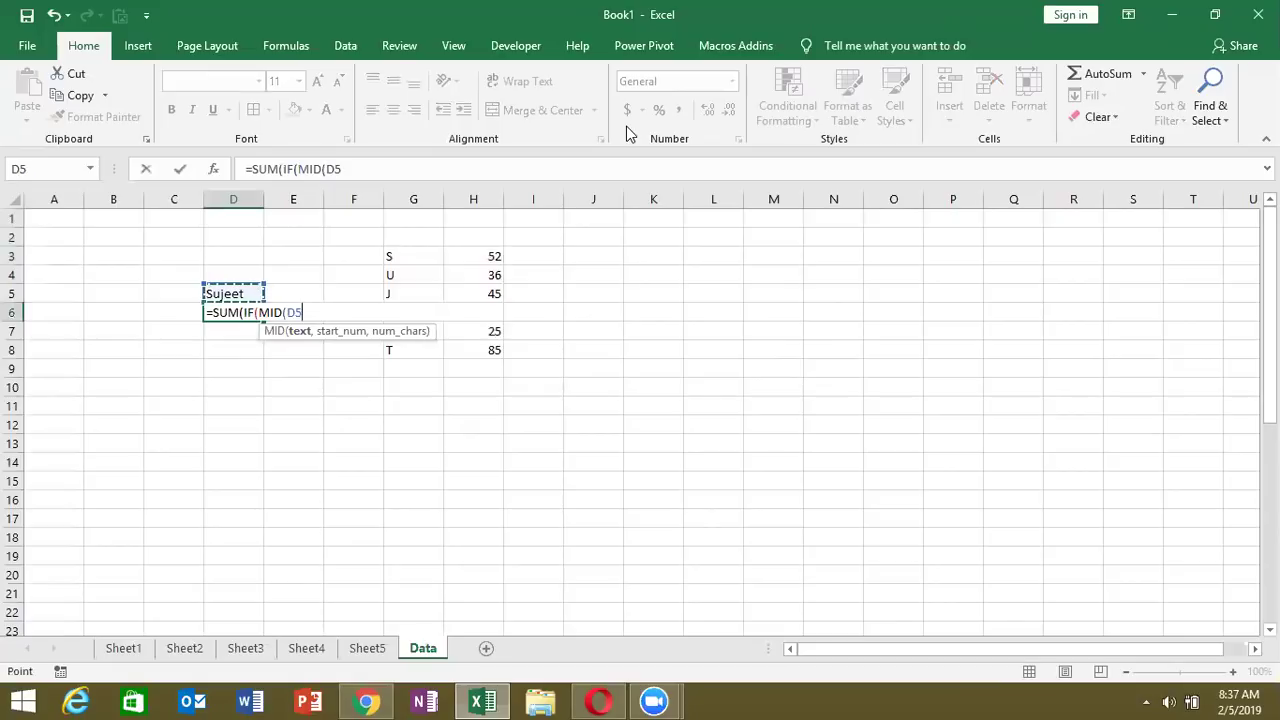
{"action": "type", "text": ",{"}
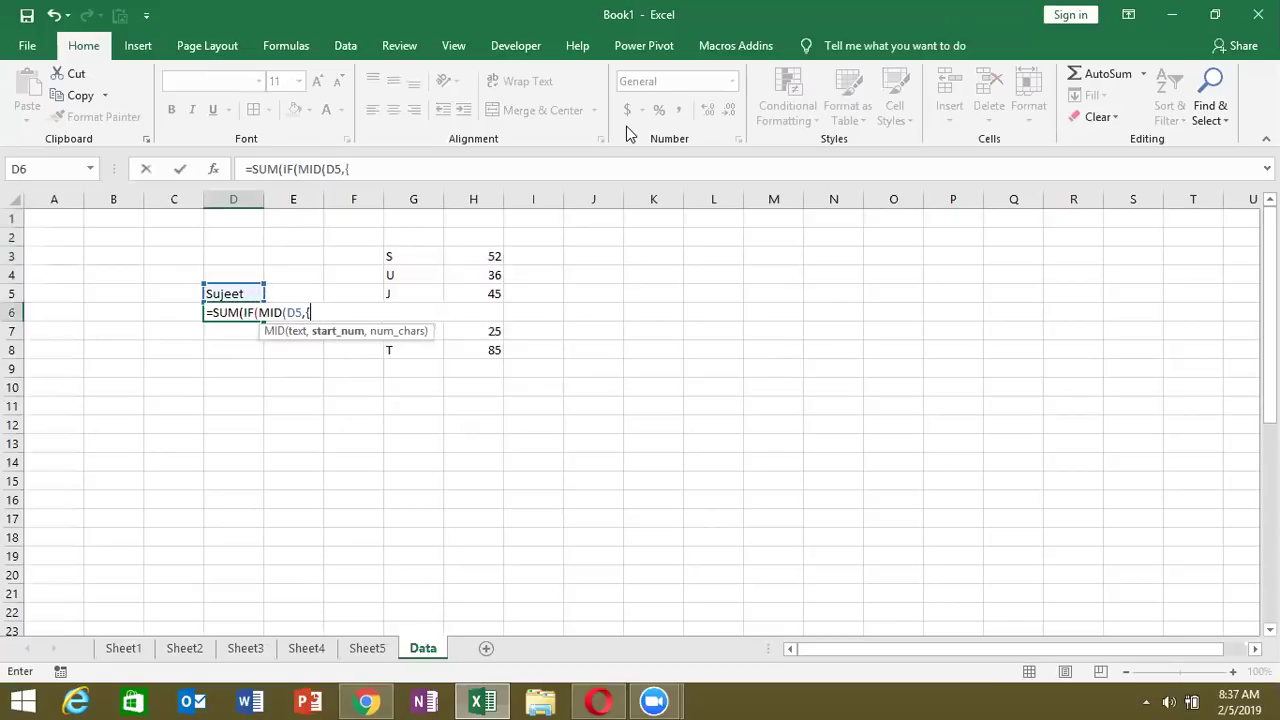
{"action": "type", "text": "1,2,3,4,5"}
{"action": "type", "text": ",6},1"}
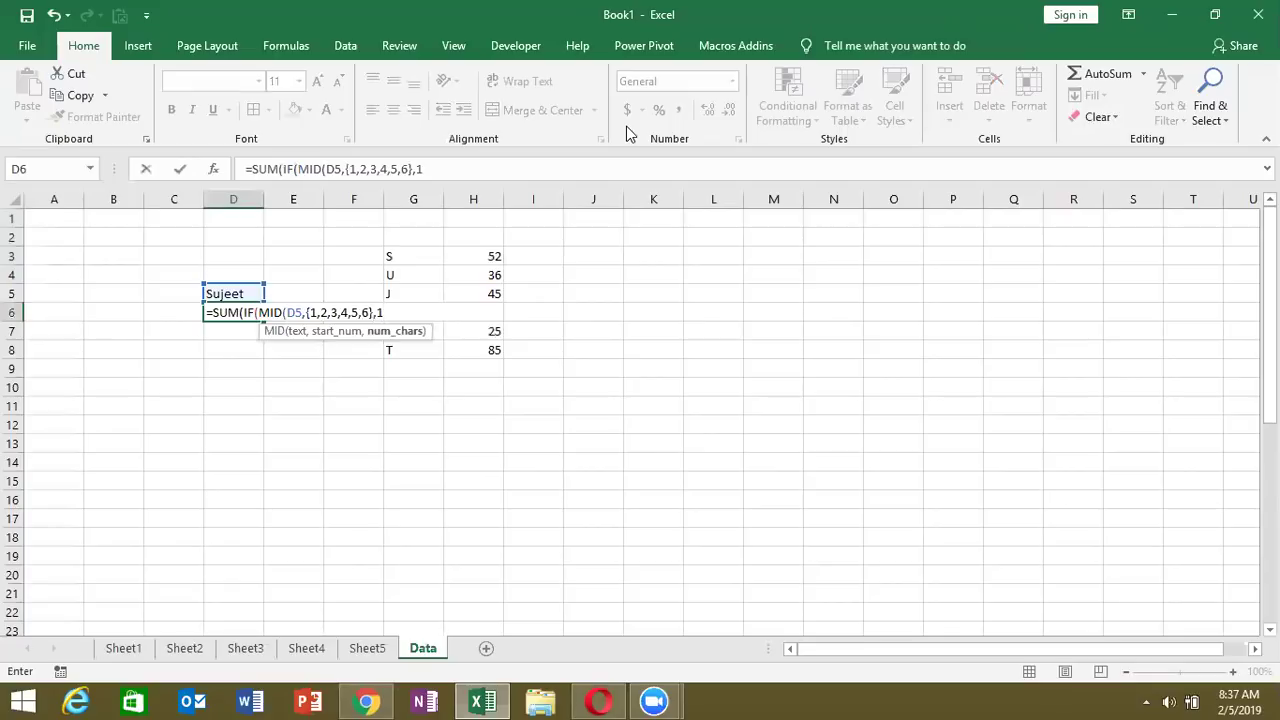
{"action": "type", "text": ")"}
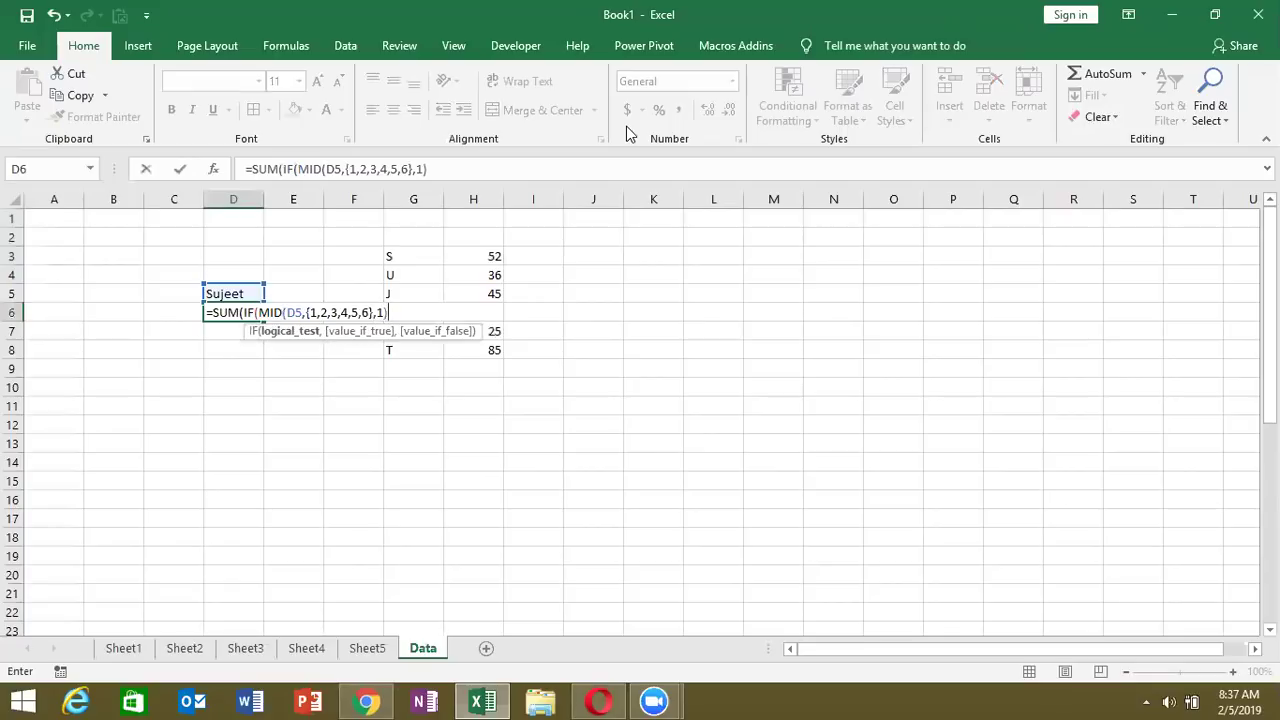
{"action": "type", "text": "="}
{"action": "left_click_drag", "start_coordinate": [409, 256], "coordinate": [407, 349]}
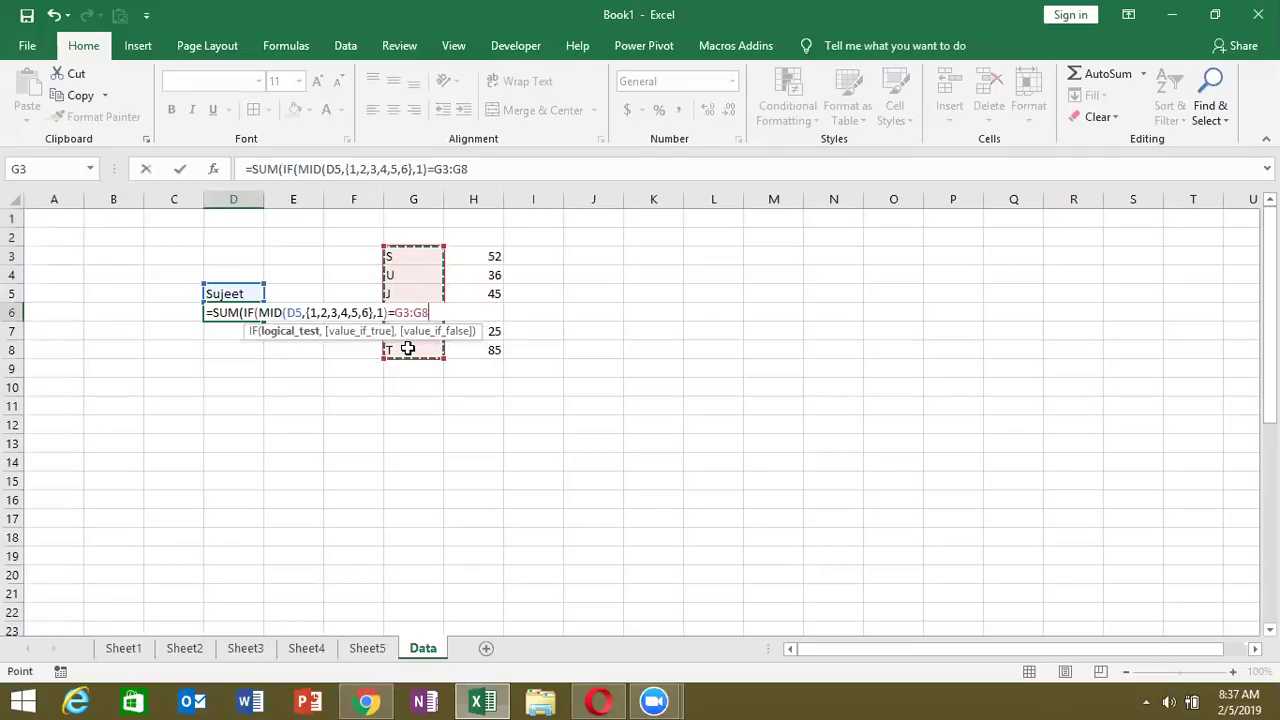
{"action": "type", "text": ","}
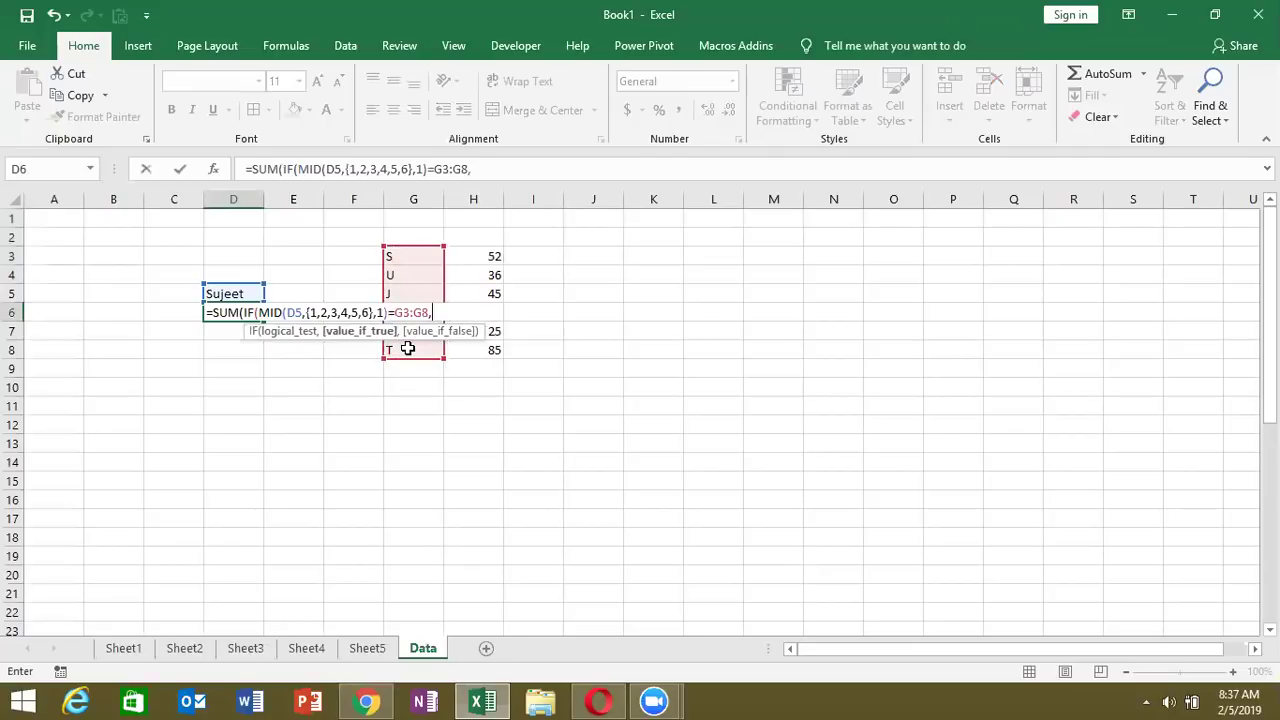
{"action": "left_click_drag", "start_coordinate": [493, 254], "coordinate": [492, 345]}
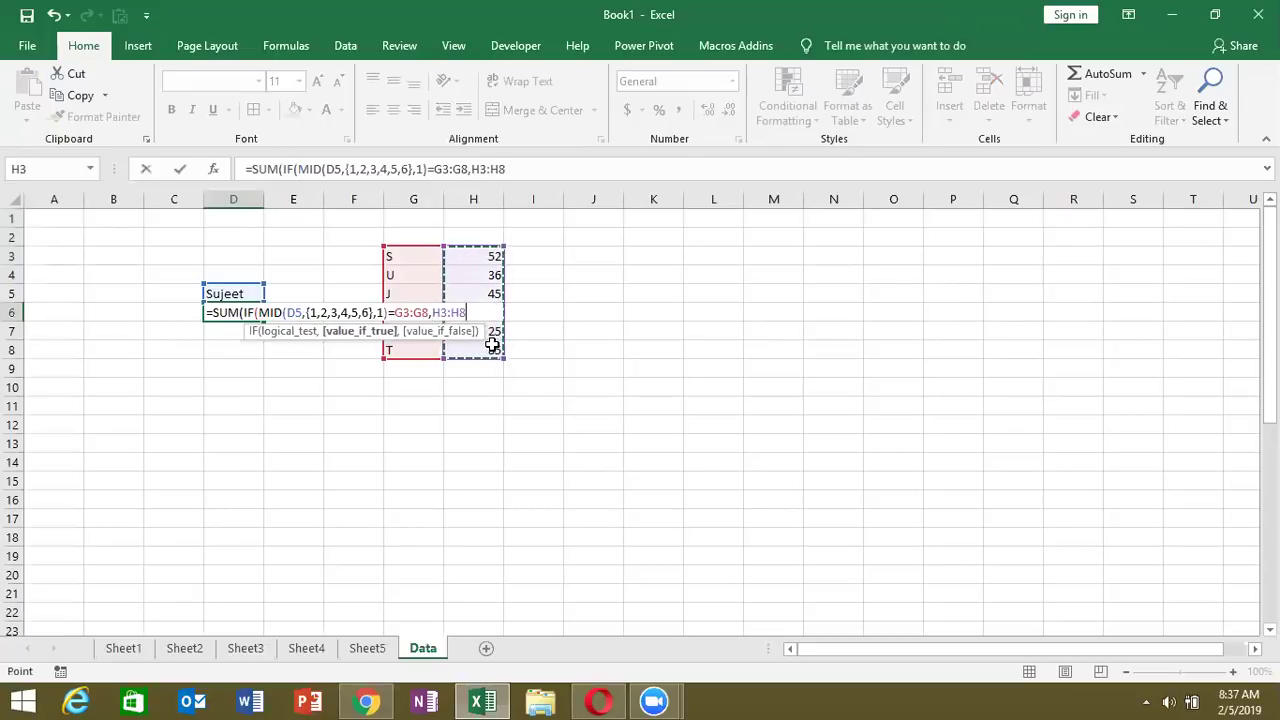
{"action": "key", "text": "Return"}
{"action": "key", "text": "Return"}
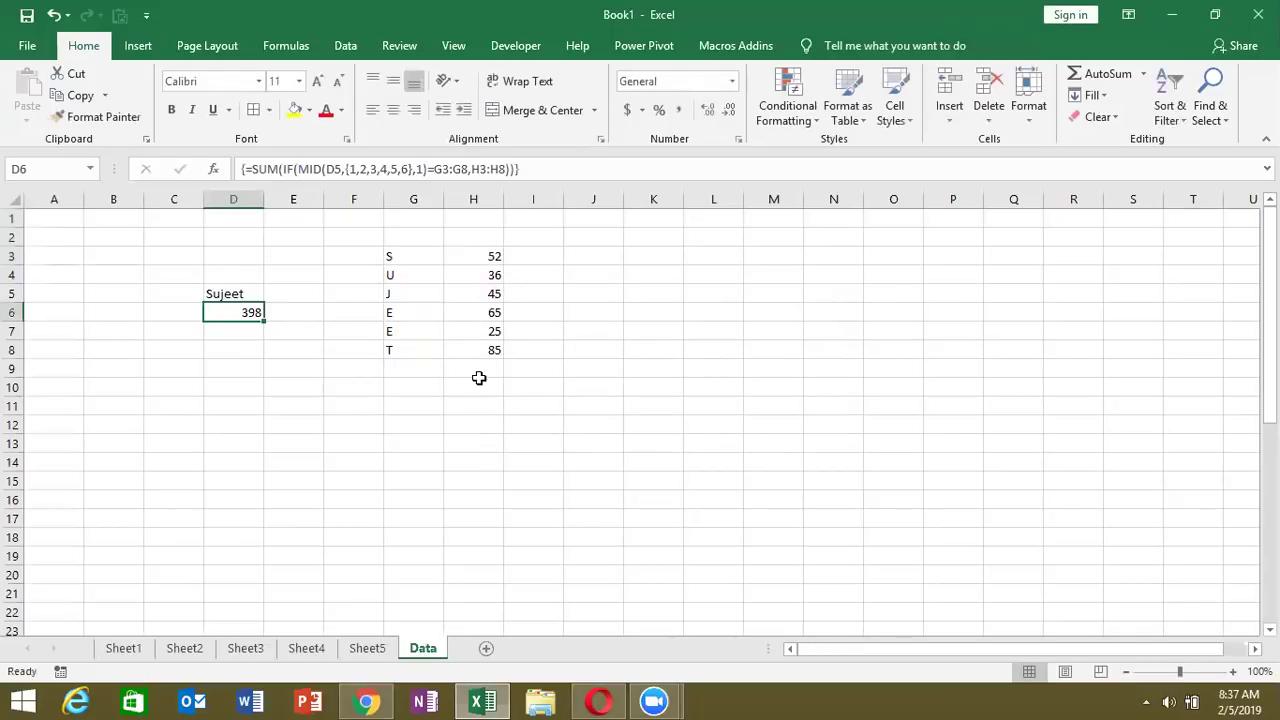
{"action": "left_click", "coordinate": [482, 375]}
Step: AutoSum H3:H8 into H9 (308), check its formula, then reselect D6's array formula
{"action": "key", "text": "alt+equal"}
{"action": "key", "text": "Return"}
{"action": "left_click", "coordinate": [482, 375]}
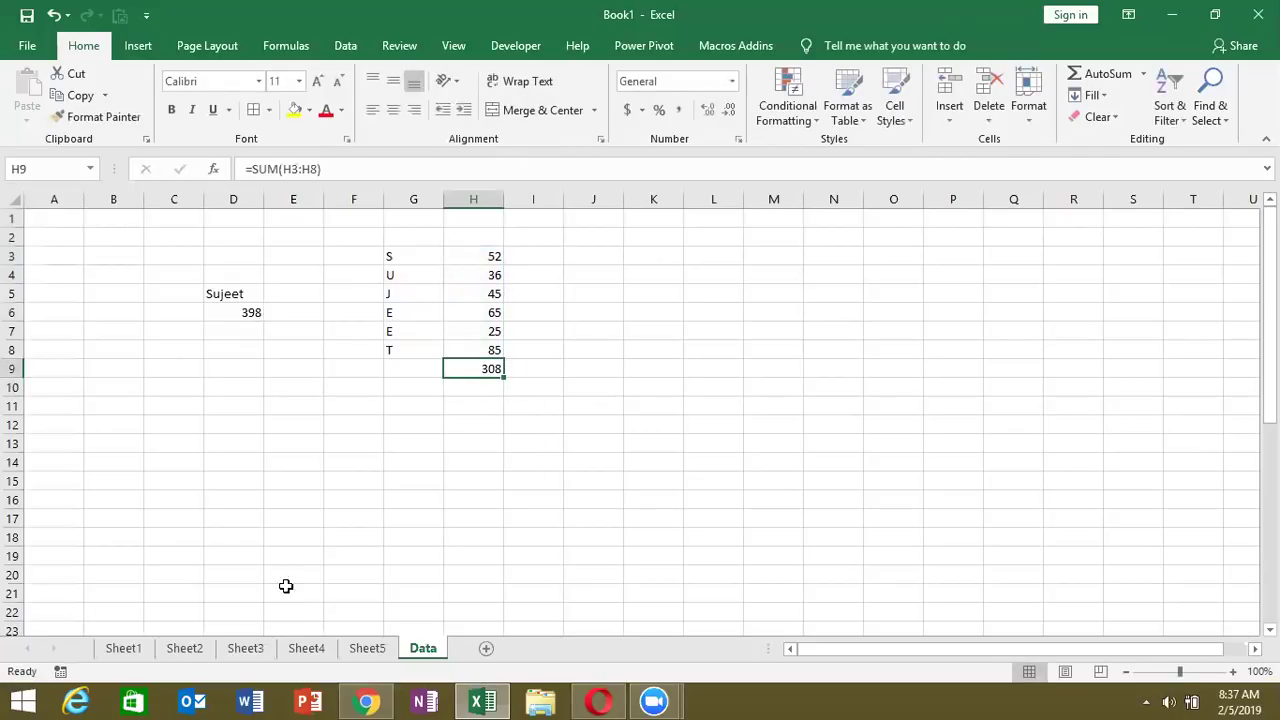
{"action": "double_click", "coordinate": [487, 368]}
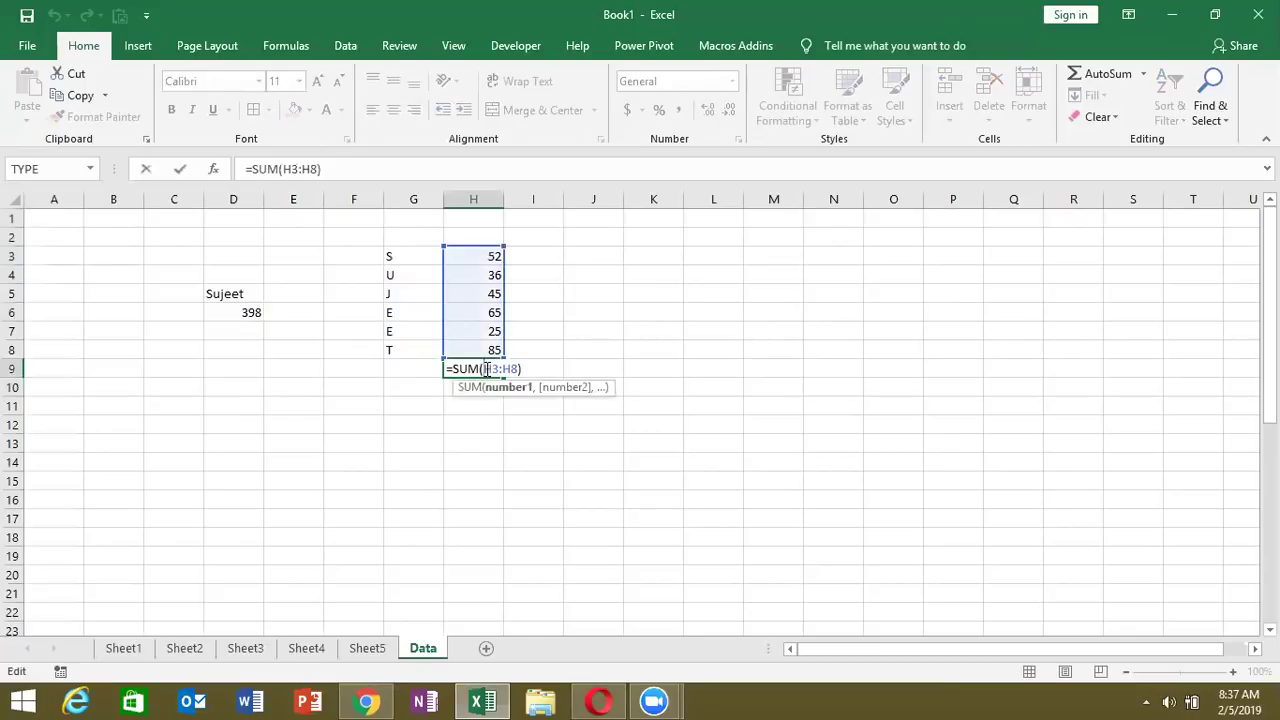
{"action": "key", "text": "Escape"}
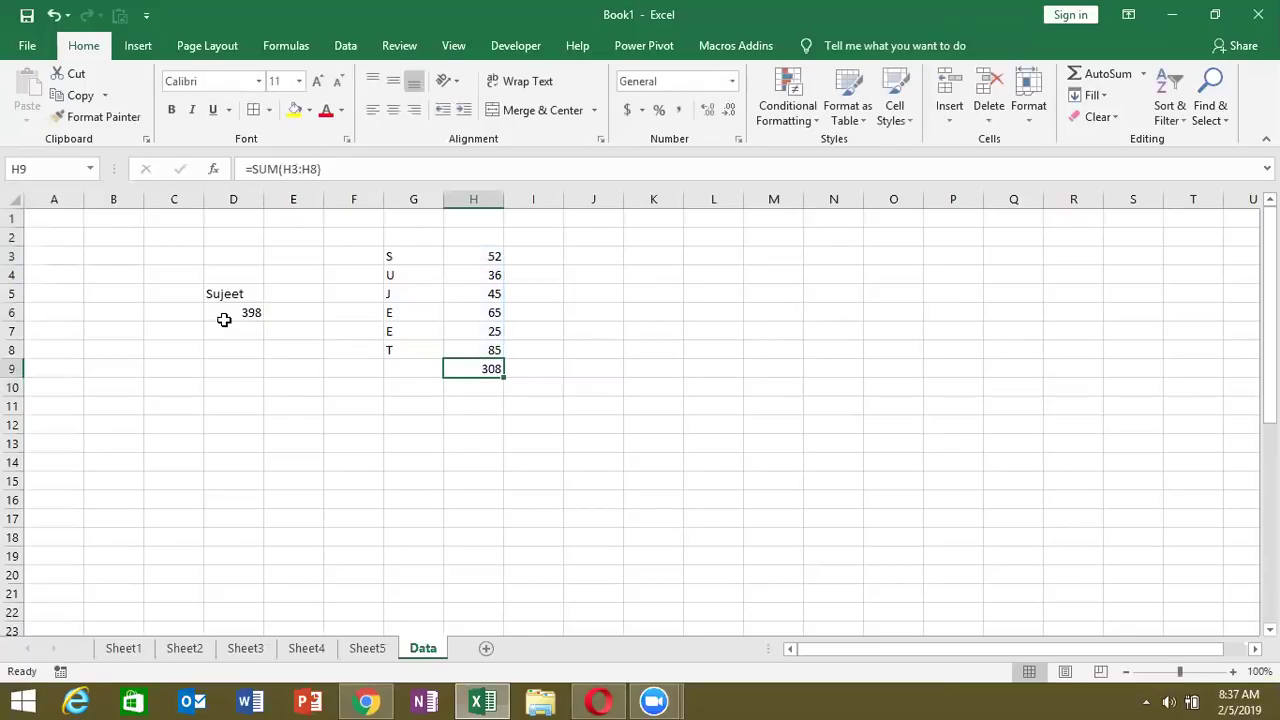
{"action": "left_click", "coordinate": [231, 317]}
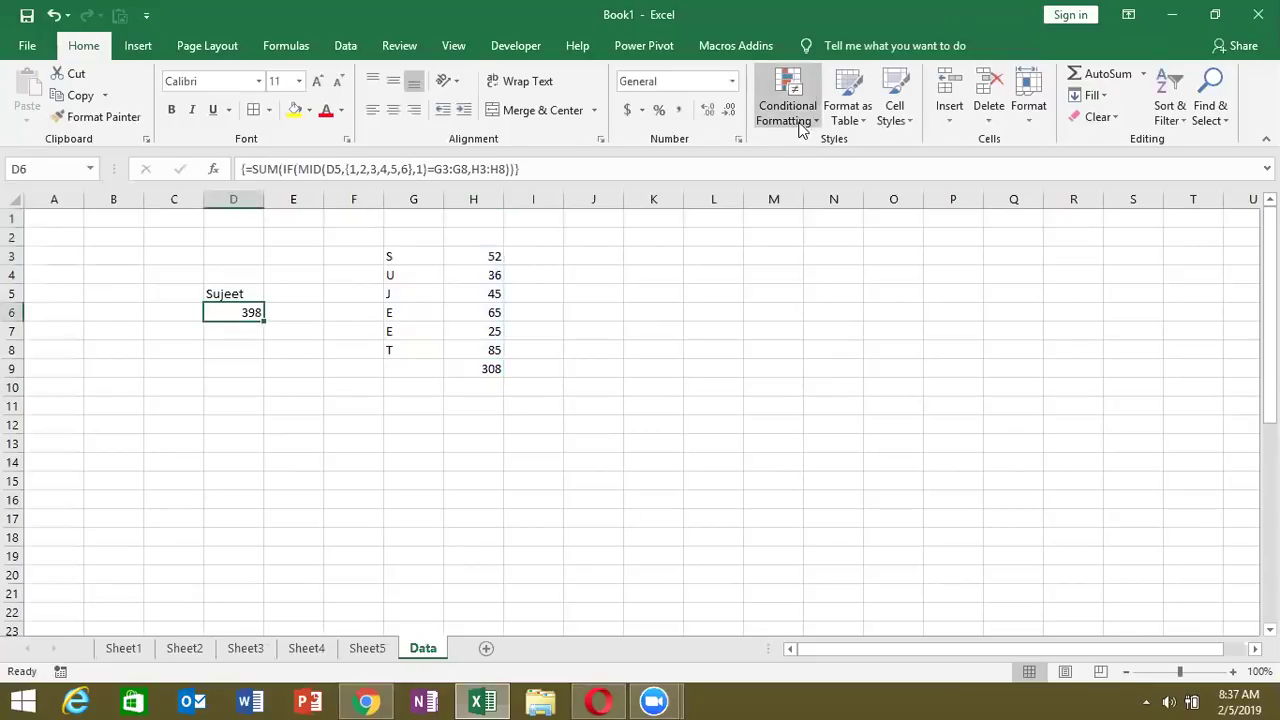
{"action": "left_click", "coordinate": [287, 47]}
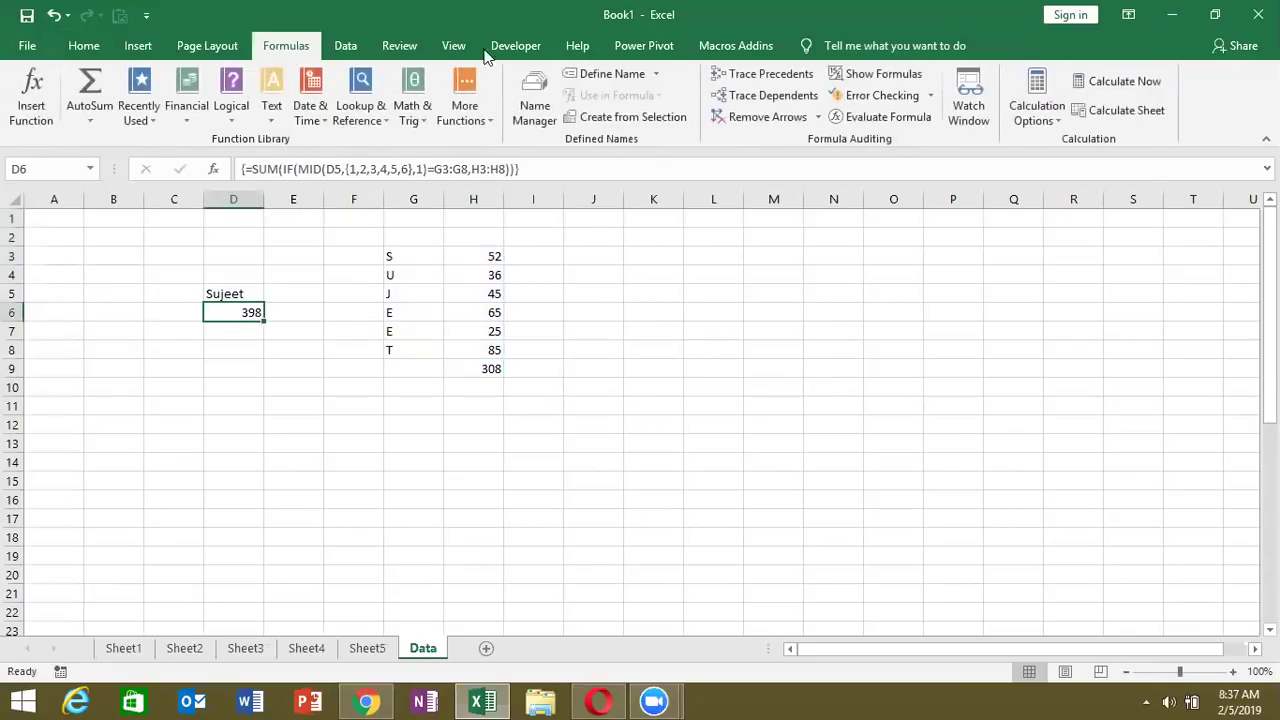
{"action": "left_click", "coordinate": [882, 117]}
{"action": "left_click", "coordinate": [733, 411]}
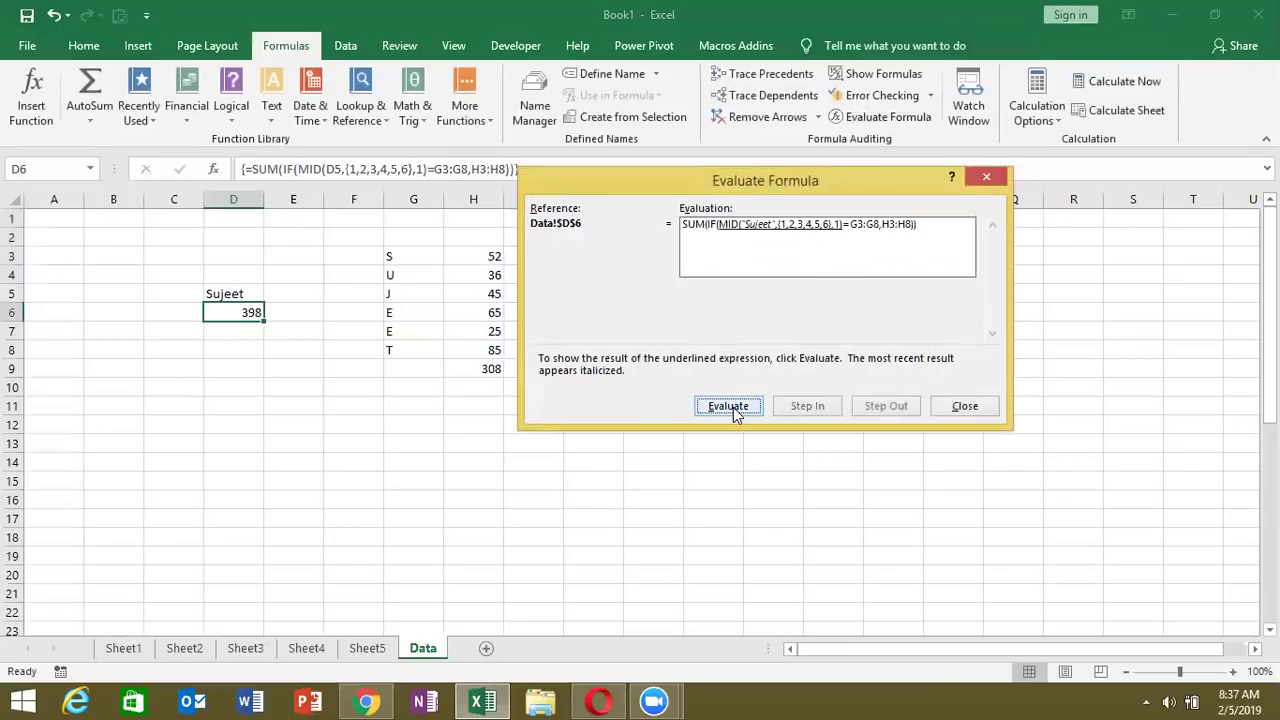
{"action": "left_click", "coordinate": [733, 411]}
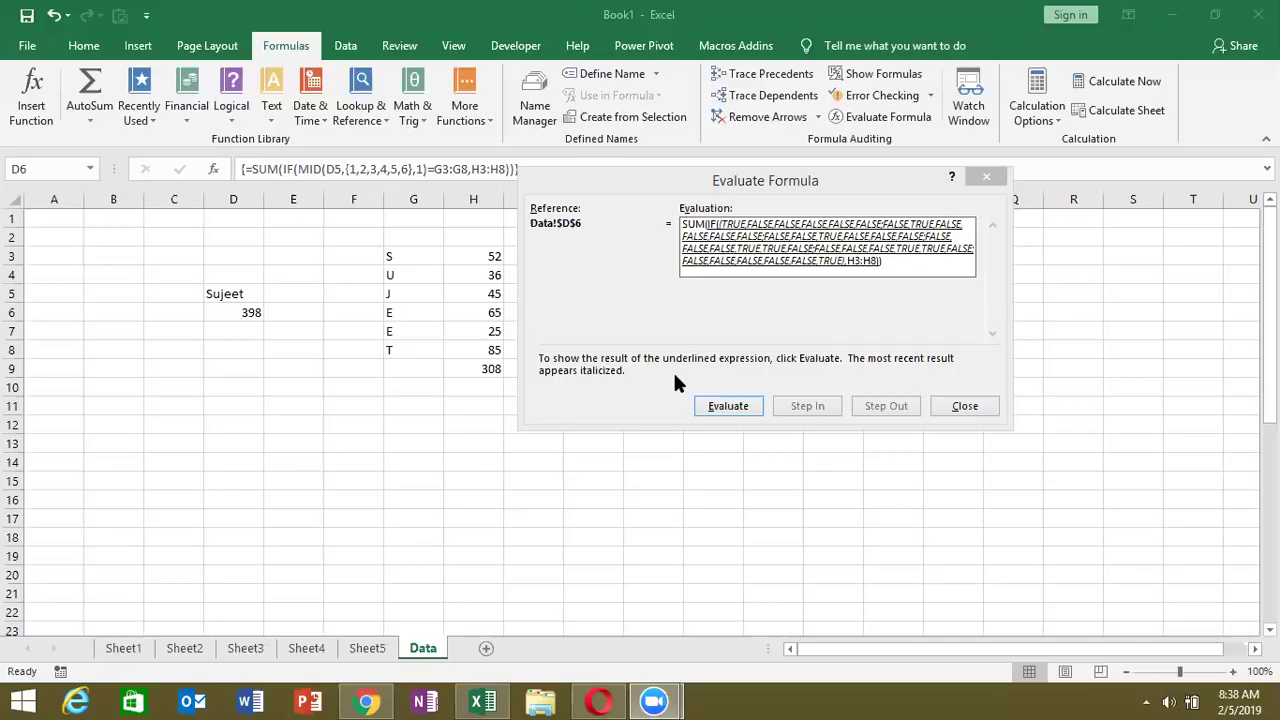
{"action": "left_click", "coordinate": [673, 382]}
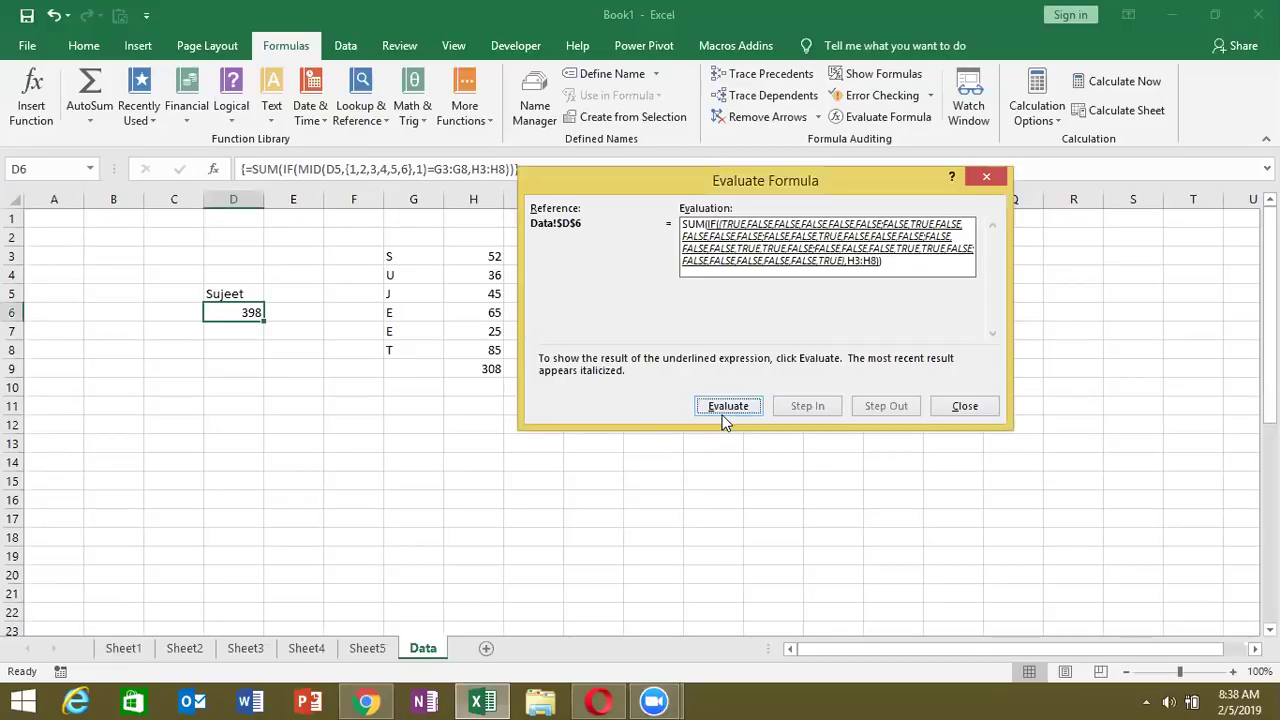
{"action": "left_click", "coordinate": [726, 410]}
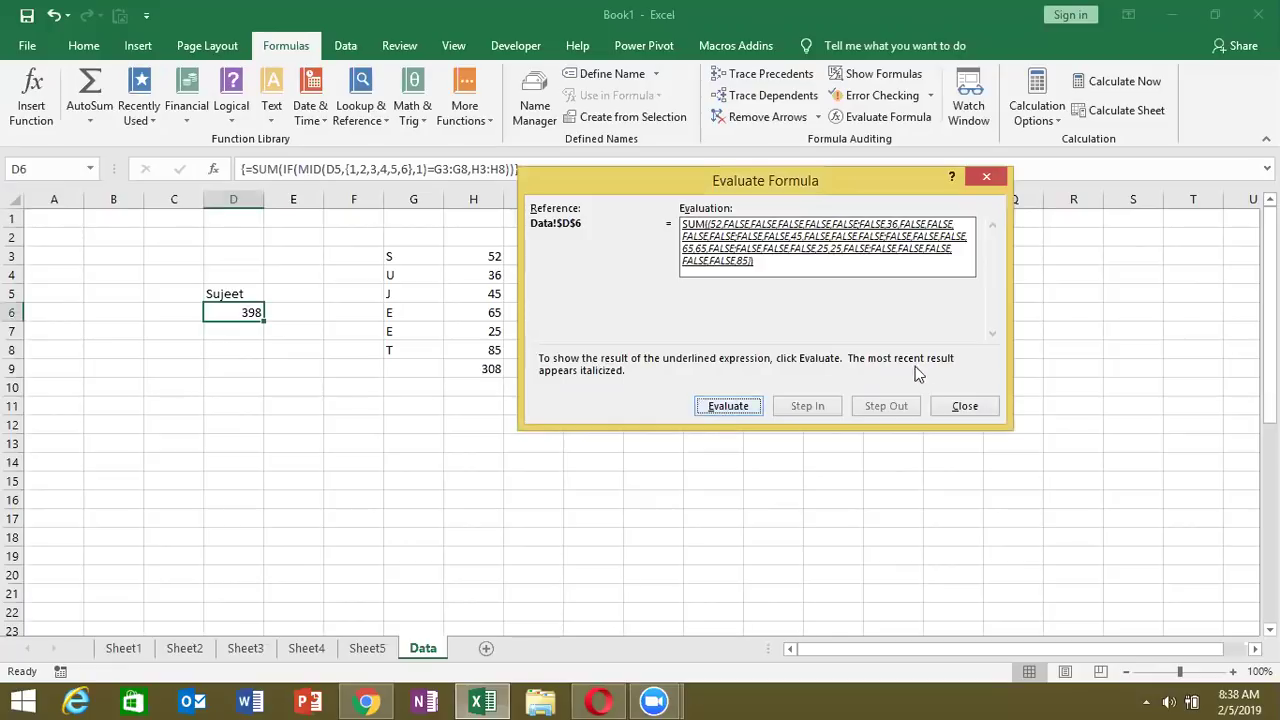
{"action": "left_click", "coordinate": [962, 407]}
Step: Retype the letters in G4:G8 in lowercase as u, j, e, e, t
{"action": "left_click", "coordinate": [405, 275]}
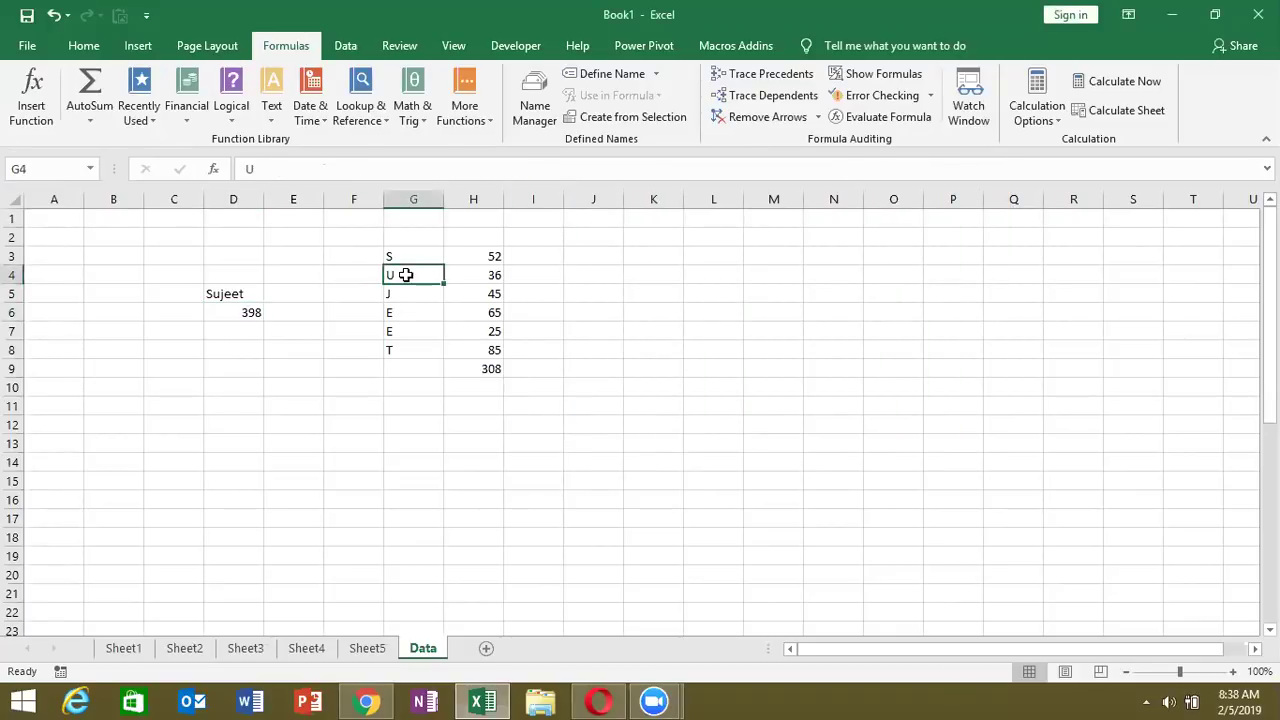
{"action": "type", "text": "u"}
{"action": "key", "text": "Return"}
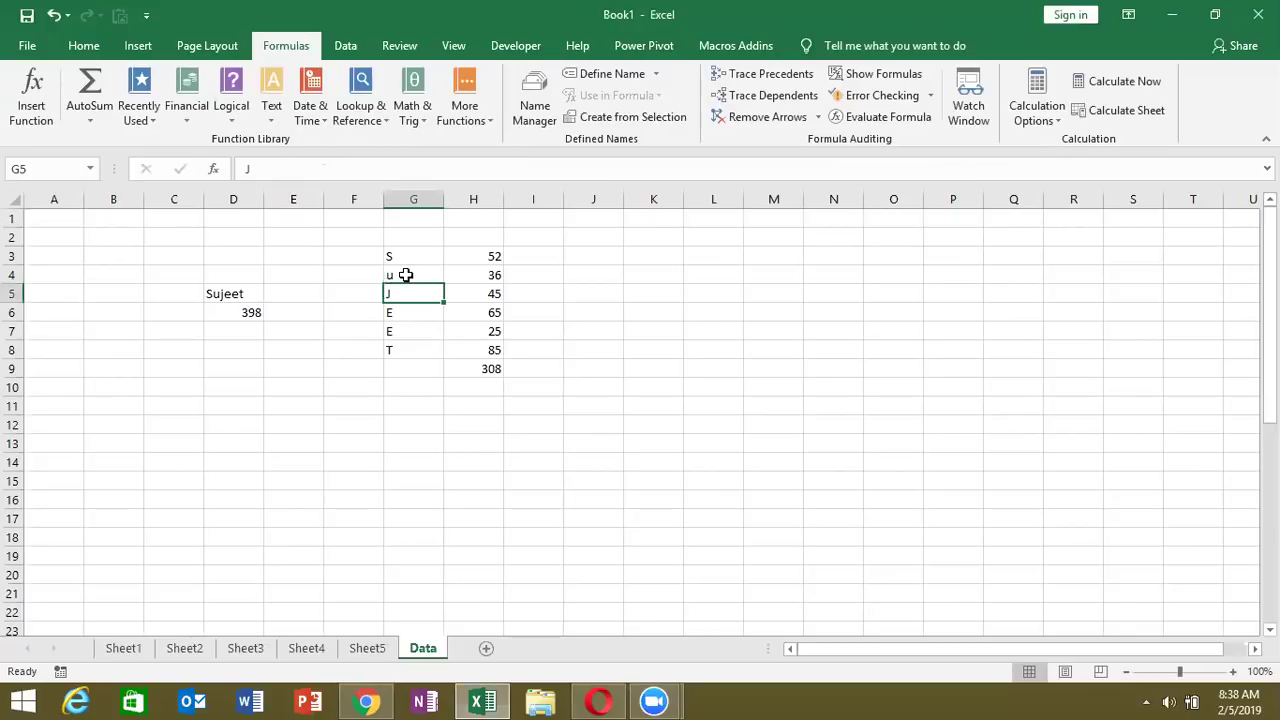
{"action": "type", "text": "j"}
{"action": "key", "text": "Return"}
{"action": "type", "text": "e"}
{"action": "key", "text": "Return"}
{"action": "key", "text": "Return"}
{"action": "type", "text": "e"}
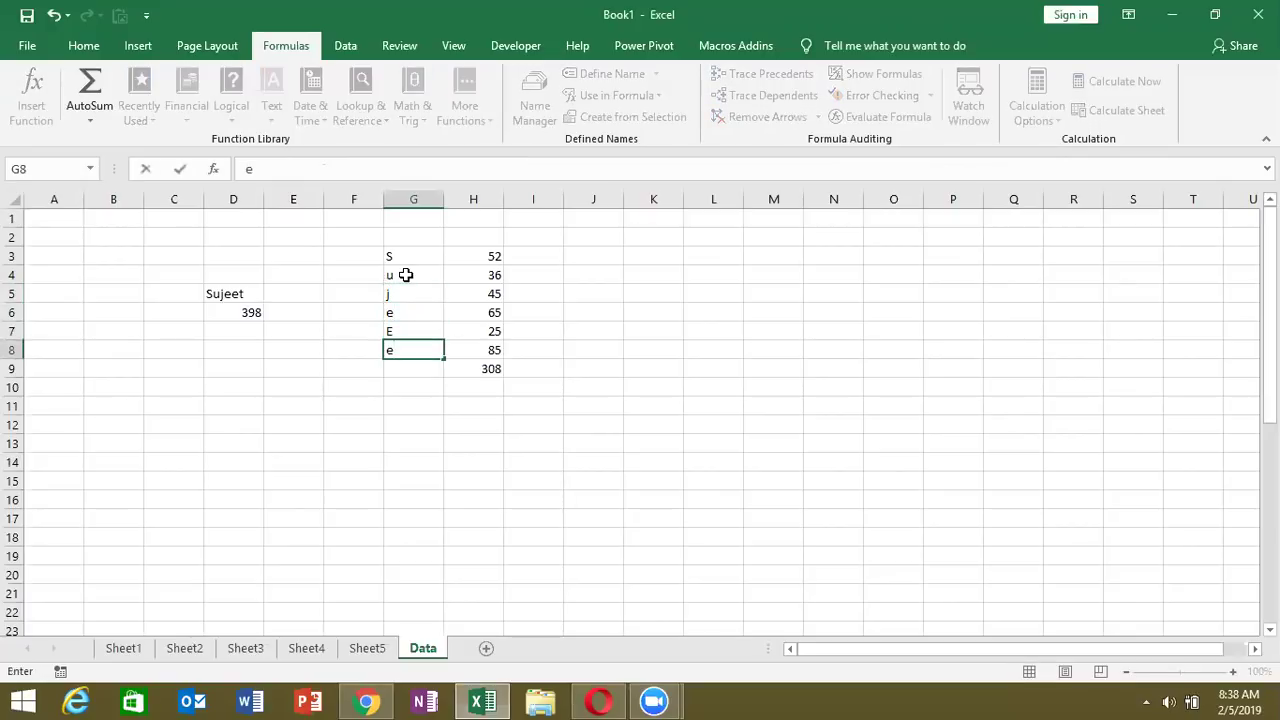
{"action": "key", "text": "Up"}
{"action": "type", "text": "e"}
{"action": "key", "text": "Return"}
{"action": "type", "text": "t"}
{"action": "key", "text": "Return"}
Step: Test s and e in G8 (D6 rises to 483), then restore t so D6 returns 398
{"action": "key", "text": "Up"}
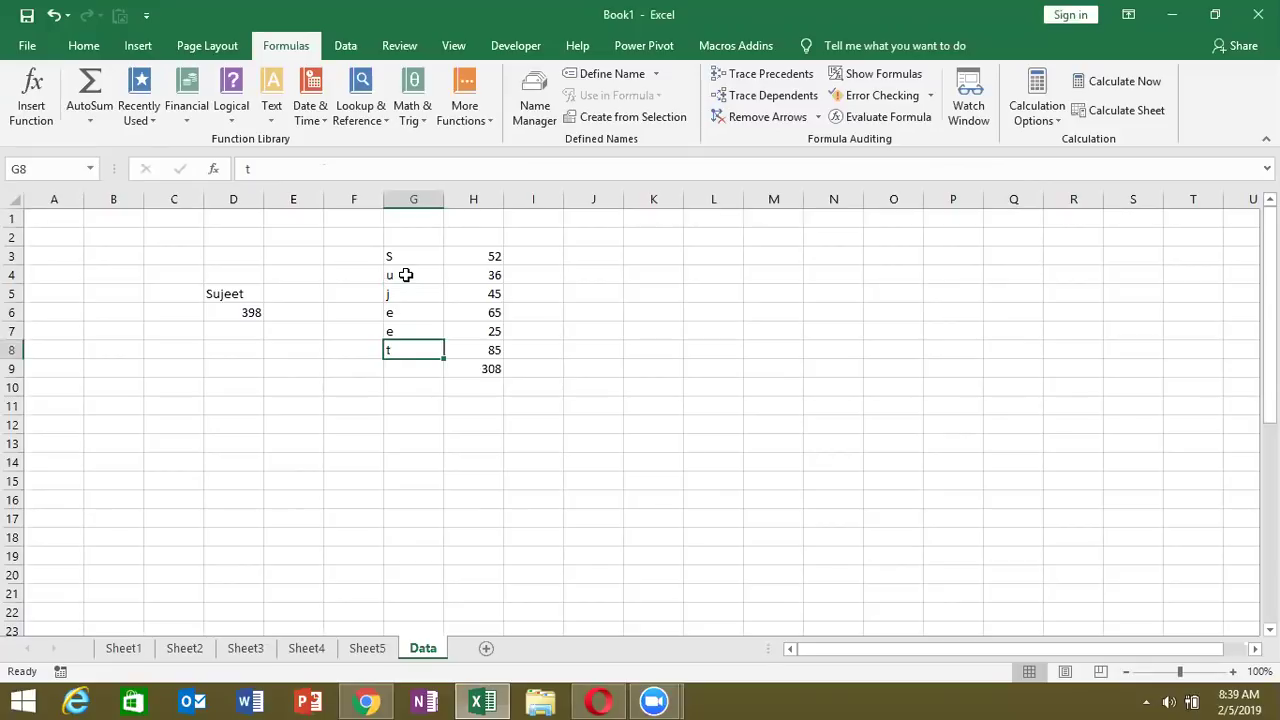
{"action": "type", "text": "s"}
{"action": "key", "text": "Return"}
{"action": "key", "text": "Up"}
{"action": "type", "text": "e"}
{"action": "key", "text": "Return"}
{"action": "key", "text": "Up"}
{"action": "type", "text": "t"}
{"action": "key", "text": "Return"}
{"action": "key", "text": "Up"}
{"action": "left_click", "coordinate": [214, 316]}
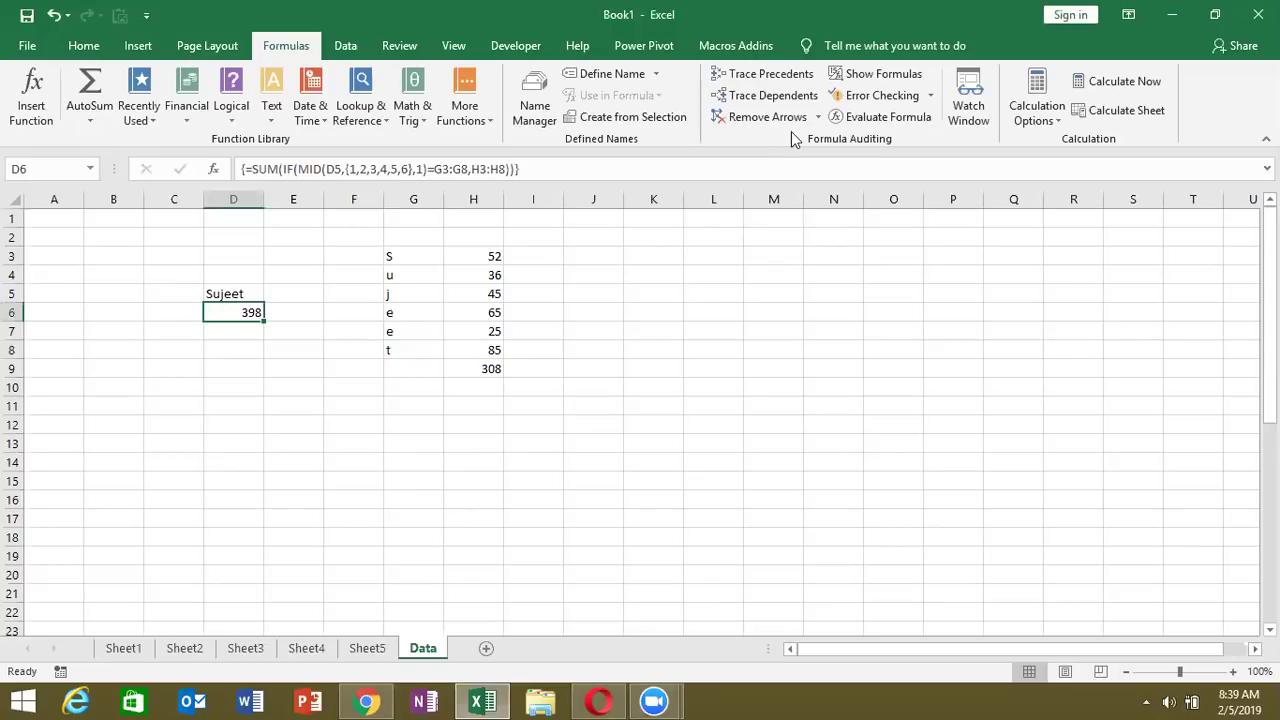
{"action": "left_click", "coordinate": [846, 118]}
{"action": "left_click", "coordinate": [727, 410]}
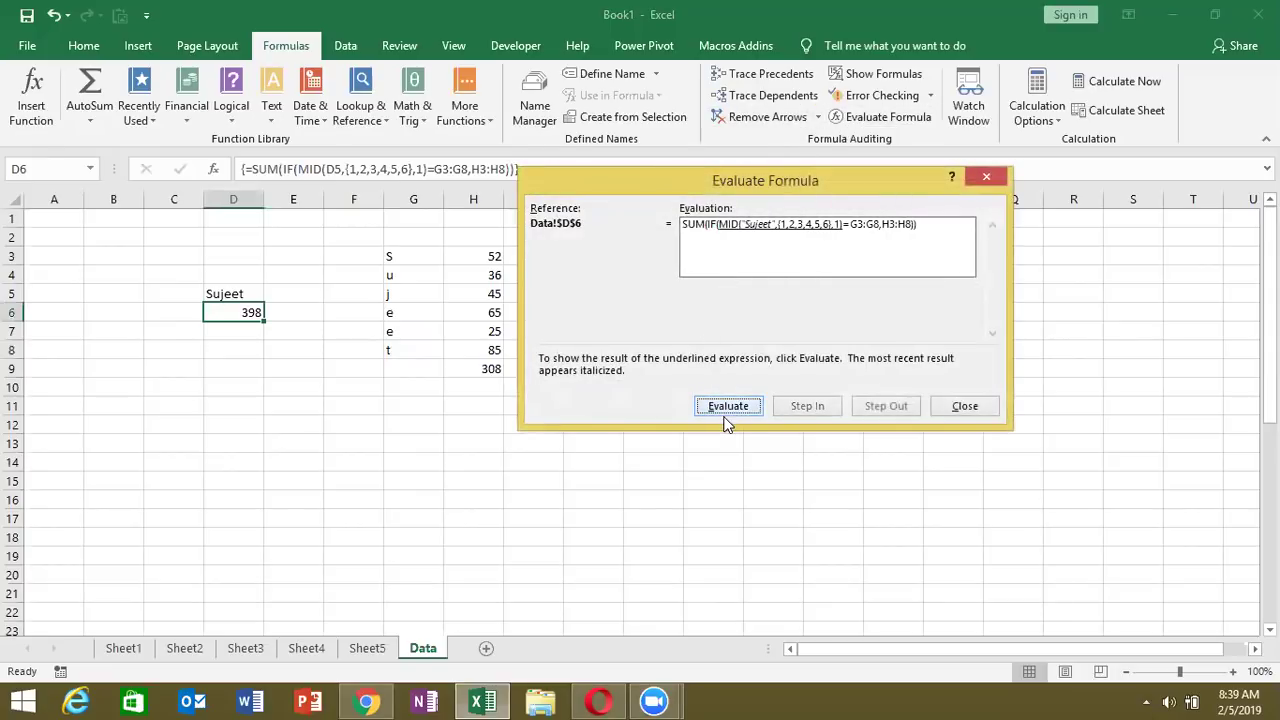
{"action": "left_click", "coordinate": [728, 415]}
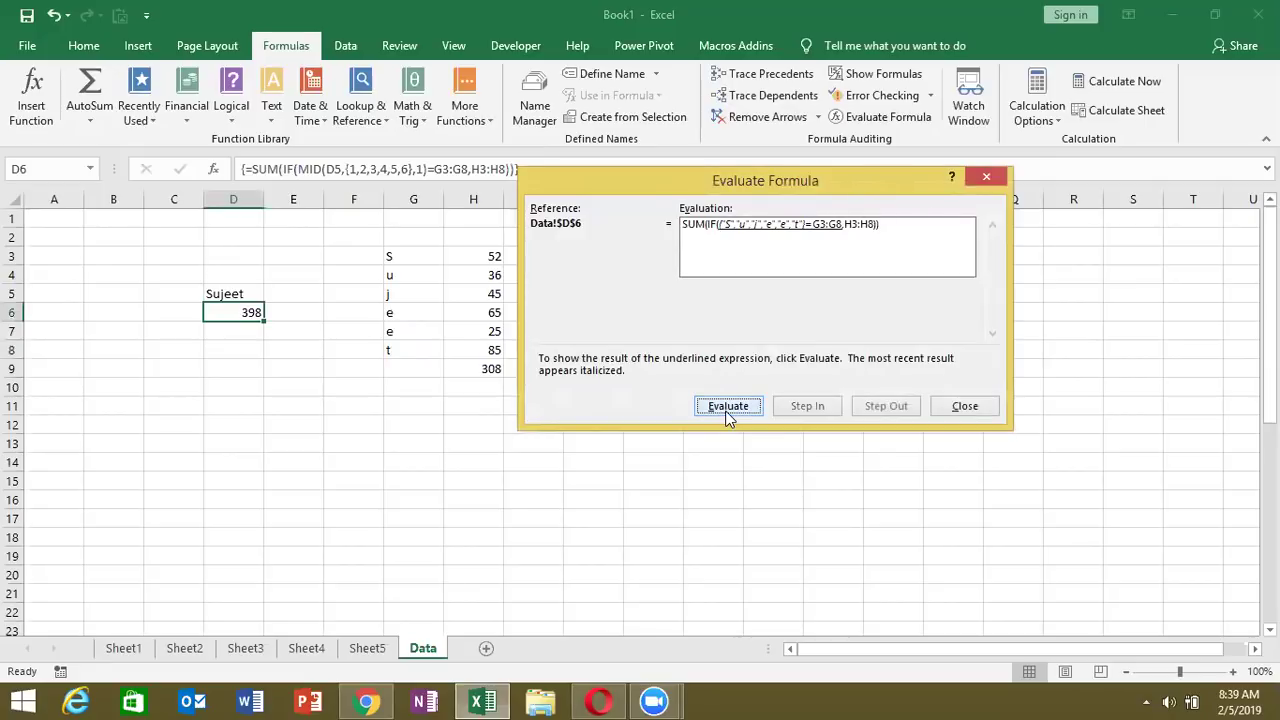
{"action": "left_click", "coordinate": [728, 410]}
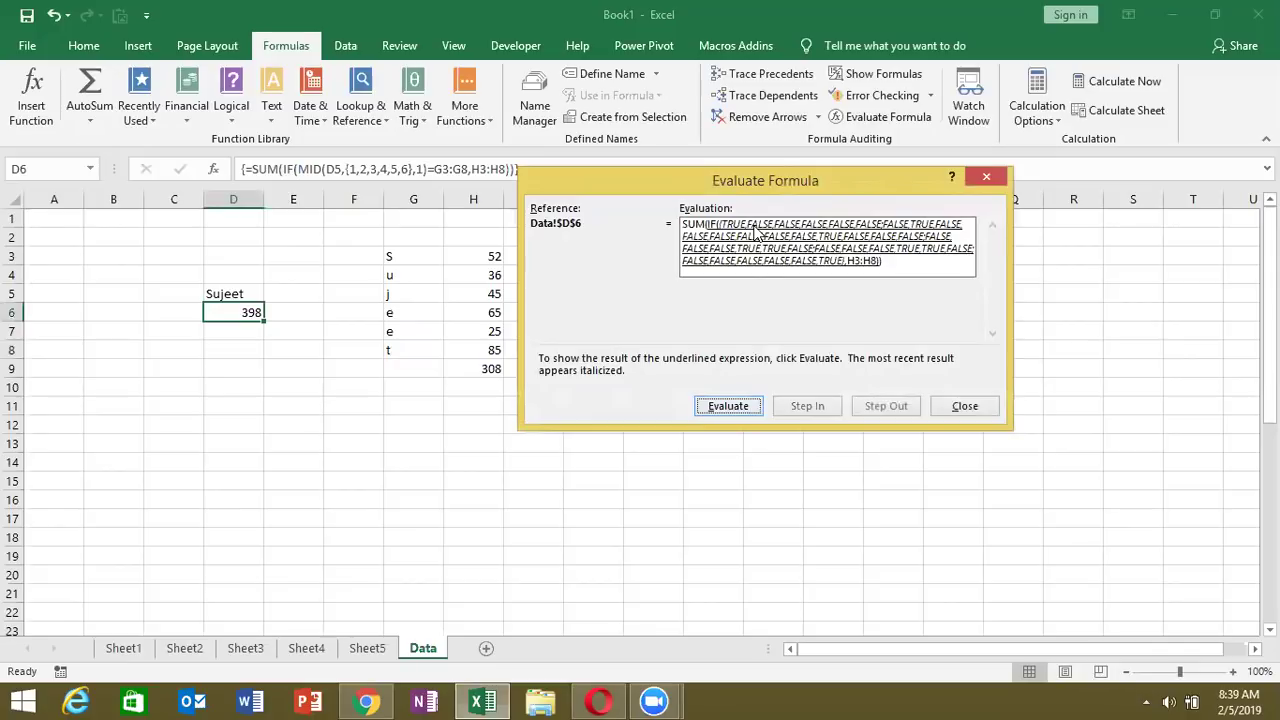
{"action": "left_click", "coordinate": [728, 408]}
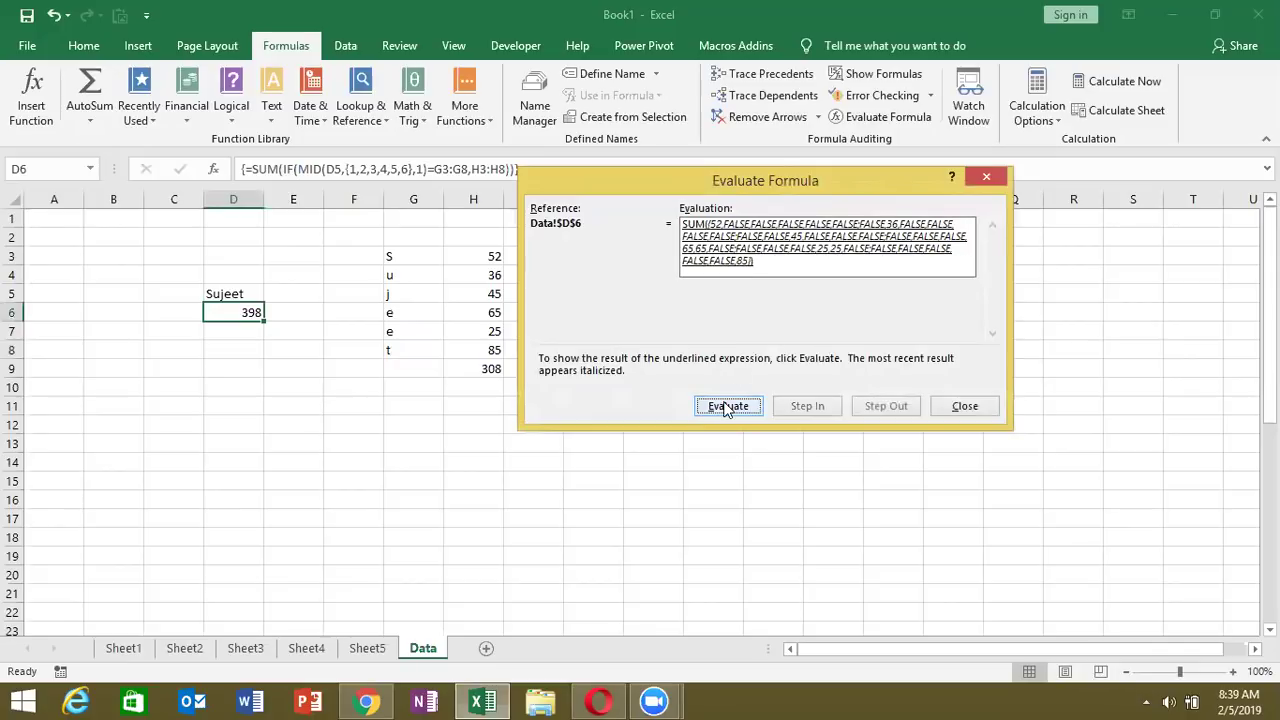
{"action": "left_click", "coordinate": [728, 406]}
{"action": "left_click", "coordinate": [728, 406]}
{"action": "left_click", "coordinate": [728, 406]}
{"action": "left_click", "coordinate": [728, 406]}
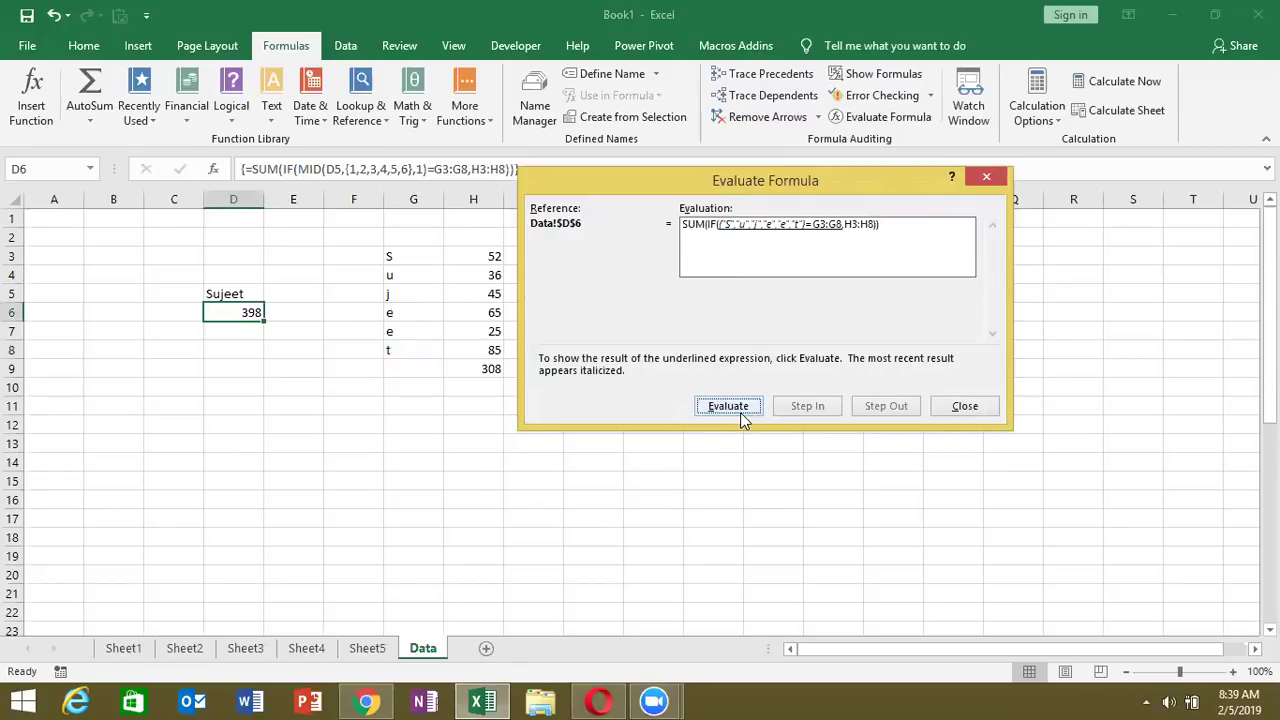
{"action": "left_click", "coordinate": [740, 412]}
Step: Close the evaluation and rewrite D6's array formula with (G3:G8), still giving 398
{"action": "left_click", "coordinate": [965, 405]}
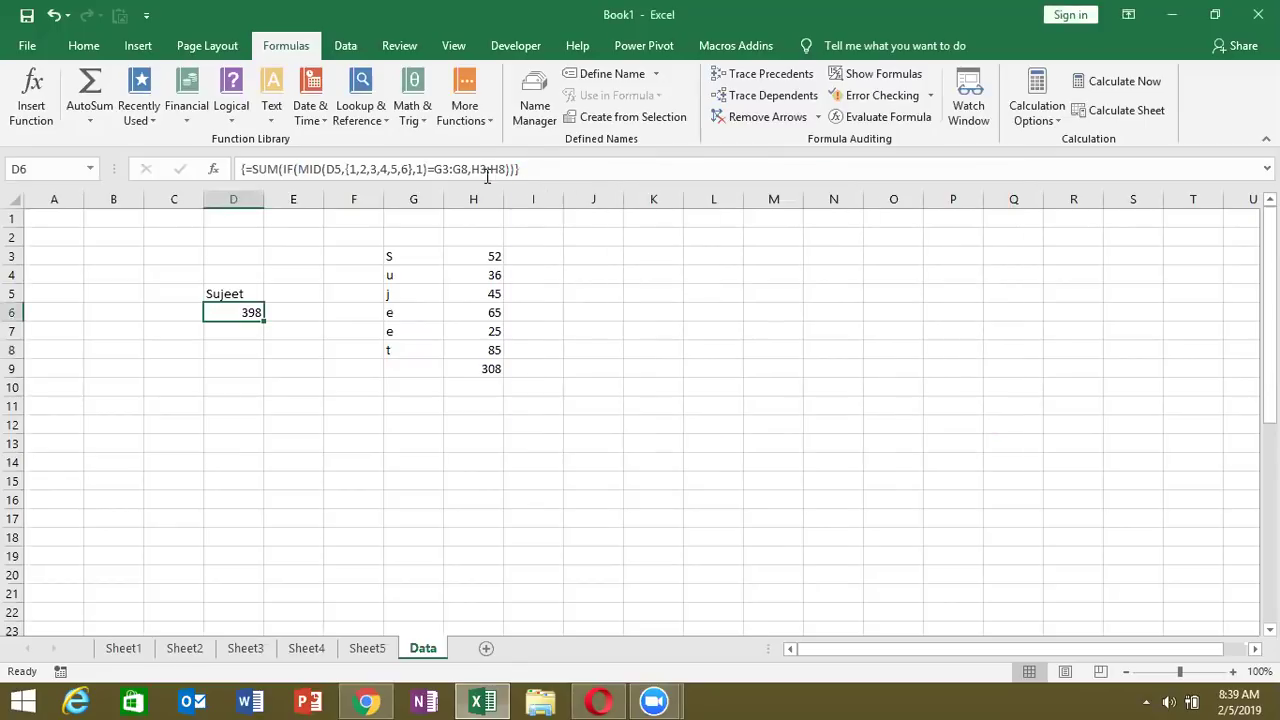
{"action": "left_click", "coordinate": [436, 169]}
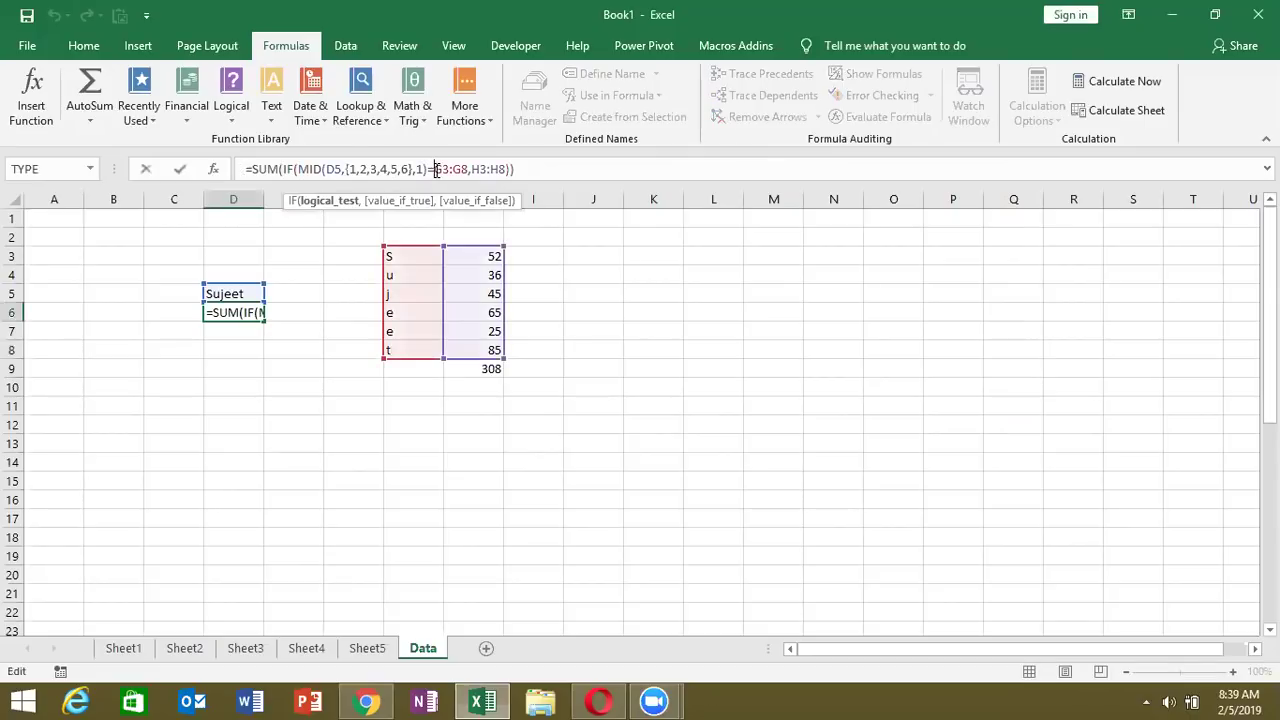
{"action": "type", "text": "("}
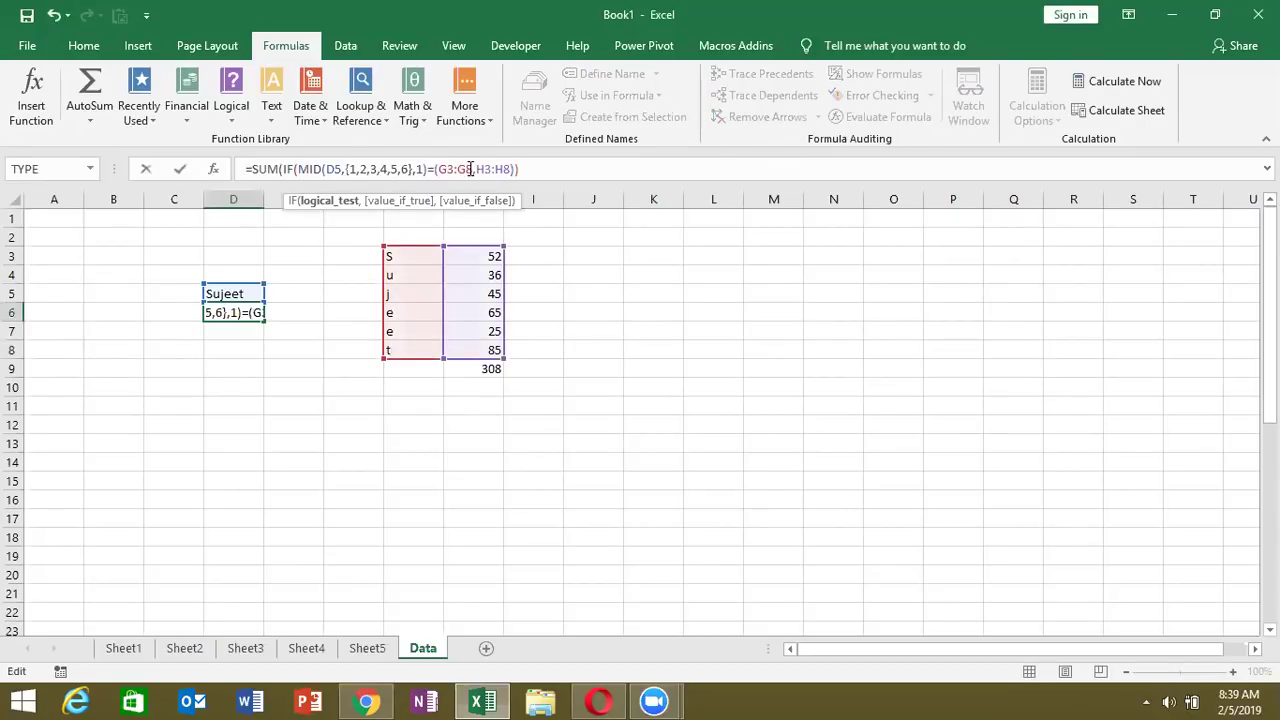
{"action": "left_click", "coordinate": [472, 169]}
{"action": "type", "text": ")"}
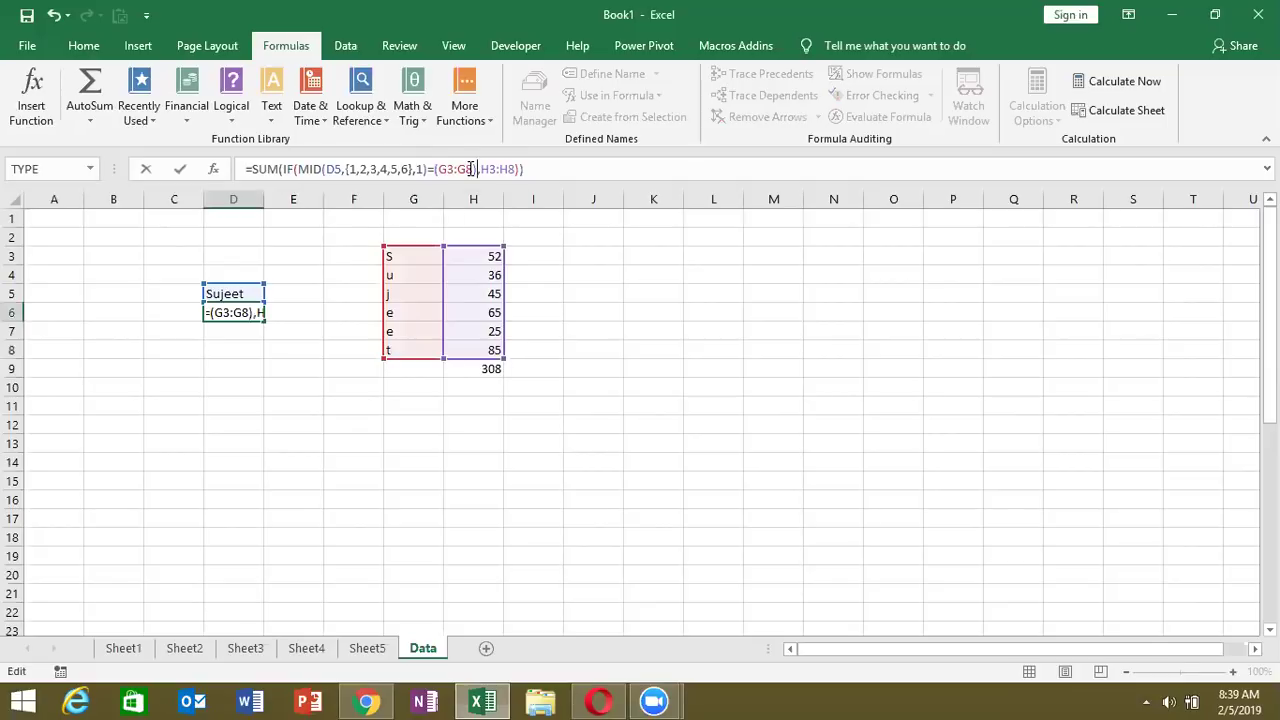
{"action": "key", "text": "ctrl+shift+Return"}
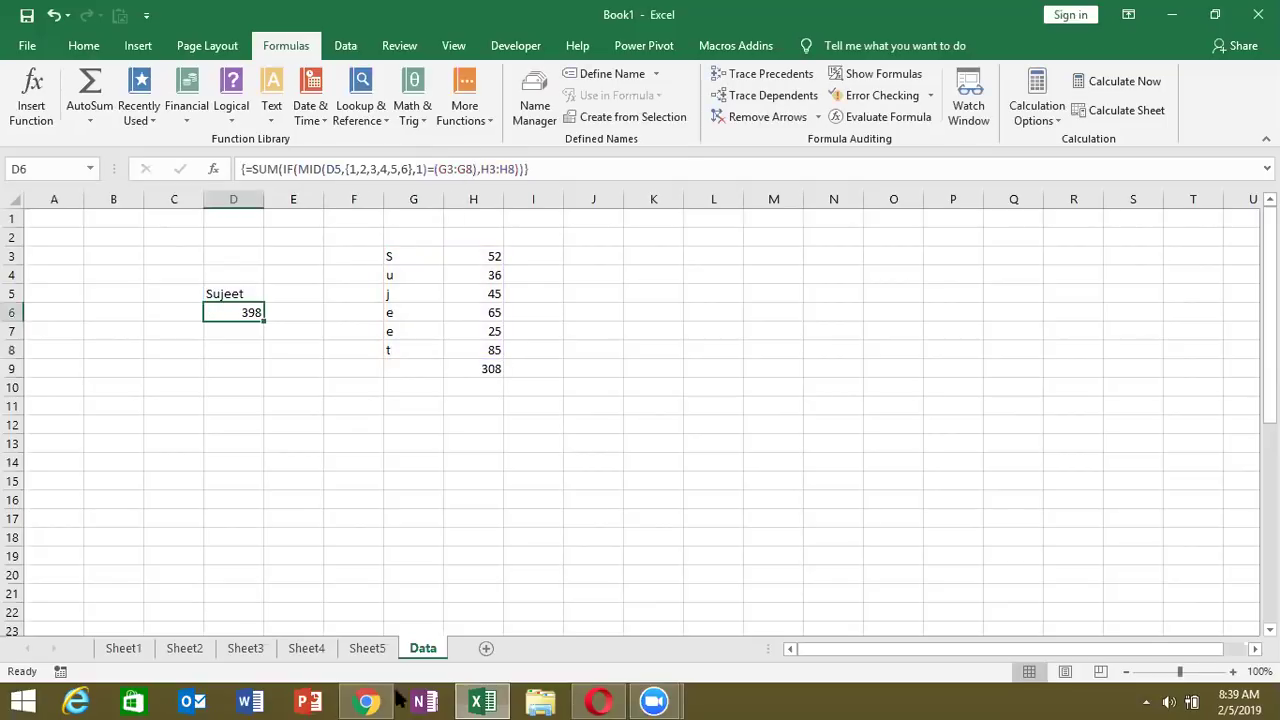
{"action": "left_click", "coordinate": [313, 697]}
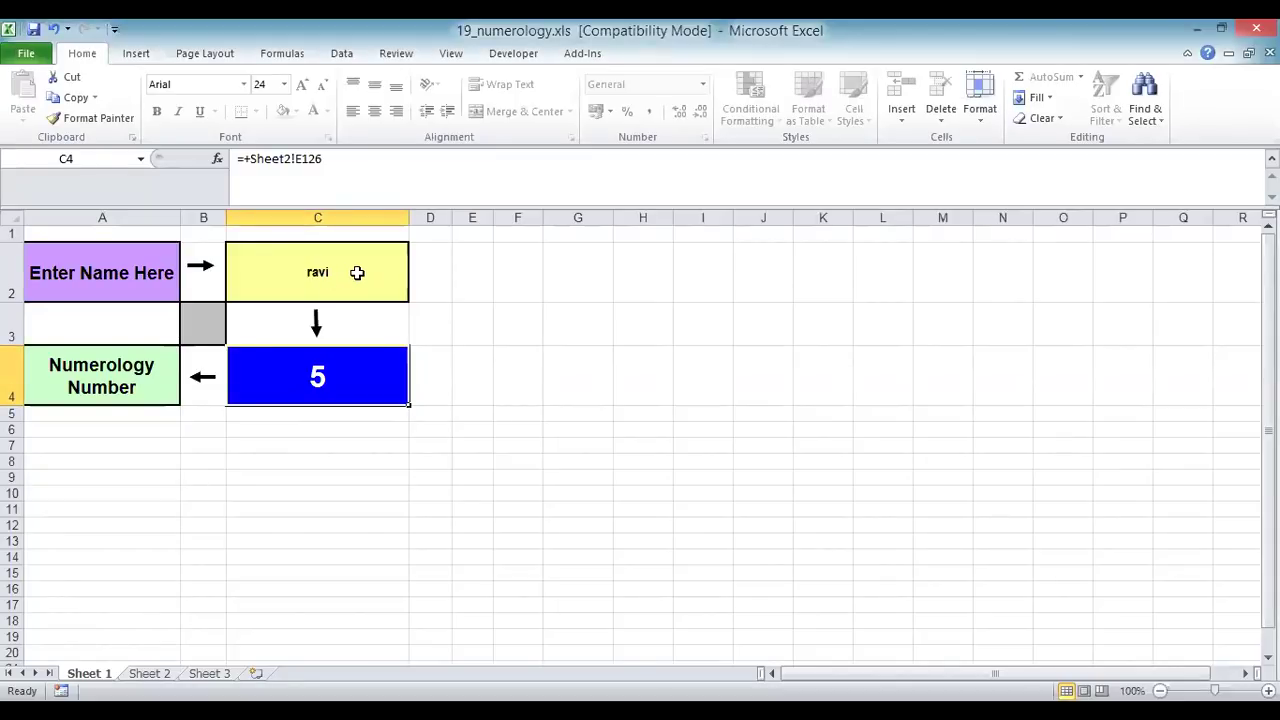
Step: Enter a different name in C2 so the number becomes 8, then inspect C4's =+Sheet2!E126
{"action": "left_click", "coordinate": [357, 272]}
{"action": "type", "text": "manoj"}
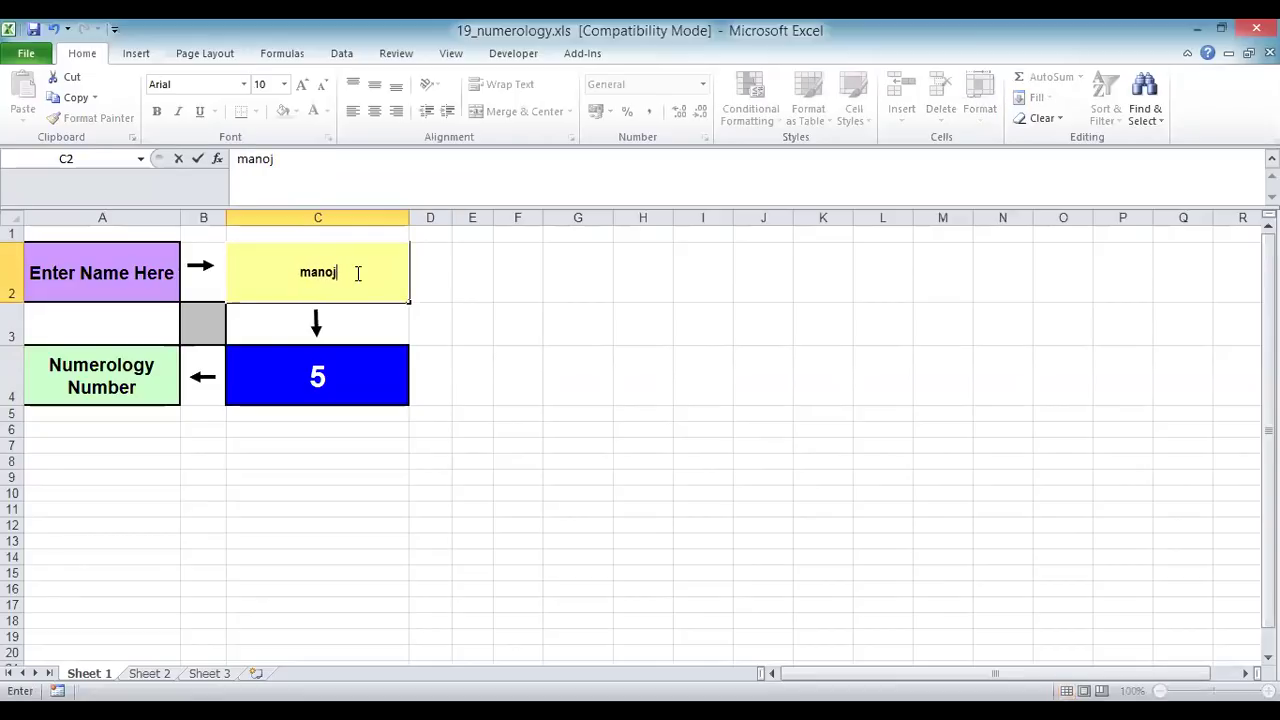
{"action": "key", "text": "Return"}
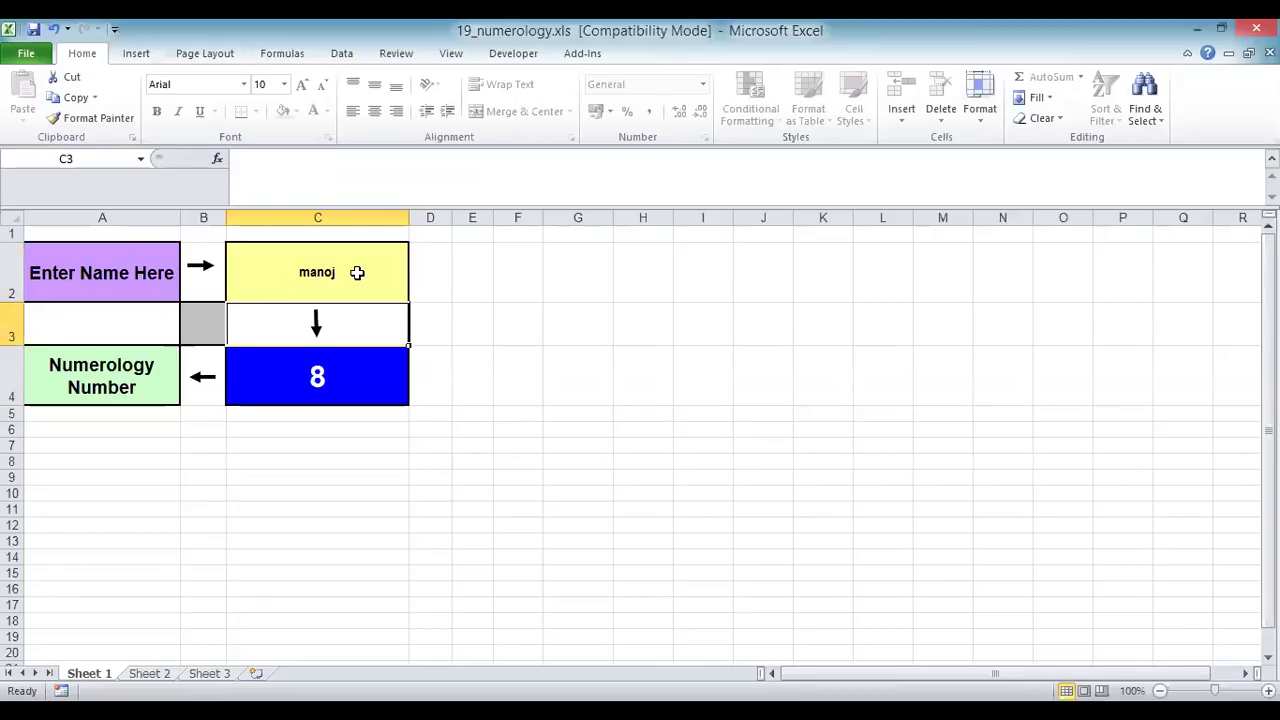
{"action": "double_click", "coordinate": [357, 272]}
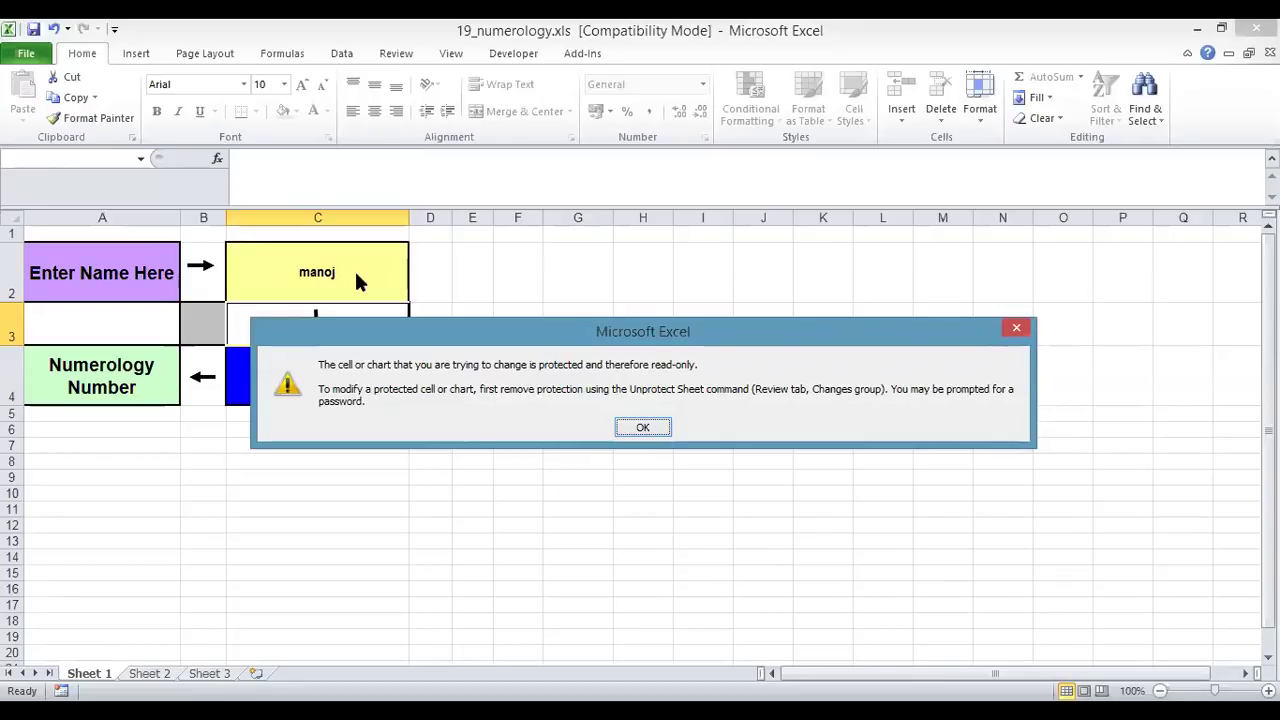
{"action": "left_click", "coordinate": [662, 430]}
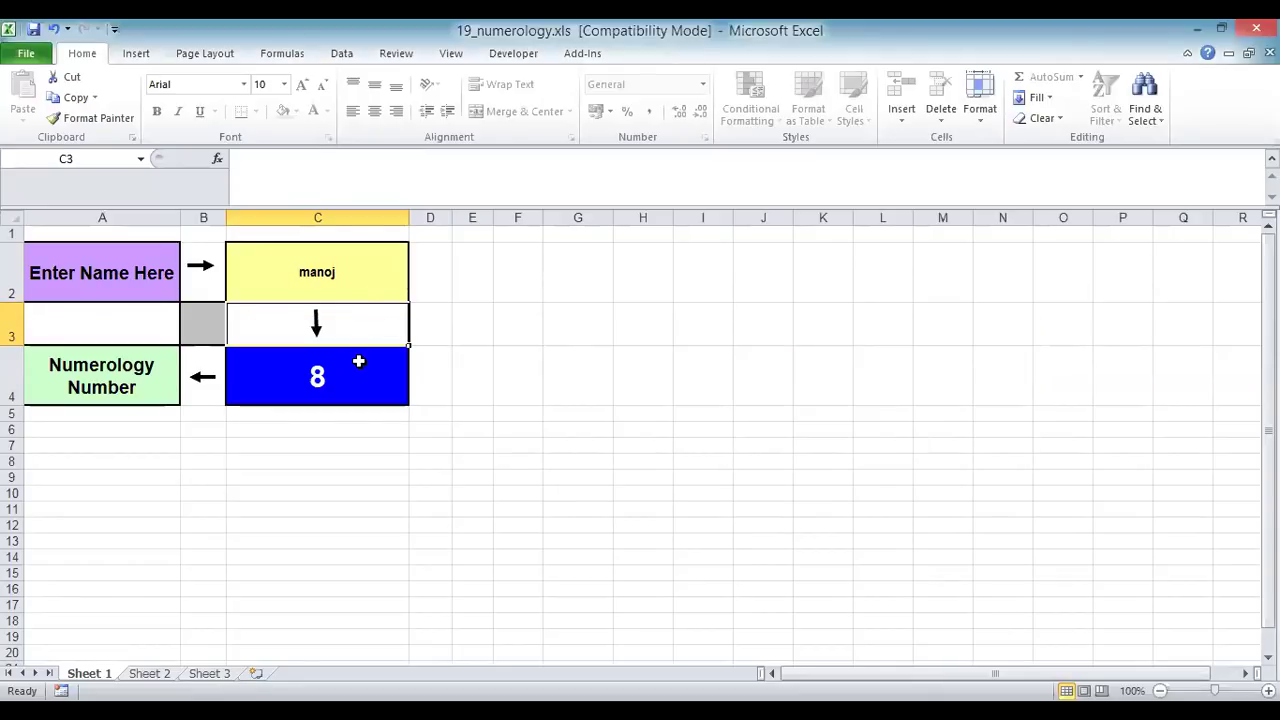
{"action": "left_click", "coordinate": [360, 376]}
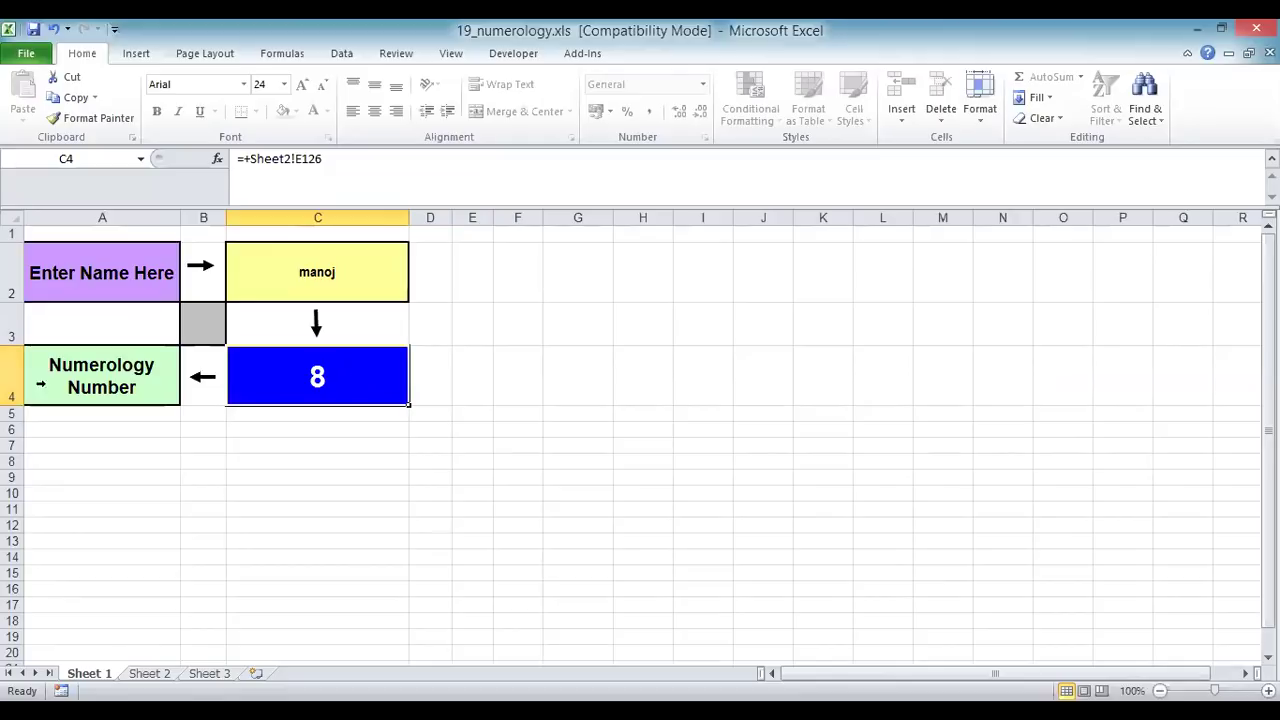
{"action": "left_click", "coordinate": [146, 674]}
{"action": "scroll", "coordinate": [362, 544], "scroll_direction": "down", "scroll_amount": 2}
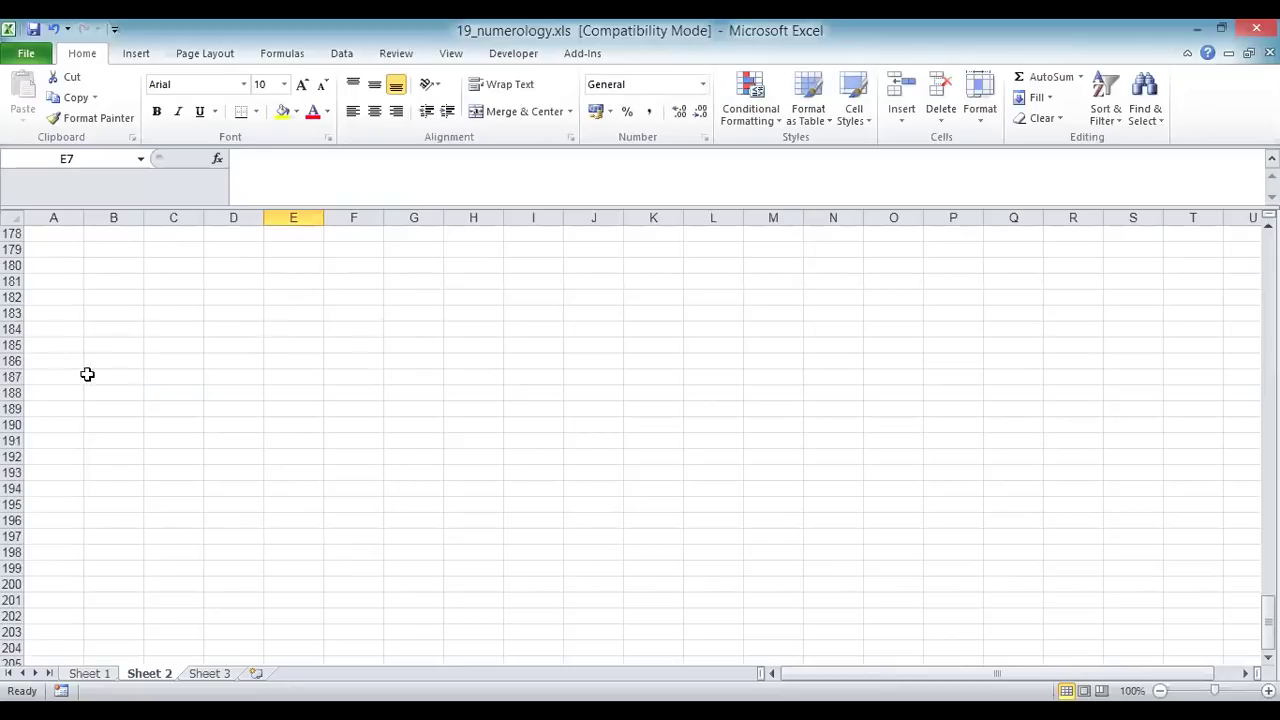
{"action": "scroll", "coordinate": [160, 357], "scroll_direction": "up", "scroll_amount": 6}
{"action": "scroll", "coordinate": [160, 357], "scroll_direction": "up", "scroll_amount": 4}
{"action": "scroll", "coordinate": [160, 357], "scroll_direction": "up", "scroll_amount": 6}
{"action": "scroll", "coordinate": [160, 357], "scroll_direction": "up", "scroll_amount": 5}
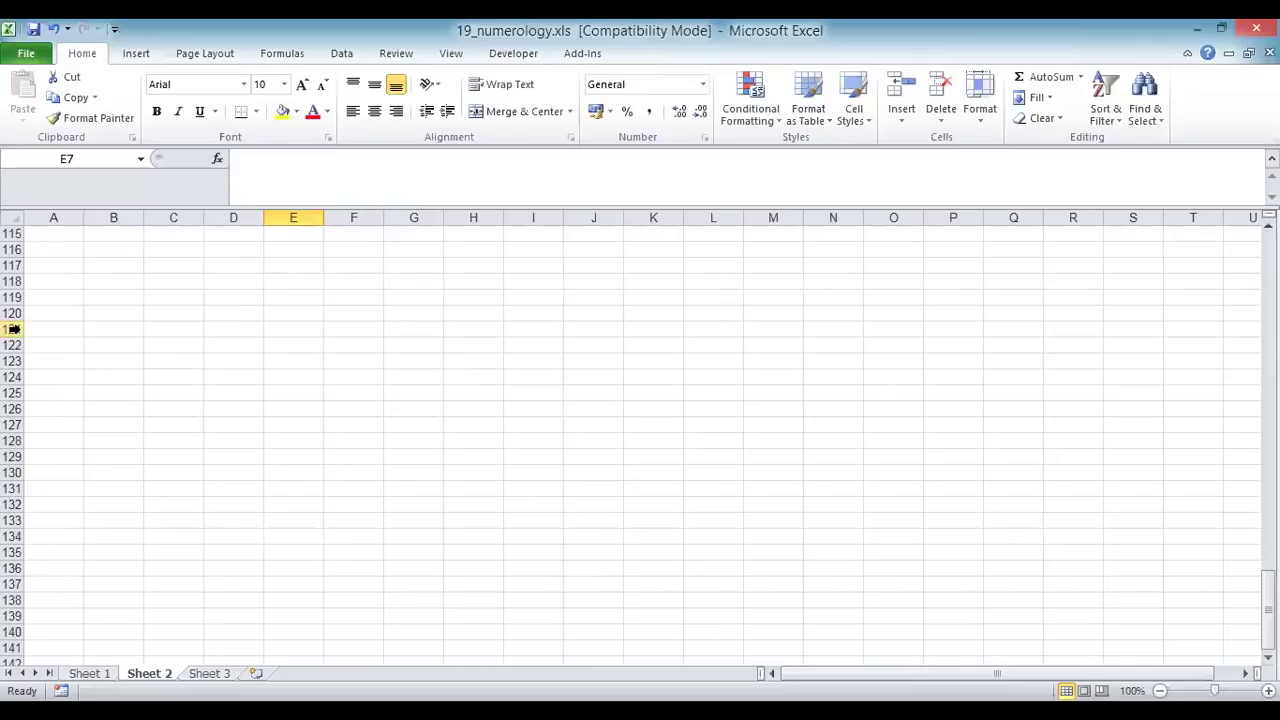
{"action": "left_click", "coordinate": [14, 408]}
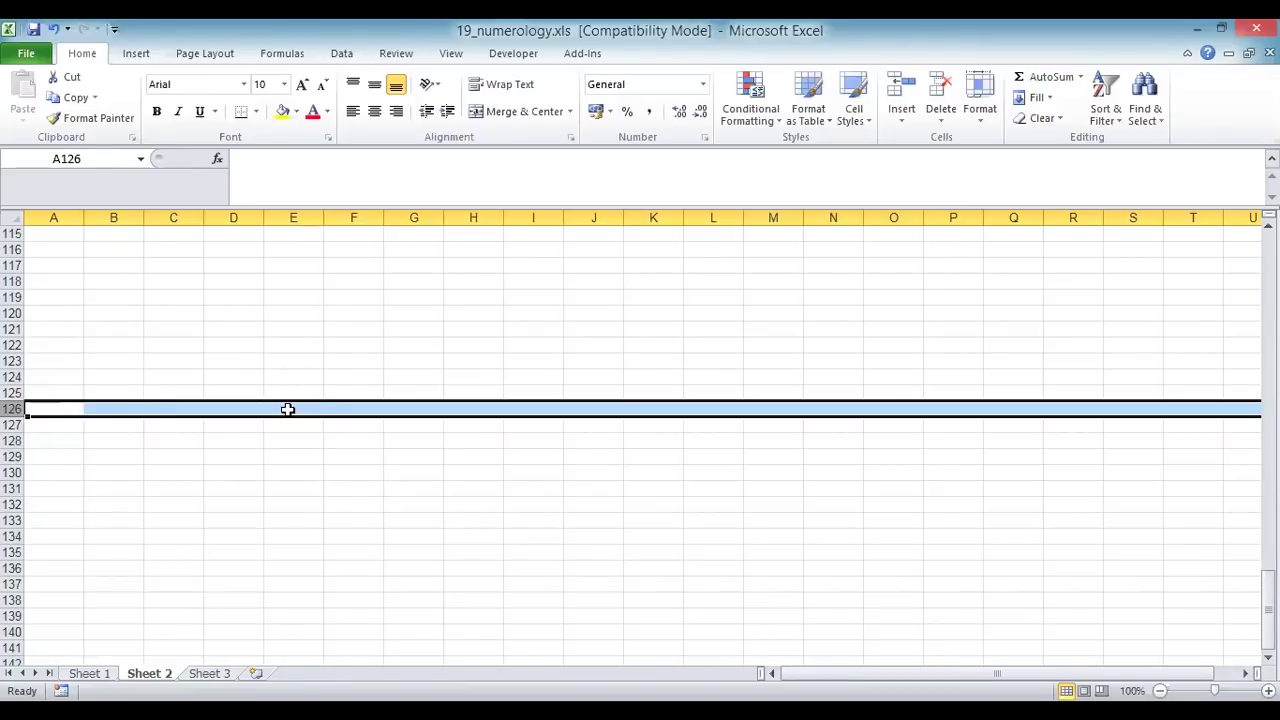
{"action": "left_click", "coordinate": [287, 409]}
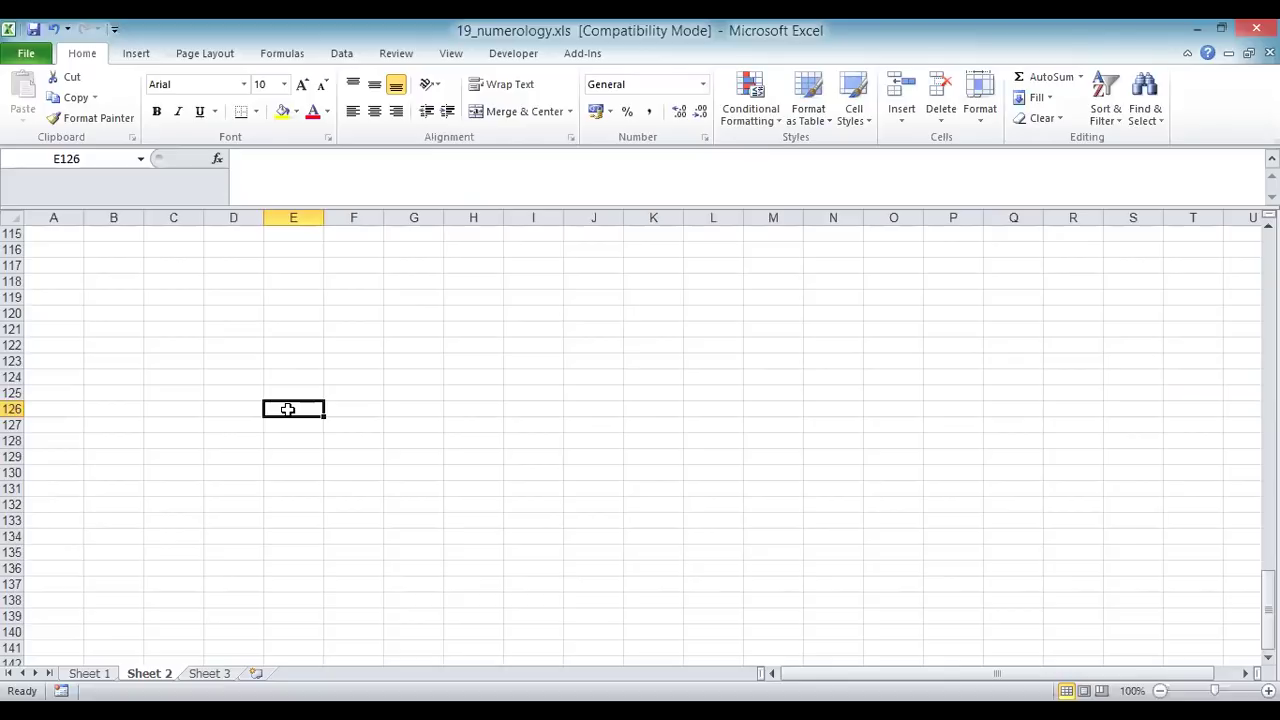
{"action": "double_click", "coordinate": [287, 409]}
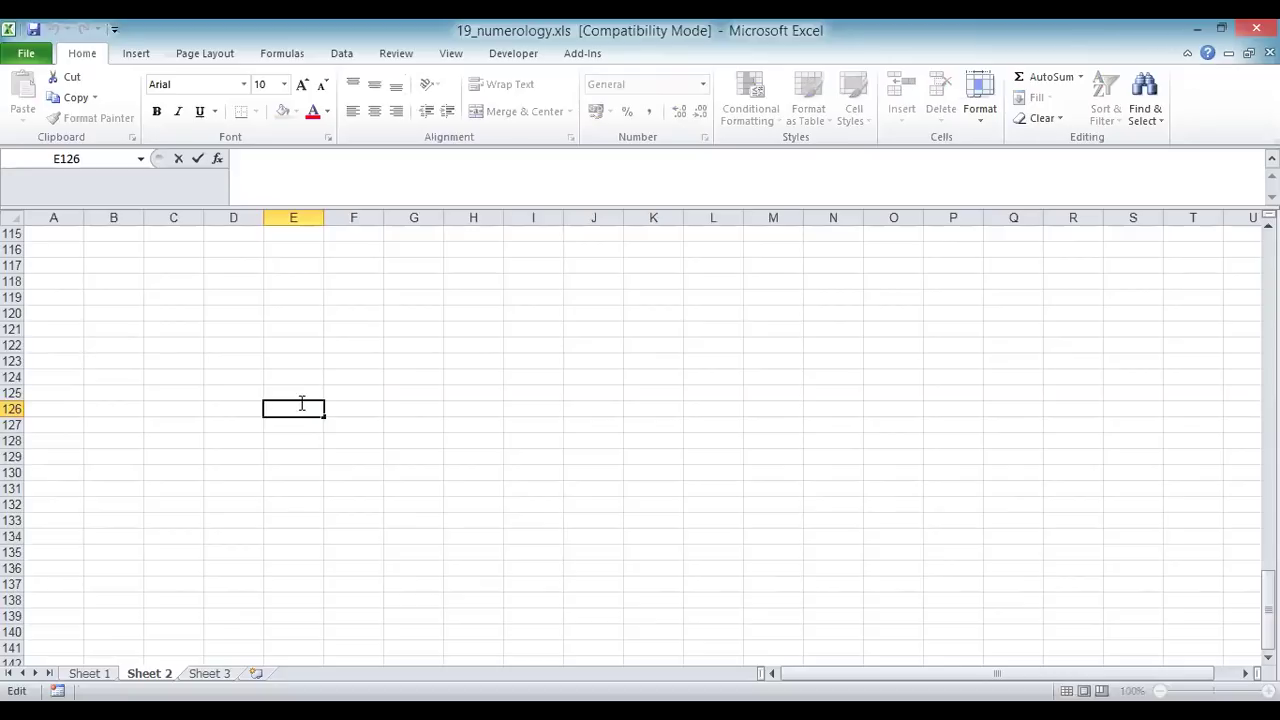
{"action": "key", "text": "Return"}
{"action": "left_click", "coordinate": [310, 410]}
{"action": "double_click", "coordinate": [310, 410]}
{"action": "left_click", "coordinate": [90, 673]}
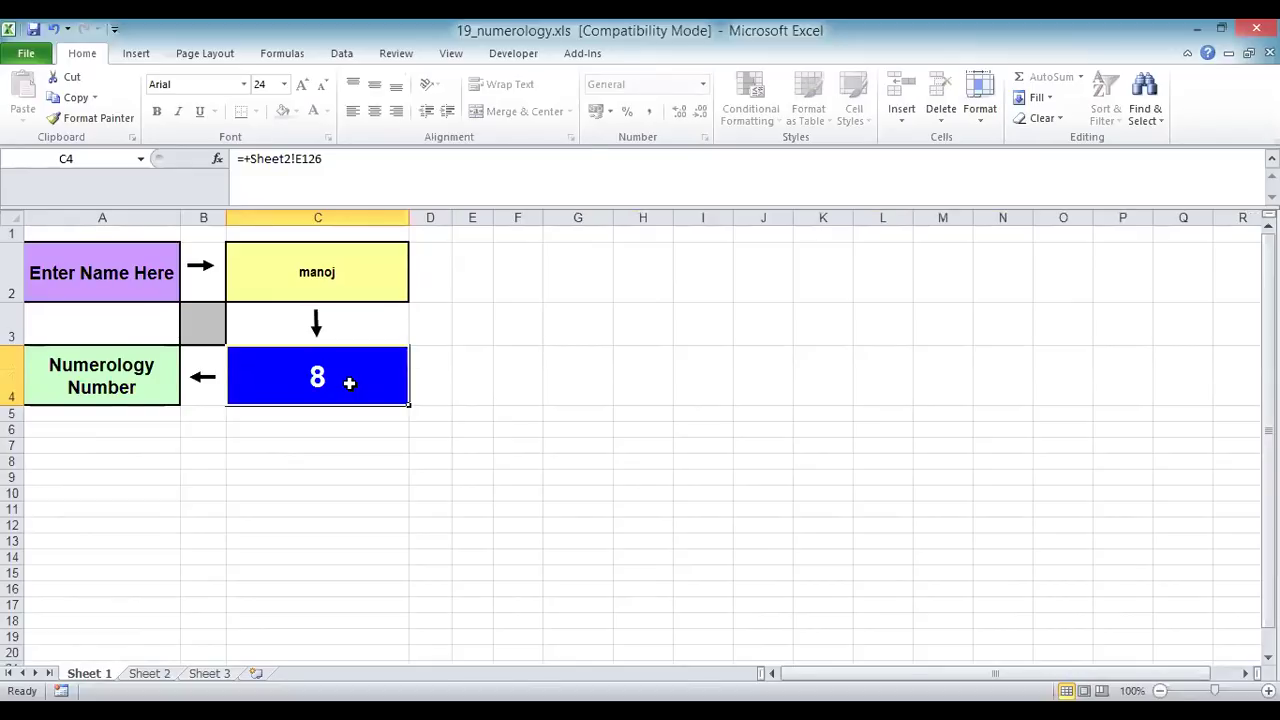
Step: Dismiss the protected-cell warning and try two new names in C2 until the number becomes 9
{"action": "double_click", "coordinate": [351, 390]}
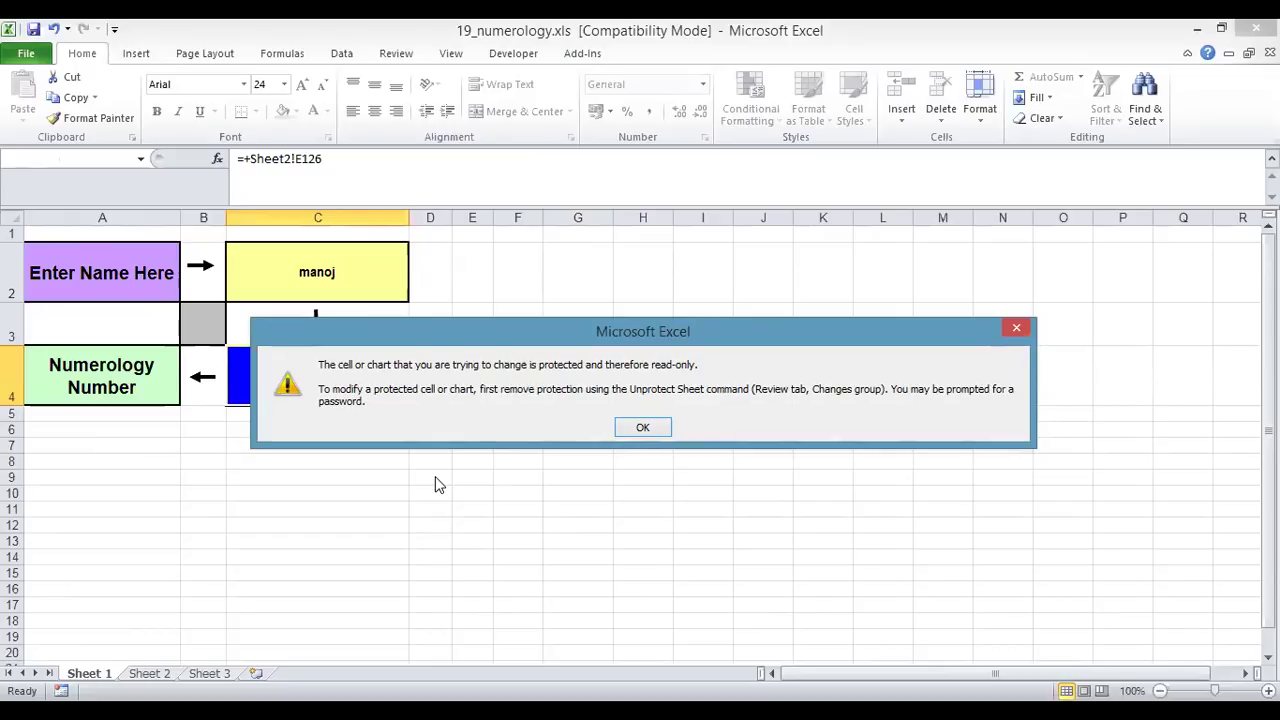
{"action": "left_click", "coordinate": [656, 437]}
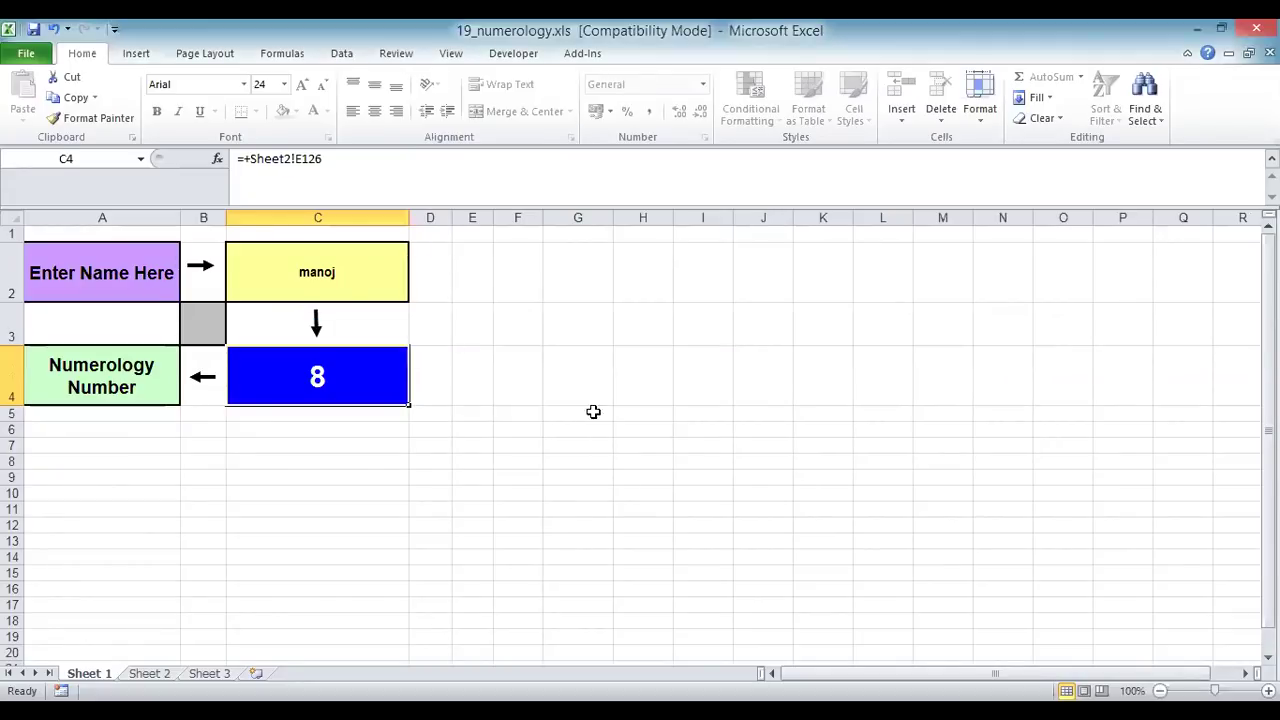
{"action": "left_click", "coordinate": [340, 280]}
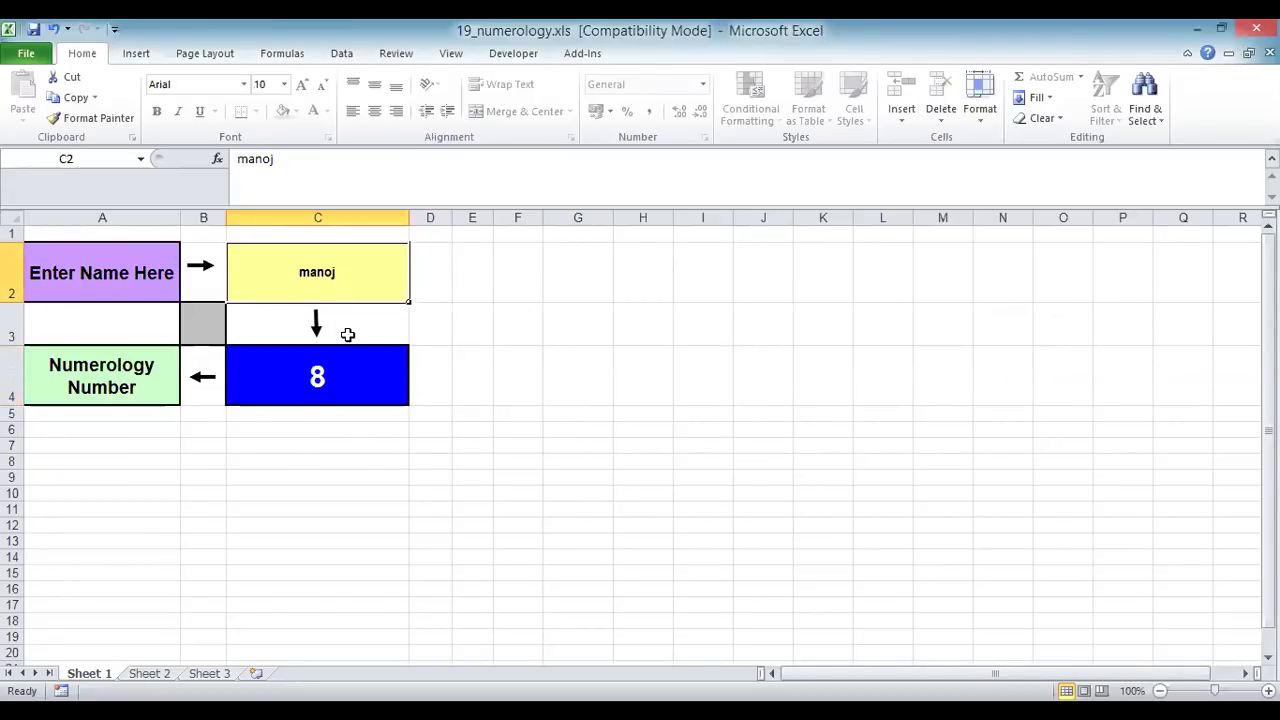
{"action": "left_click", "coordinate": [368, 380]}
{"action": "left_click", "coordinate": [318, 275]}
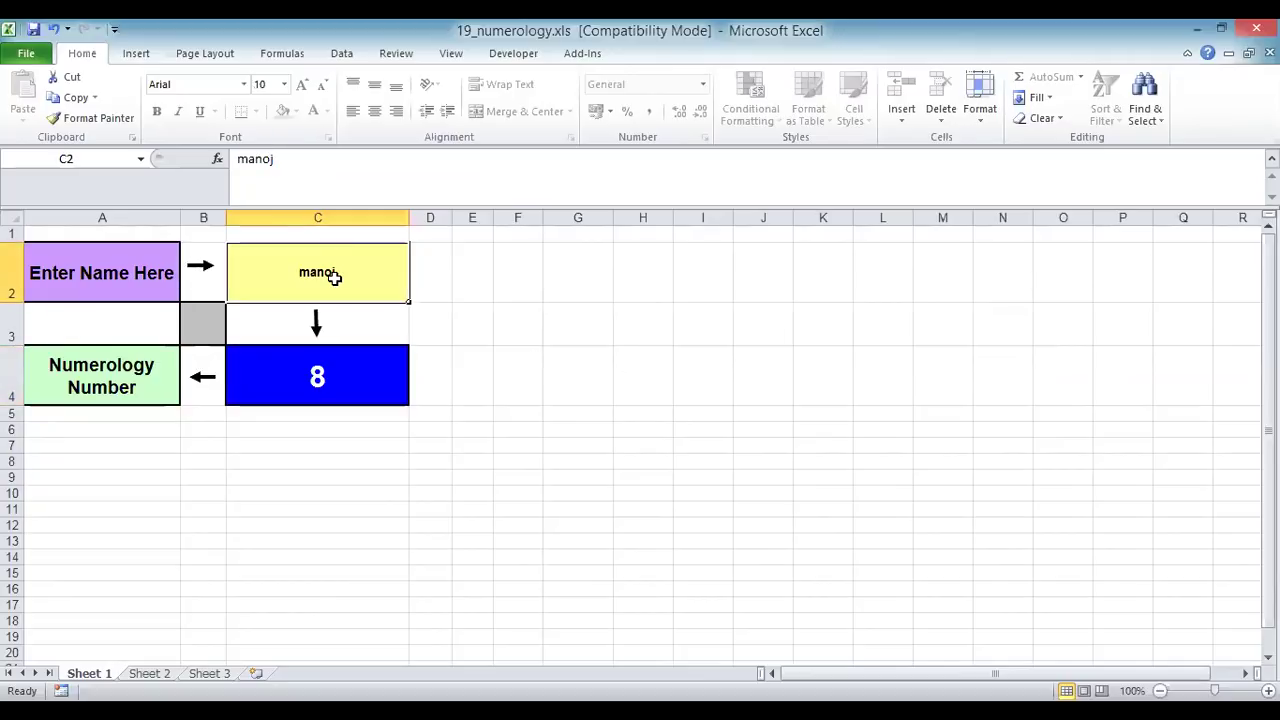
{"action": "type", "text": "sujeet"}
{"action": "key", "text": "Return"}
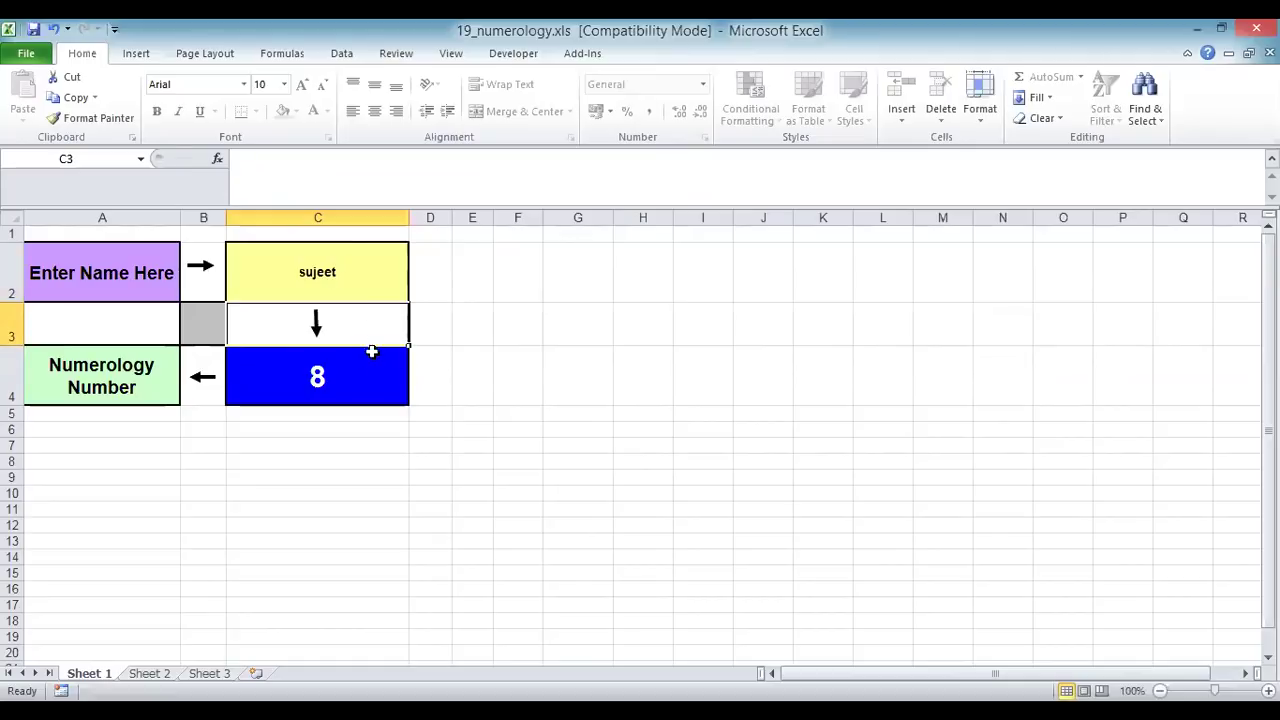
{"action": "left_click", "coordinate": [366, 284]}
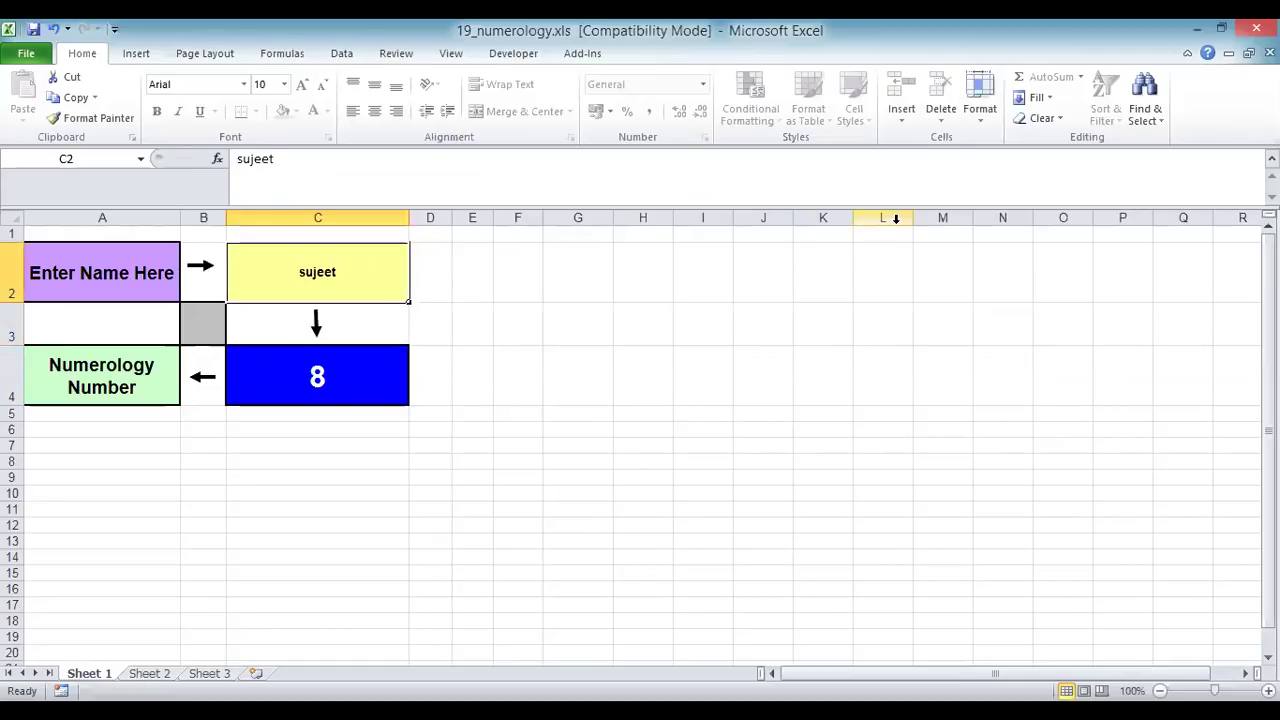
{"action": "type", "text": "as"}
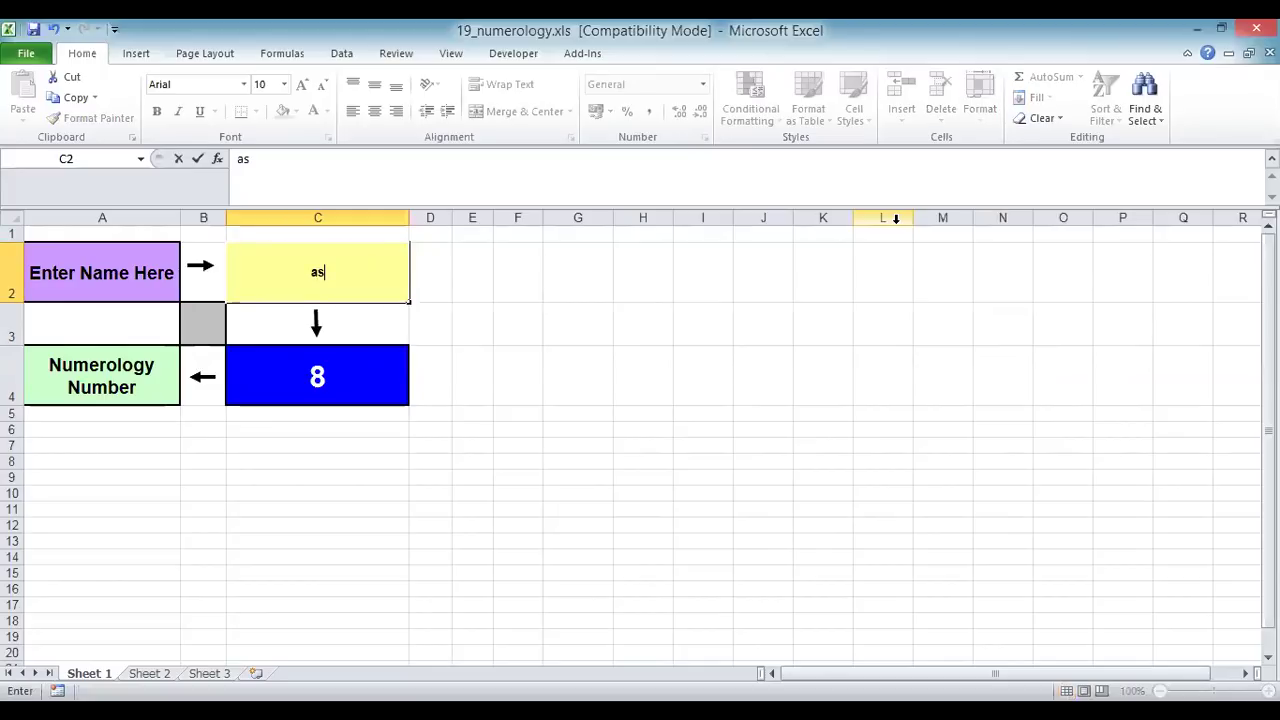
{"action": "type", "text": "hok"}
{"action": "key", "text": "Return"}
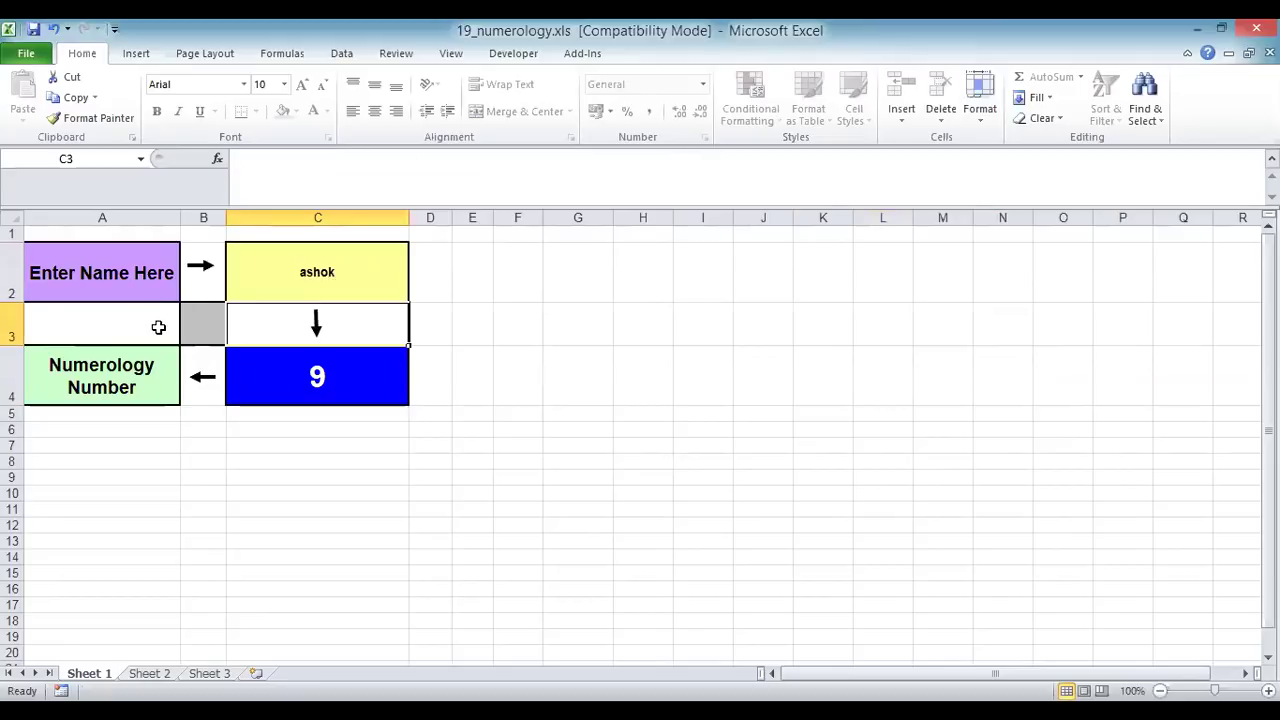
Step: Check the C4 result against Sheet 2's E126, then review C2 and C4 back on Sheet 1
{"action": "left_click", "coordinate": [303, 372]}
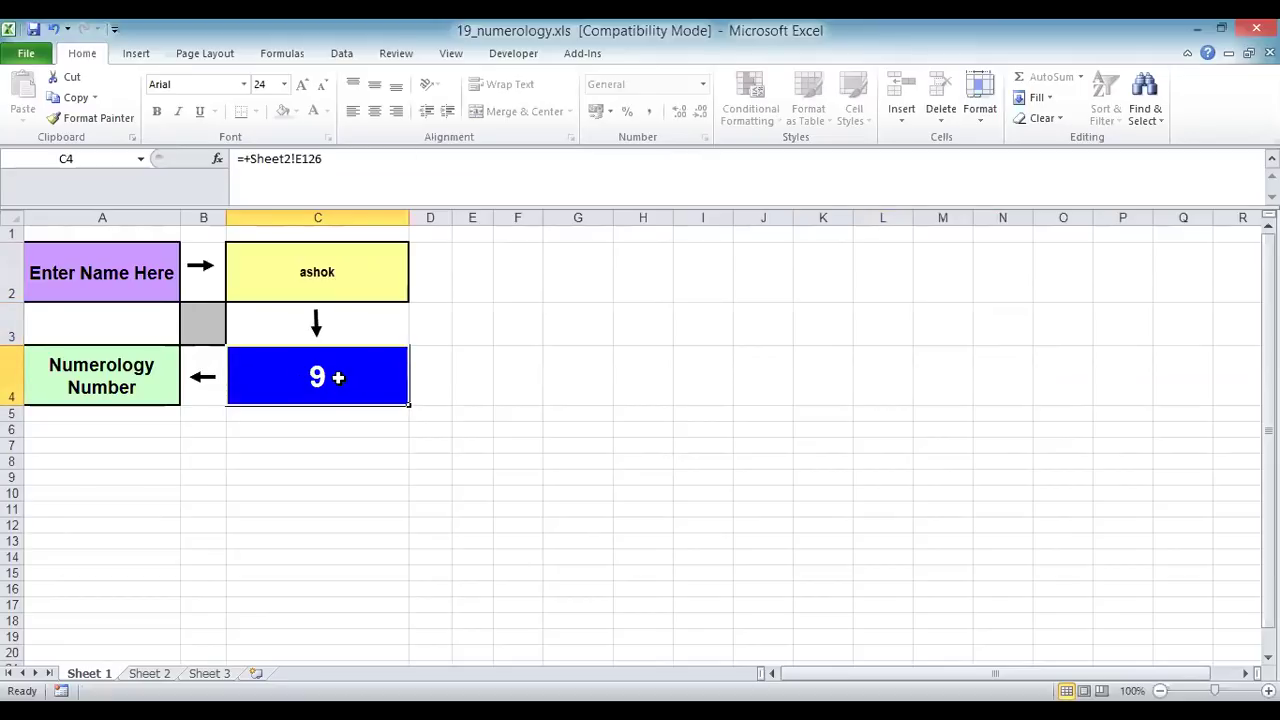
{"action": "left_click", "coordinate": [150, 388]}
{"action": "left_click", "coordinate": [284, 372]}
{"action": "left_click", "coordinate": [150, 680]}
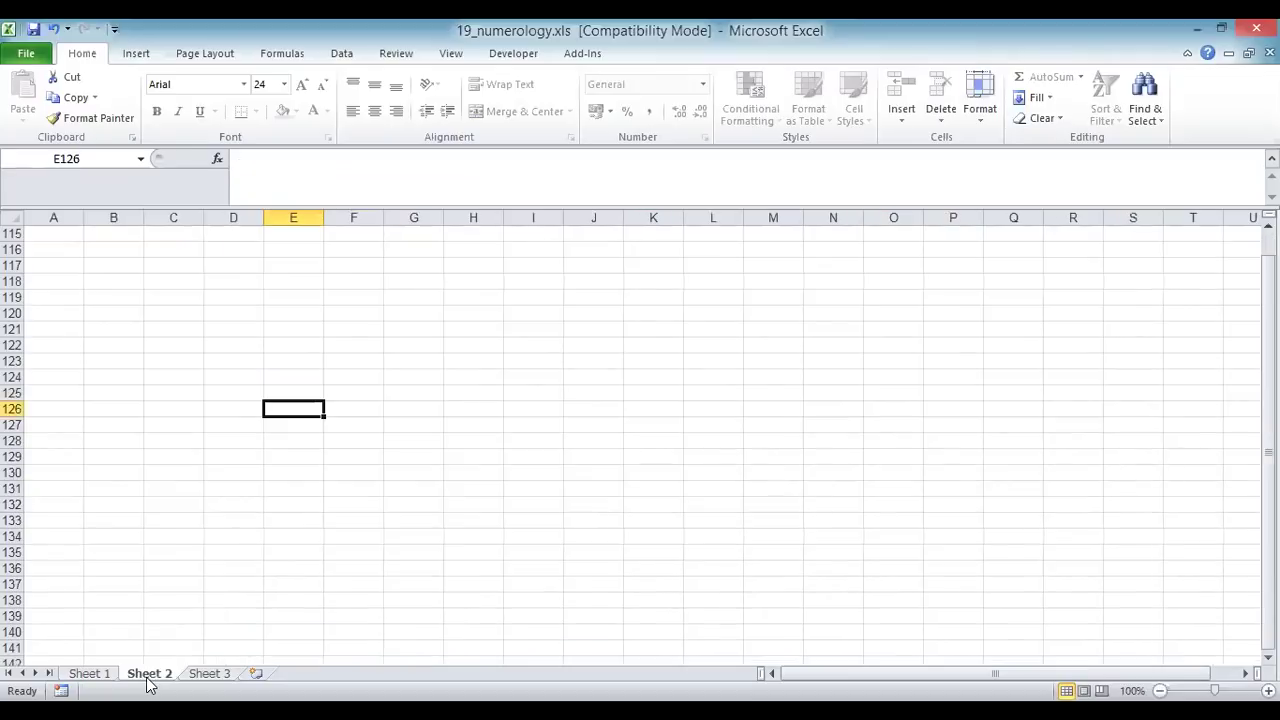
{"action": "left_click", "coordinate": [89, 673]}
{"action": "left_click", "coordinate": [368, 296]}
{"action": "left_click", "coordinate": [353, 379]}
{"action": "scroll", "coordinate": [191, 469], "scroll_direction": "down", "scroll_amount": 1}
{"action": "scroll", "coordinate": [192, 467], "scroll_direction": "up", "scroll_amount": 1}
{"action": "left_click", "coordinate": [297, 265]}
{"action": "left_click", "coordinate": [314, 372]}
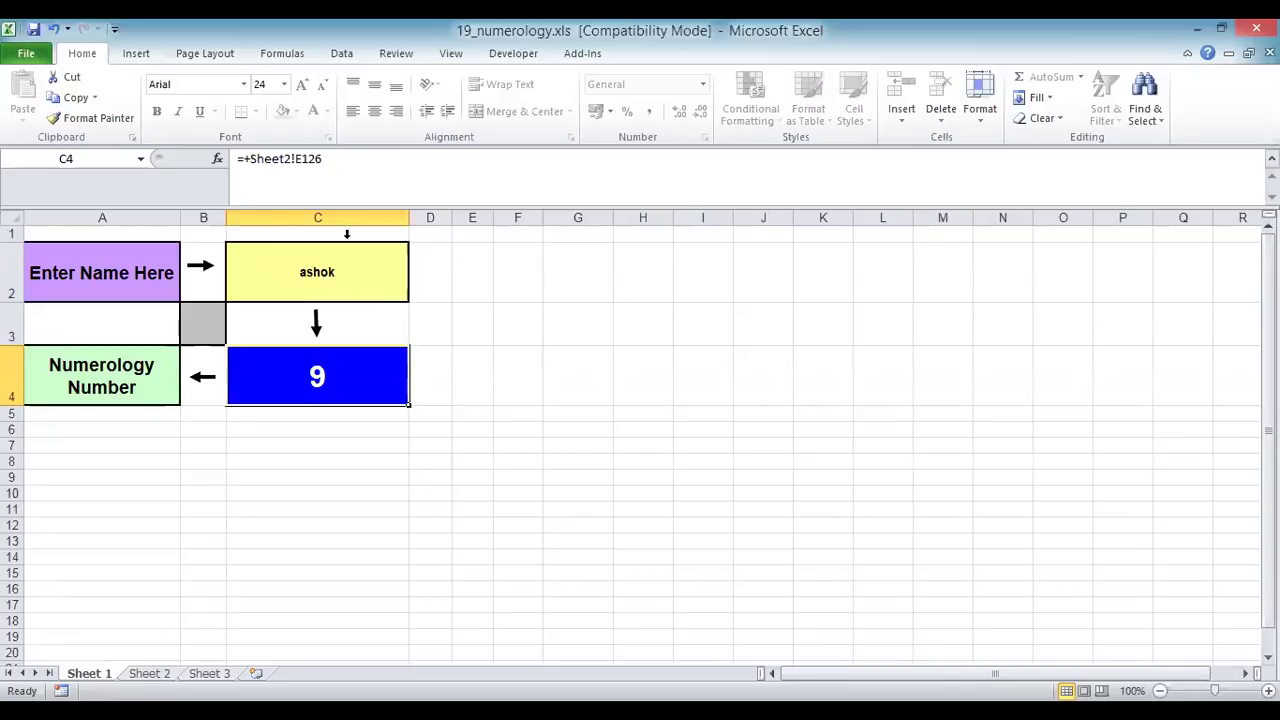
{"action": "left_click", "coordinate": [418, 54]}
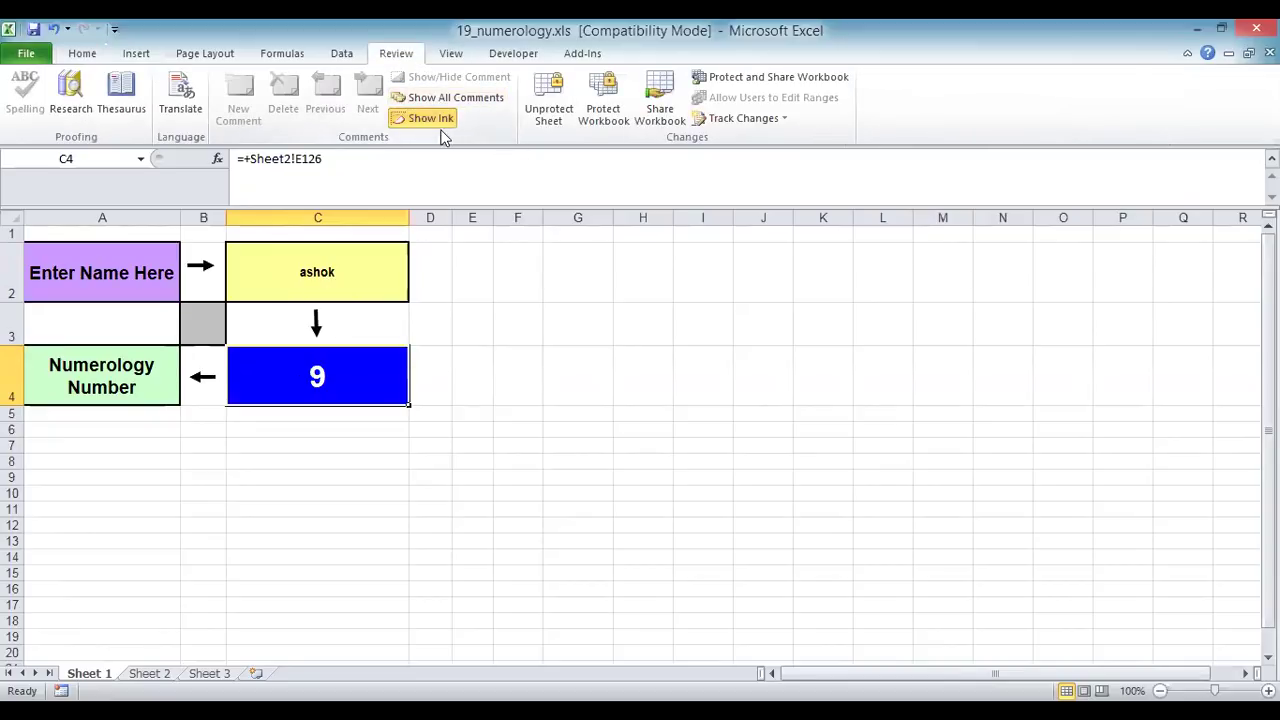
Step: Cancel the Unprotect Sheet password prompt and run the Remove Passwords add-in with macros enabled
{"action": "left_click", "coordinate": [562, 100]}
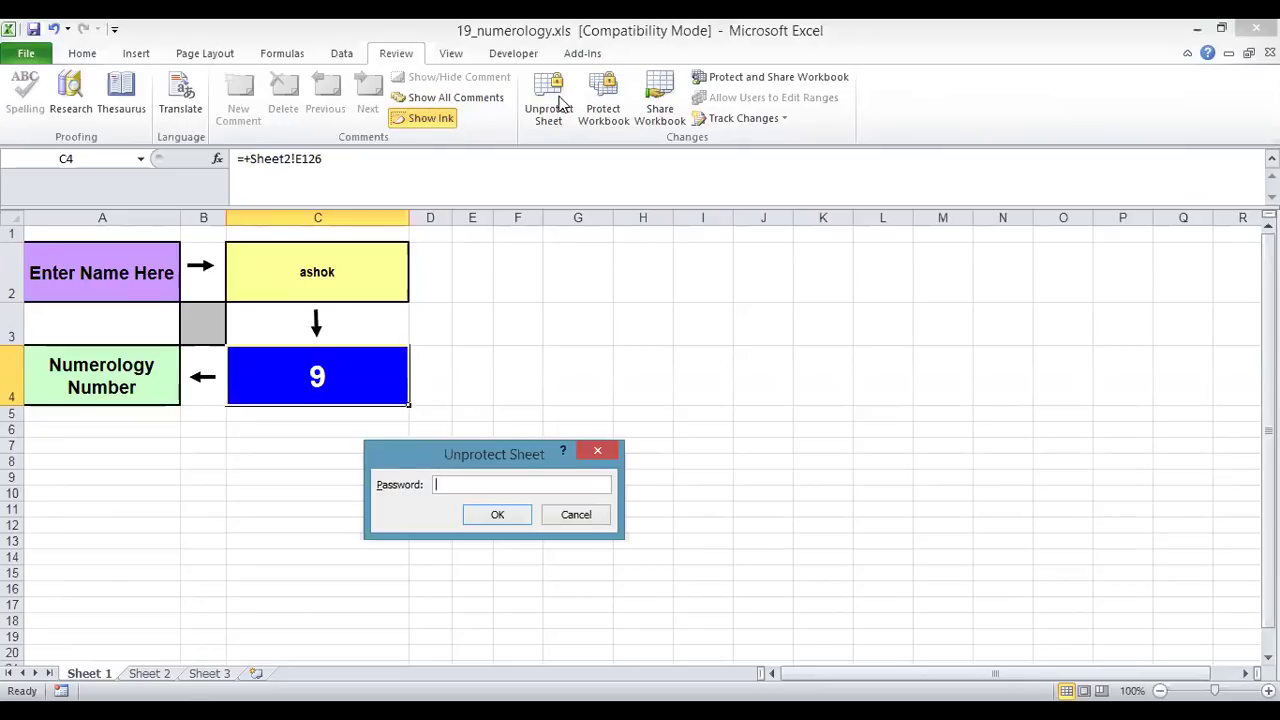
{"action": "left_click", "coordinate": [601, 524]}
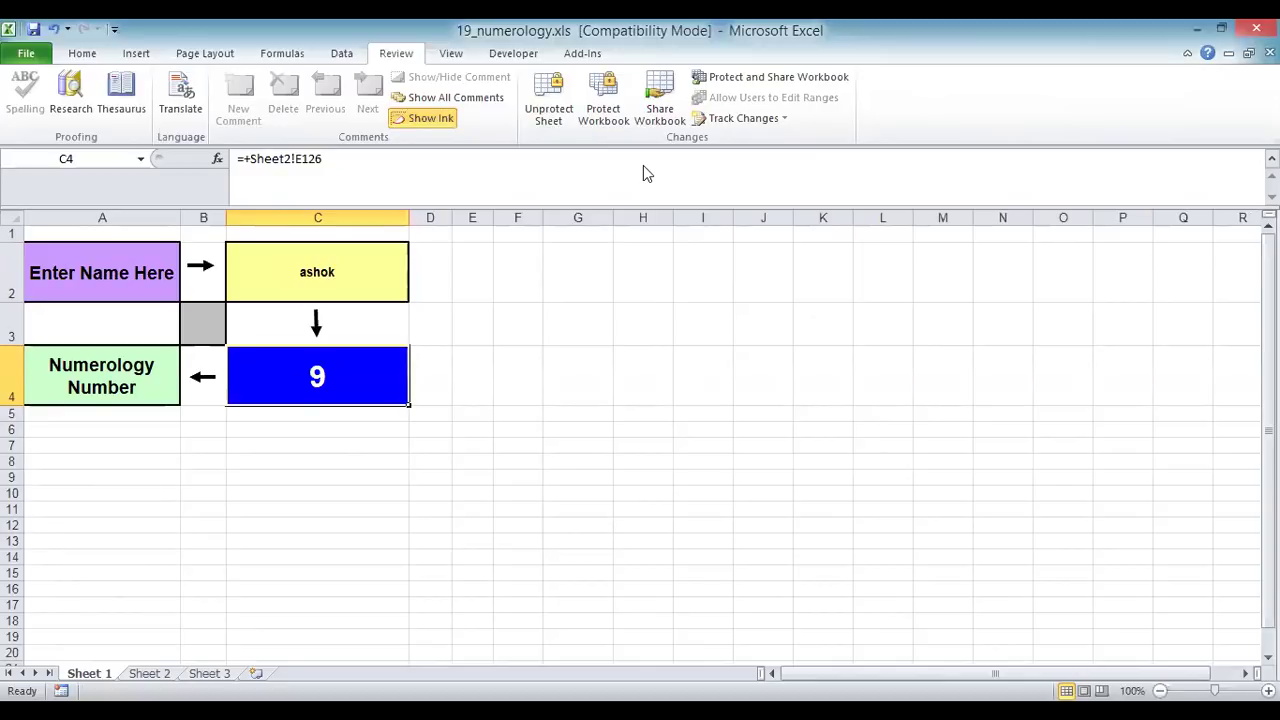
{"action": "left_click", "coordinate": [576, 54]}
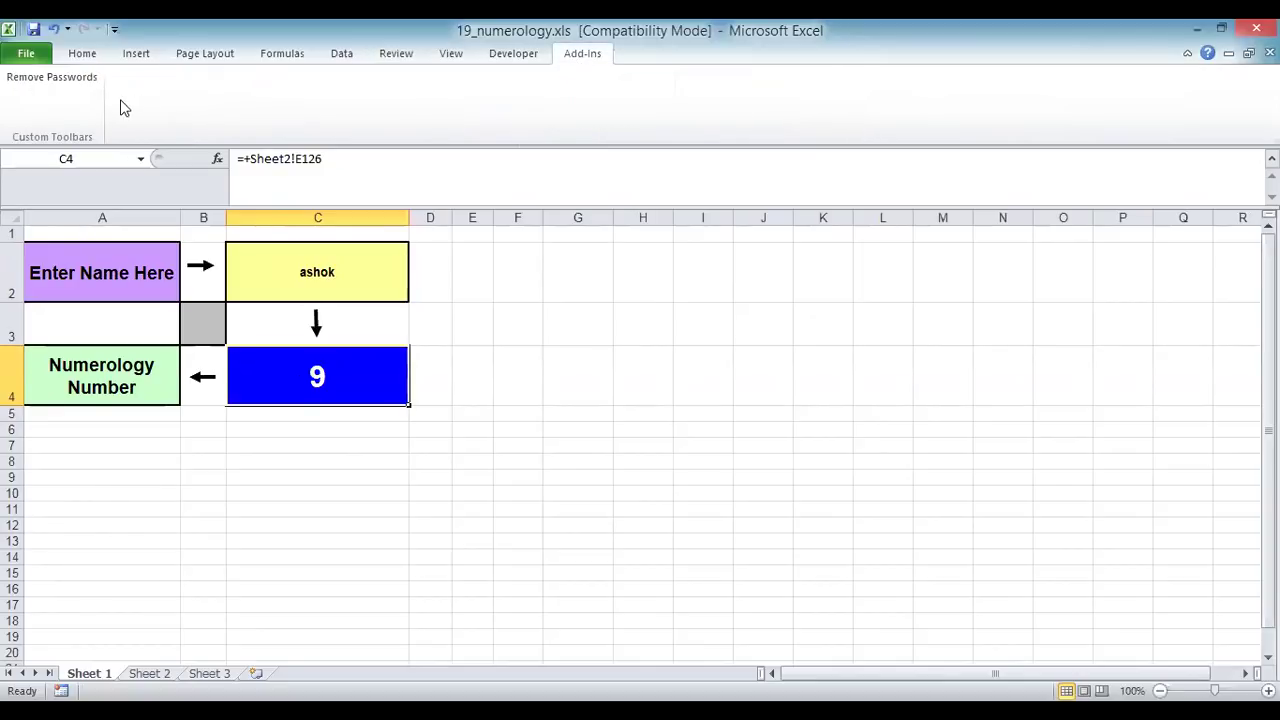
{"action": "left_click", "coordinate": [68, 80]}
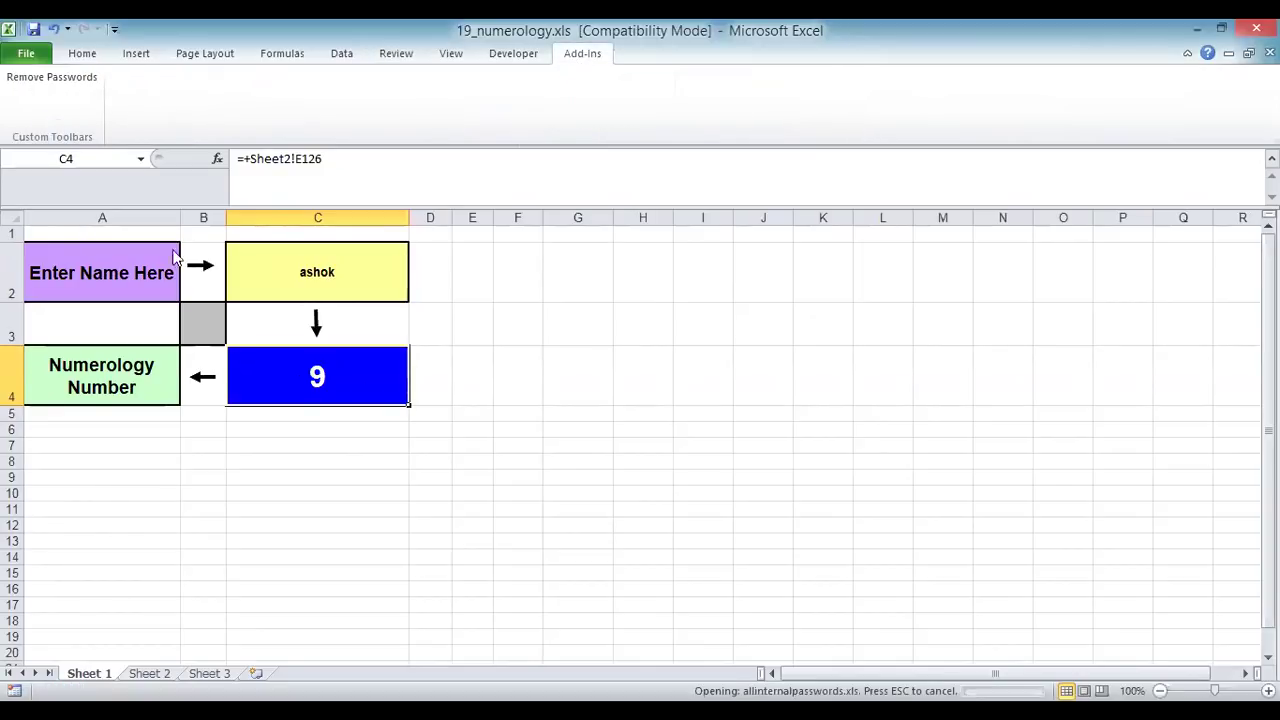
{"action": "left_click", "coordinate": [684, 465]}
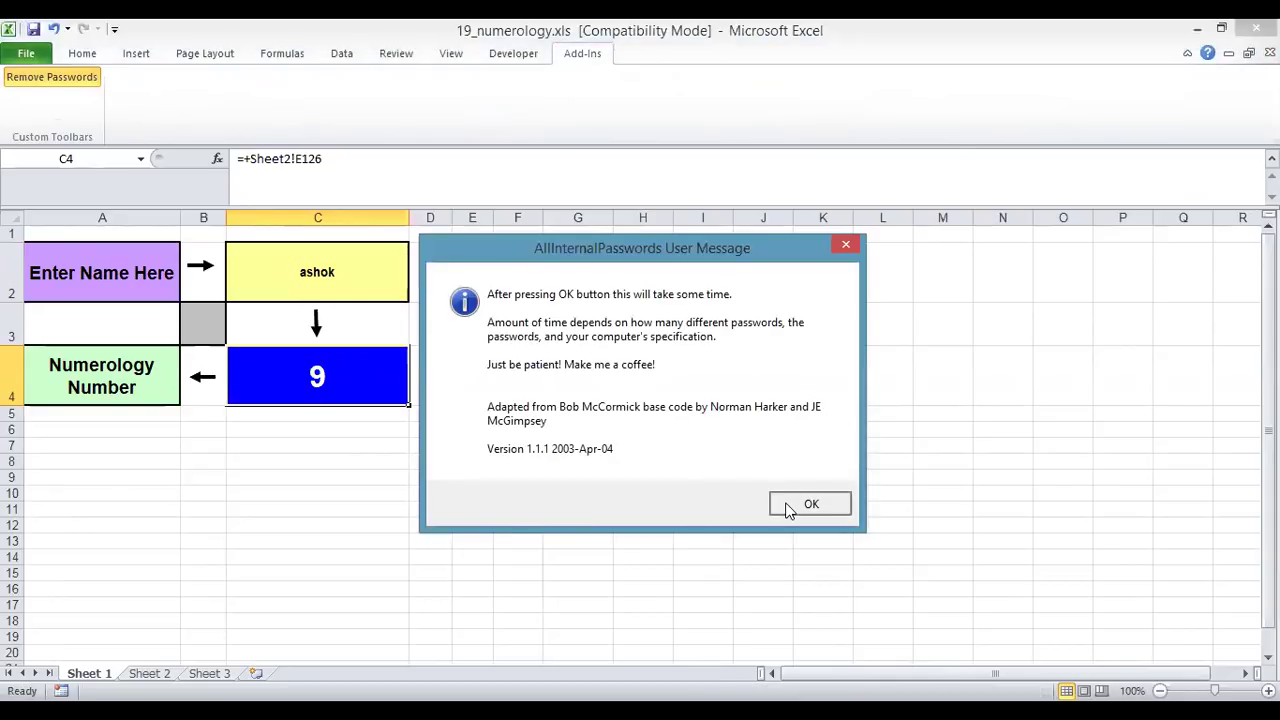
{"action": "left_click", "coordinate": [789, 508]}
Step: Clear the add-in's messages as it removes the worksheet password, then open Protect Sheet to confirm
{"action": "left_click", "coordinate": [806, 484]}
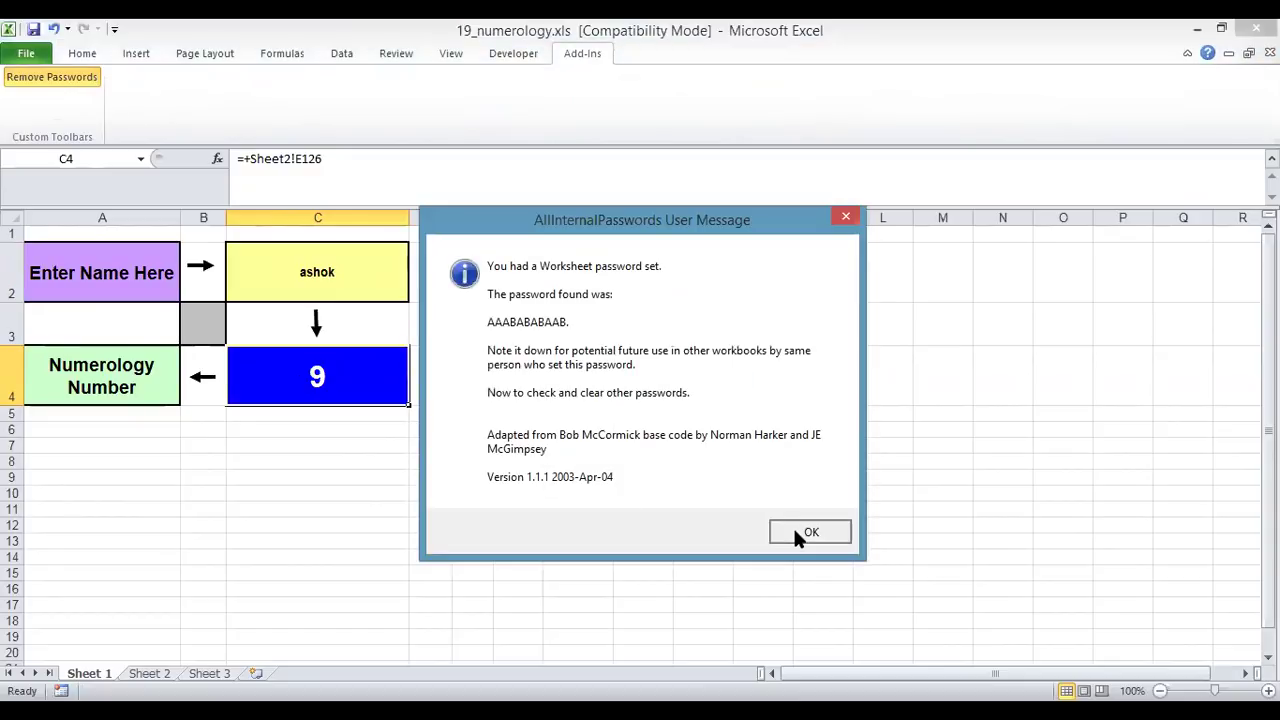
{"action": "left_click", "coordinate": [795, 530]}
{"action": "left_click", "coordinate": [815, 589]}
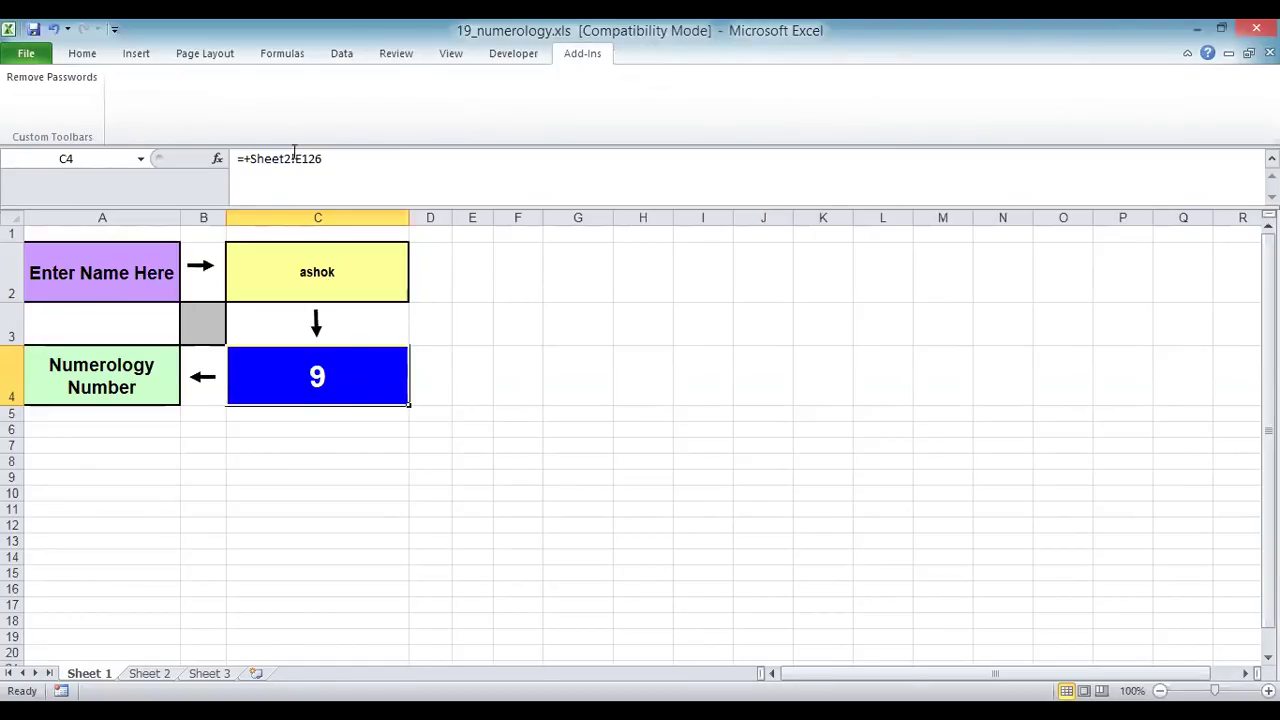
{"action": "left_click", "coordinate": [405, 56]}
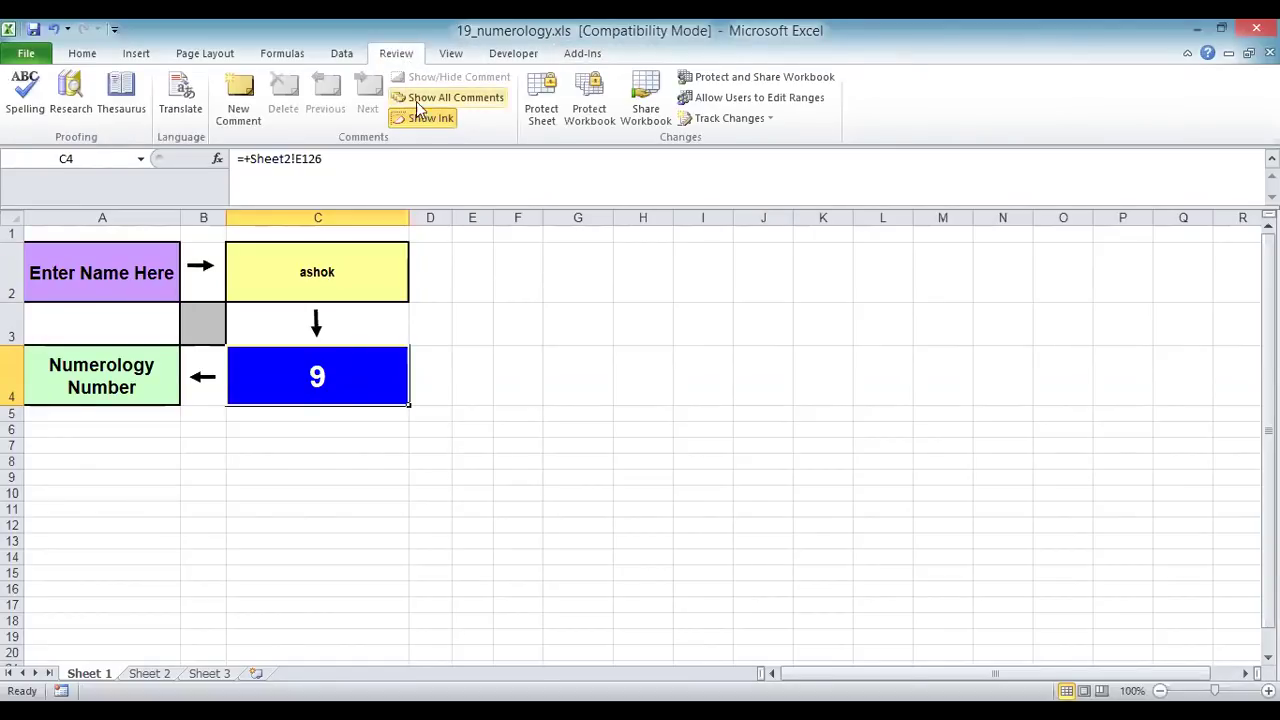
{"action": "left_click", "coordinate": [553, 110]}
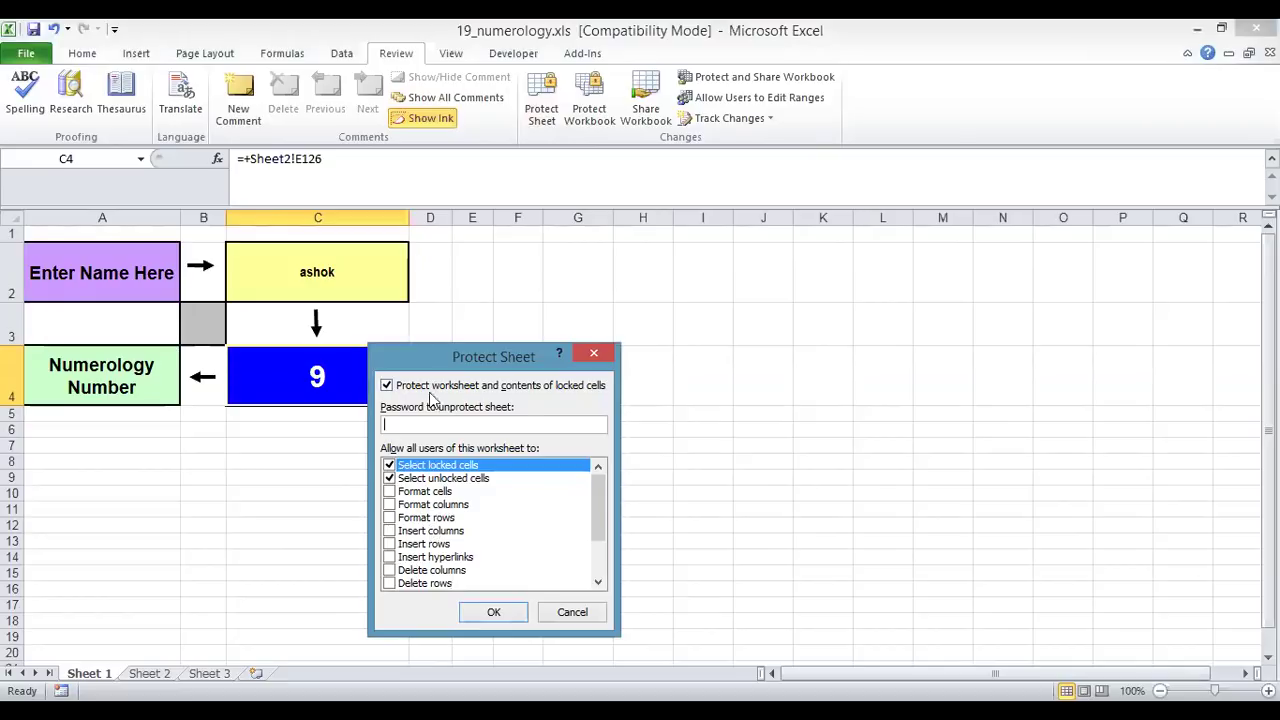